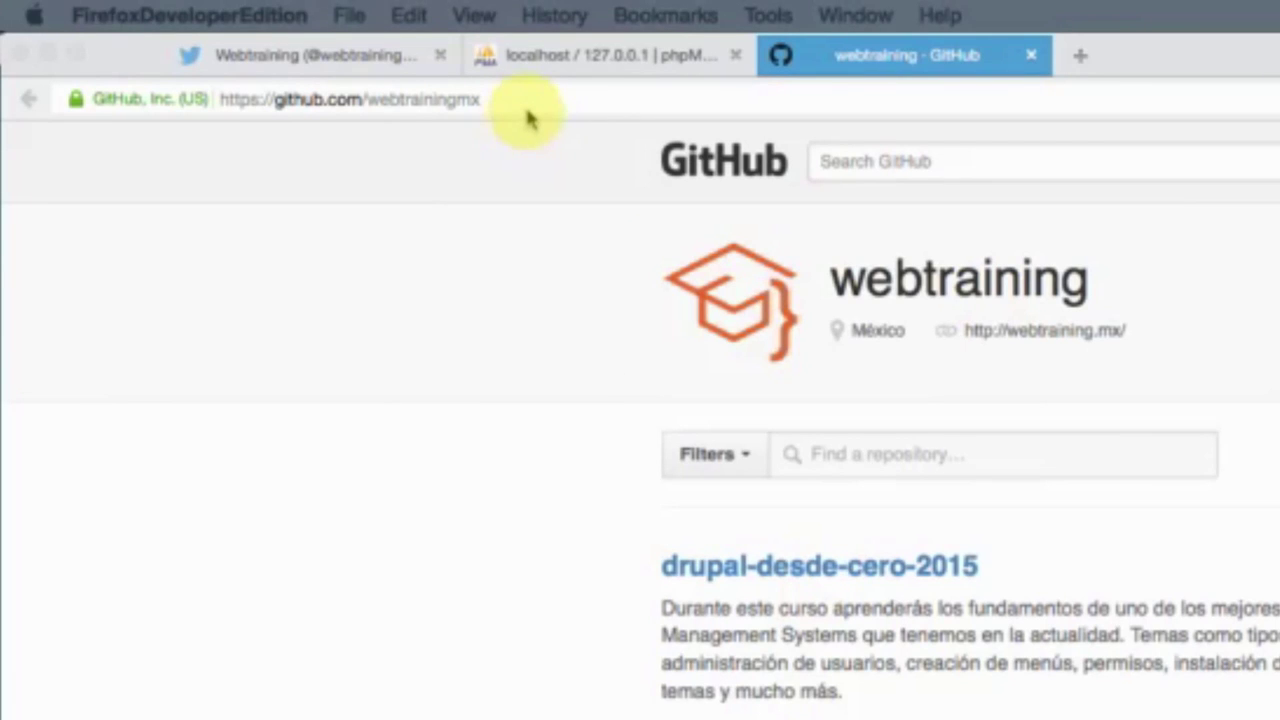
# - Focus the browser and open the drupal-desde-cero-2015 repository on GitHub
pyautogui.click(526, 106)
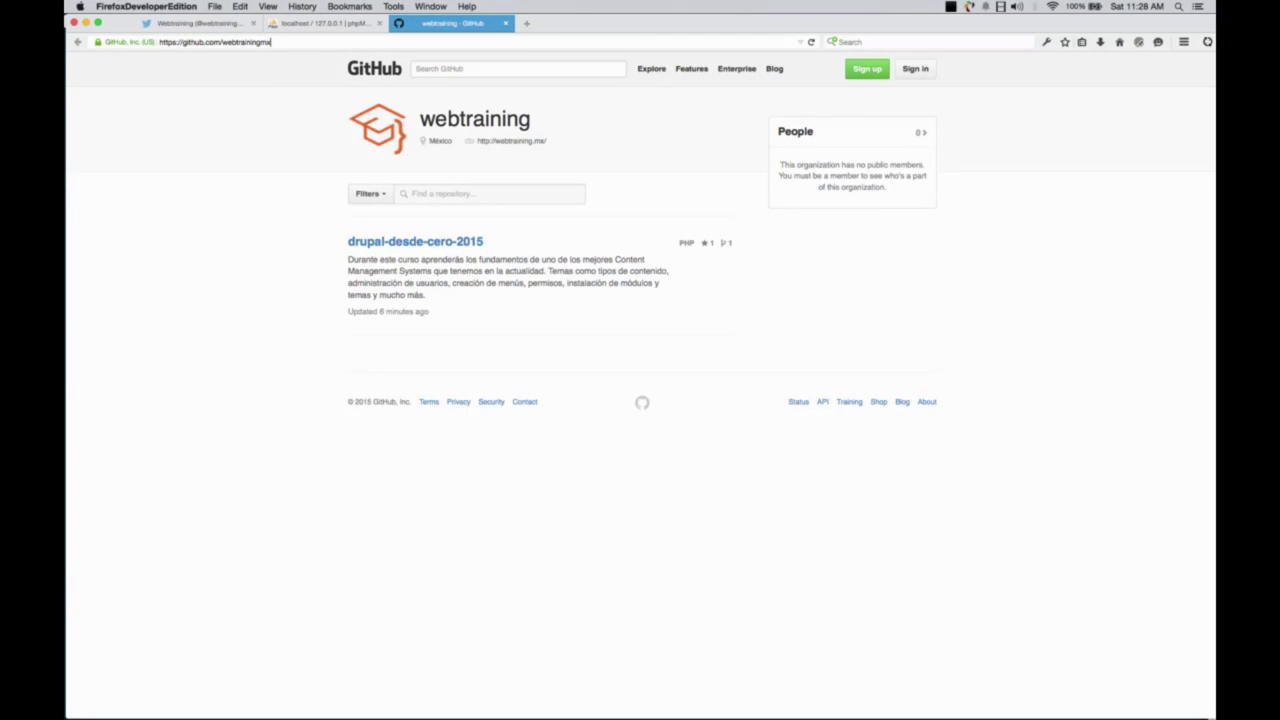
pyautogui.click(627, 249)
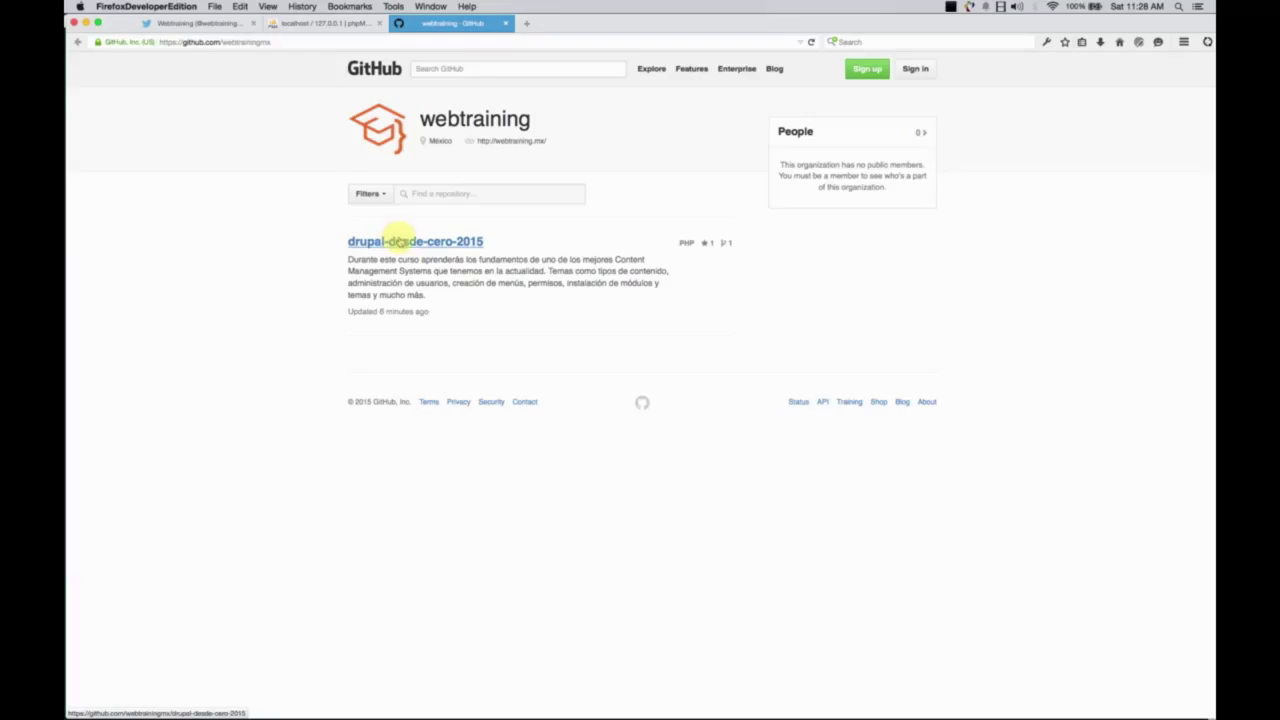
pyautogui.click(400, 241)
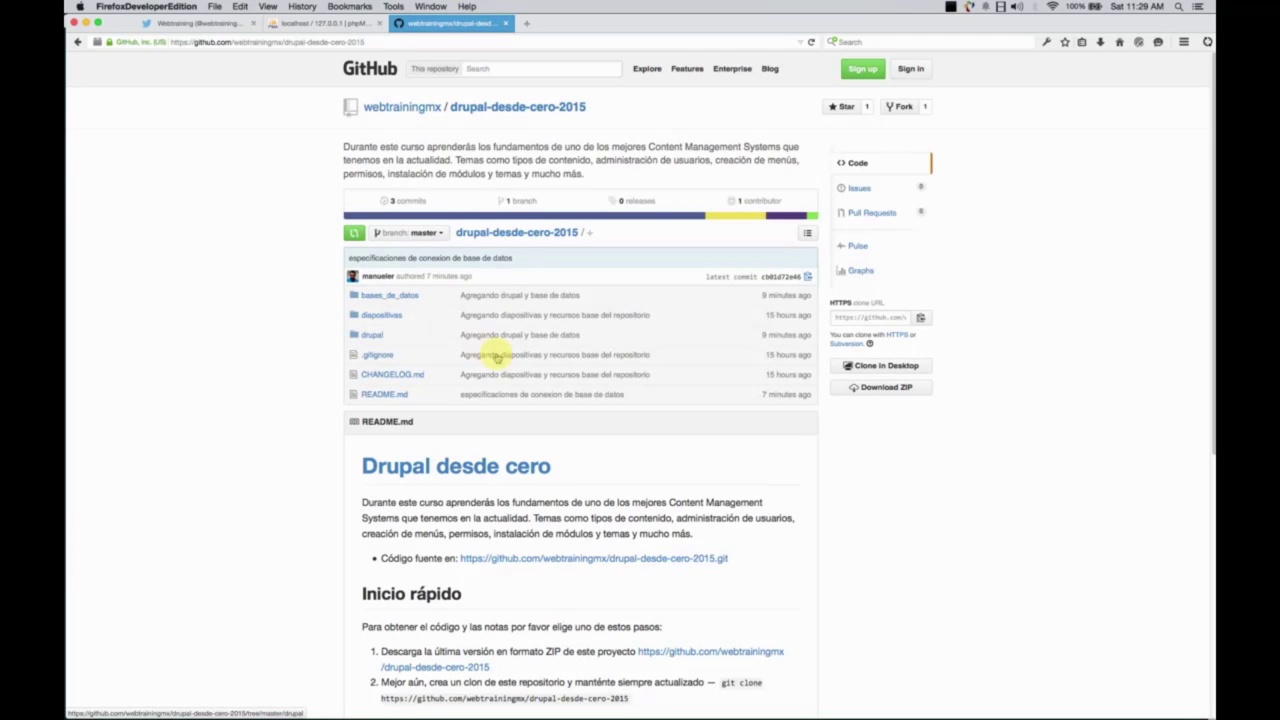
pyautogui.scroll(-3, 493, 357)
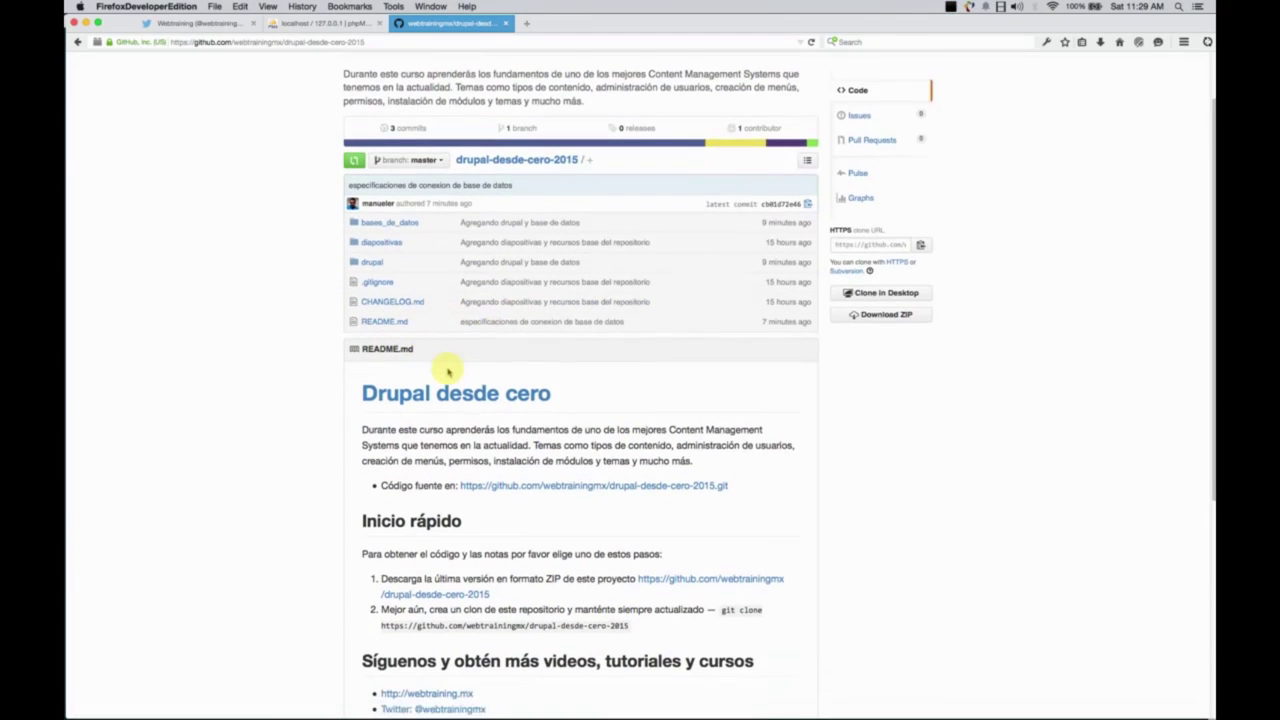
pyautogui.scroll(-5, 448, 372)
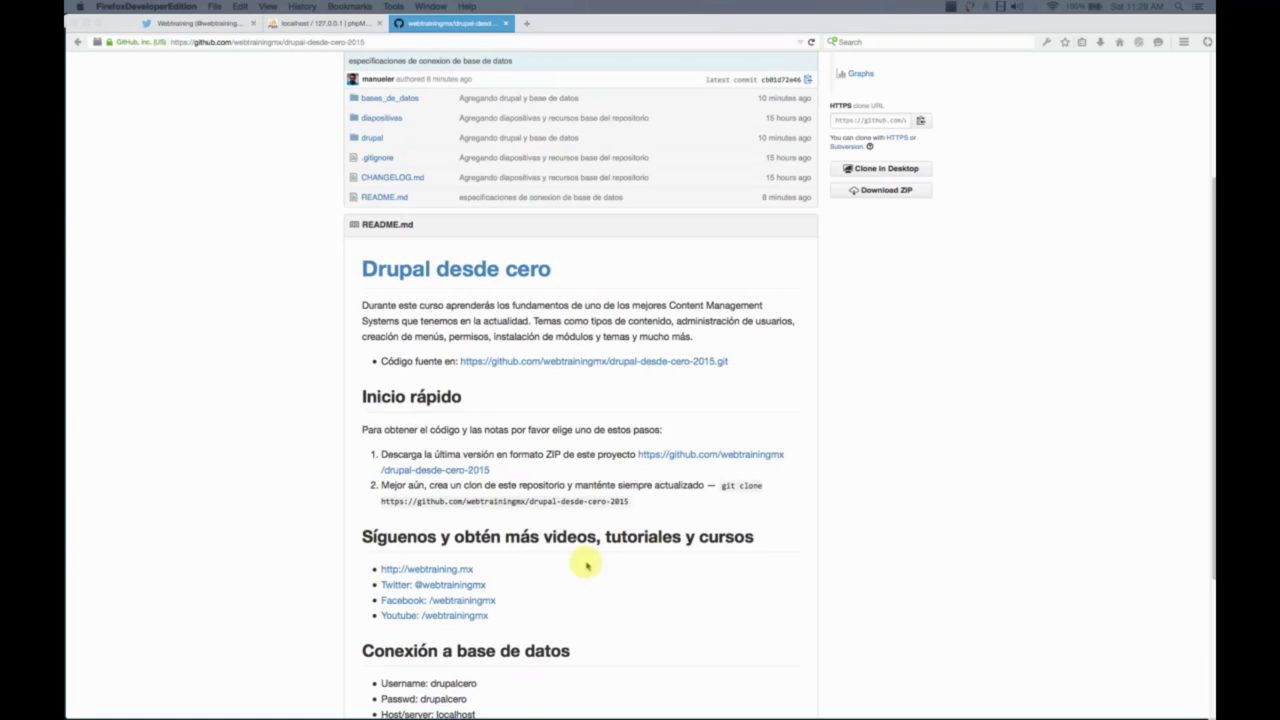
pyautogui.click(634, 505)
pyautogui.scroll(-1, 635, 512)
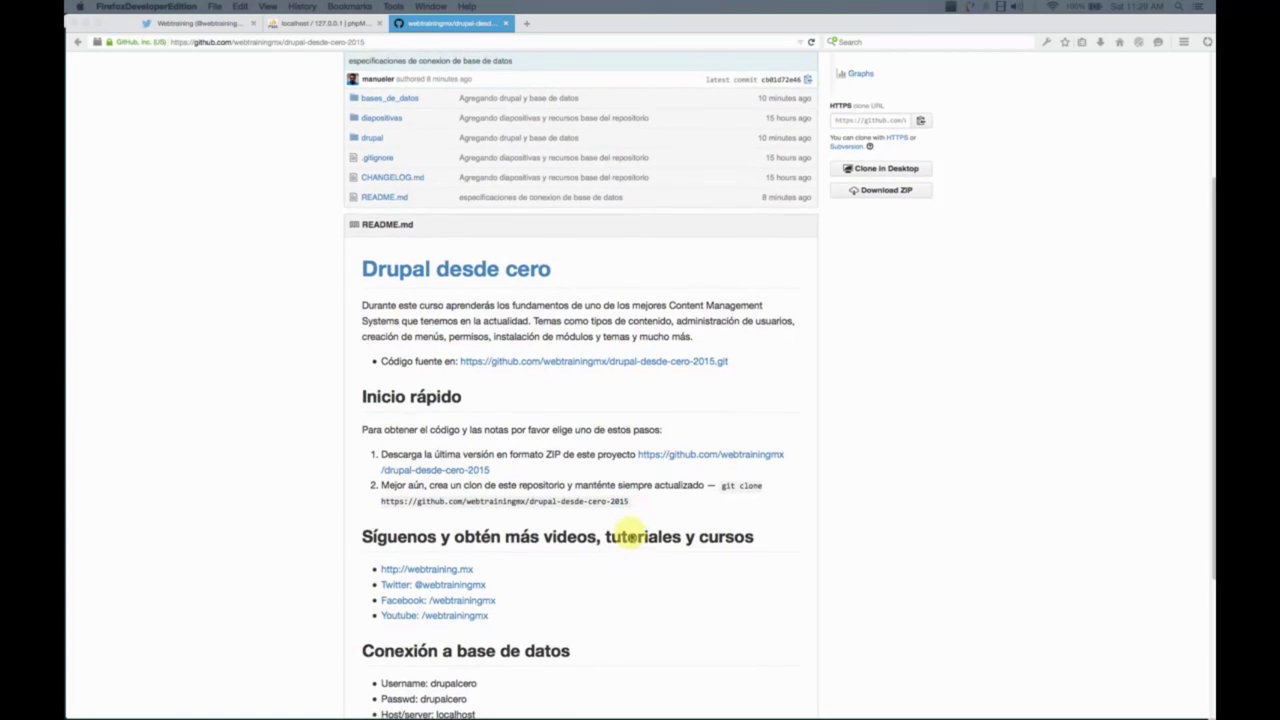
pyautogui.scroll(3, 632, 525)
pyautogui.scroll(1, 628, 535)
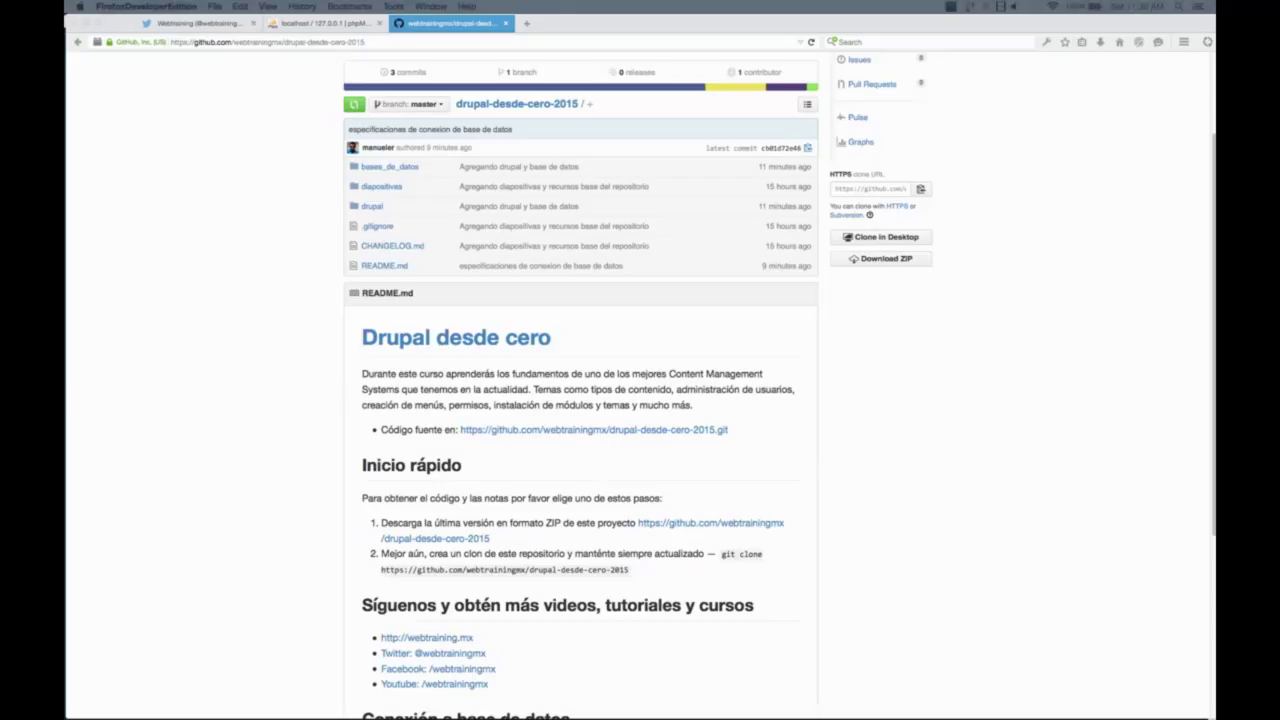
pyautogui.press('super+Tab')
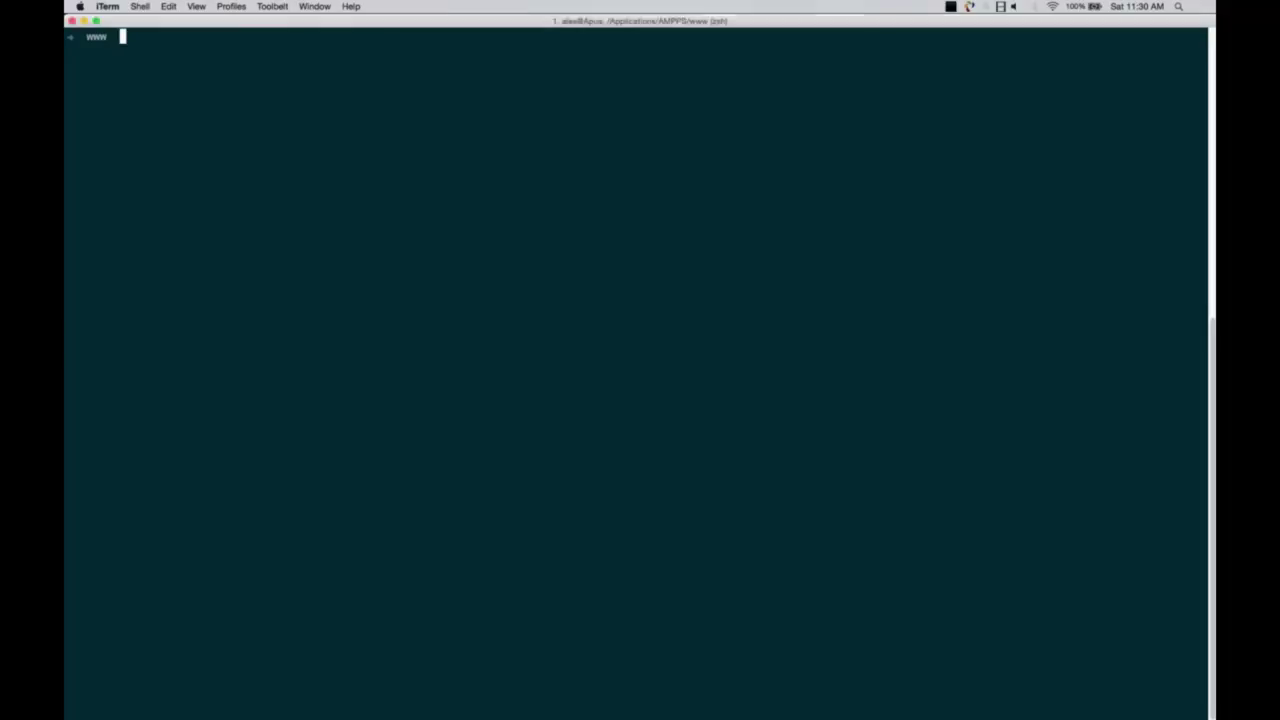
pyautogui.press('super+Return')
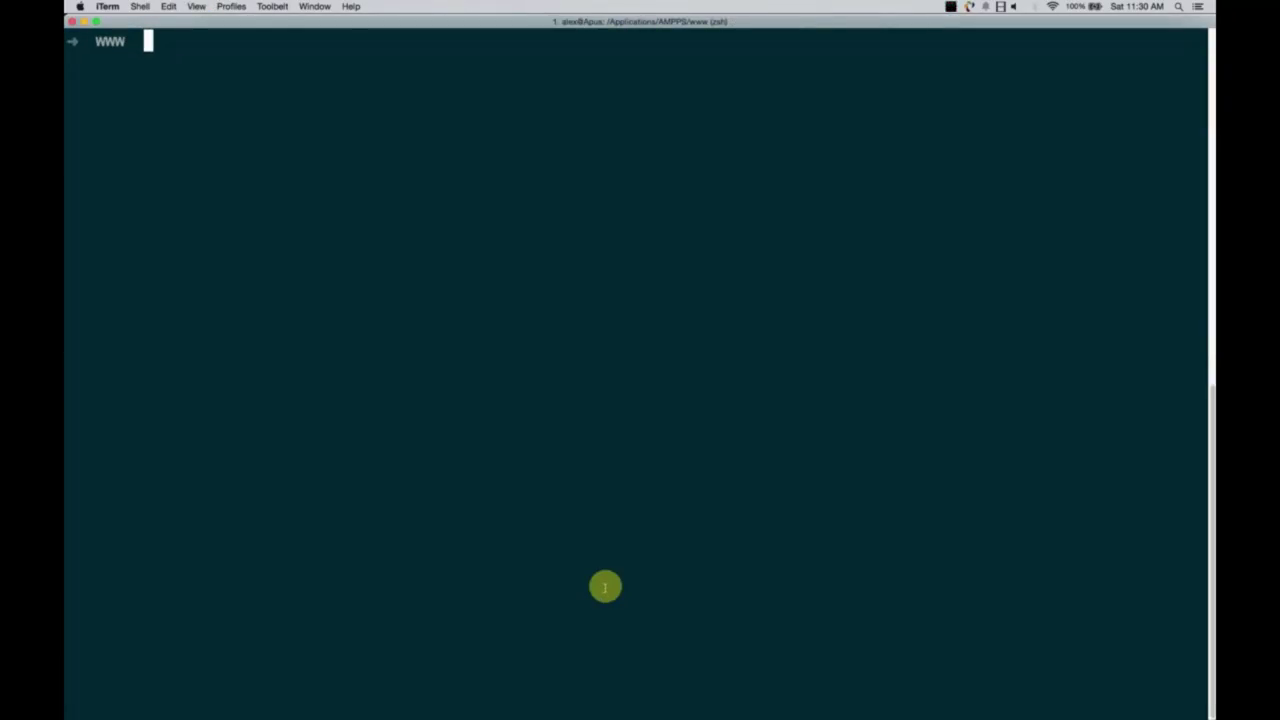
pyautogui.write('pwd')
pyautogui.press('Return')
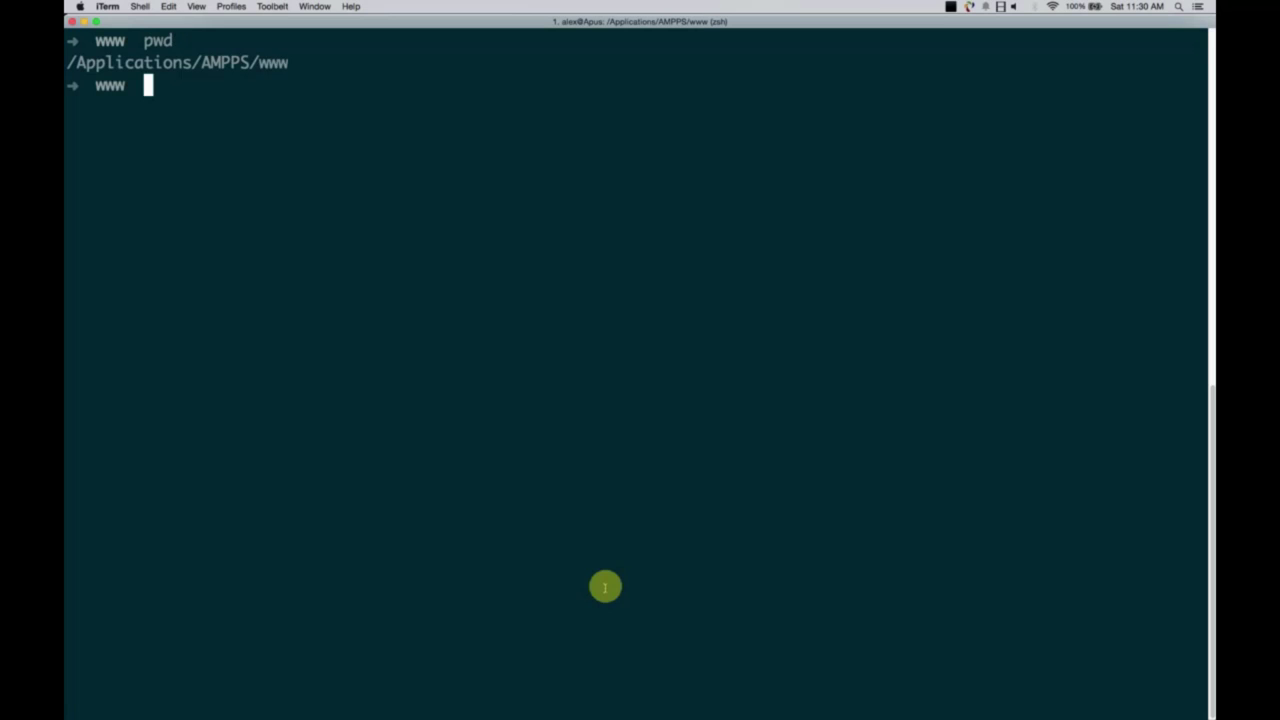
pyautogui.scroll(10, 605, 588)
pyautogui.scroll(-2, 605, 588)
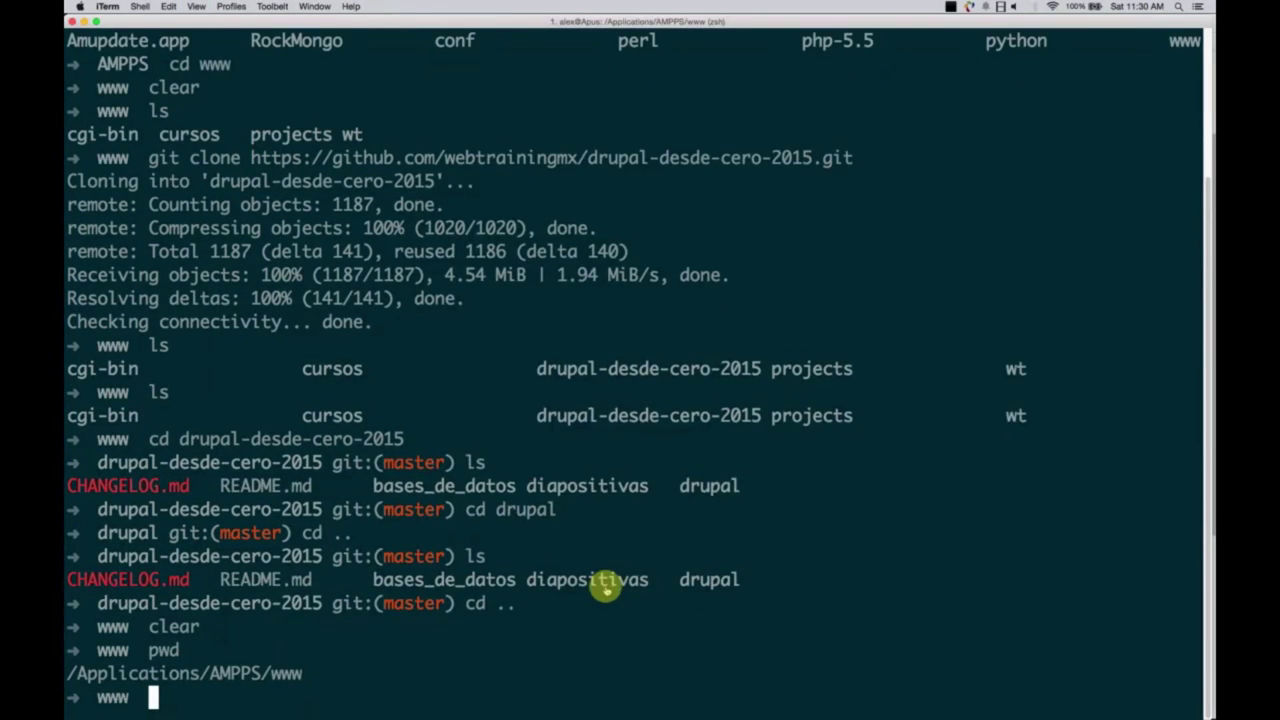
pyautogui.press('super+k')
pyautogui.write('pwd')
pyautogui.press('Return')
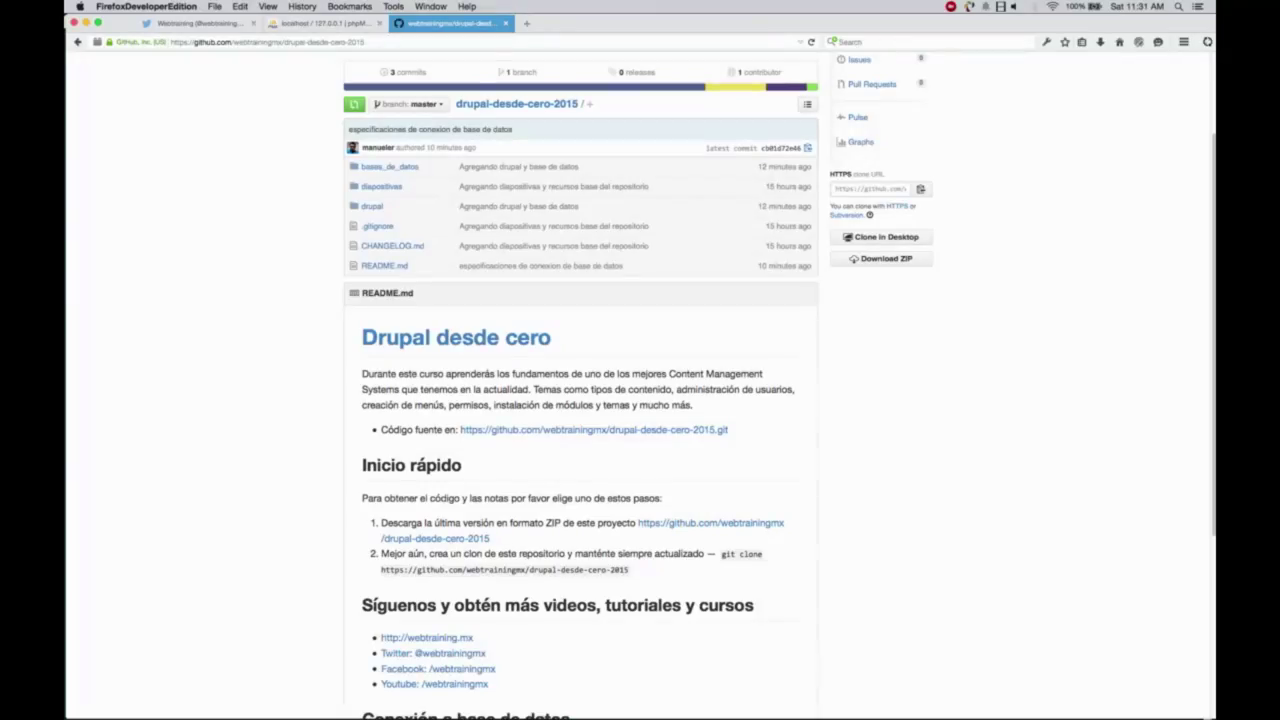
# - Copy the README's git clone command for drupal-desde-cero-2015
pyautogui.scroll(-3, 547, 535)
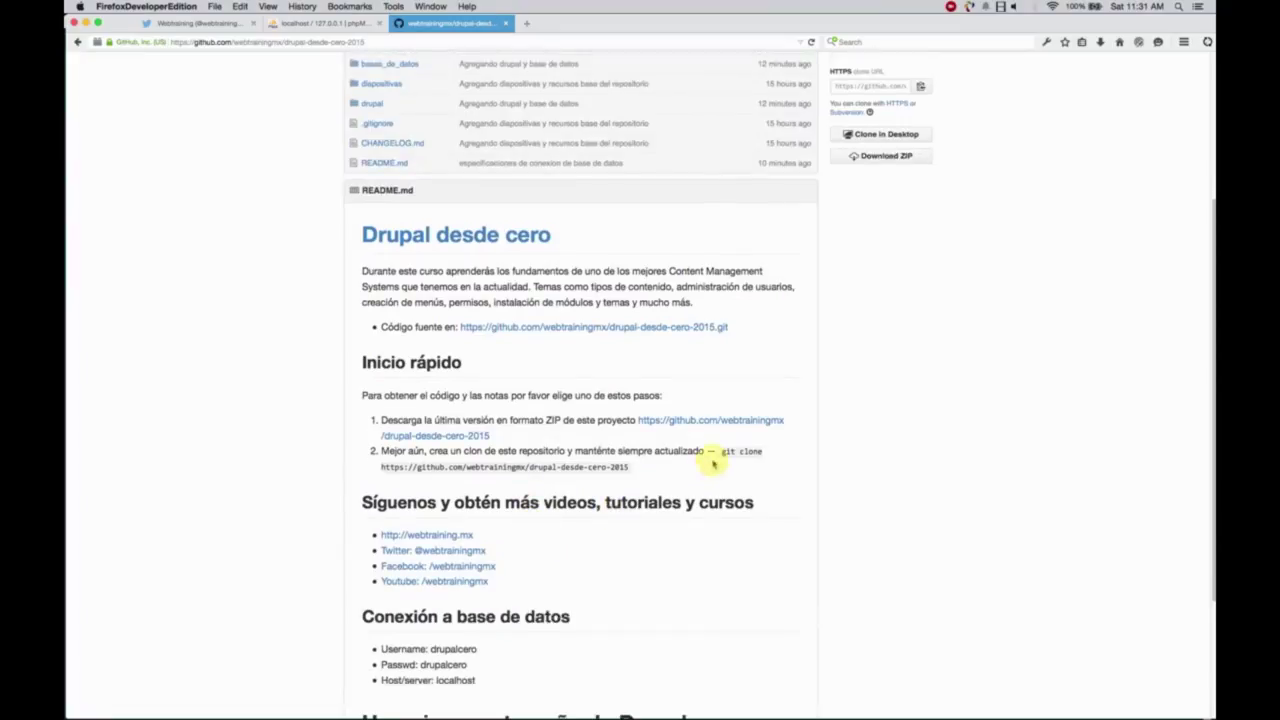
pyautogui.moveTo(722, 451)
pyautogui.mouseDown()
pyautogui.moveTo(749, 452)
pyautogui.moveTo(625, 467)
pyautogui.mouseUp()
pyautogui.rightClick(612, 468)
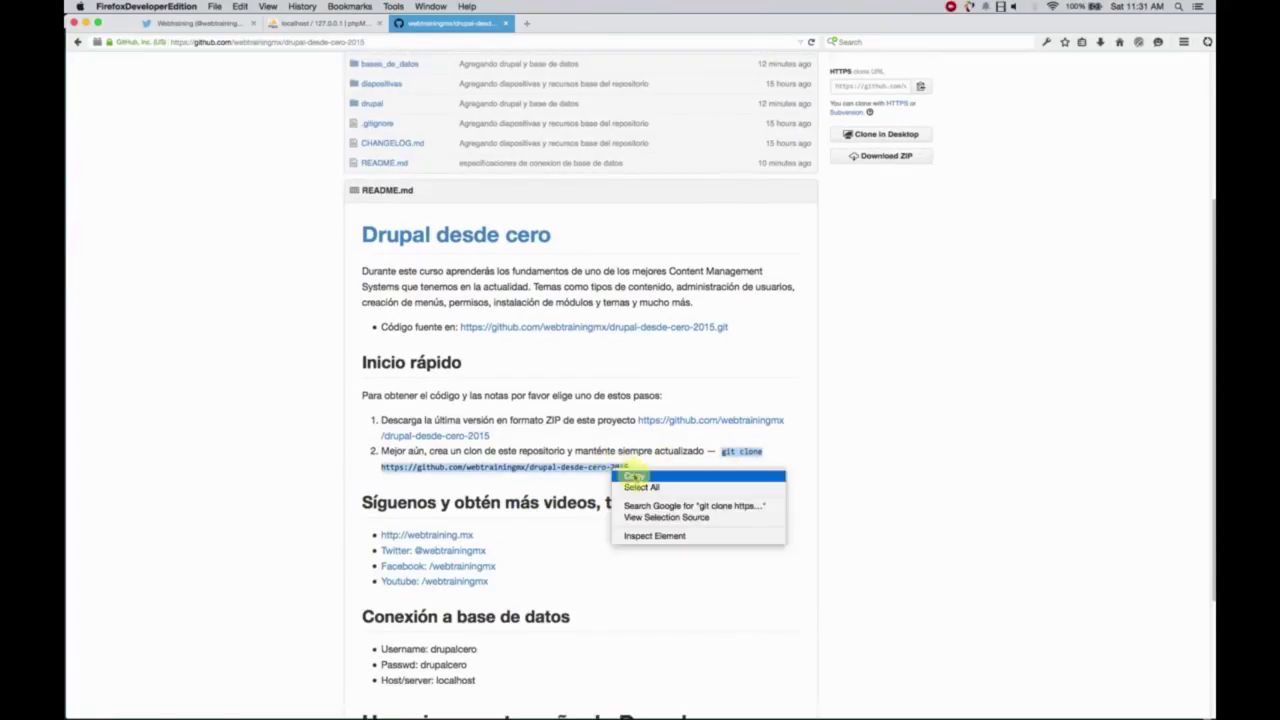
pyautogui.click(633, 476)
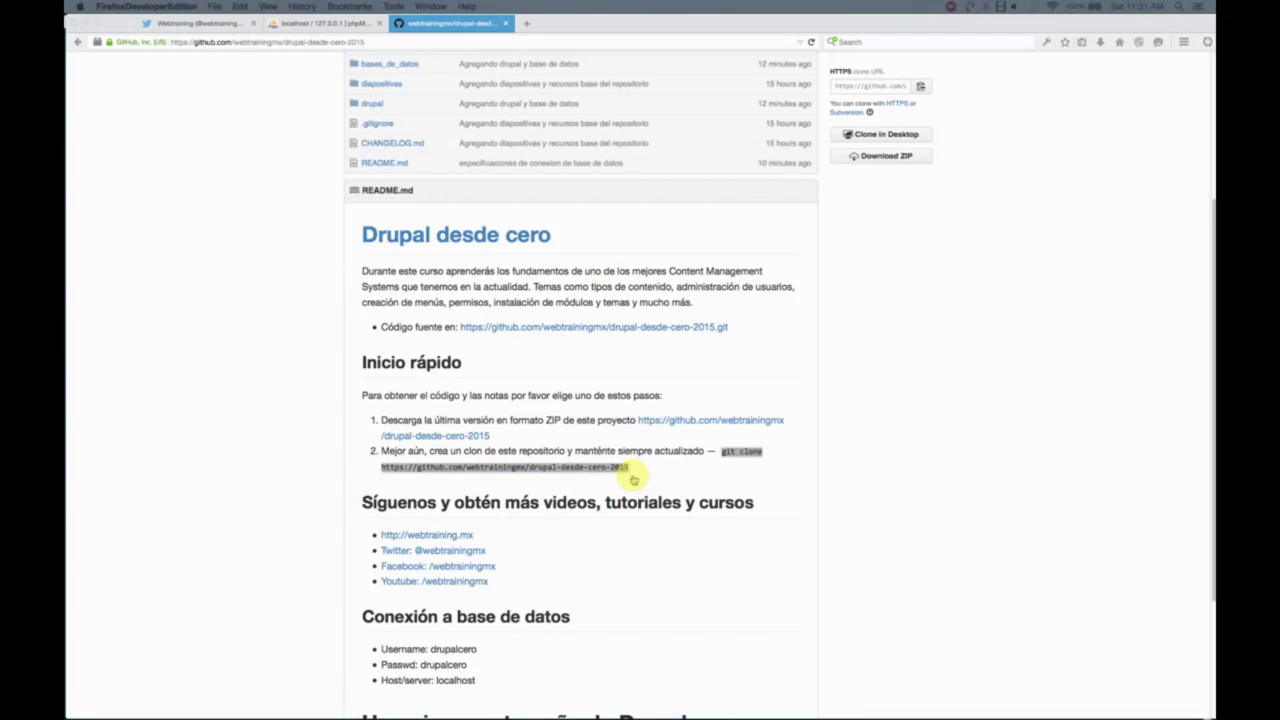
pyautogui.press('super+Tab')
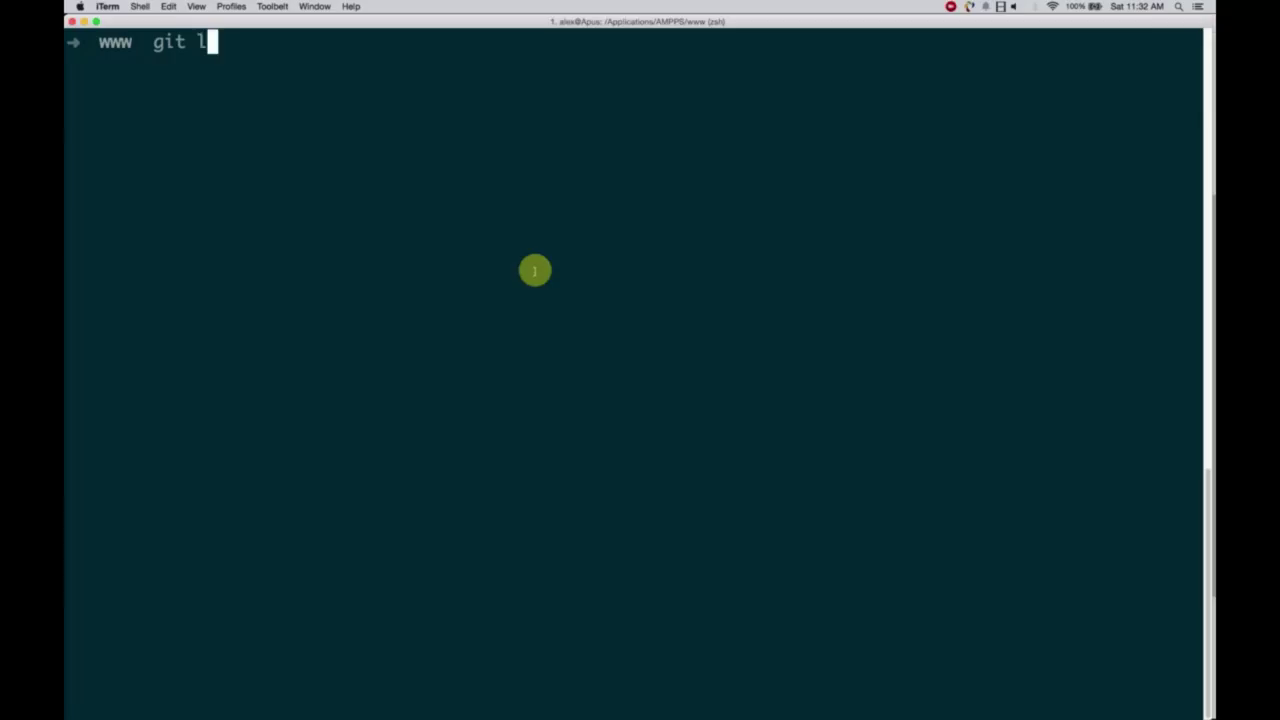
# - Run git clone with the pasted repository URL and list the www folder
pyautogui.write('lo')
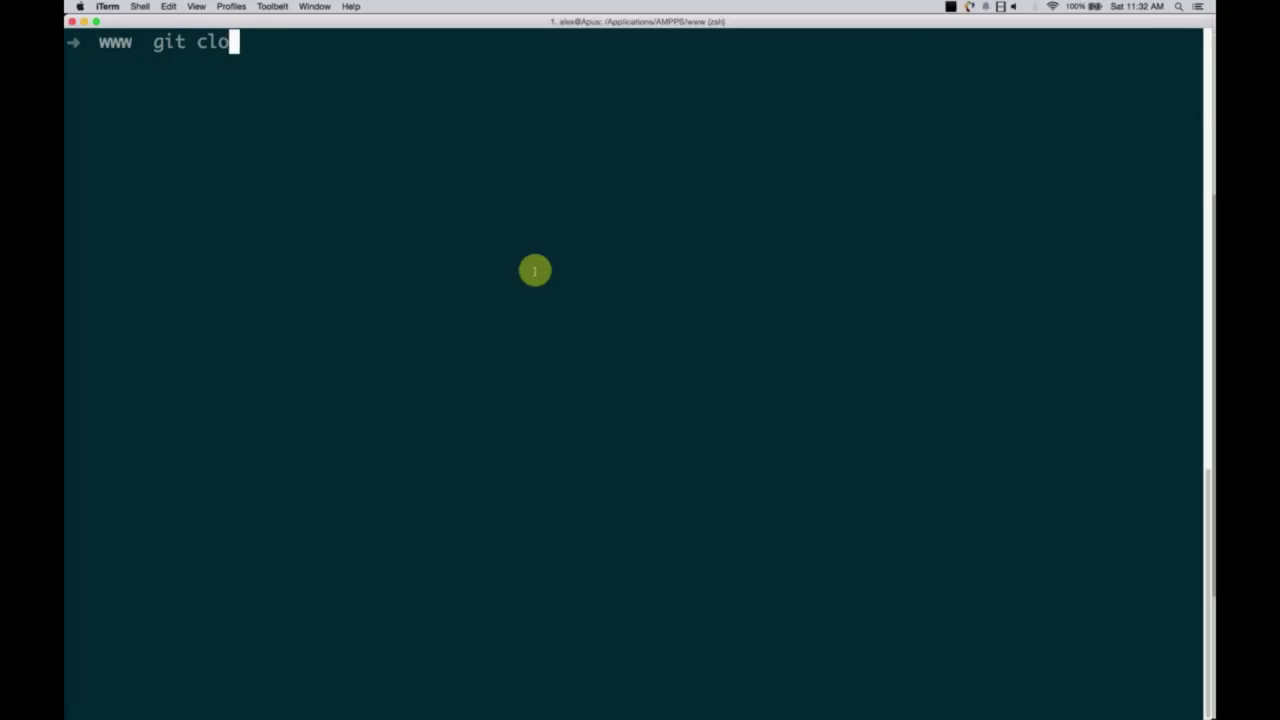
pyautogui.write('ne')
pyautogui.press('super+v')
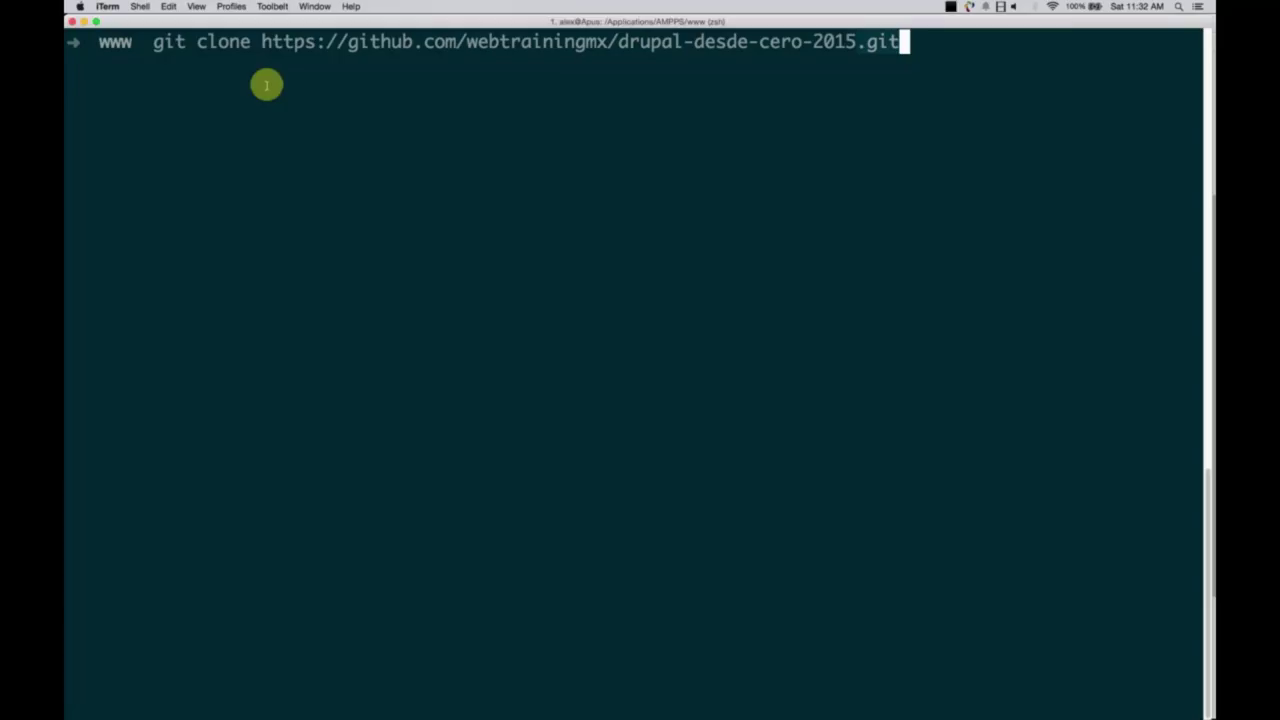
pyautogui.press('Return')
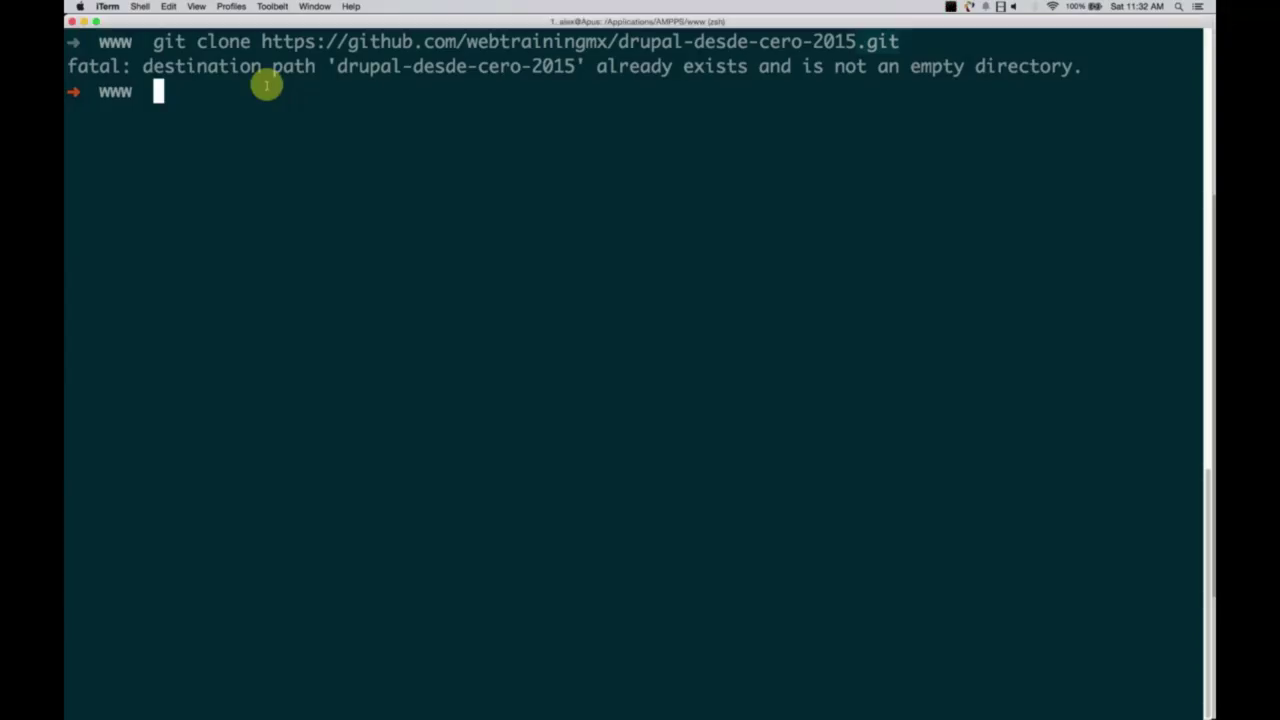
pyautogui.write('ls')
pyautogui.press('BackSpace')
pyautogui.write('s')
pyautogui.press('Return')
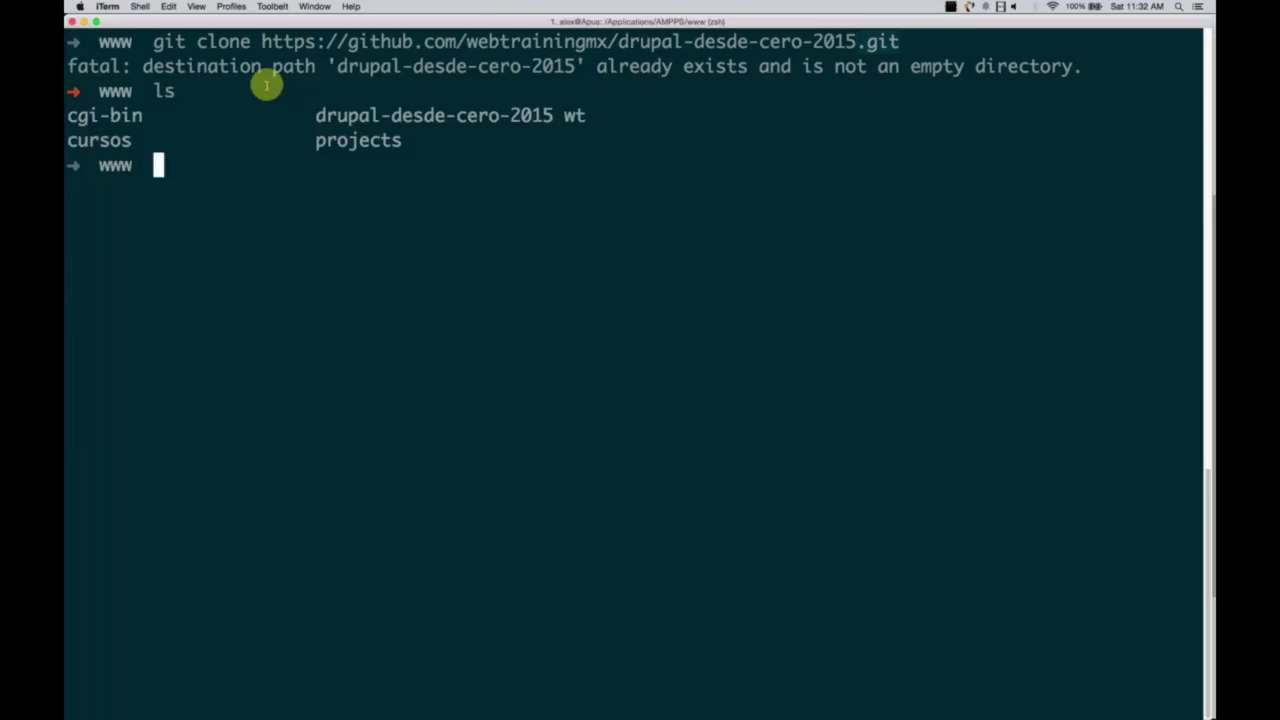
# - Delete the existing drupal-desde-cero-2015 folder with rm -rf and clone the repository again
pyautogui.write('rm -rf d')
pyautogui.press('Tab')
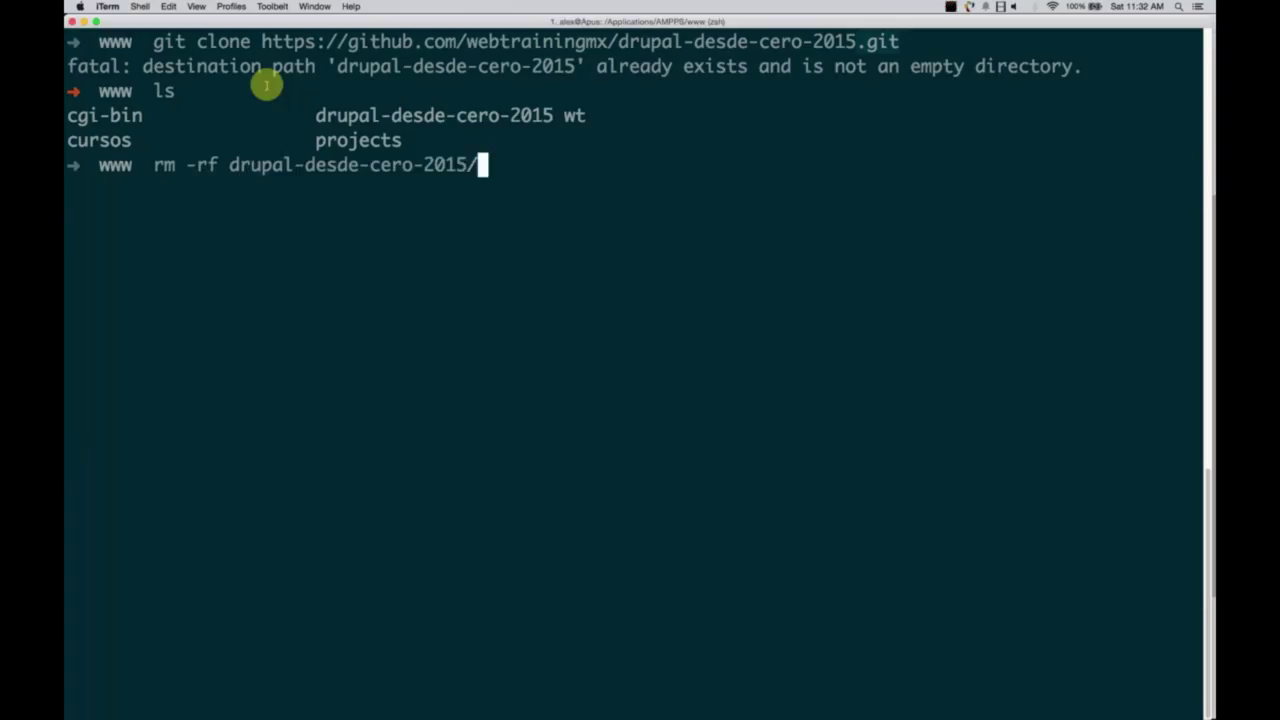
pyautogui.press('Return')
pyautogui.write('clear')
pyautogui.press('Return')
pyautogui.press('Up')
pyautogui.press('Up')
pyautogui.press('Up')
pyautogui.press('Up')
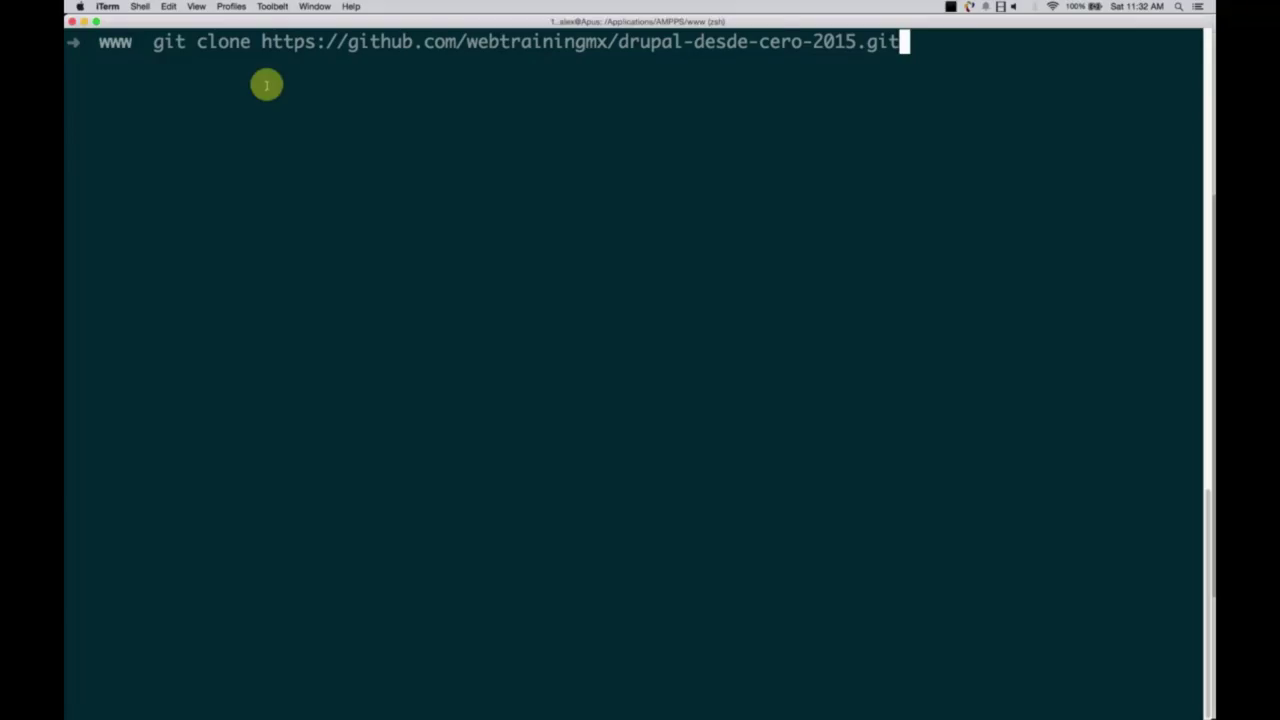
pyautogui.press('Return')
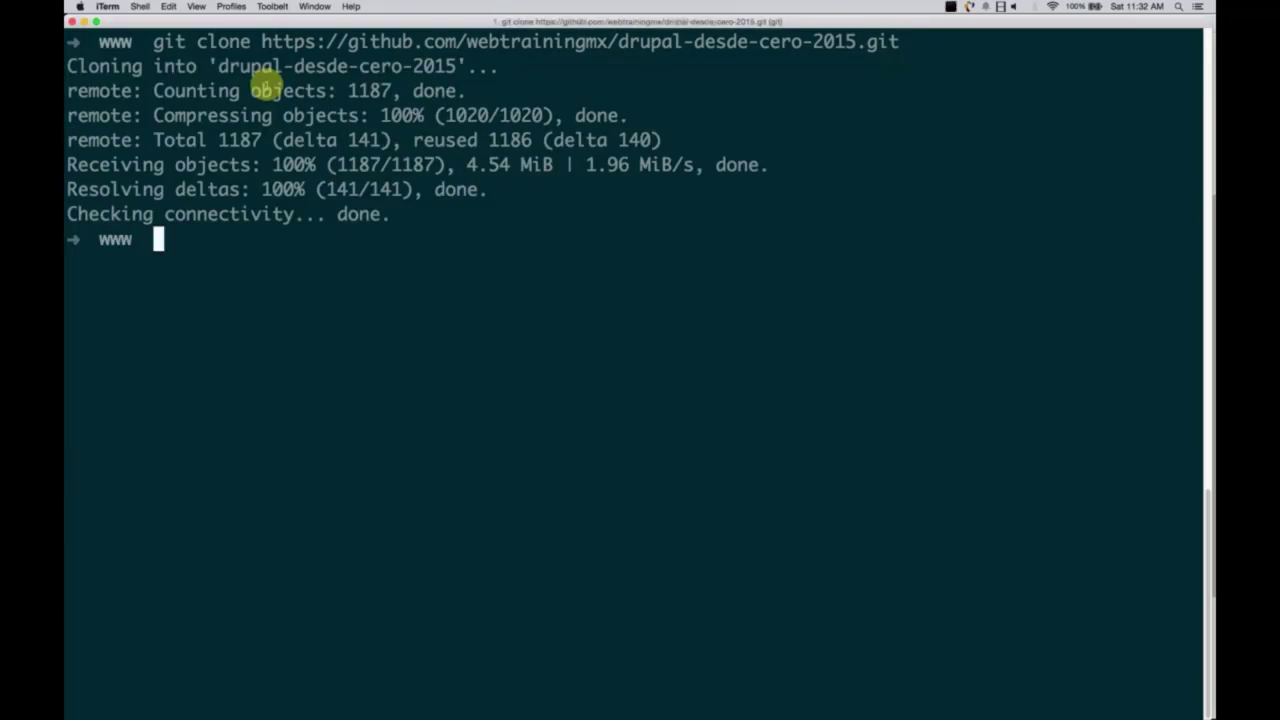
# - Move into the freshly cloned drupal-desde-cero-2015 folder
pyautogui.write('c')
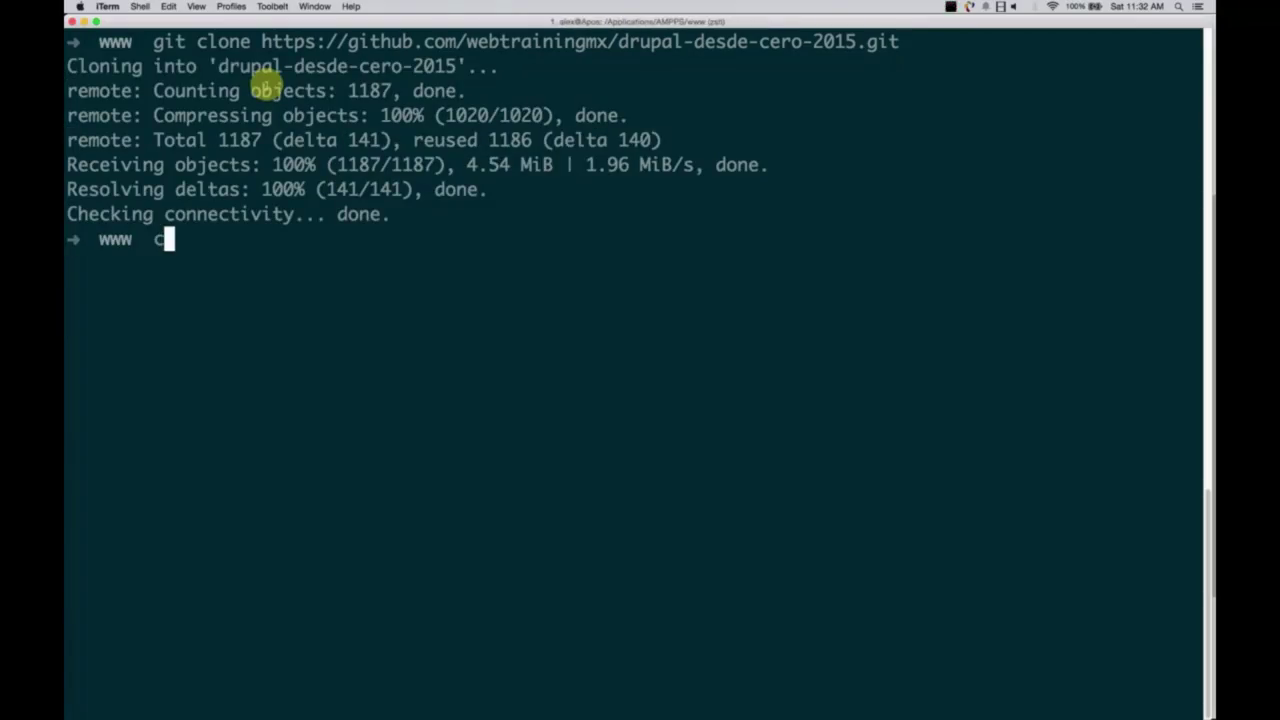
pyautogui.write('lear')
pyautogui.press('Return')
pyautogui.write('ls')
pyautogui.press('Return')
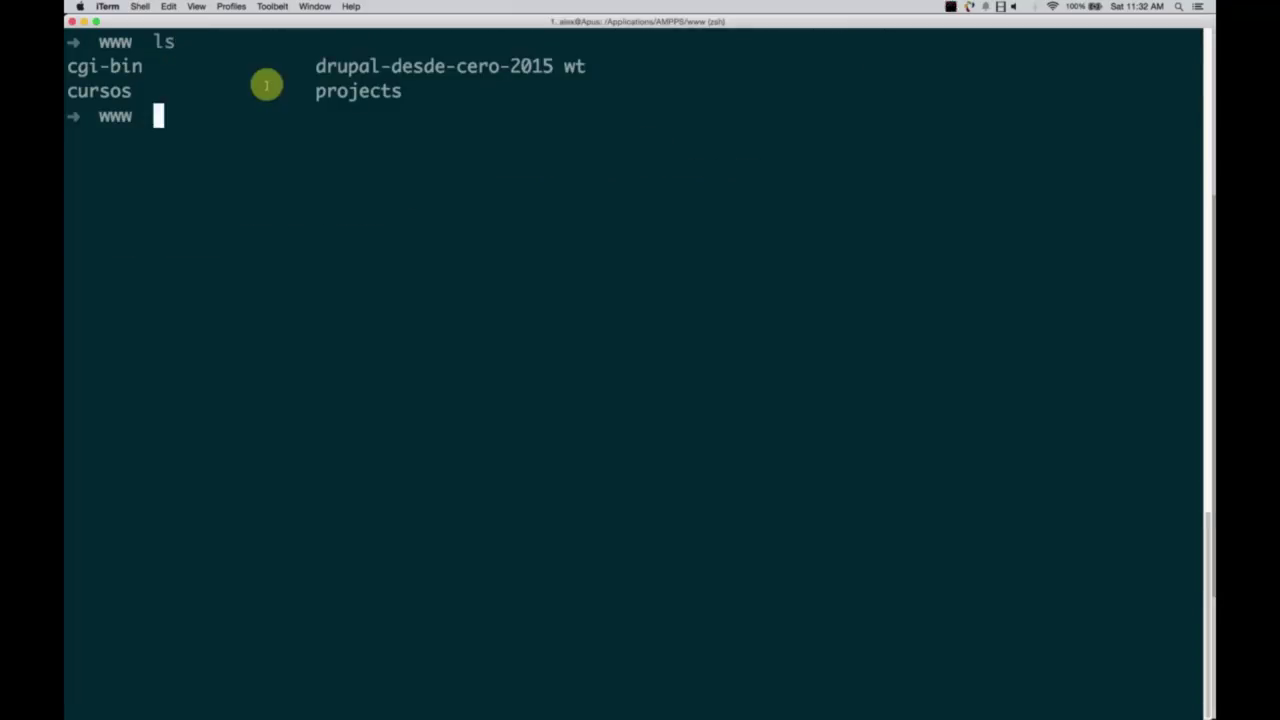
pyautogui.write('cd d')
pyautogui.press('Tab')
pyautogui.press('Return')
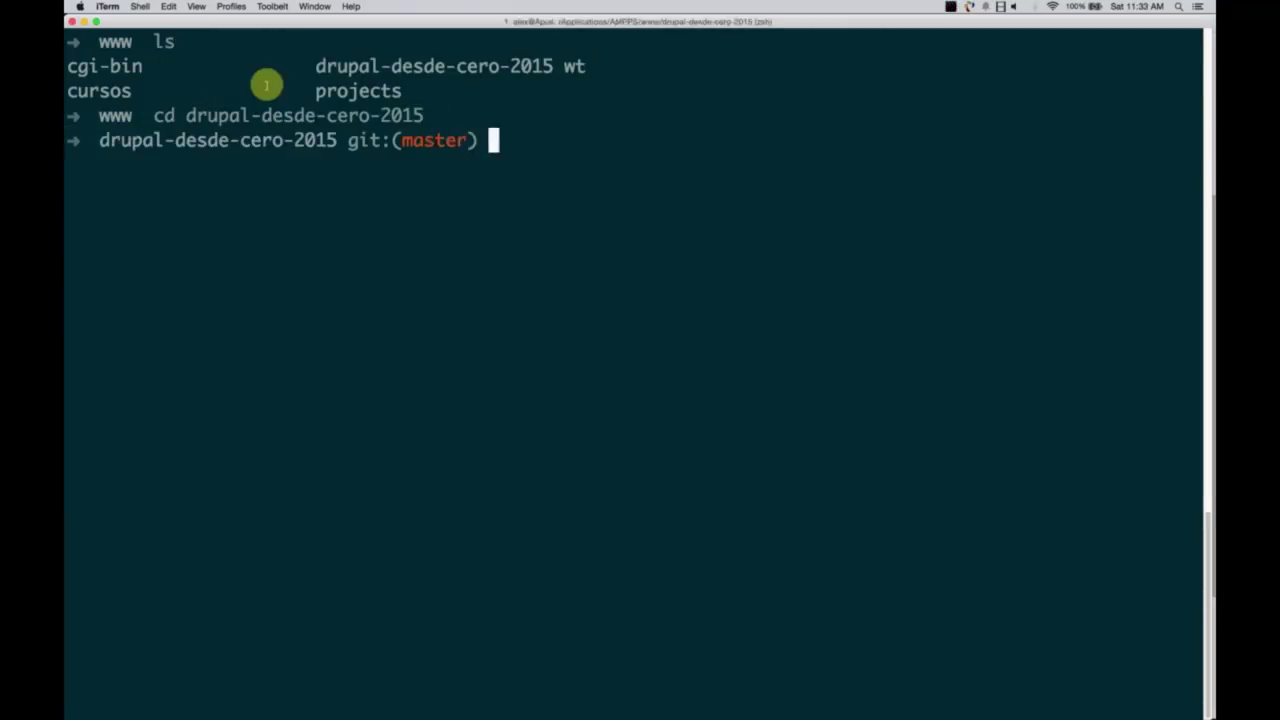
# - List all files in the cloned repository with ls -la
pyautogui.write('clear')
pyautogui.press('Return')
pyautogui.write('ls -la')
pyautogui.press('Return')
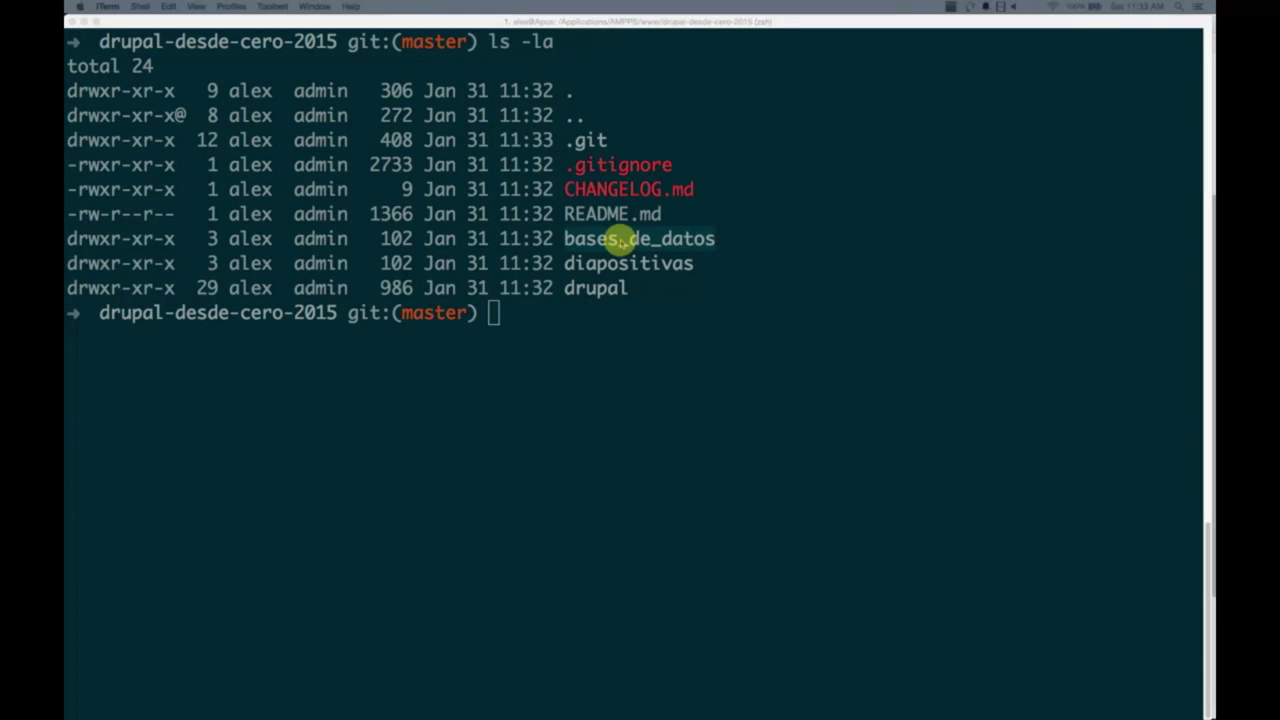
pyautogui.press('super+Tab')
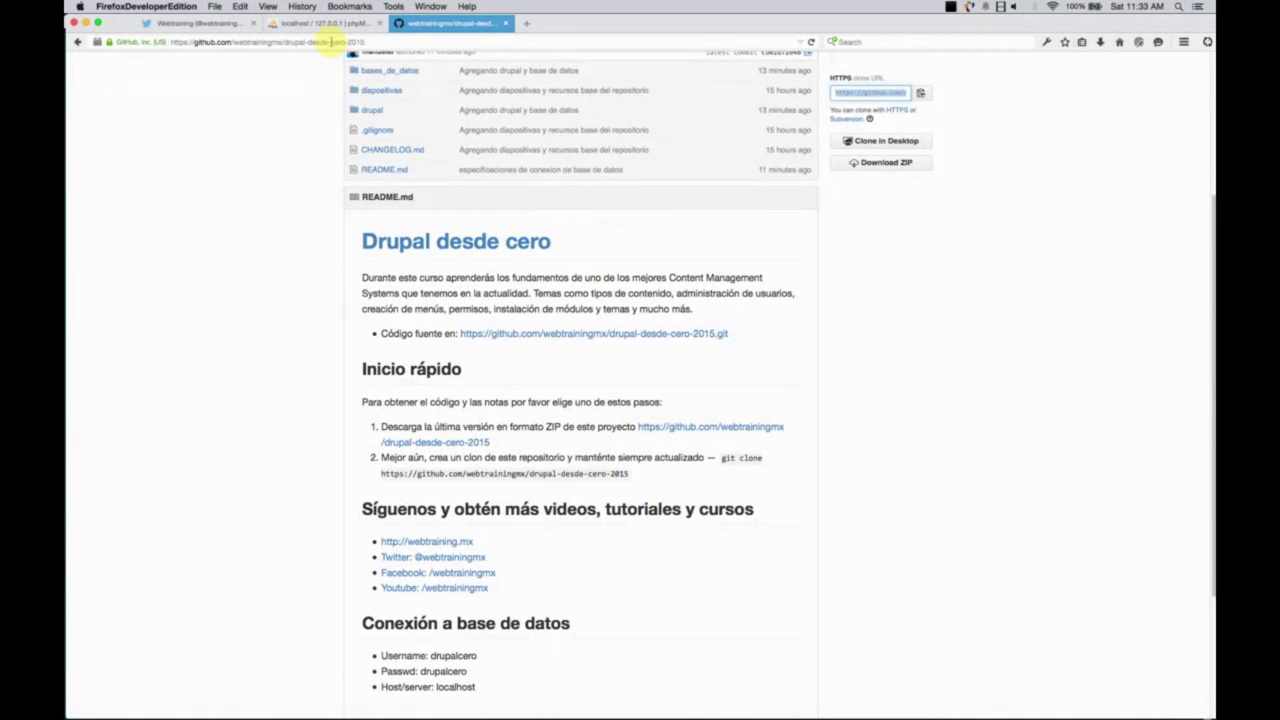
# - Check phpMyAdmin's Databases list, then return to the GitHub repository page
pyautogui.click(322, 22)
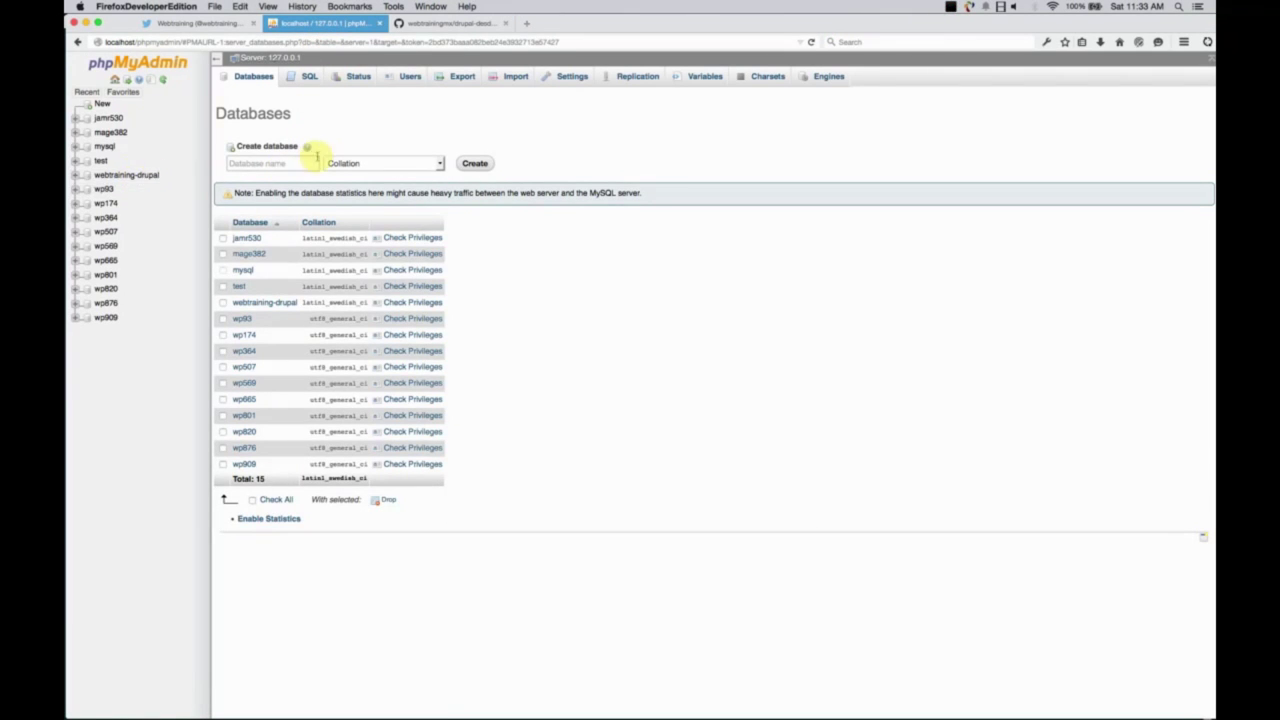
pyautogui.click(445, 22)
pyautogui.scroll(-5, 481, 363)
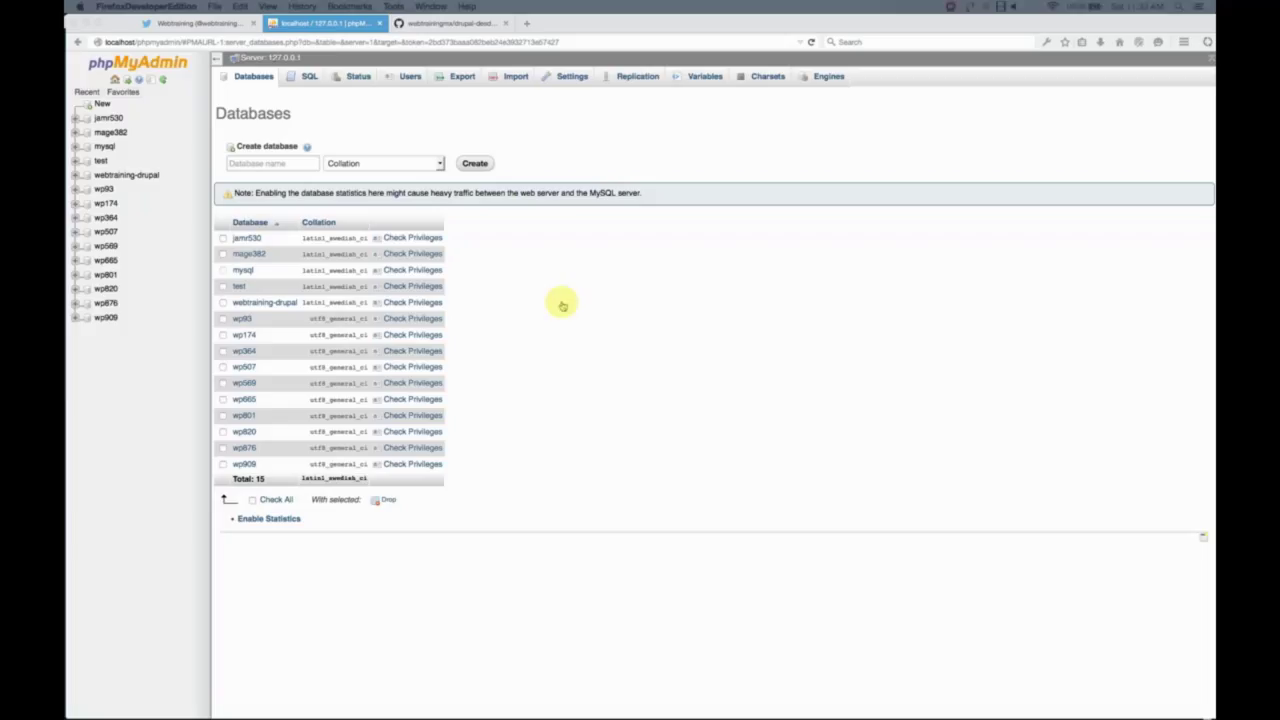
# - Move into the drupal folder in iTerm and list its files
pyautogui.press('super+Tab')
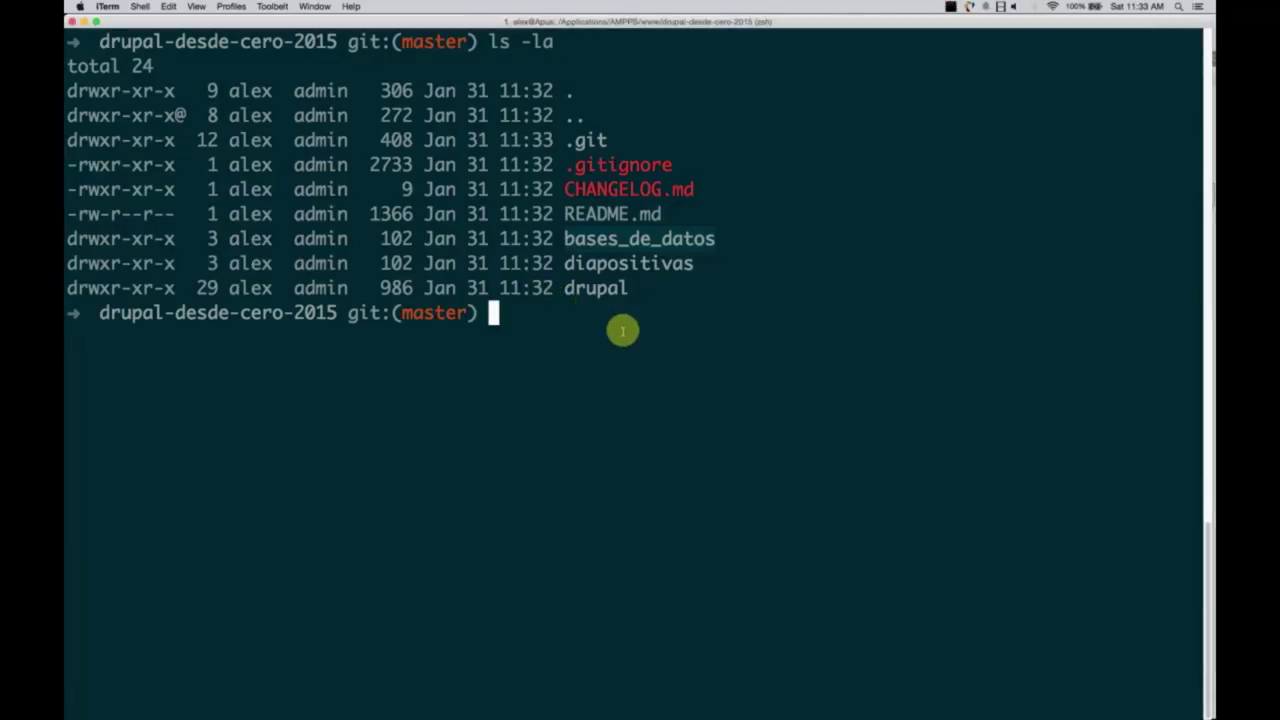
pyautogui.write('cd drupal')
pyautogui.press('Return')
pyautogui.write('ls')
pyautogui.press('Return')
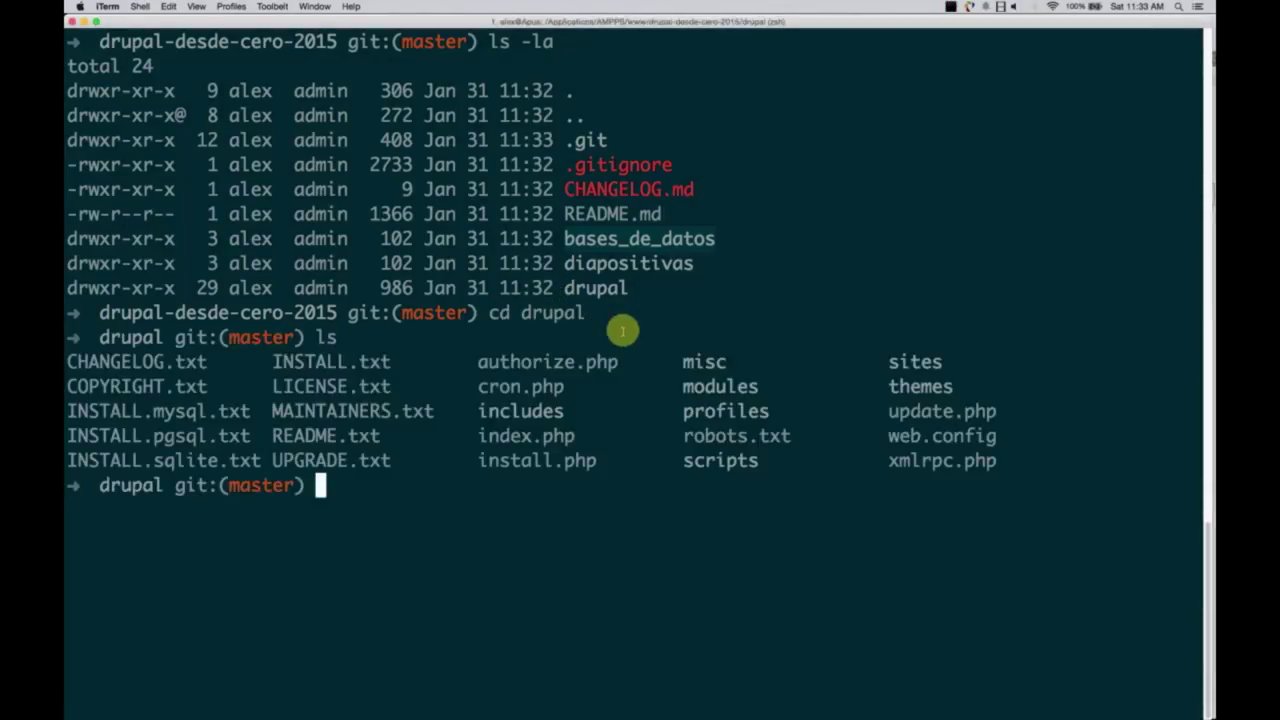
pyautogui.write('clear')
pyautogui.press('Return')
pyautogui.write('ls')
pyautogui.press('Return')
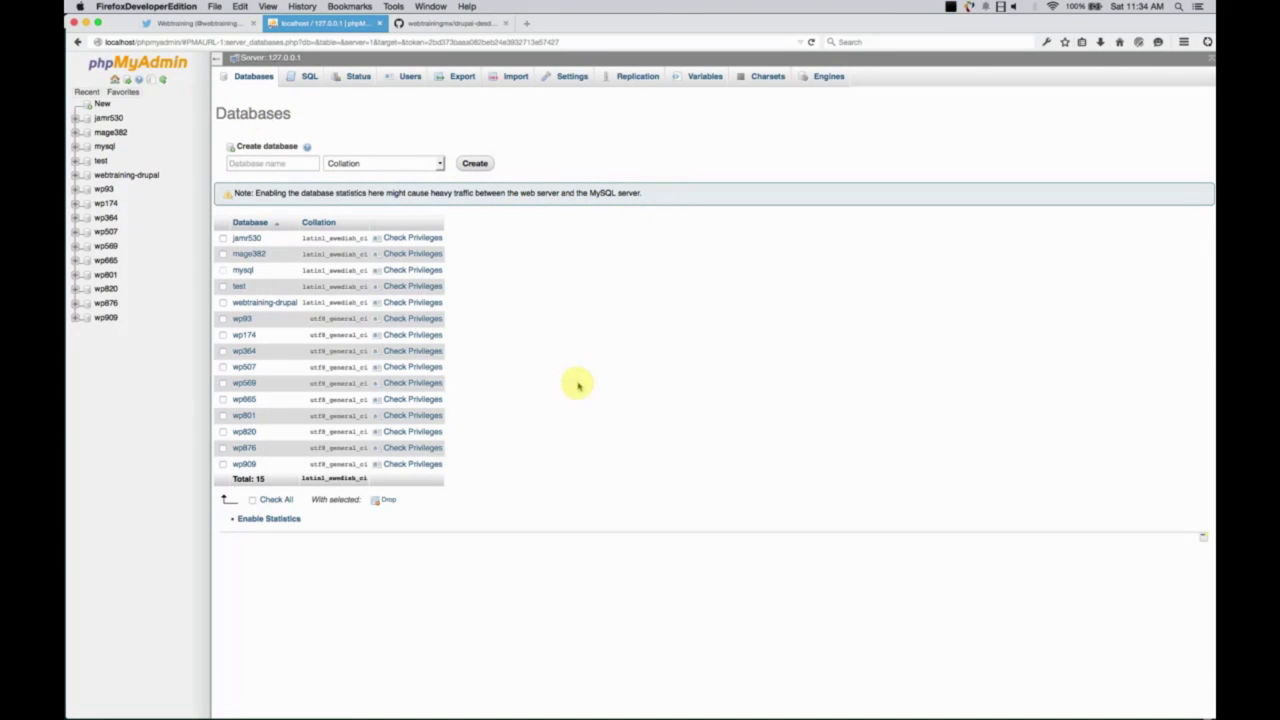
# - Create the drupalcero database using the name copied from the README, then view its Privileges
pyautogui.click(449, 23)
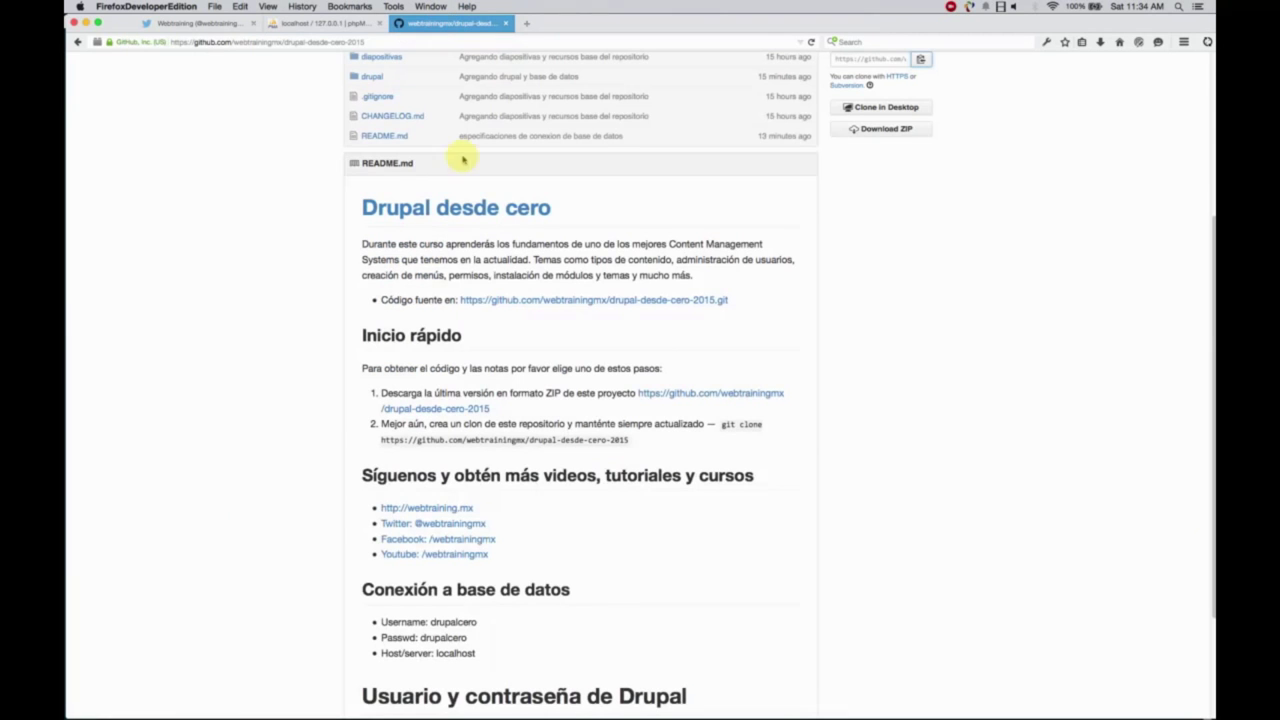
pyautogui.doubleClick(452, 622)
pyautogui.press('super+c')
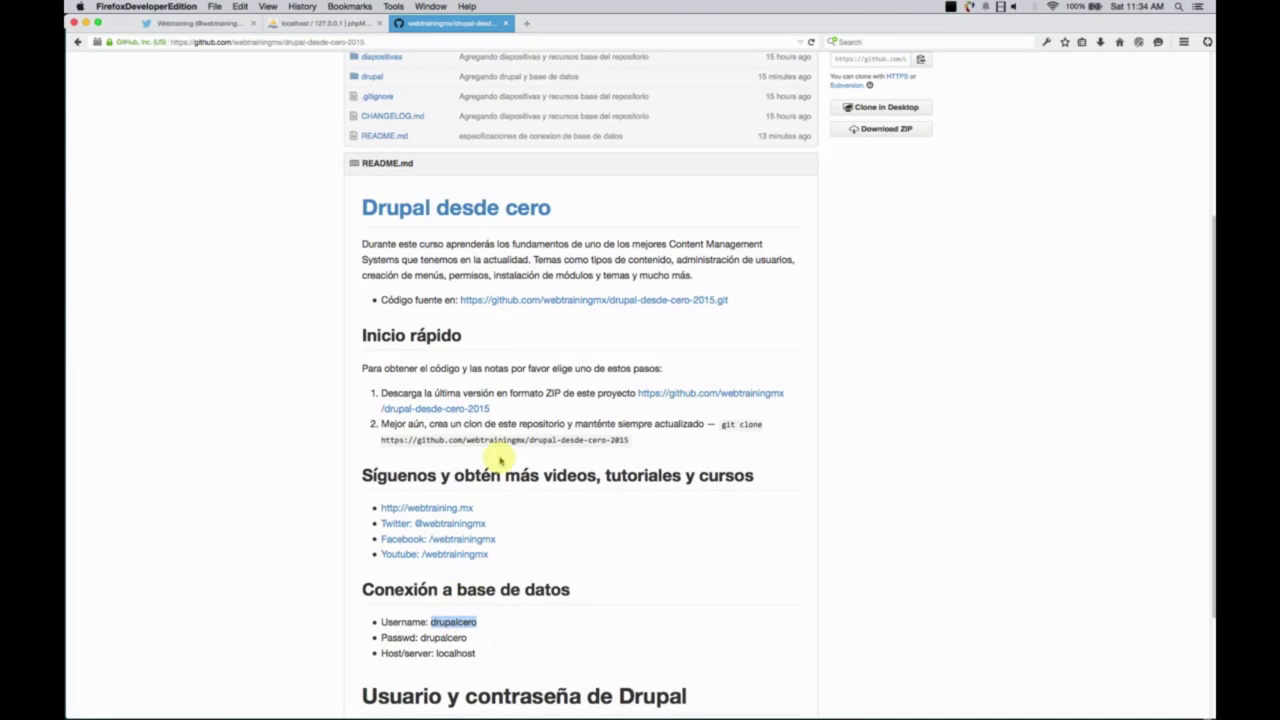
pyautogui.click(302, 23)
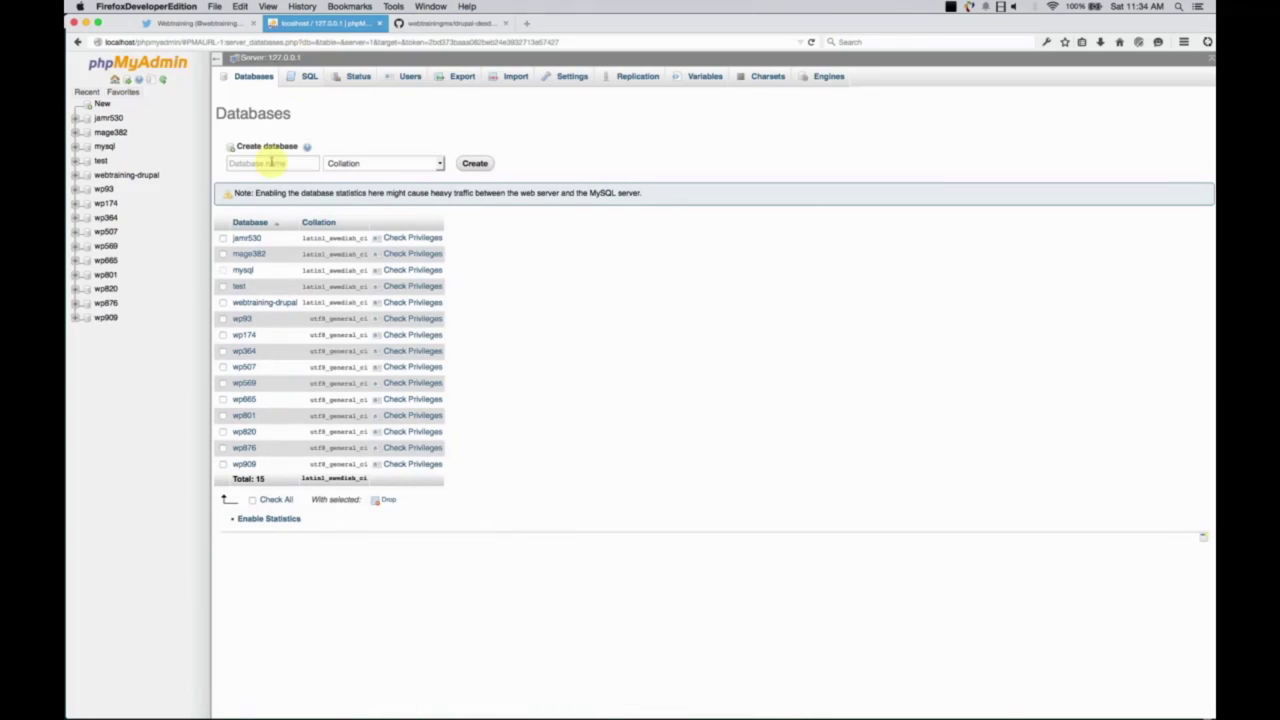
pyautogui.click(270, 162)
pyautogui.press('super+v')
pyautogui.click(474, 163)
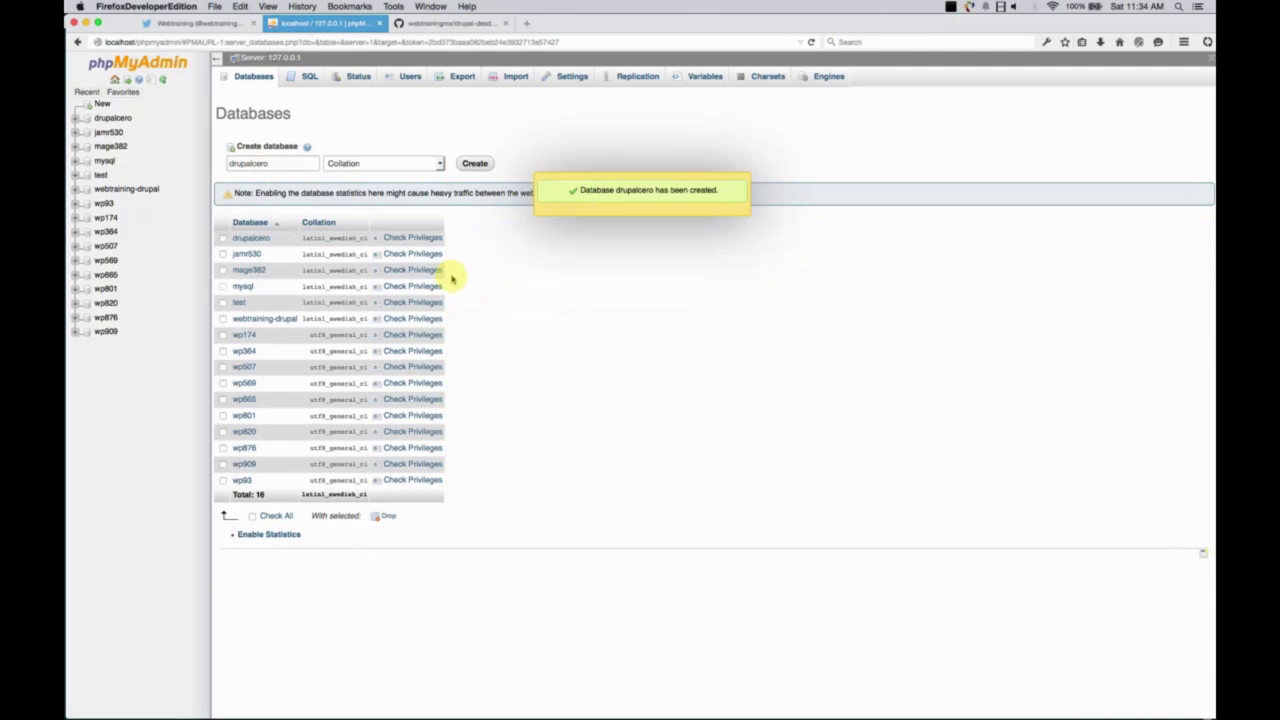
pyautogui.click(245, 237)
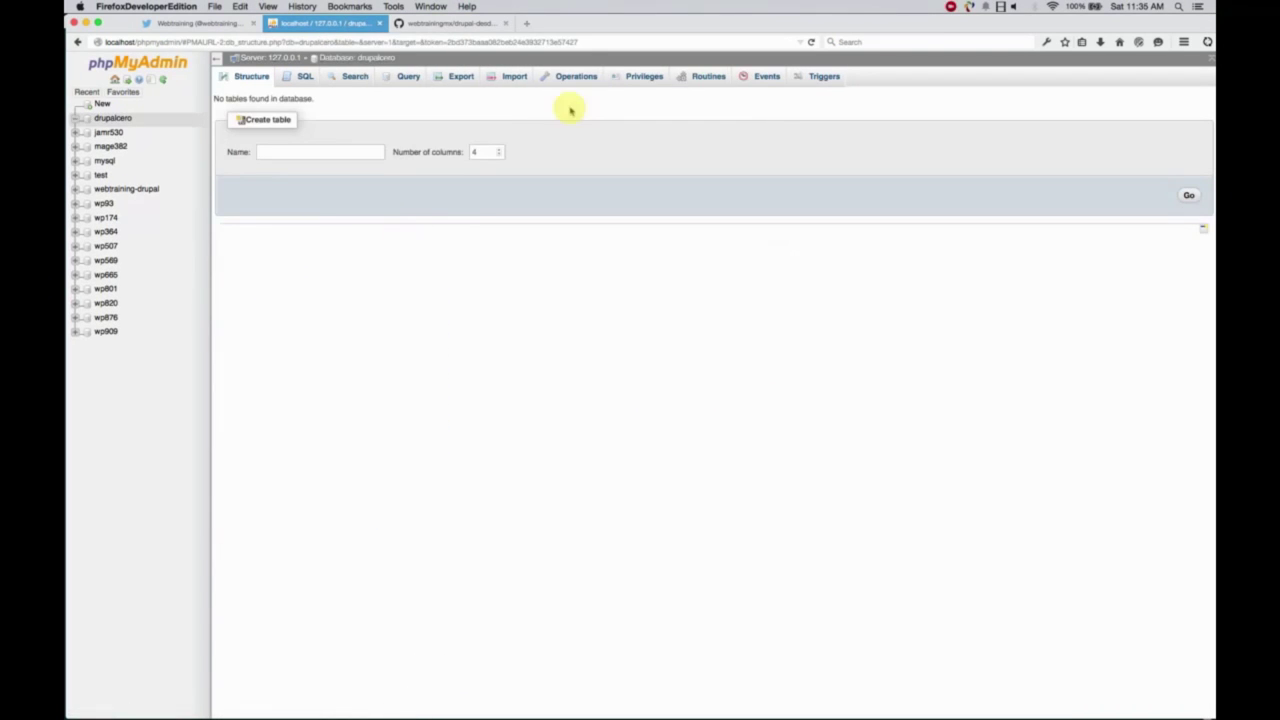
pyautogui.click(630, 78)
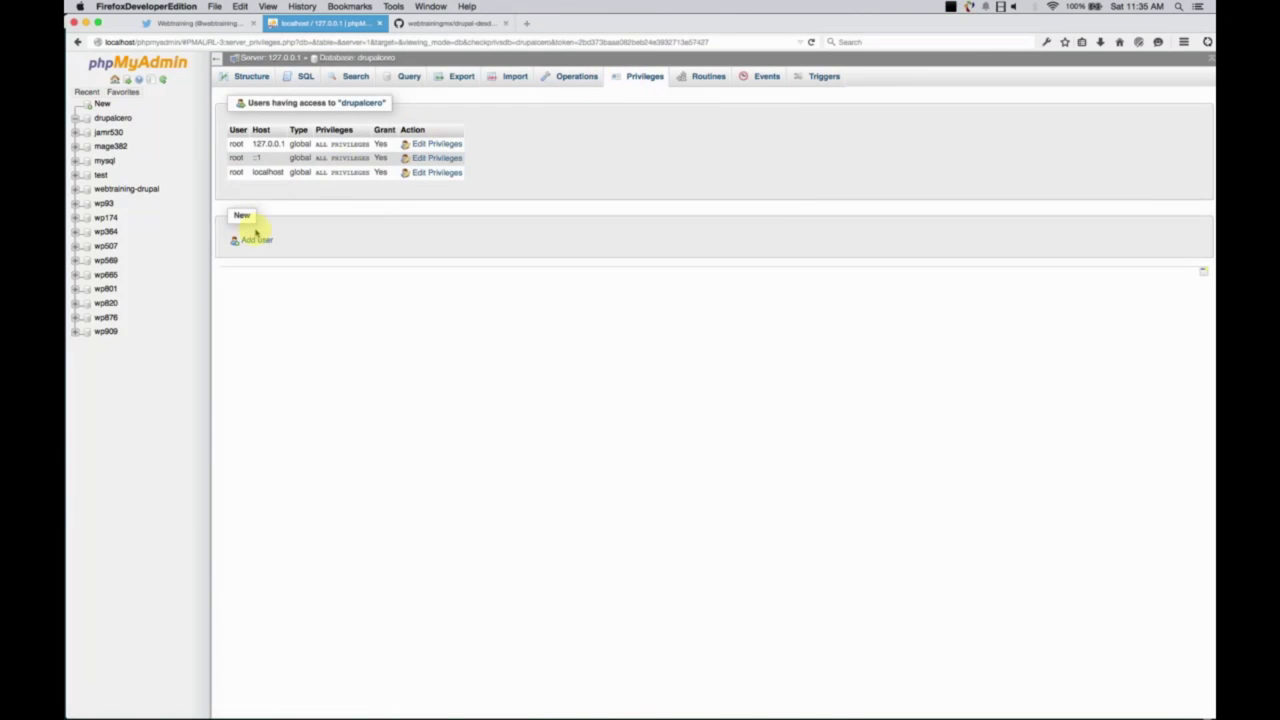
# - Add user drupalcero on localhost with the README password and all privileges on drupalcero
pyautogui.click(256, 238)
pyautogui.click(430, 22)
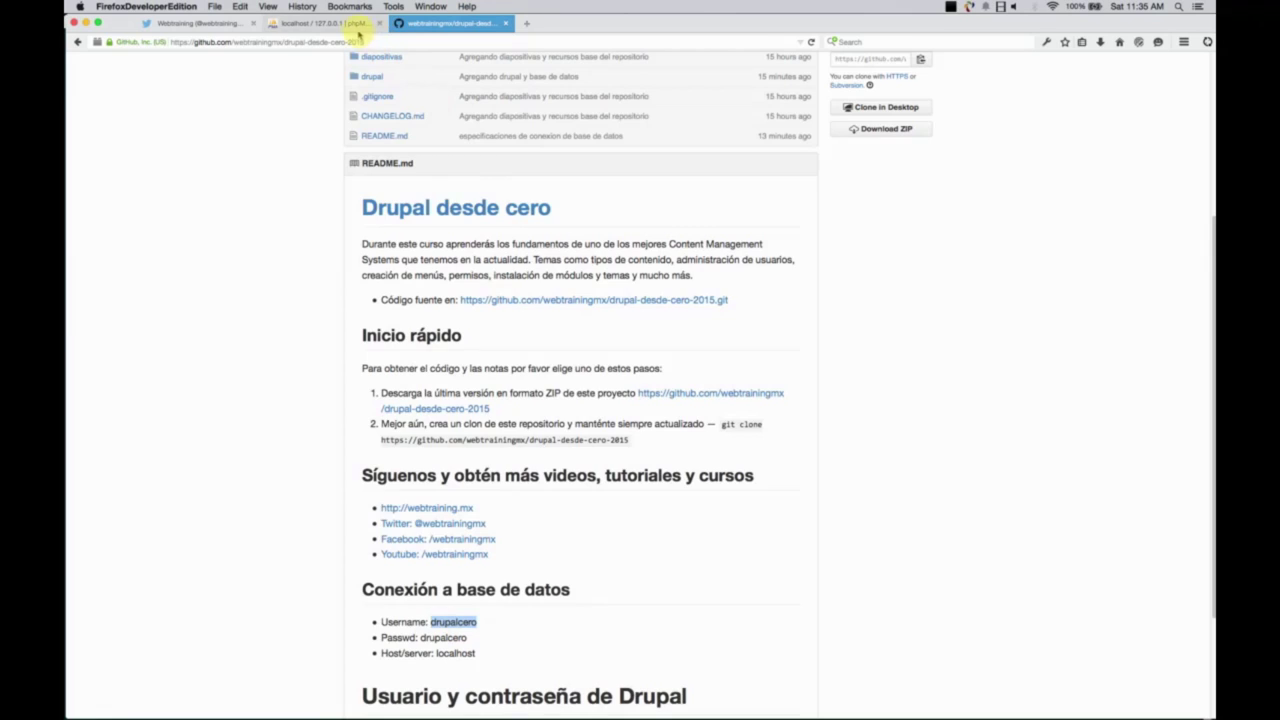
pyautogui.click(318, 22)
pyautogui.click(436, 183)
pyautogui.press('super+v')
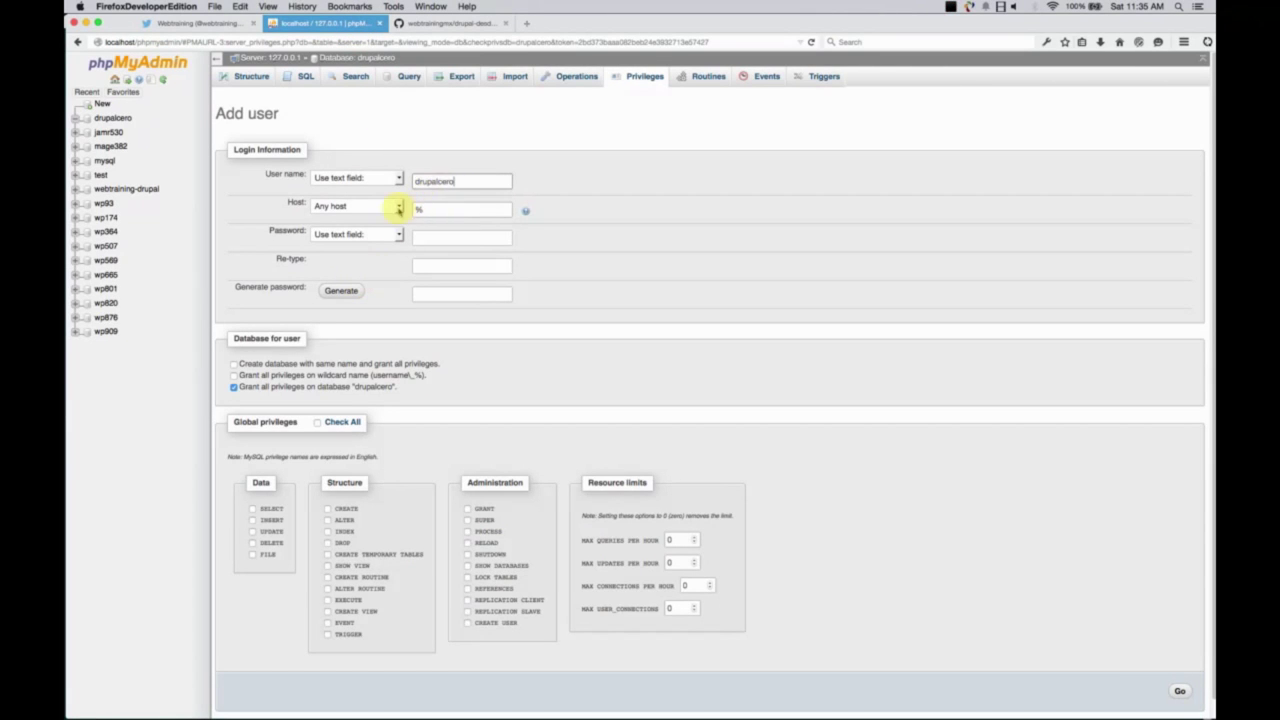
pyautogui.click(357, 206)
pyautogui.click(365, 220)
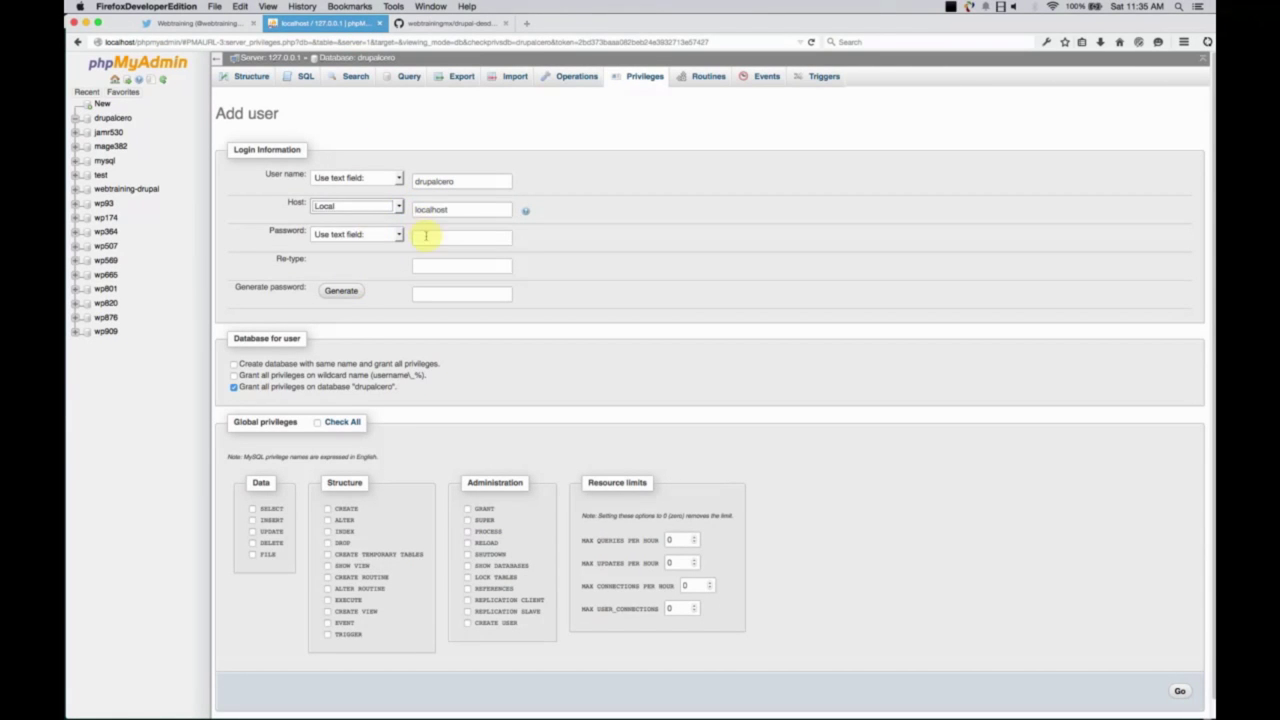
pyautogui.click(426, 237)
pyautogui.press('super+v')
pyautogui.click(426, 265)
pyautogui.press('super+v')
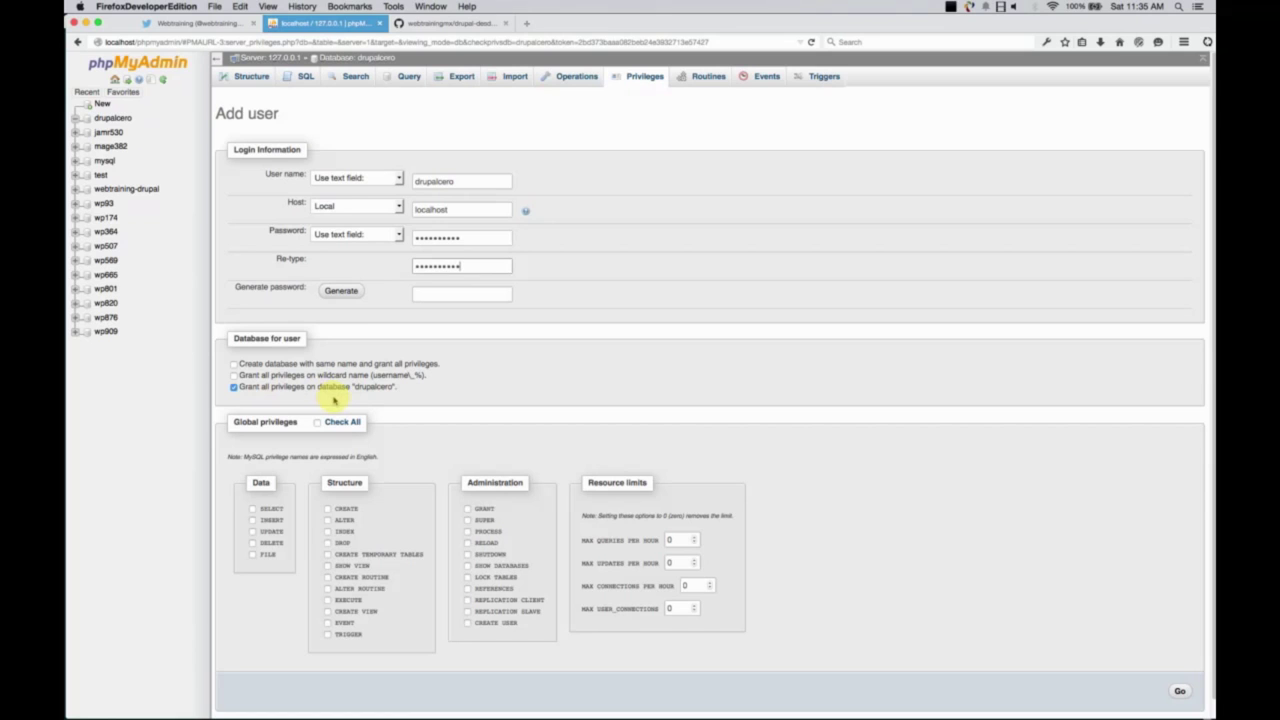
pyautogui.scroll(-1, 680, 530)
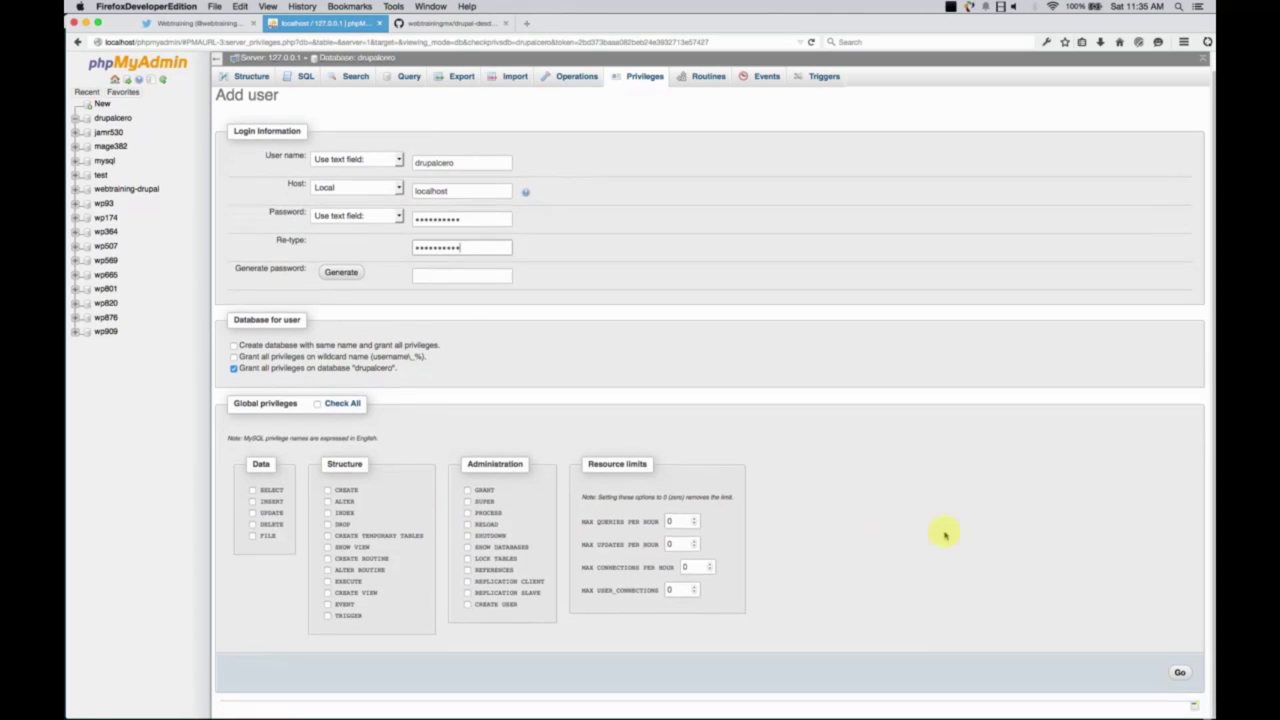
pyautogui.click(1184, 673)
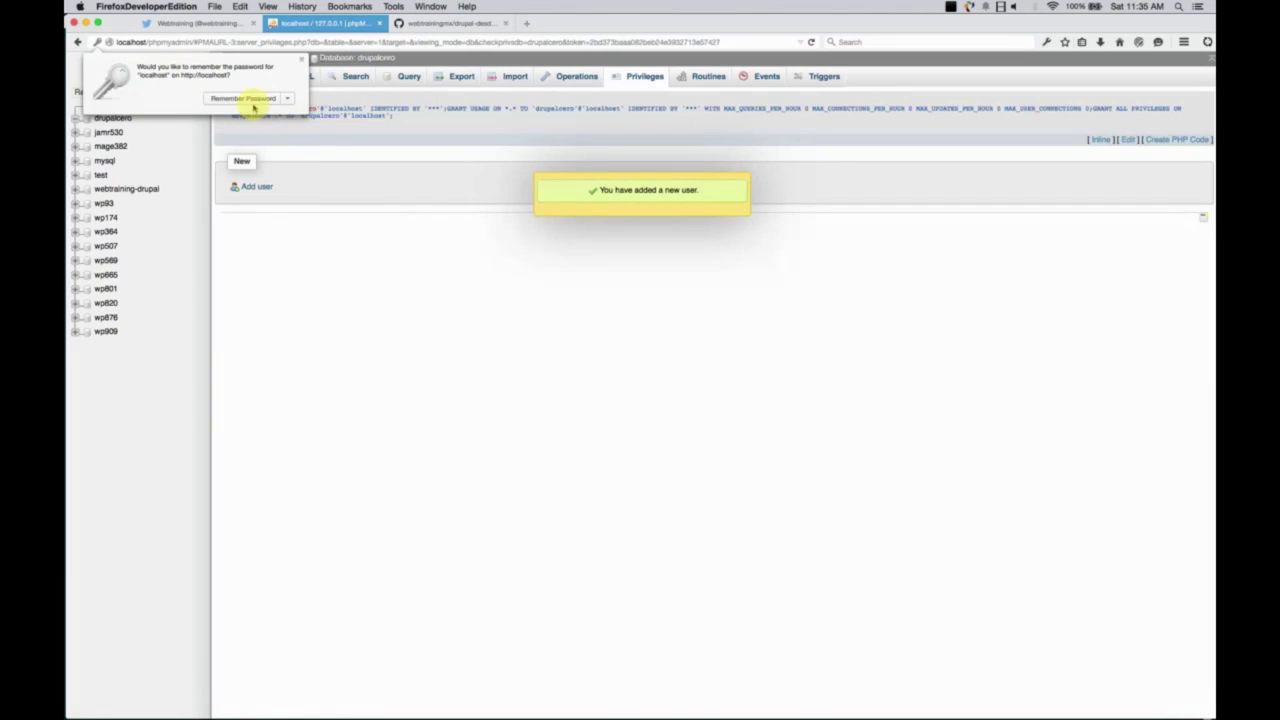
# - Decline saving the password and open a new tab with localhost/ as its address
pyautogui.click(301, 59)
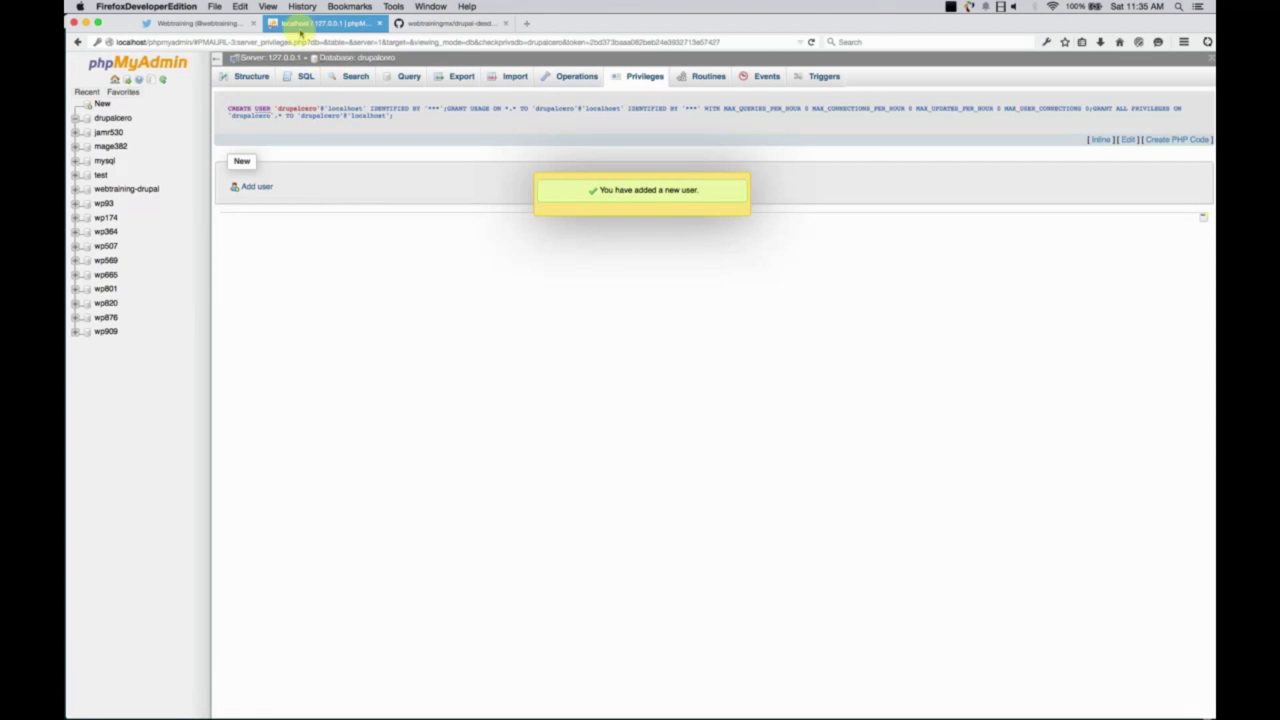
pyautogui.click(400, 23)
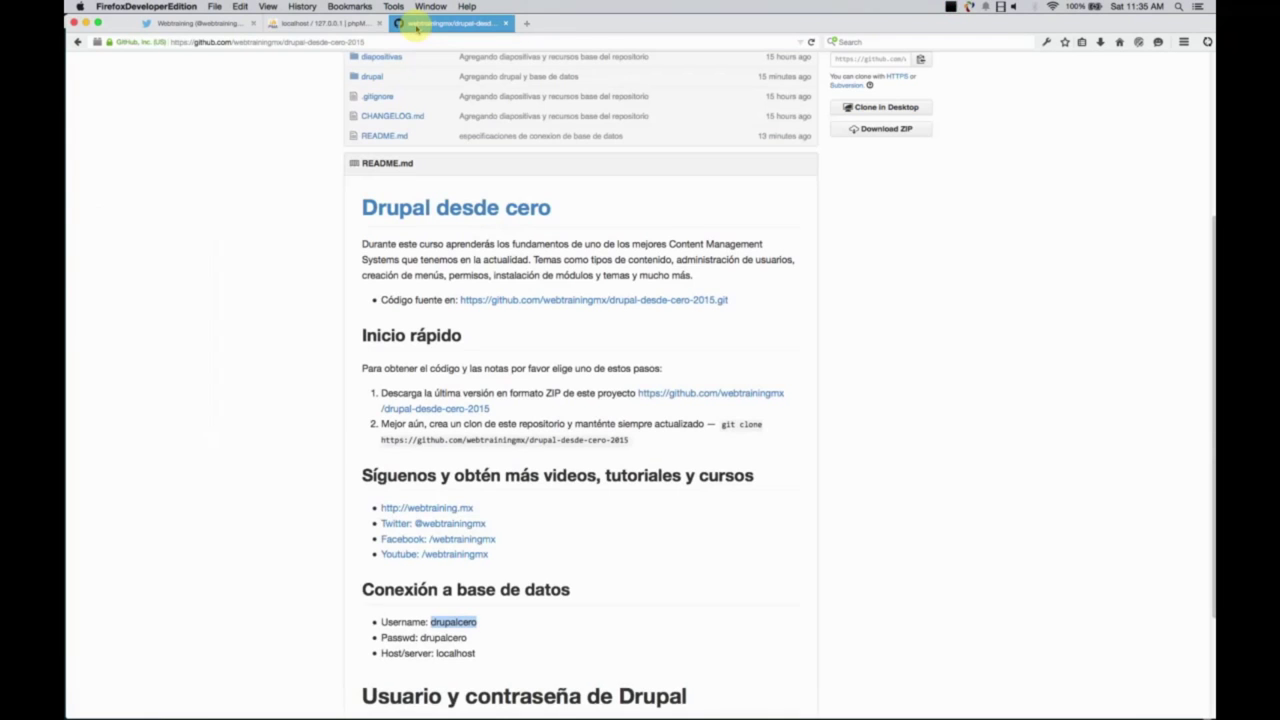
pyautogui.click(524, 24)
pyautogui.write('localhost/')
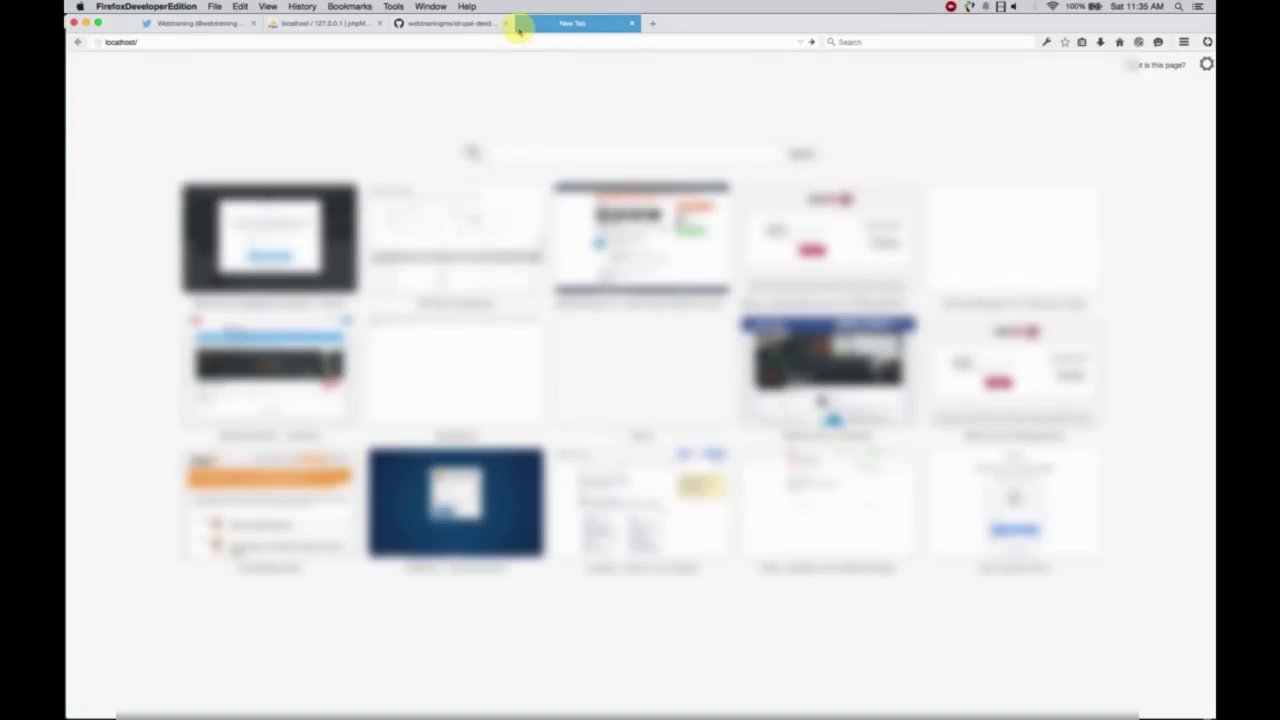
# - Go up to the drupal-desde-cero-2015 folder and copy its full path printed by pwd
pyautogui.press('super+Tab')
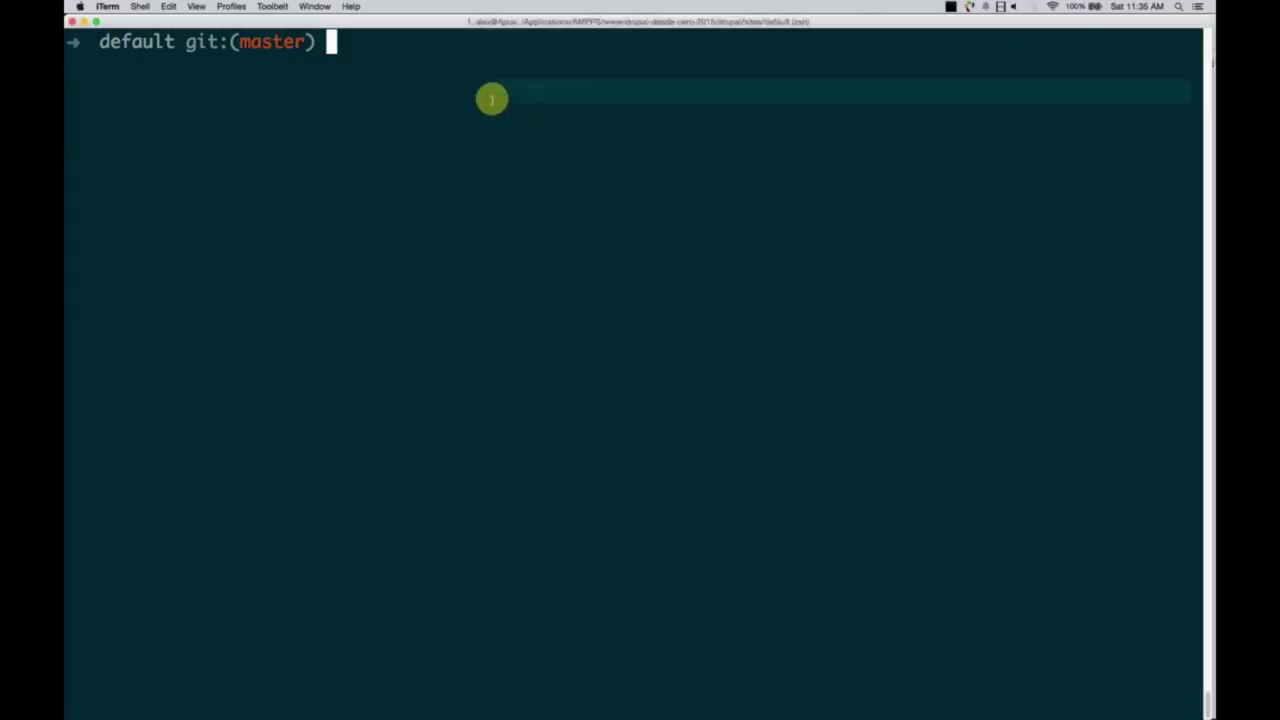
pyautogui.write('cd ..')
pyautogui.press('Return')
pyautogui.write('cd')
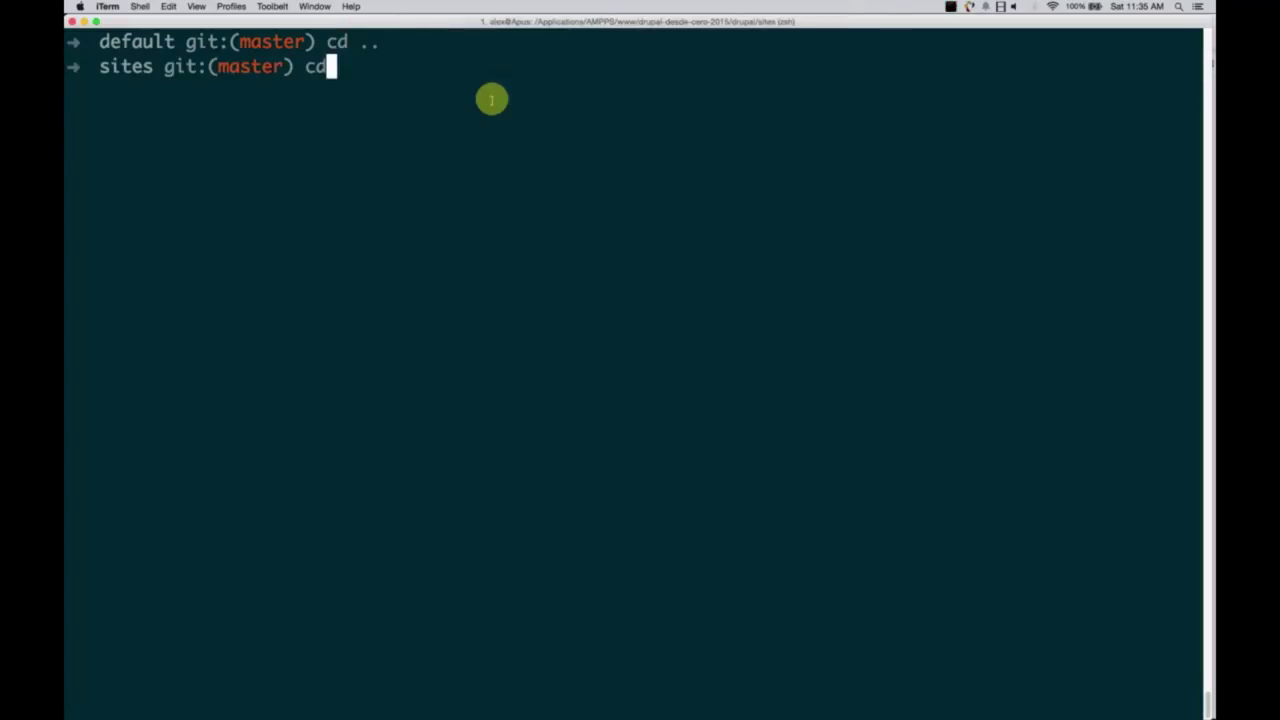
pyautogui.write(' ..')
pyautogui.press('Return')
pyautogui.write('cd ..')
pyautogui.press('Return')
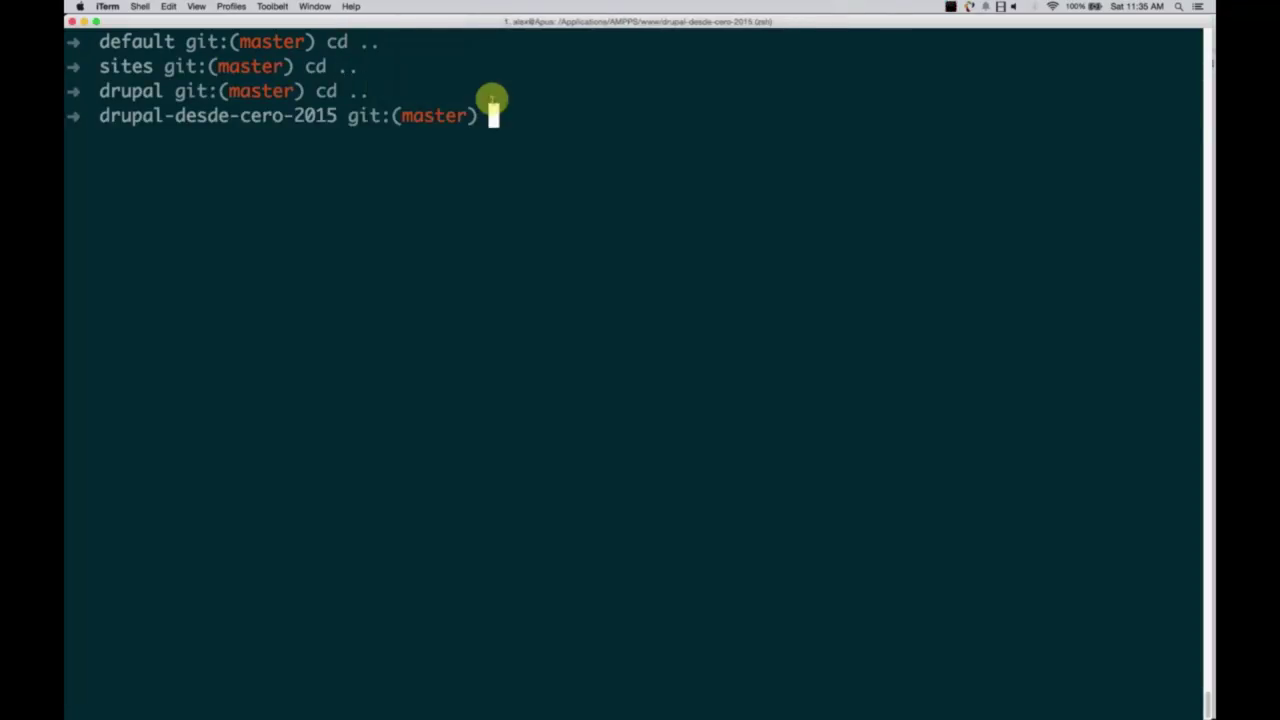
pyautogui.write('pwd')
pyautogui.press('Return')
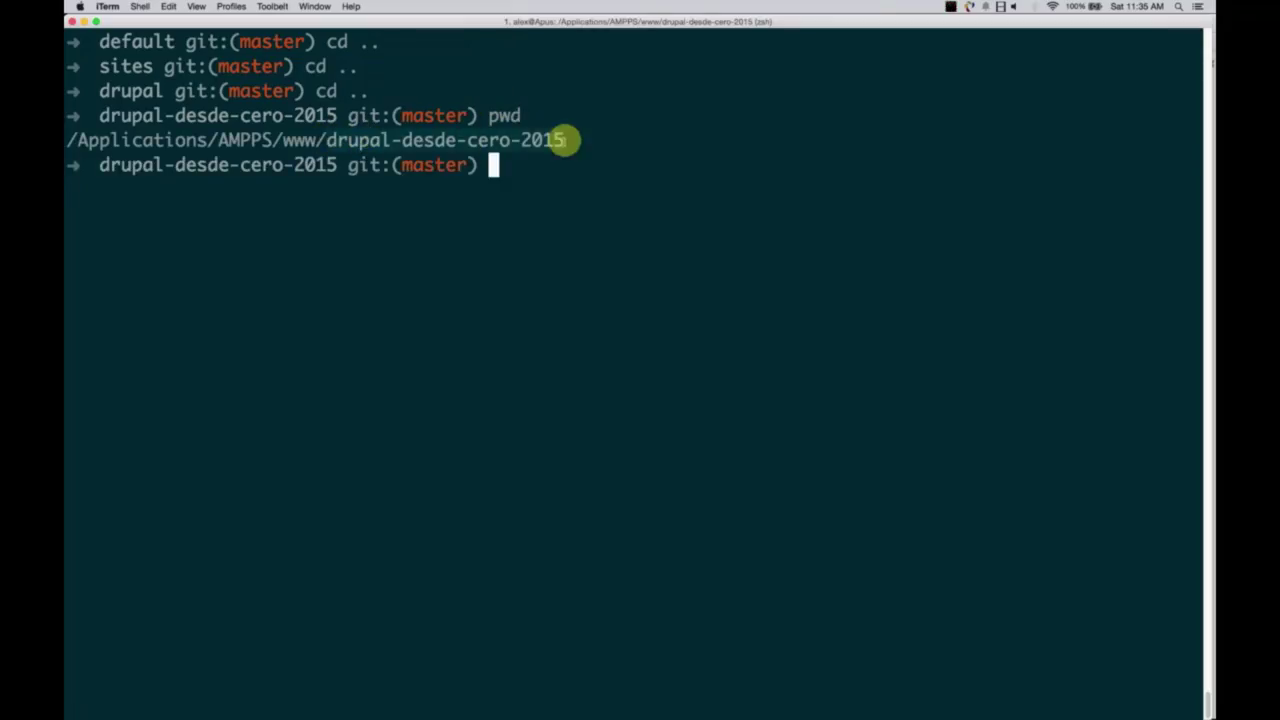
pyautogui.rightClick(545, 140)
# - Load localhost/drupal-desde-cero-2015 in the new tab by pasting the copied project folder name
pyautogui.click(566, 270)
pyautogui.press('super+Tab')
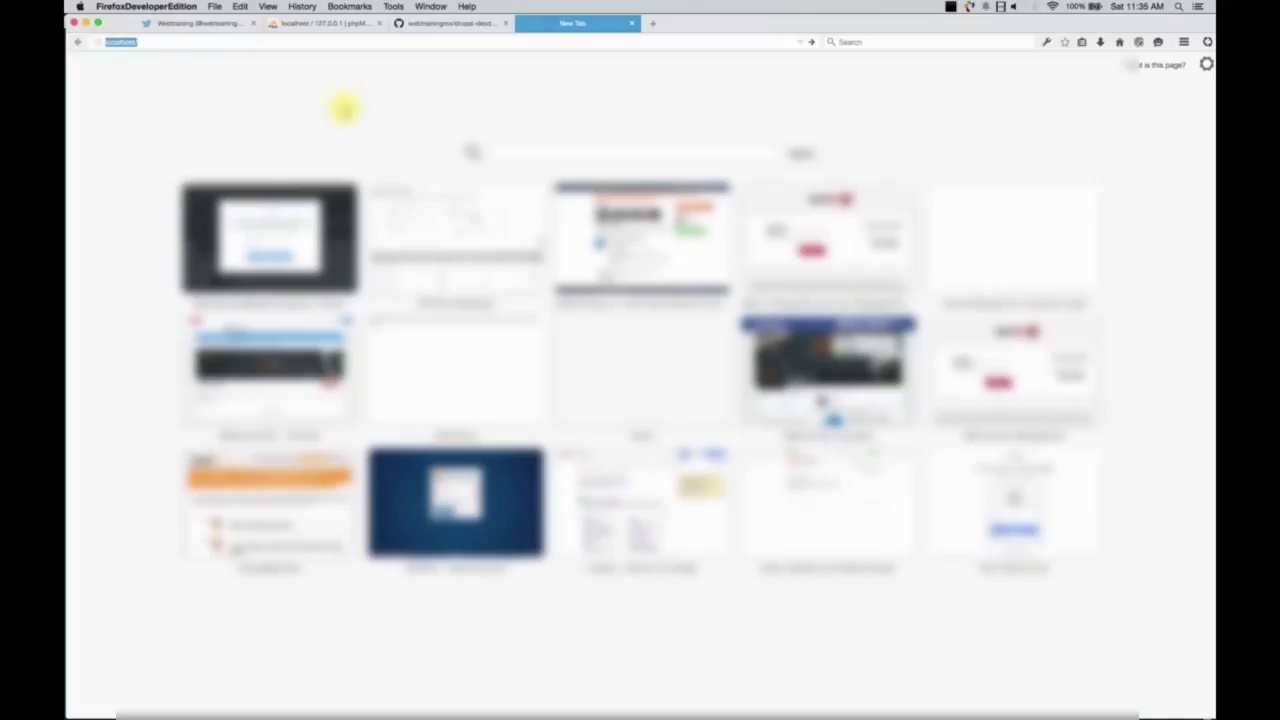
pyautogui.click(165, 40)
pyautogui.click(172, 42)
pyautogui.press('super+v')
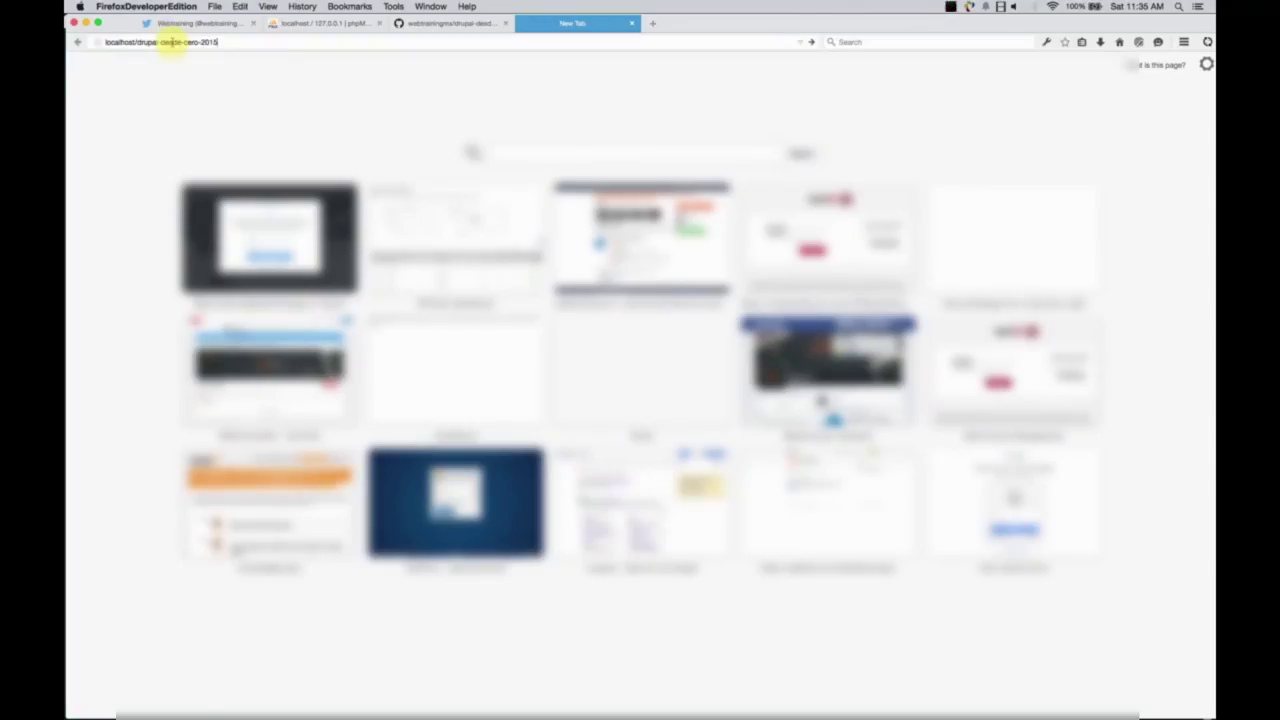
pyautogui.press('Return')
# - Open the drupal folder to start the Drupal installer, then return to phpMyAdmin
pyautogui.click(563, 212)
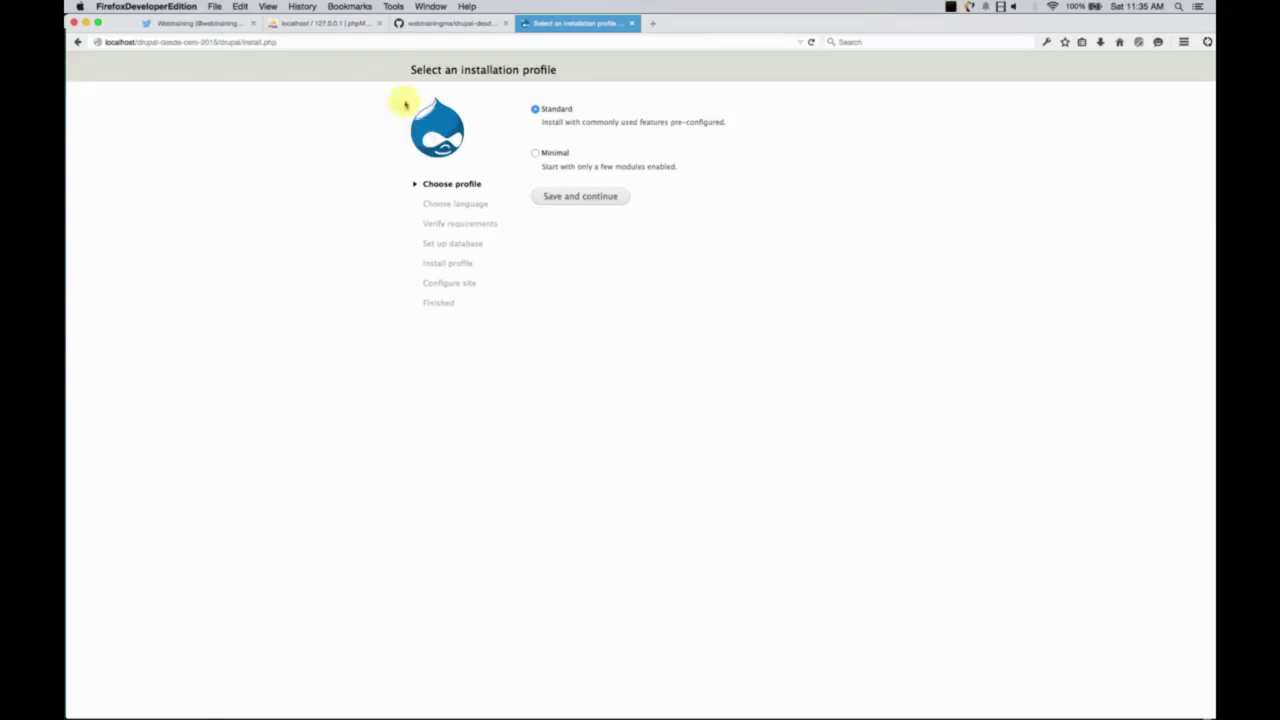
pyautogui.click(326, 24)
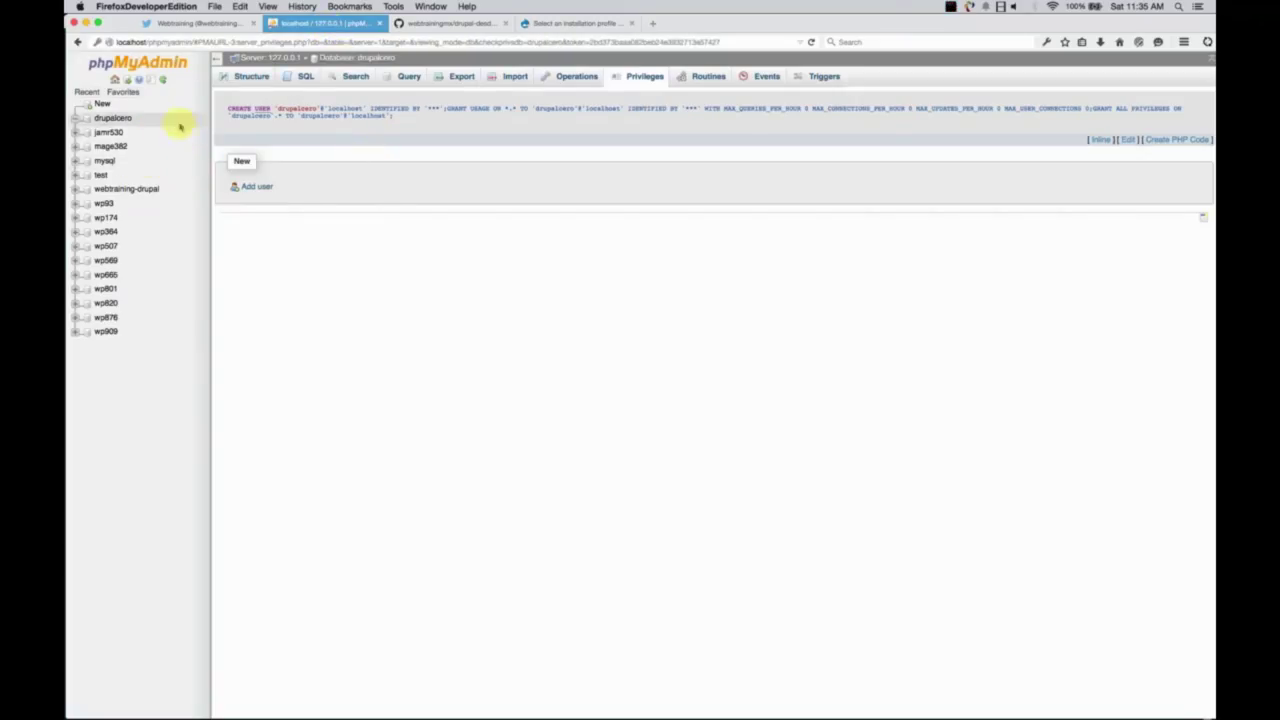
# - Open the Import page for the empty drupalcero database and start choosing a file
pyautogui.click(112, 119)
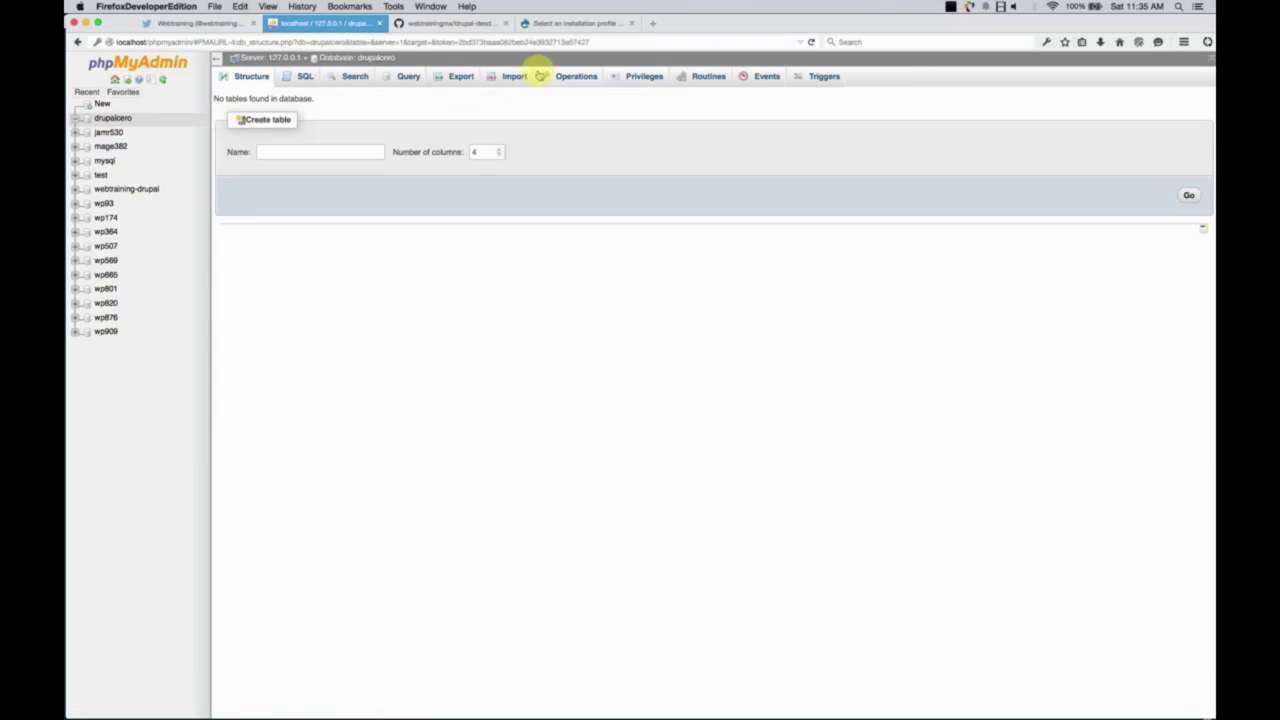
pyautogui.click(510, 77)
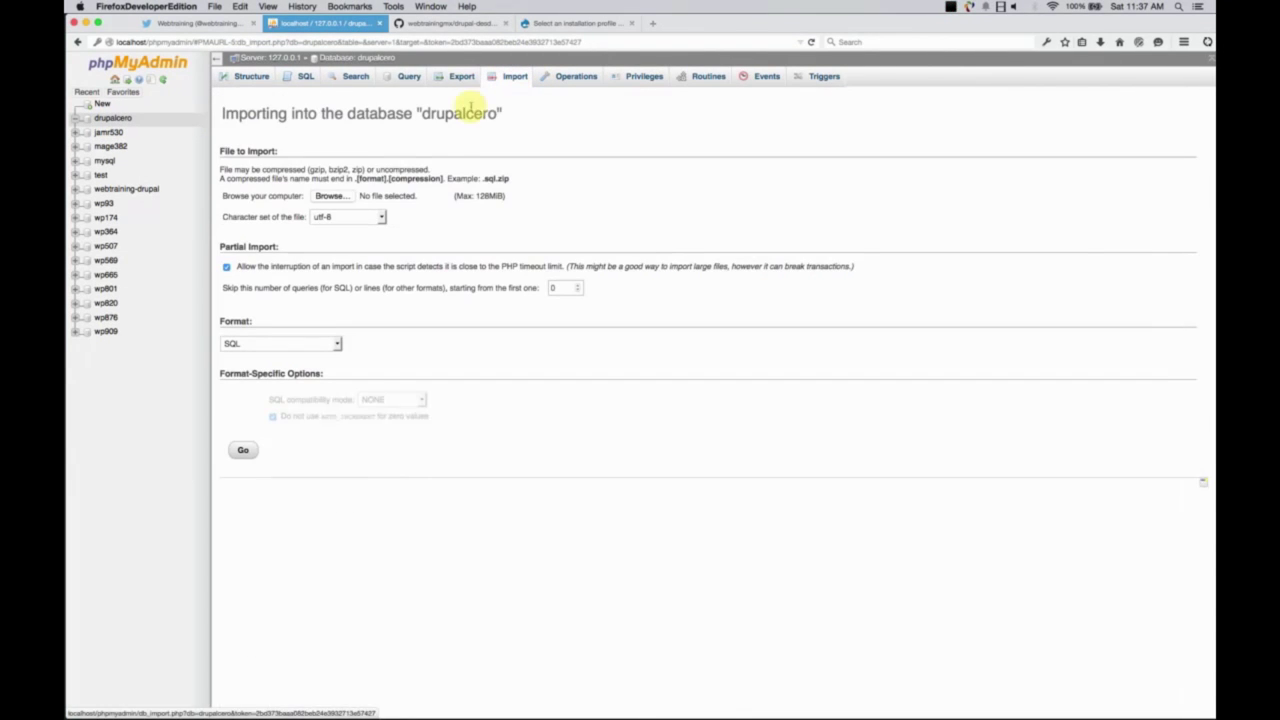
pyautogui.click(330, 196)
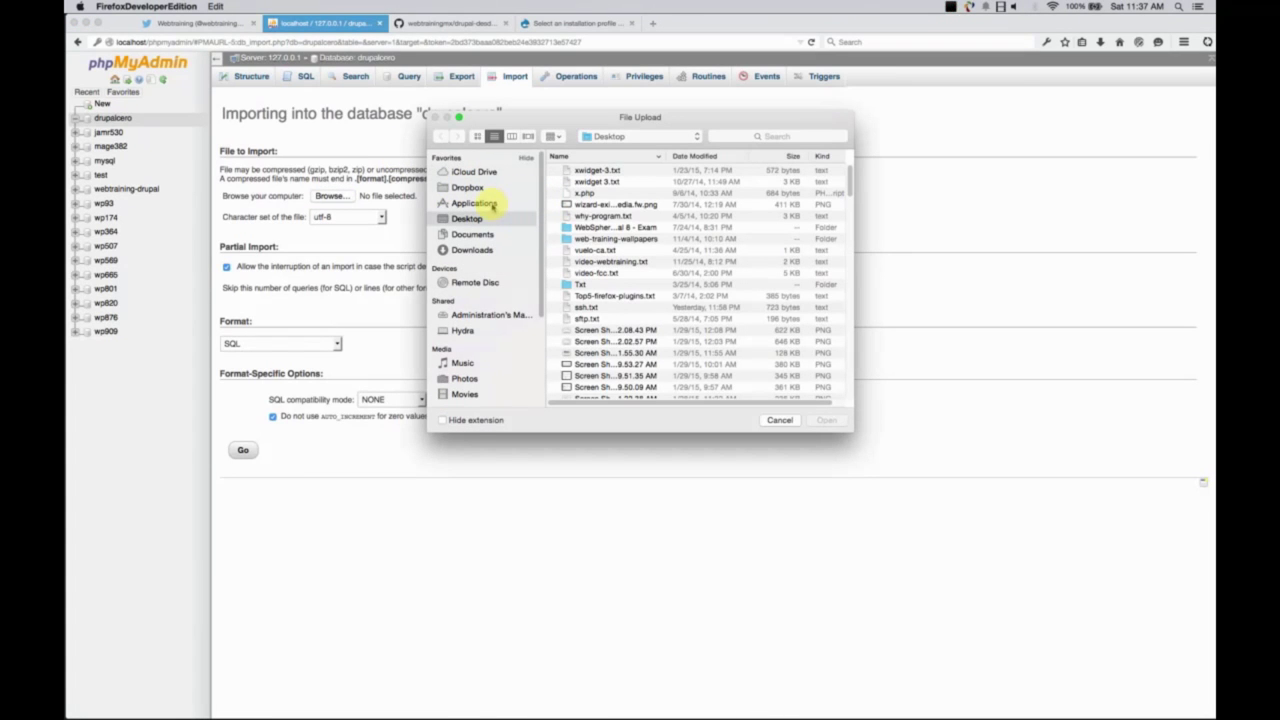
pyautogui.press('Escape')
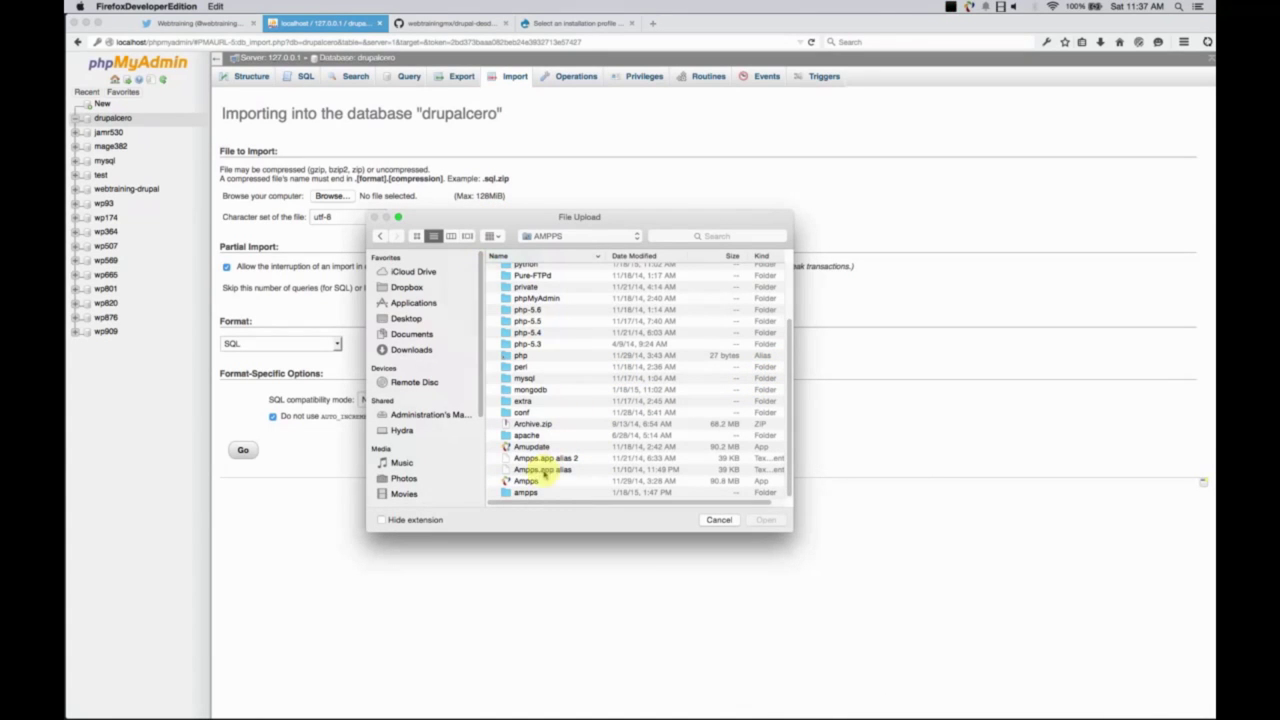
# - Pick drupalcero.sql from AMPPS > www > drupal-desde-cero-2015 > bases_de_datos
pyautogui.doubleClick(547, 397)
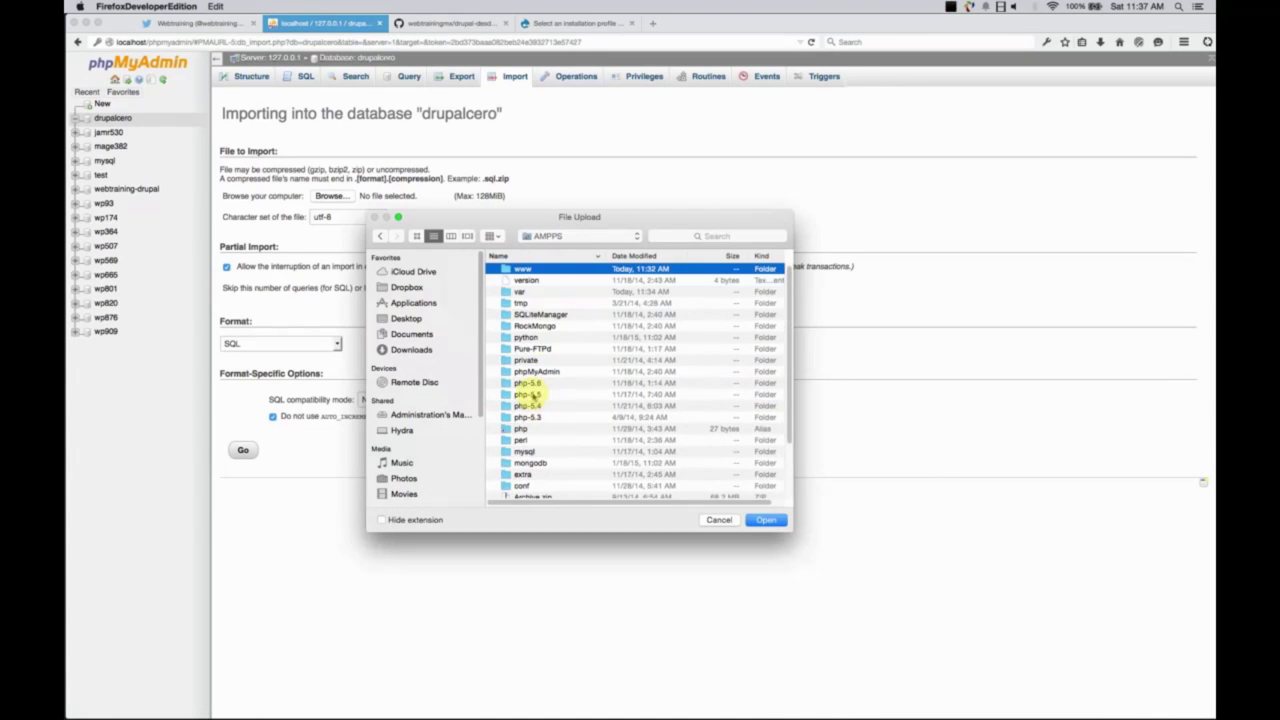
pyautogui.doubleClick(535, 275)
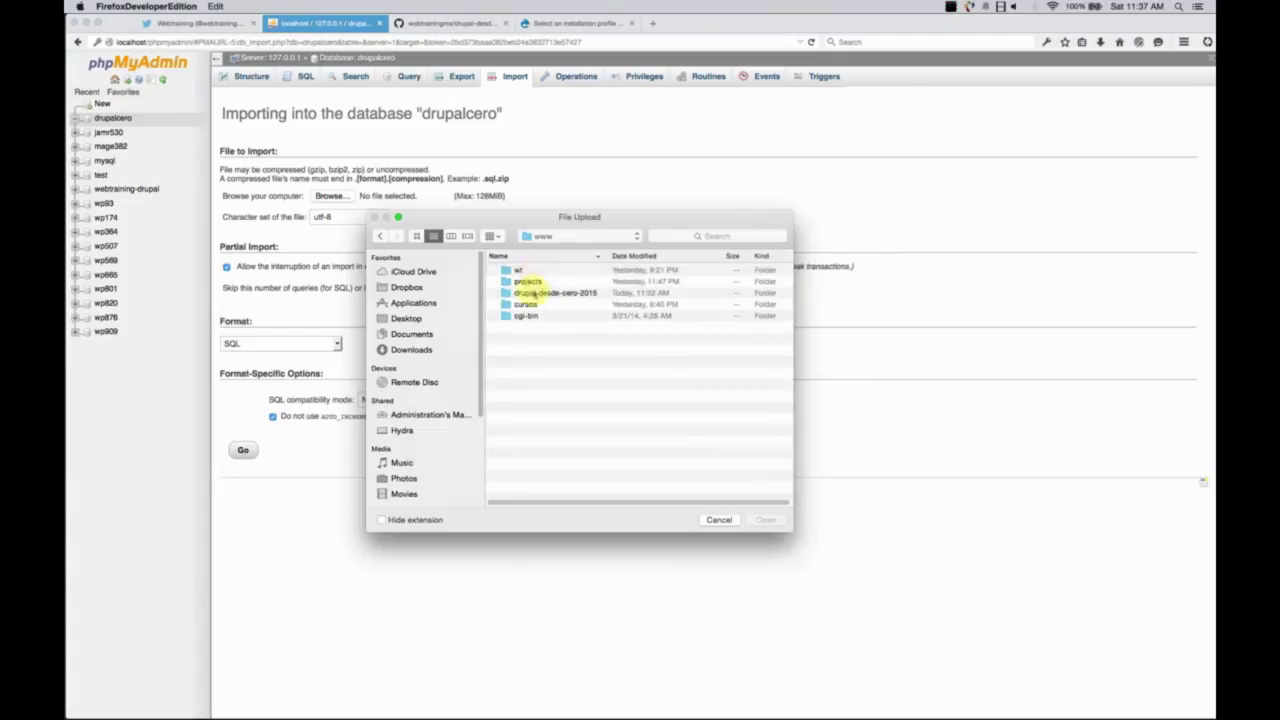
pyautogui.doubleClick(530, 293)
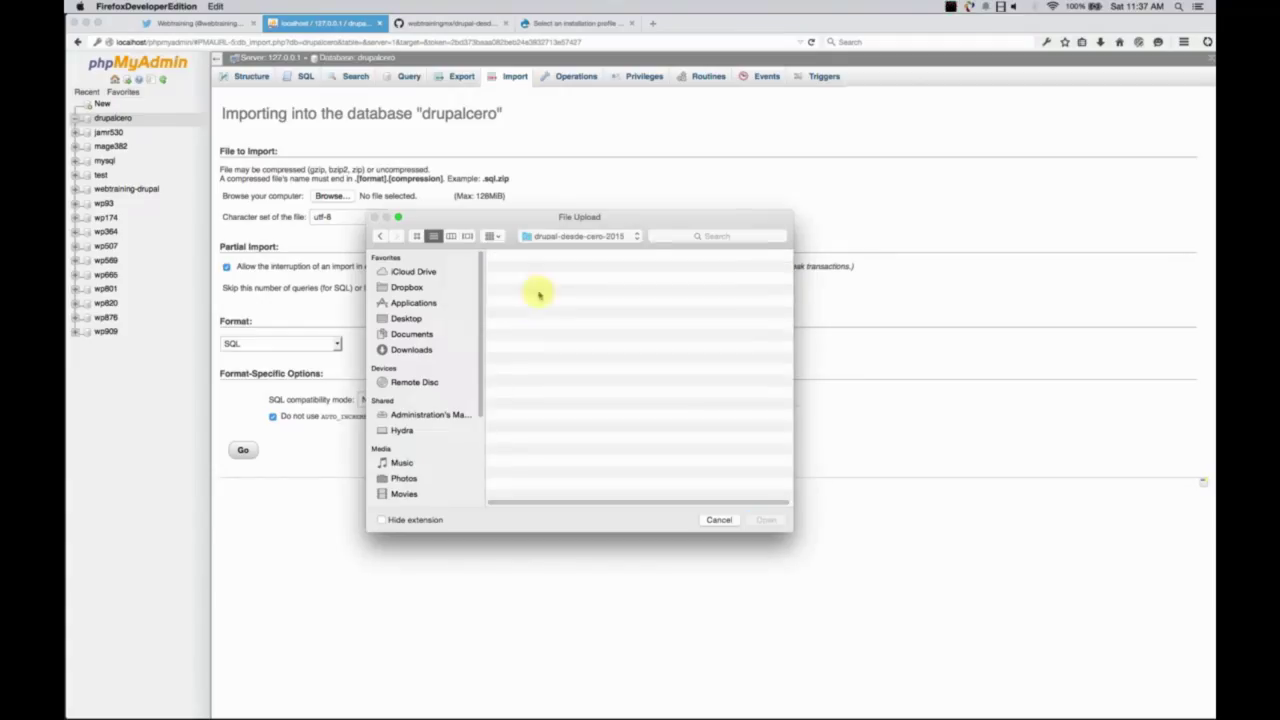
pyautogui.doubleClick(530, 315)
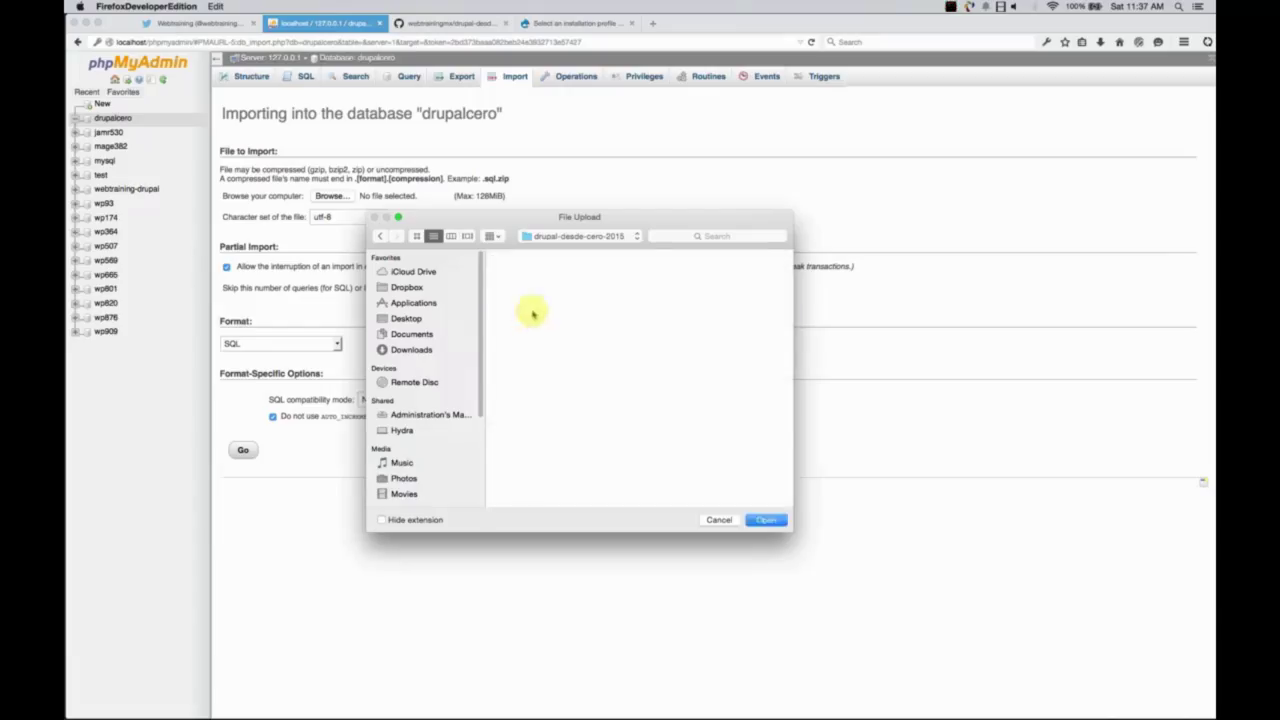
pyautogui.doubleClick(540, 282)
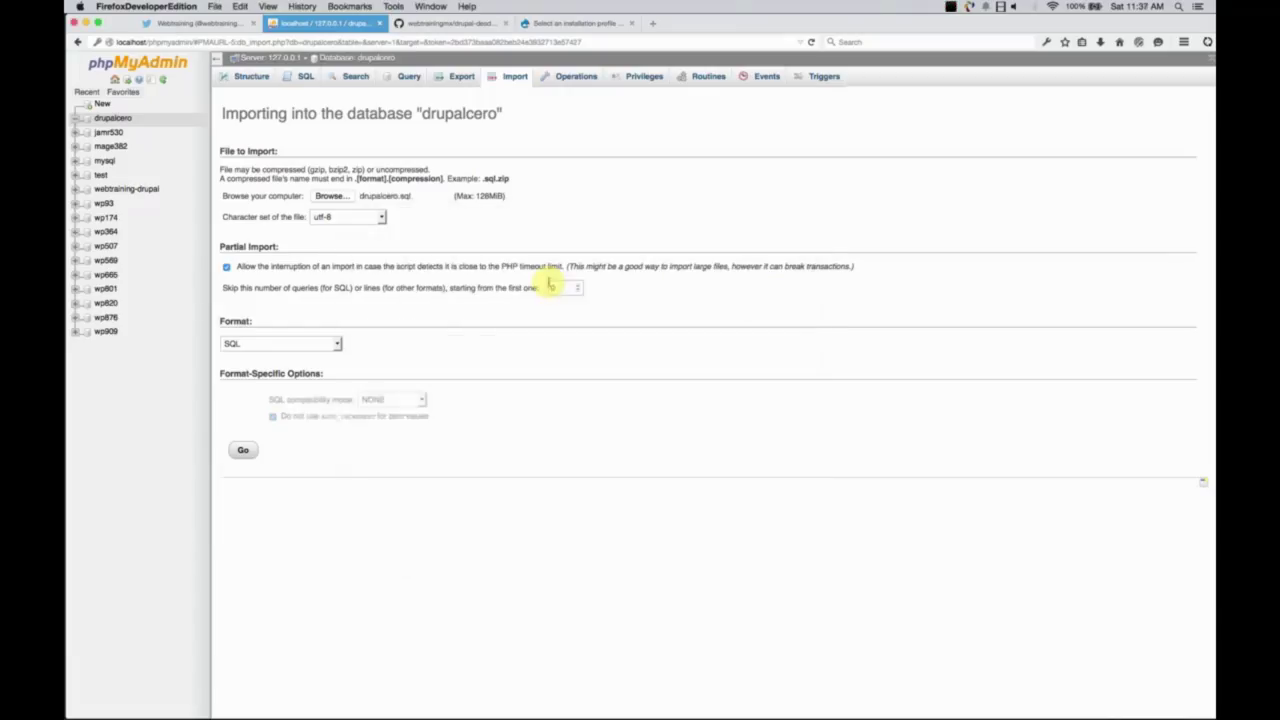
# - Run the import of drupalcero.sql into drupalcero, completing 250 queries
pyautogui.click(241, 450)
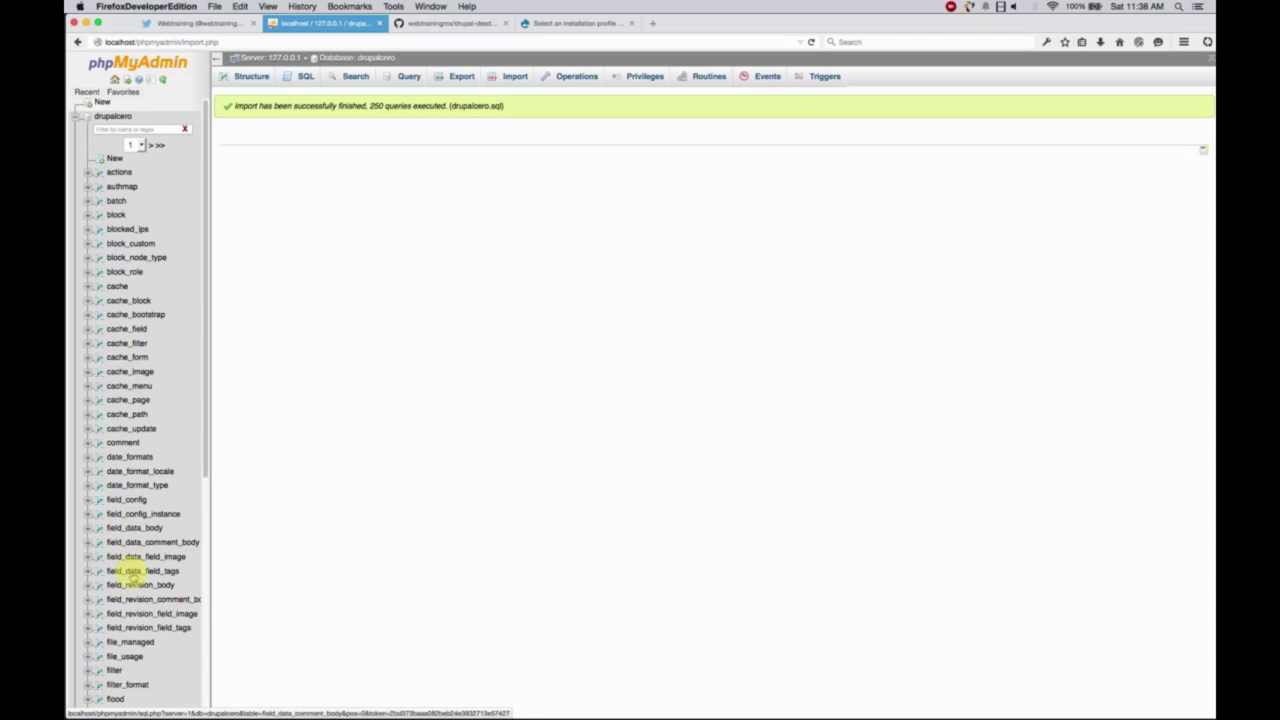
pyautogui.scroll(-5, 145, 660)
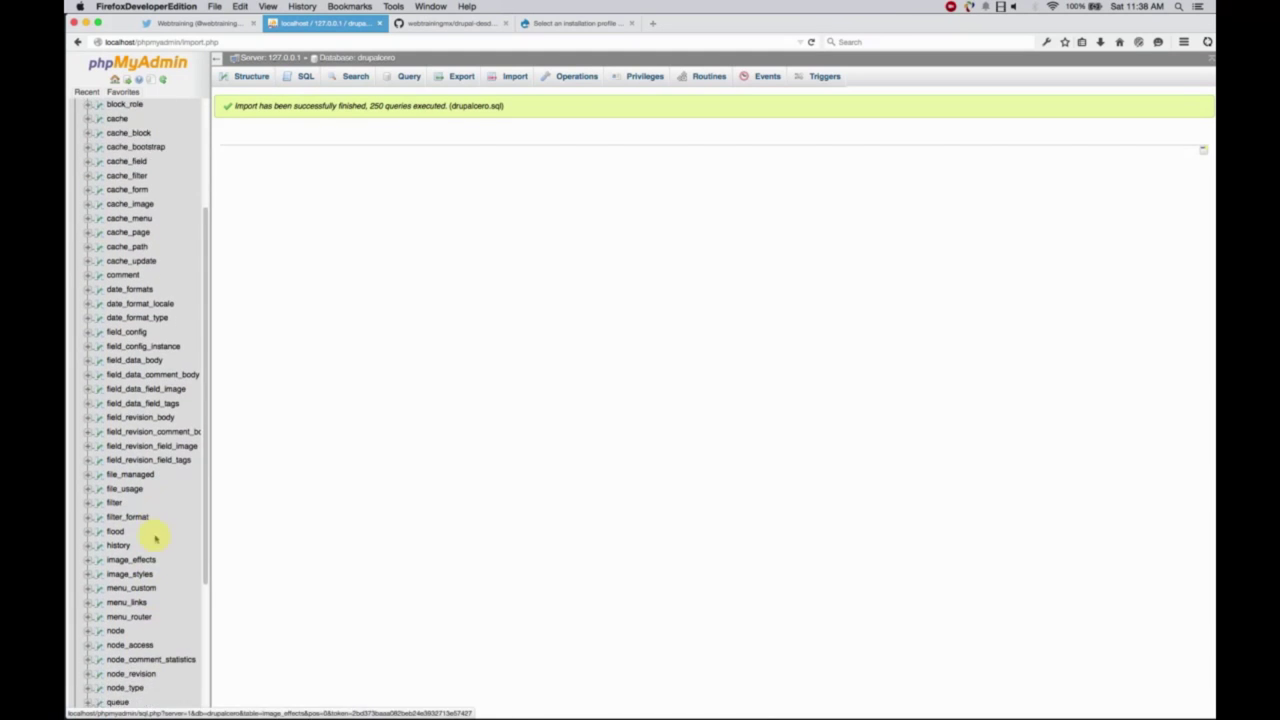
pyautogui.scroll(-5, 160, 520)
pyautogui.scroll(12, 165, 495)
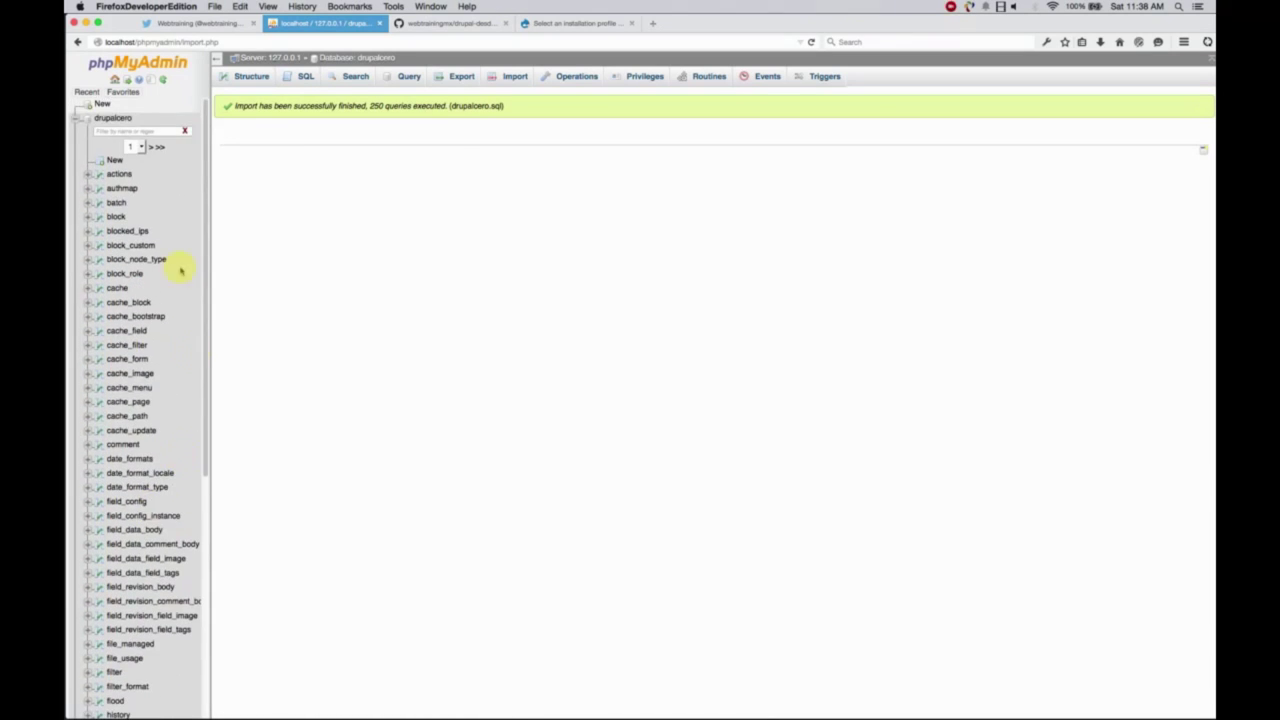
# - Confirm drupalcero now lists 74 tables, then switch to the Preview slides
pyautogui.click(113, 117)
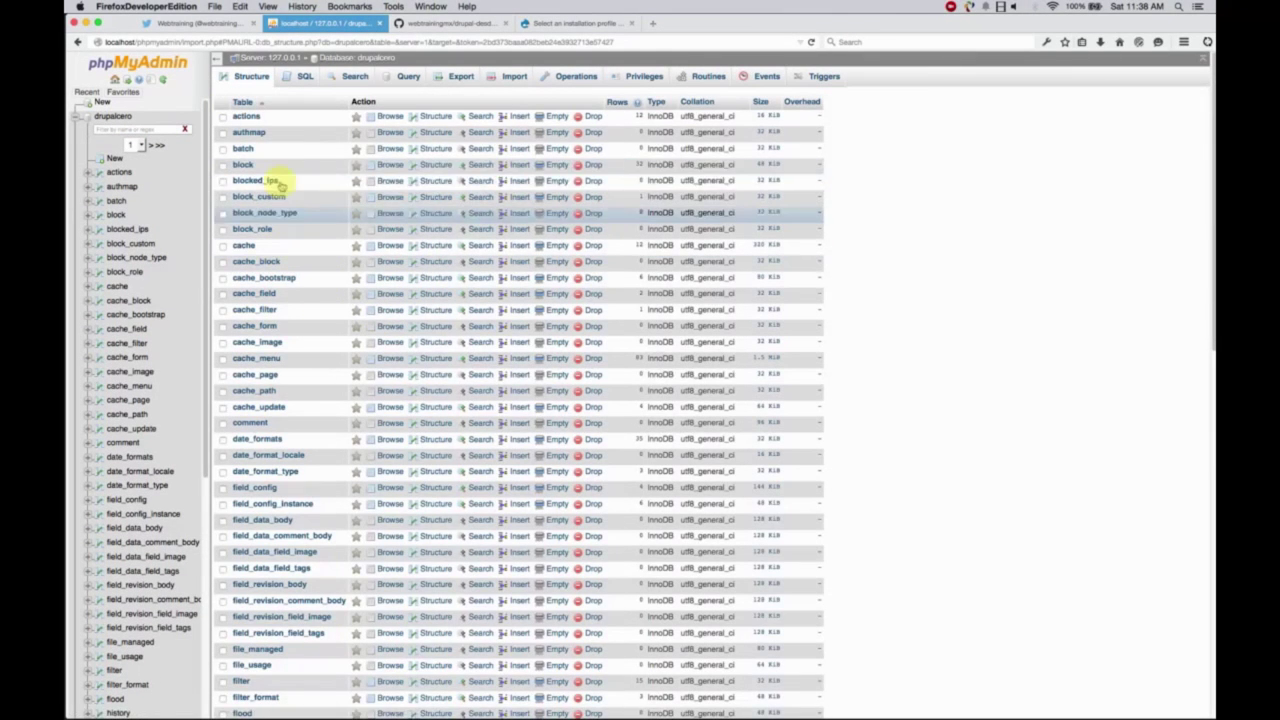
pyautogui.scroll(-15, 920, 405)
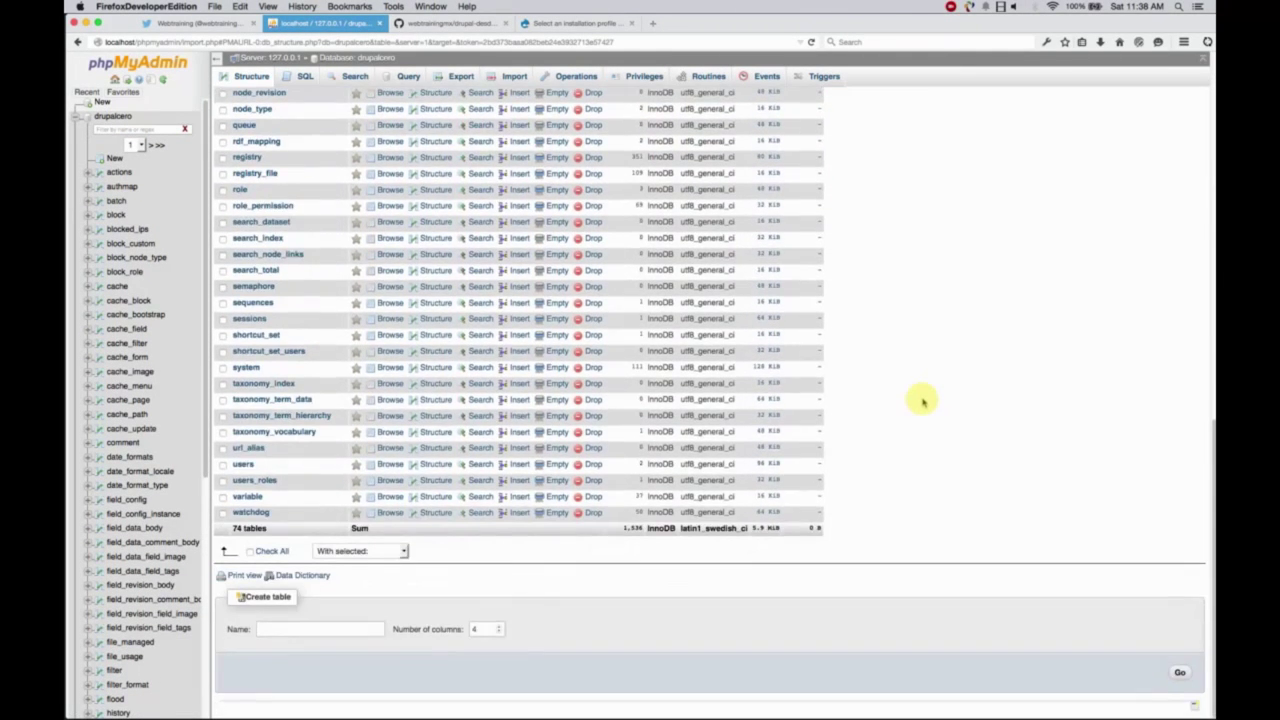
pyautogui.scroll(15, 922, 400)
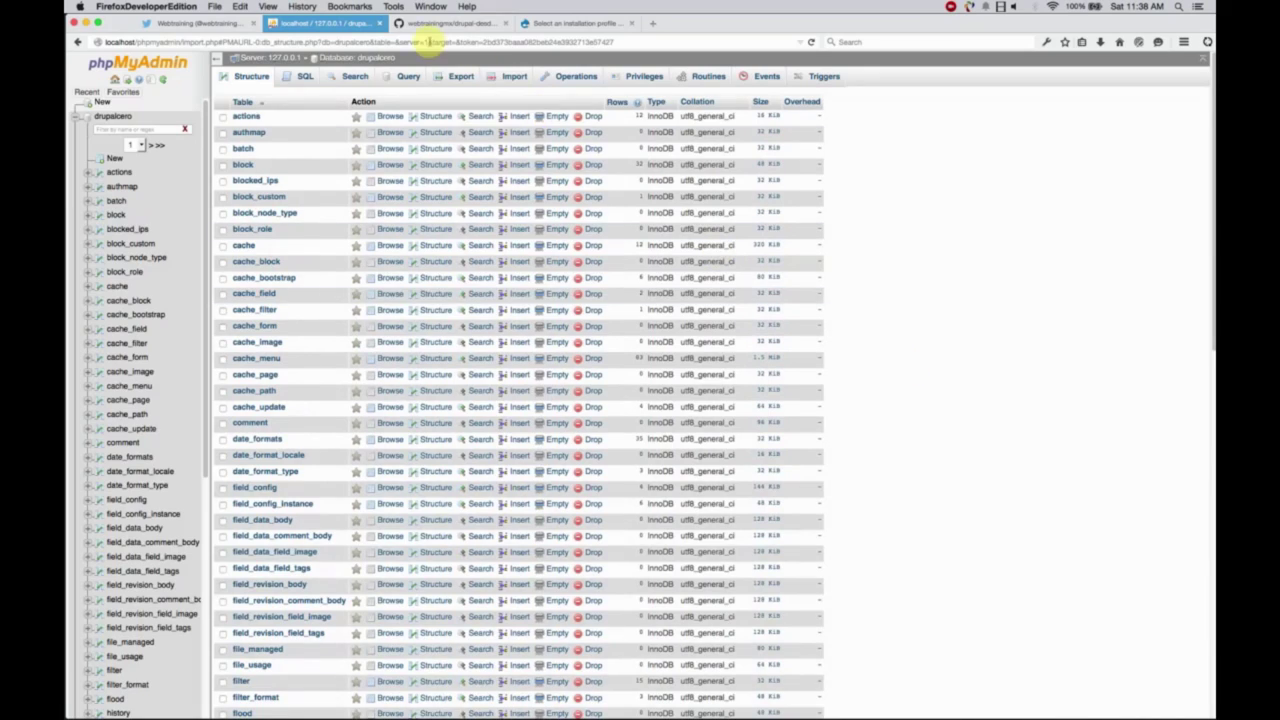
pyautogui.press('super+Tab')
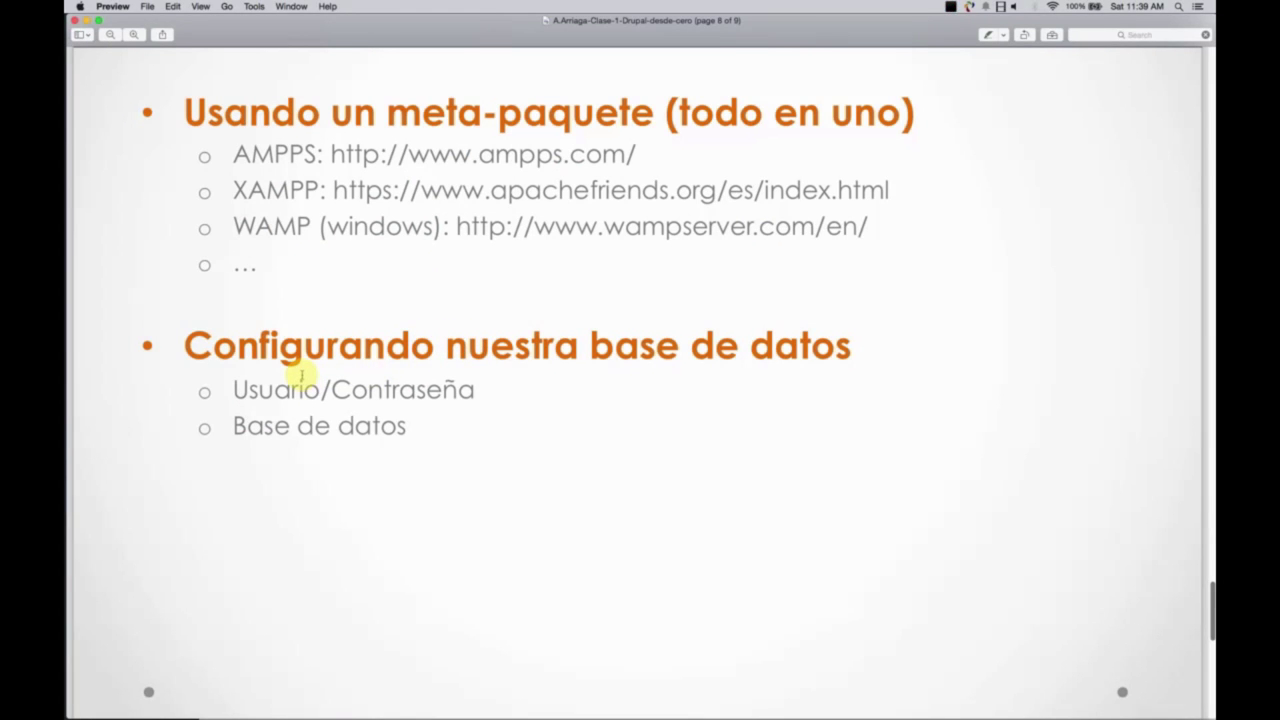
# - Advance Preview to the final slide '¿Cómo funciona un servidor web?', then bring Firefox forward
pyautogui.scroll(-1, 300, 375)
pyautogui.scroll(-10, 300, 378)
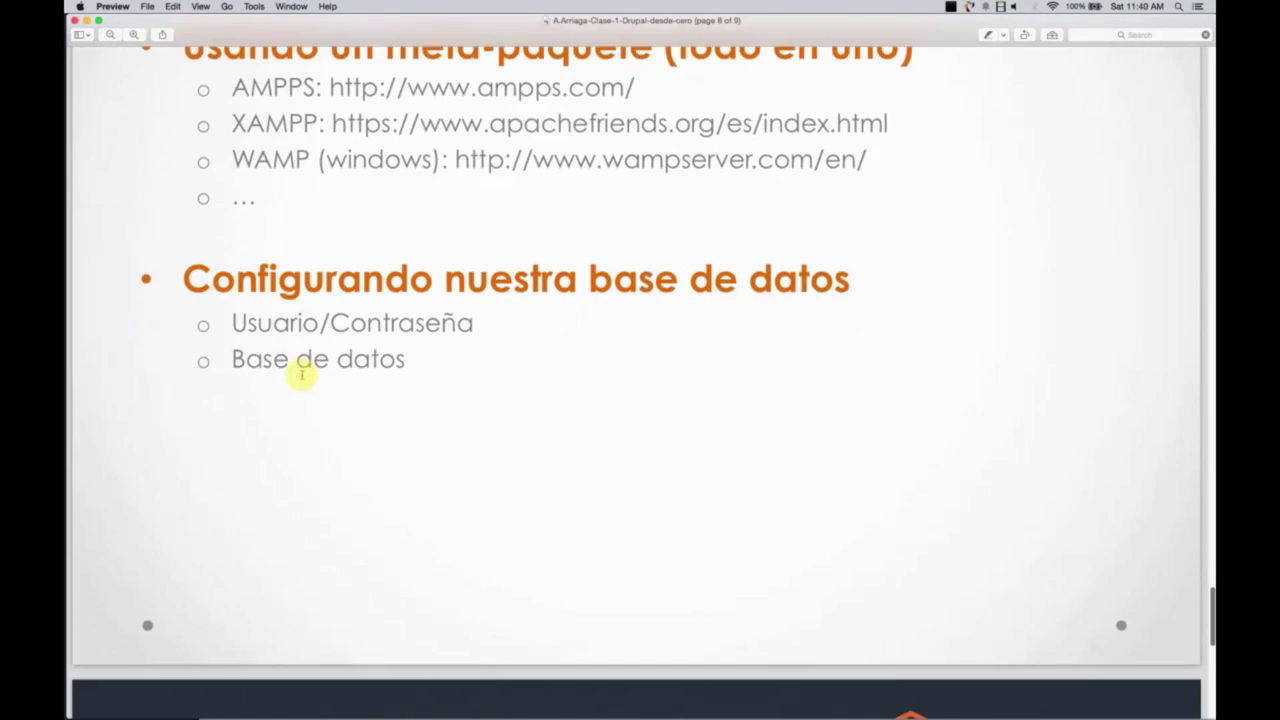
pyautogui.scroll(-2, 301, 375)
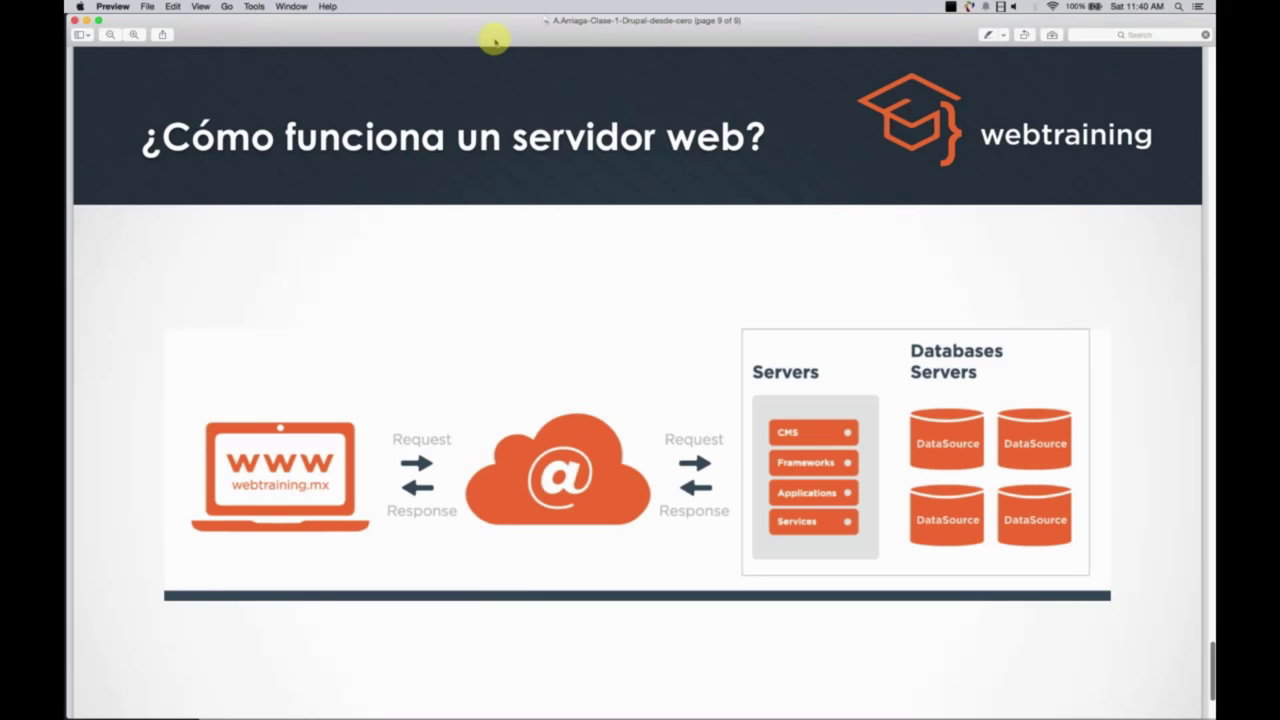
pyautogui.press('super+Tab')
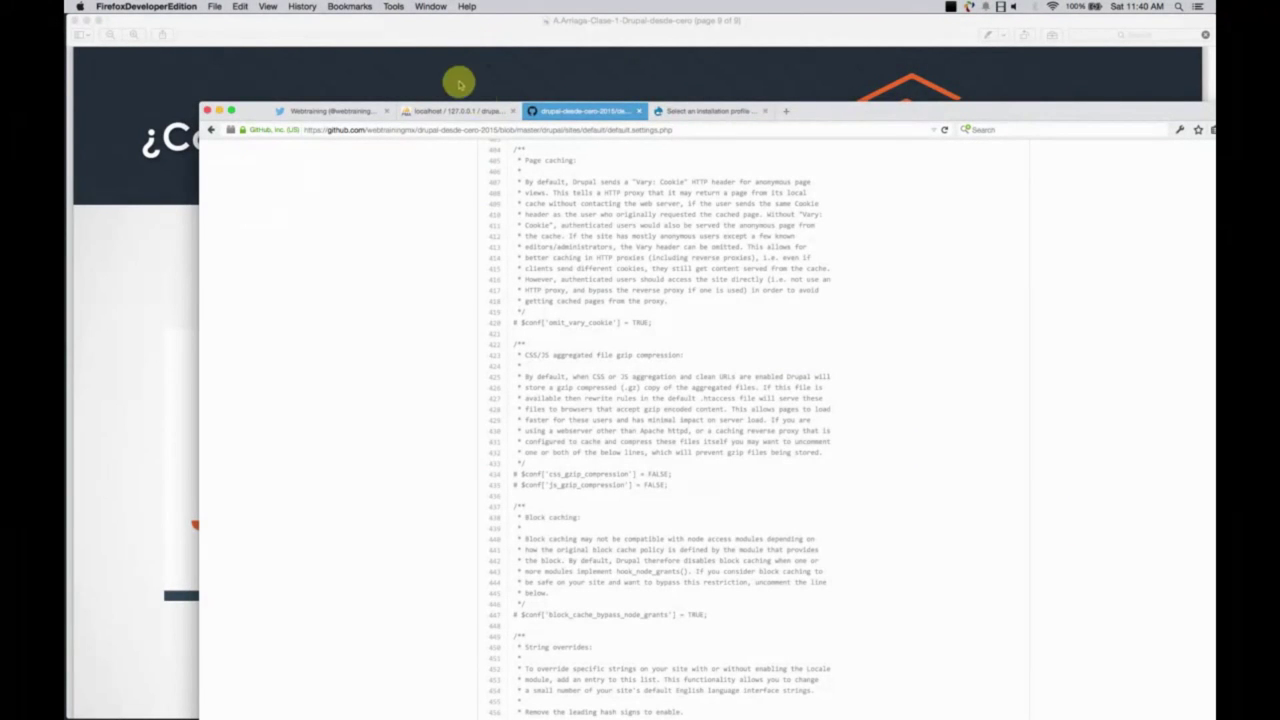
# - Maximize the Firefox window and search the web for apache in a new tab
pyautogui.doubleClick(837, 114)
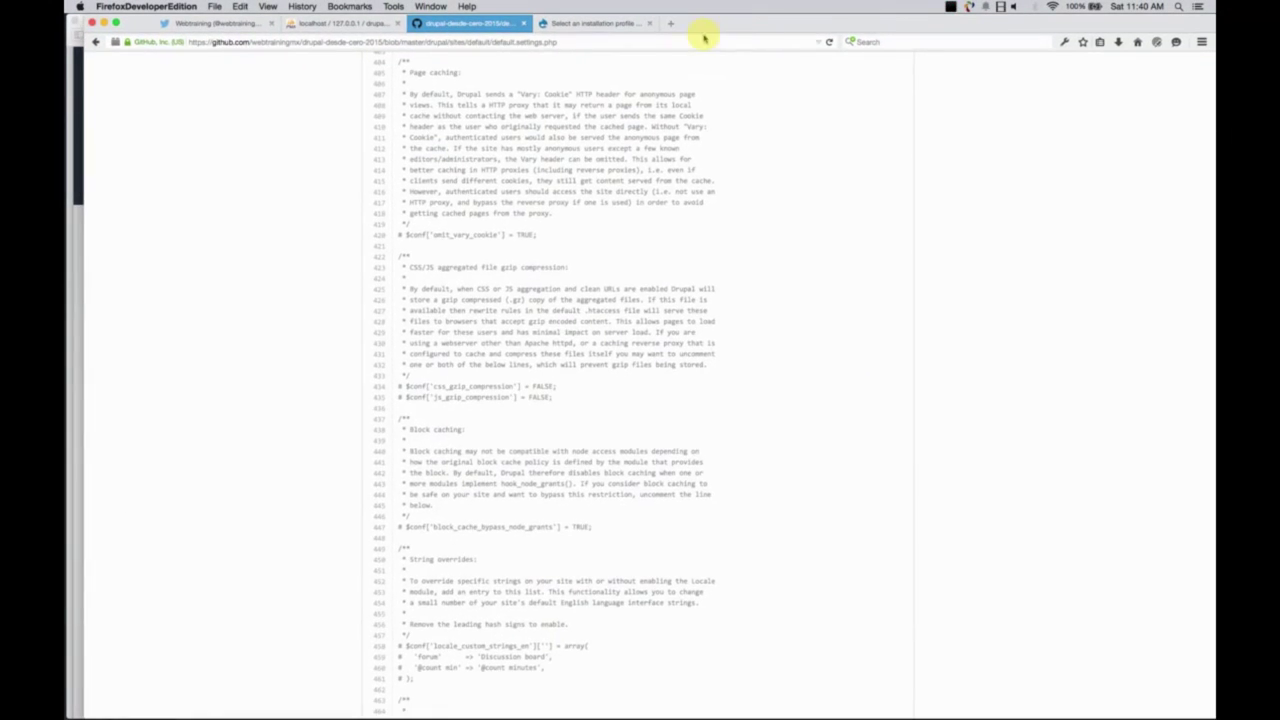
pyautogui.click(675, 23)
pyautogui.write('sa')
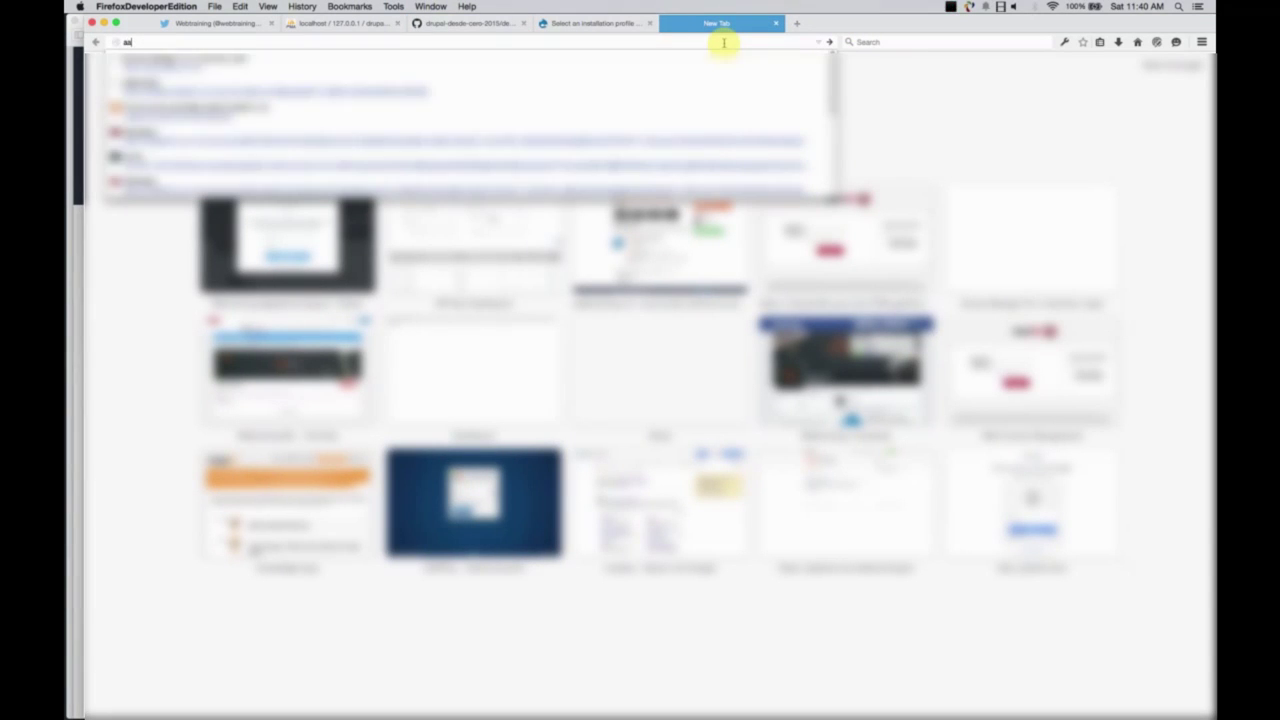
pyautogui.write('ache')
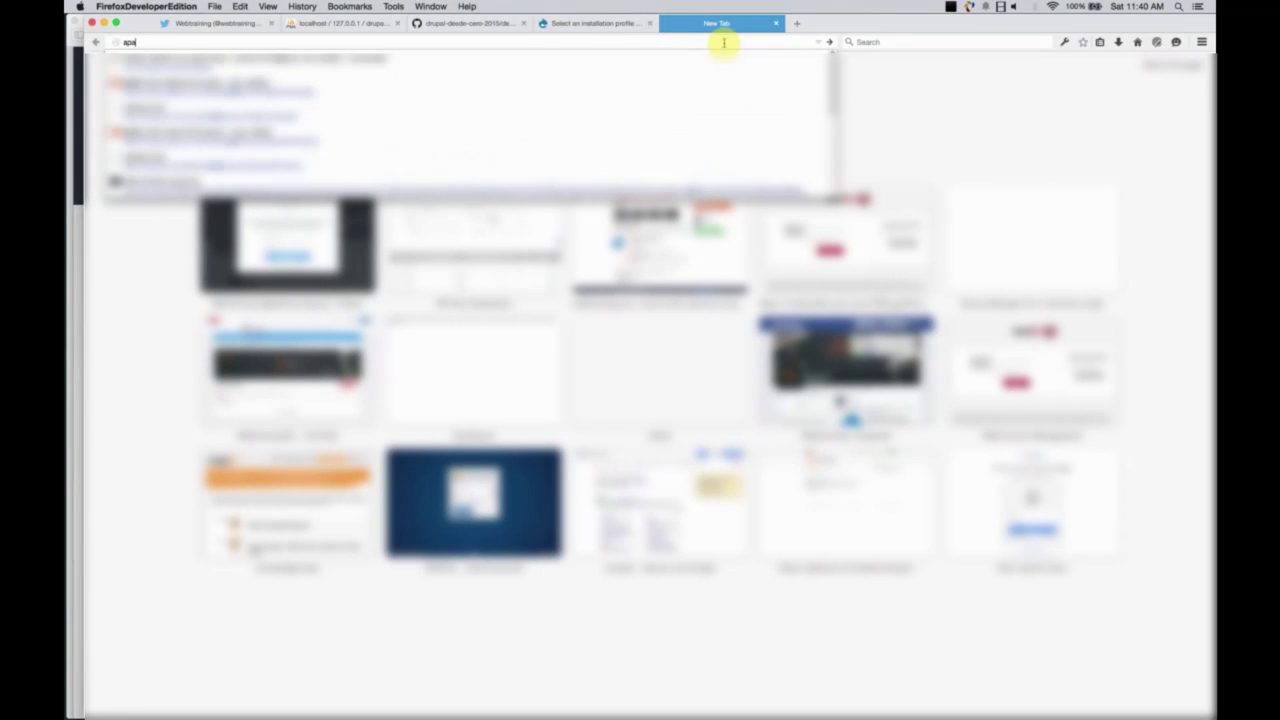
pyautogui.press('Return')
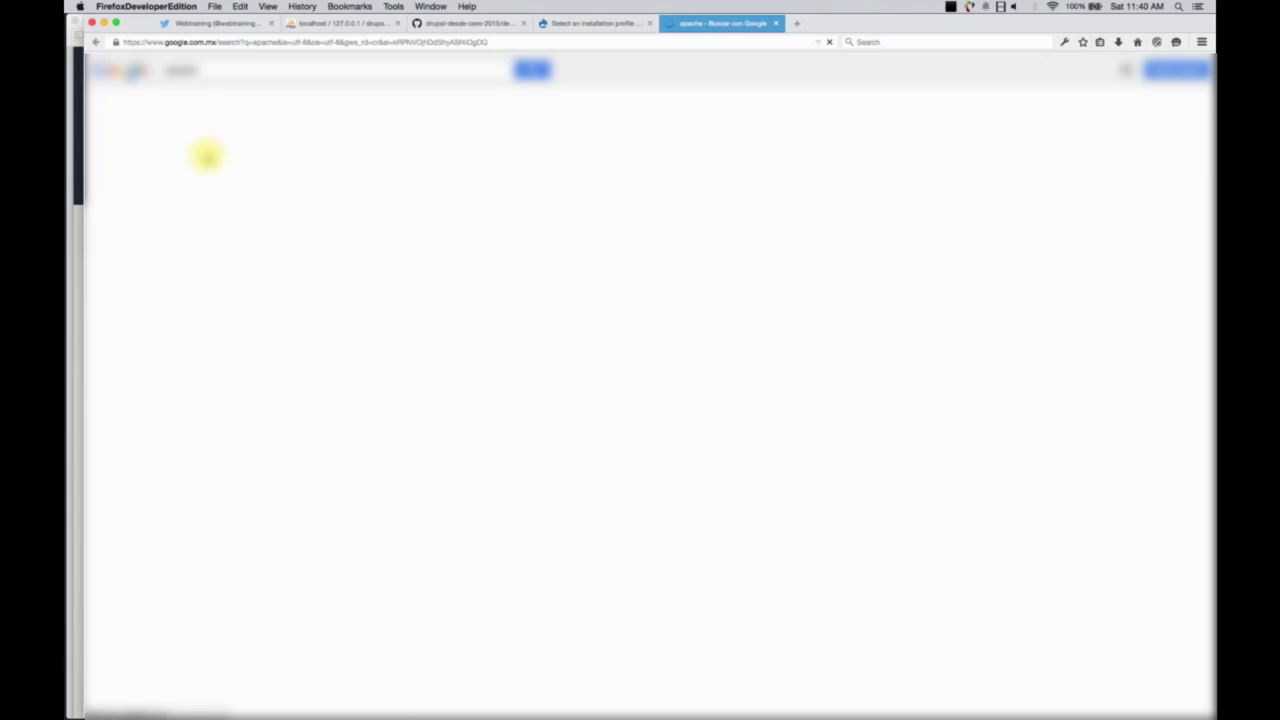
# - Open the Apache Software Foundation homepage at apache.org and scroll through it
pyautogui.click(213, 163)
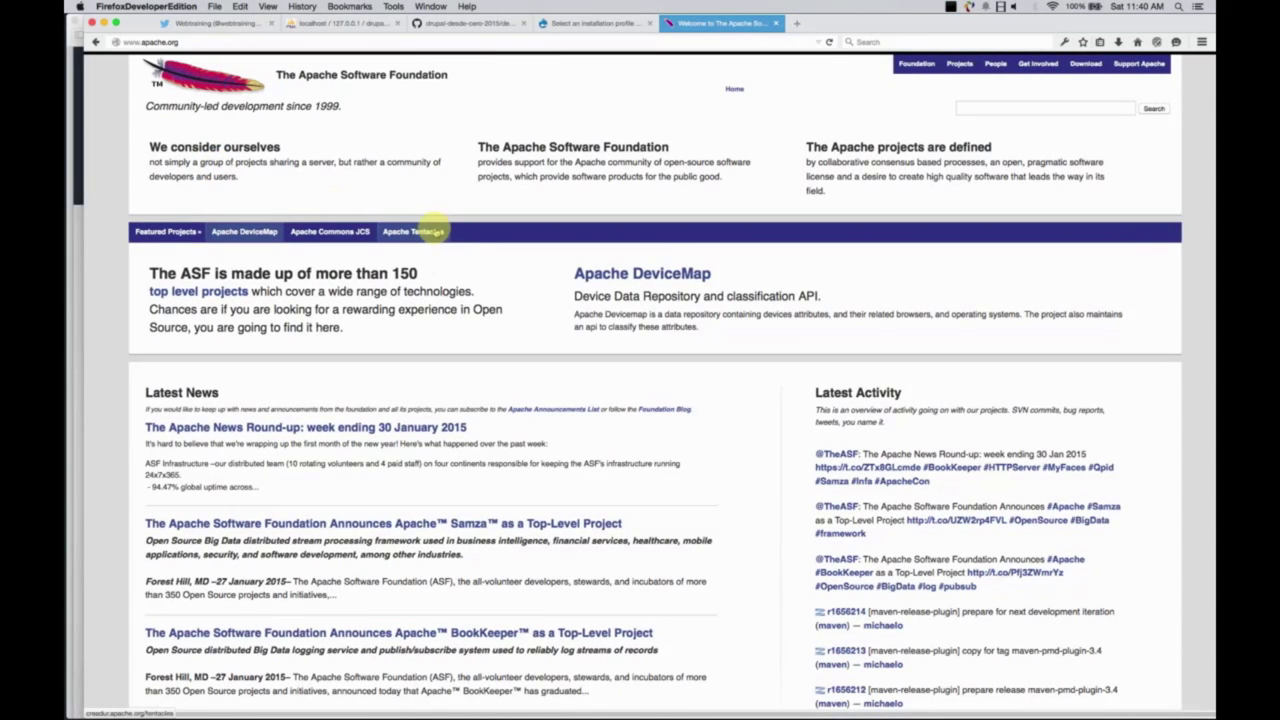
pyautogui.scroll(-2, 440, 230)
pyautogui.scroll(-2, 435, 215)
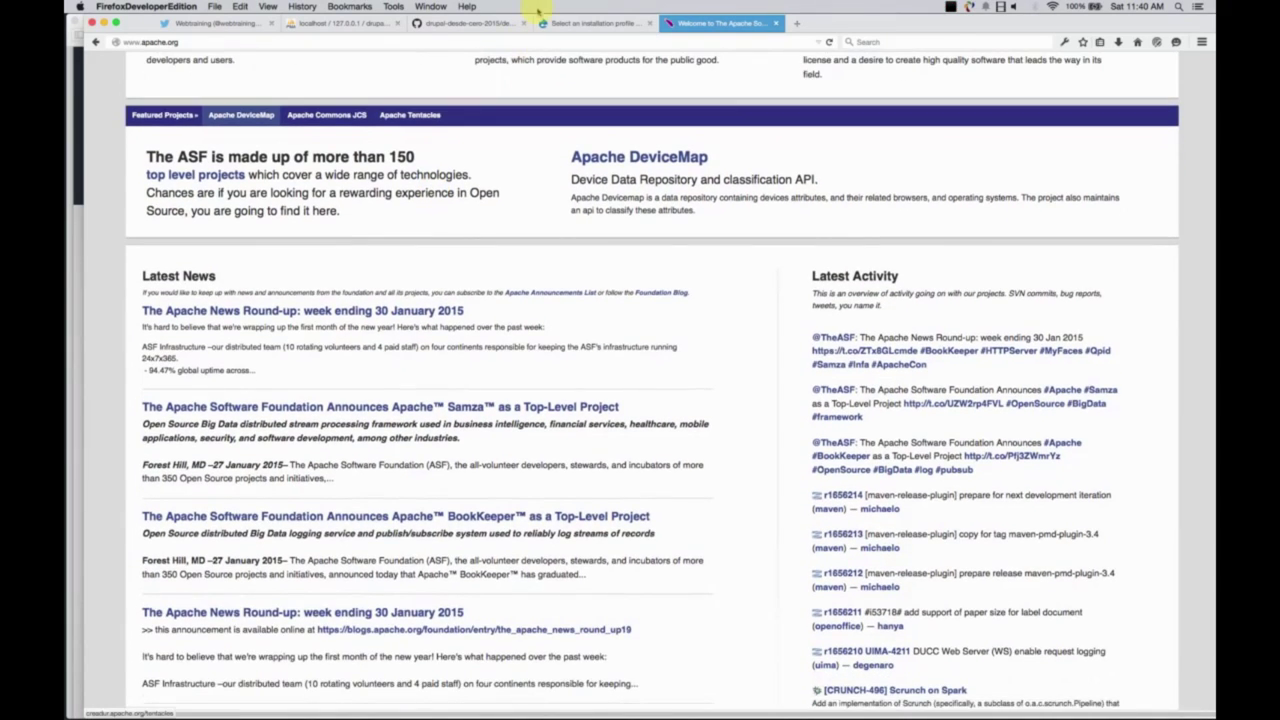
pyautogui.scroll(1, 543, 271)
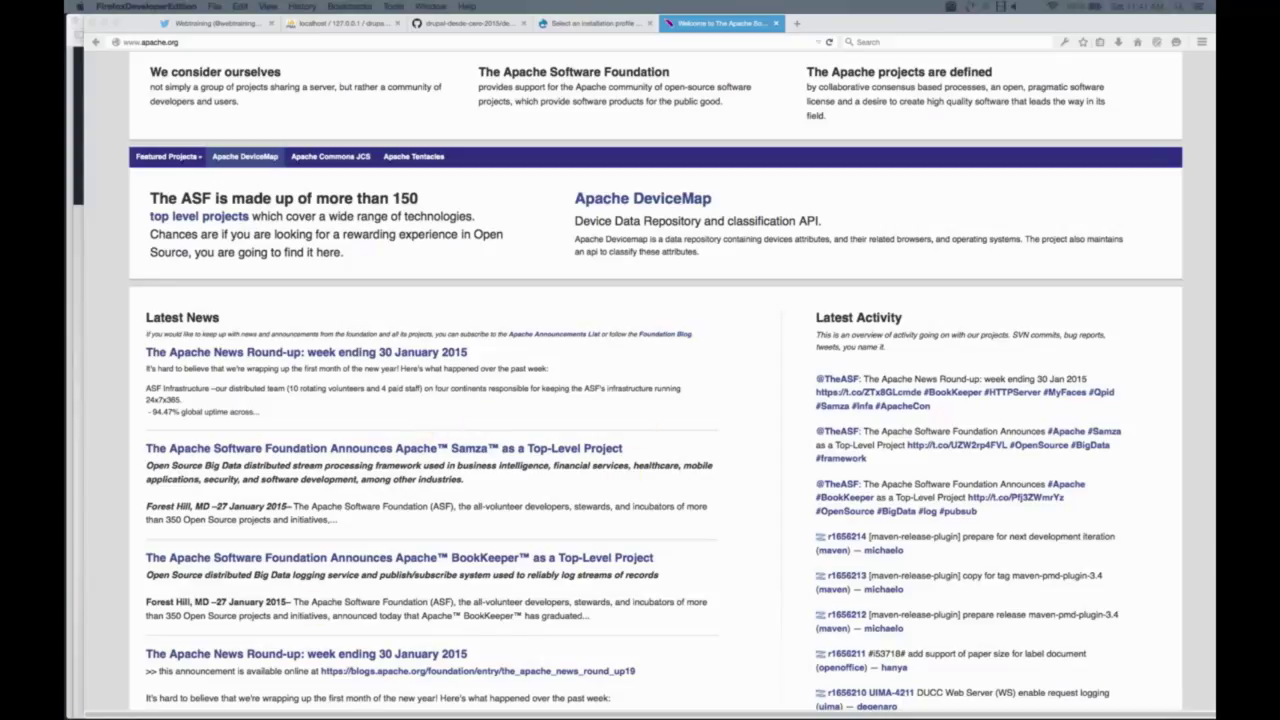
pyautogui.scroll(3, 523, 260)
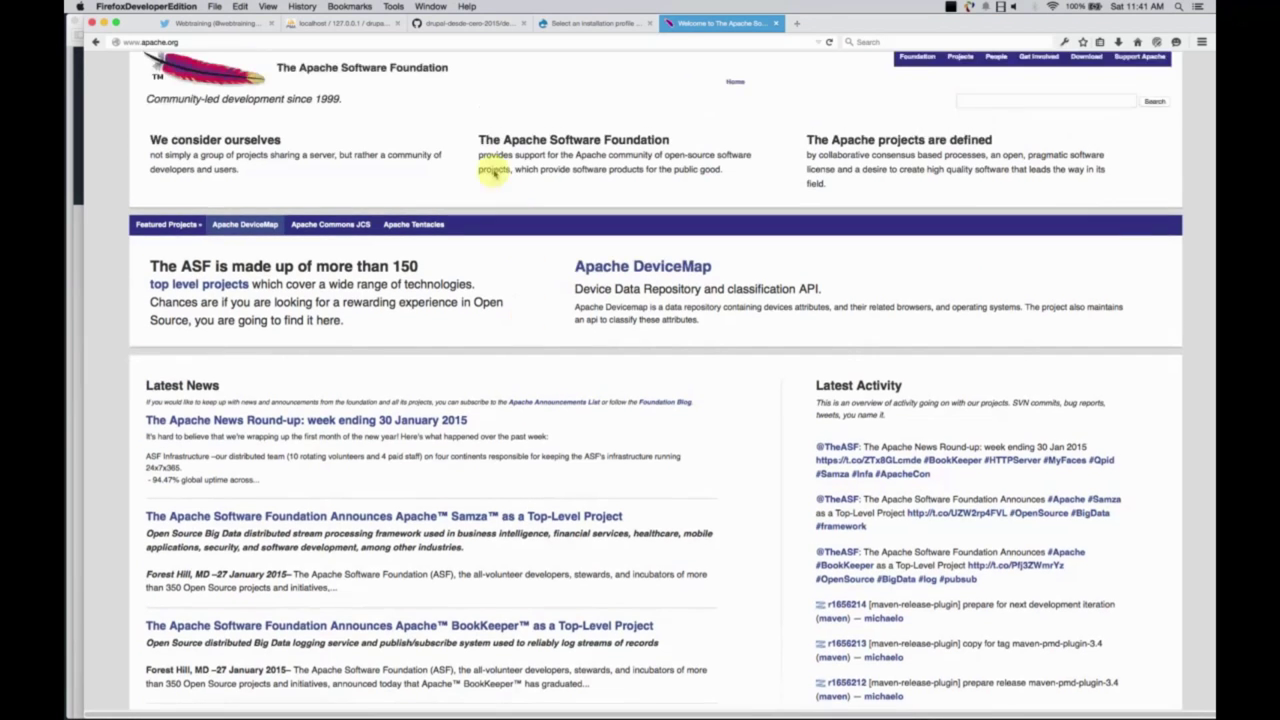
# - Close the Apache homepage tab, glance at the slides, and return to Firefox
pyautogui.click(776, 22)
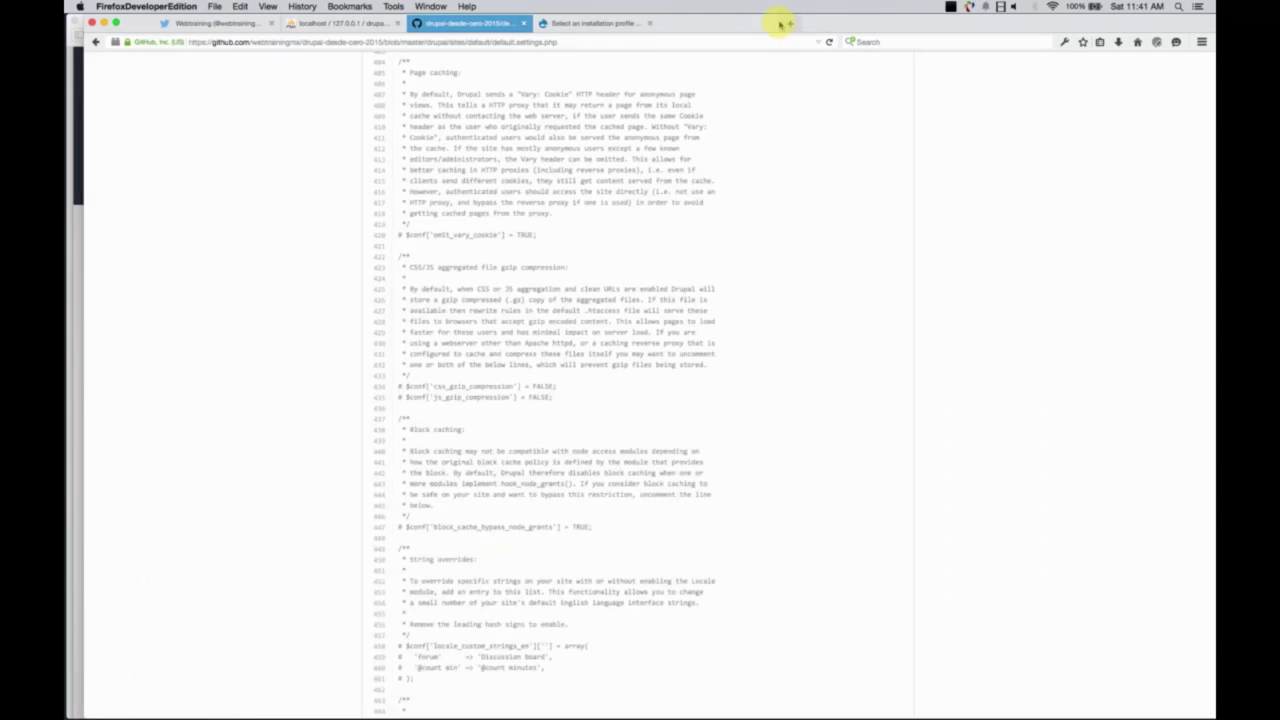
pyautogui.click(80, 172)
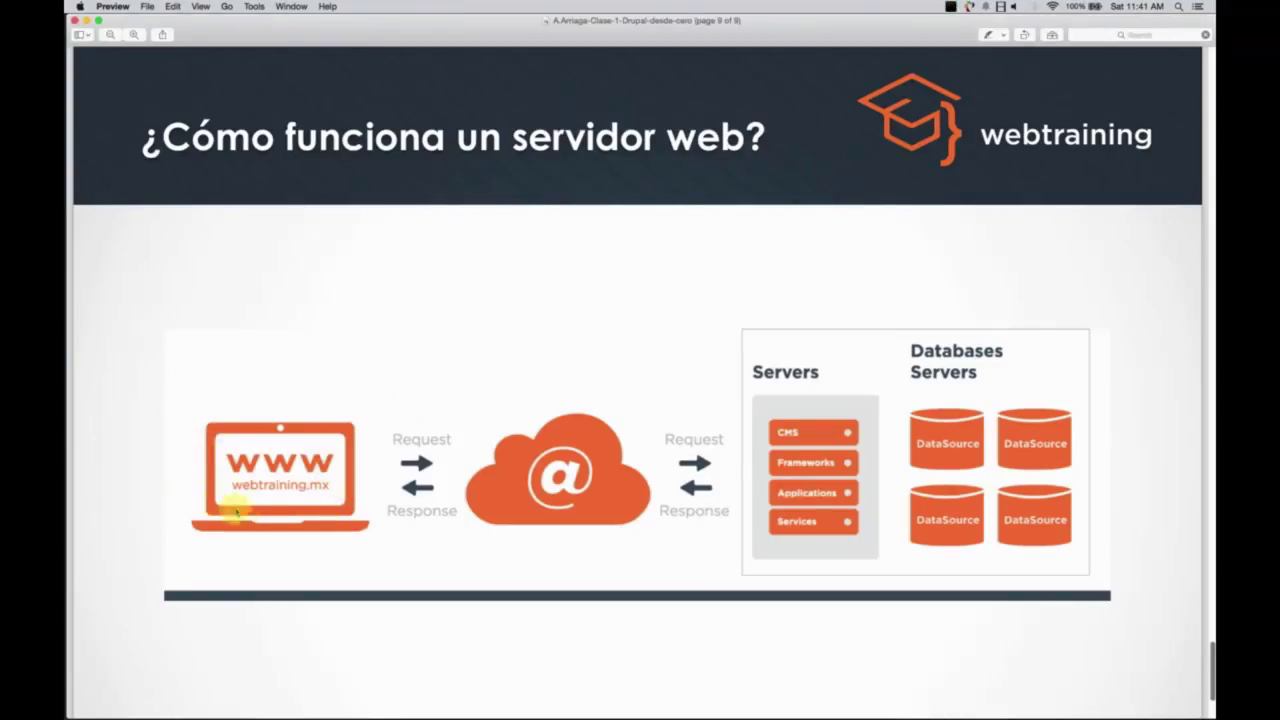
pyautogui.press('super+Tab')
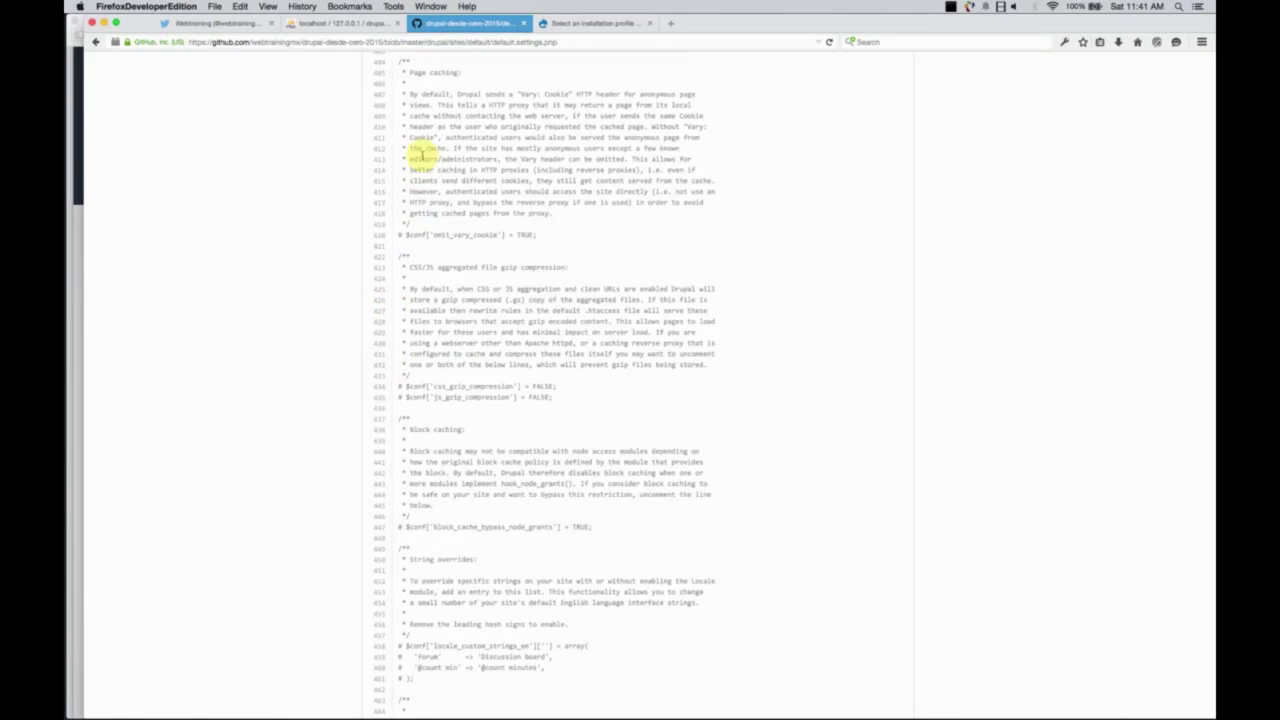
# - Briefly visit webtraining.mx in a new tab, close it, and switch back to Preview
pyautogui.click(672, 25)
pyautogui.write('webtraining.mx')
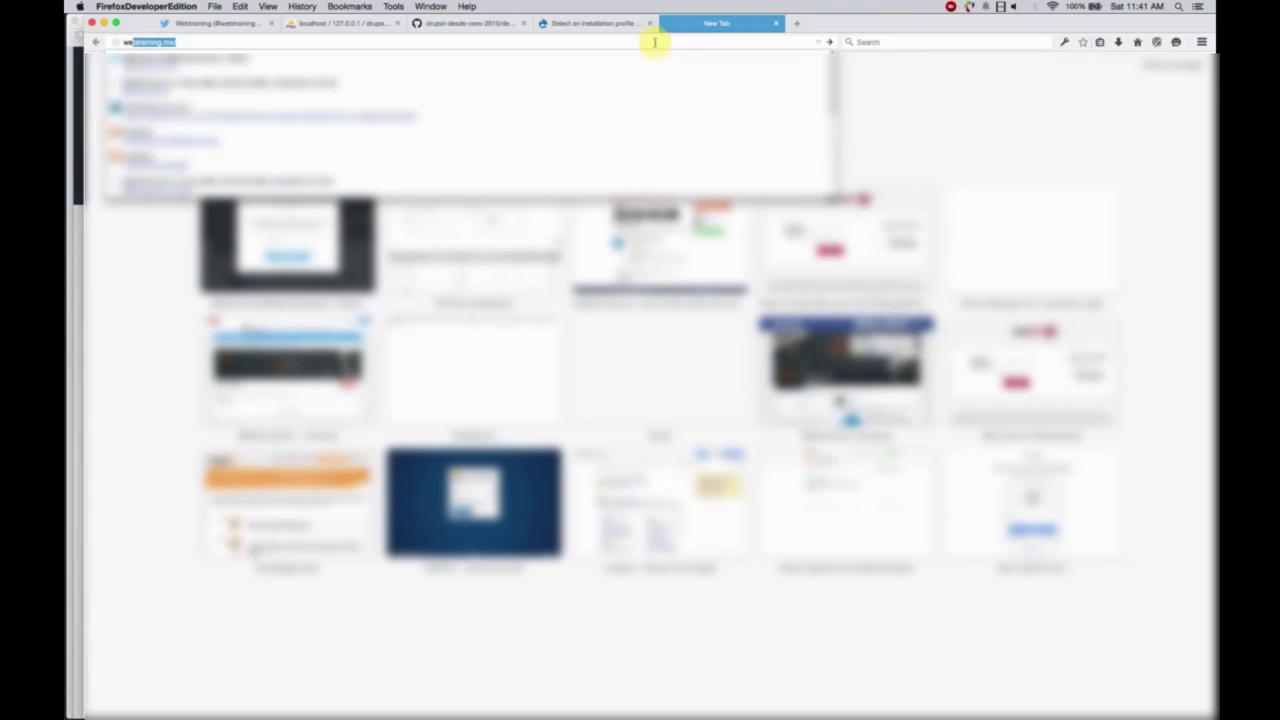
pyautogui.press('Return')
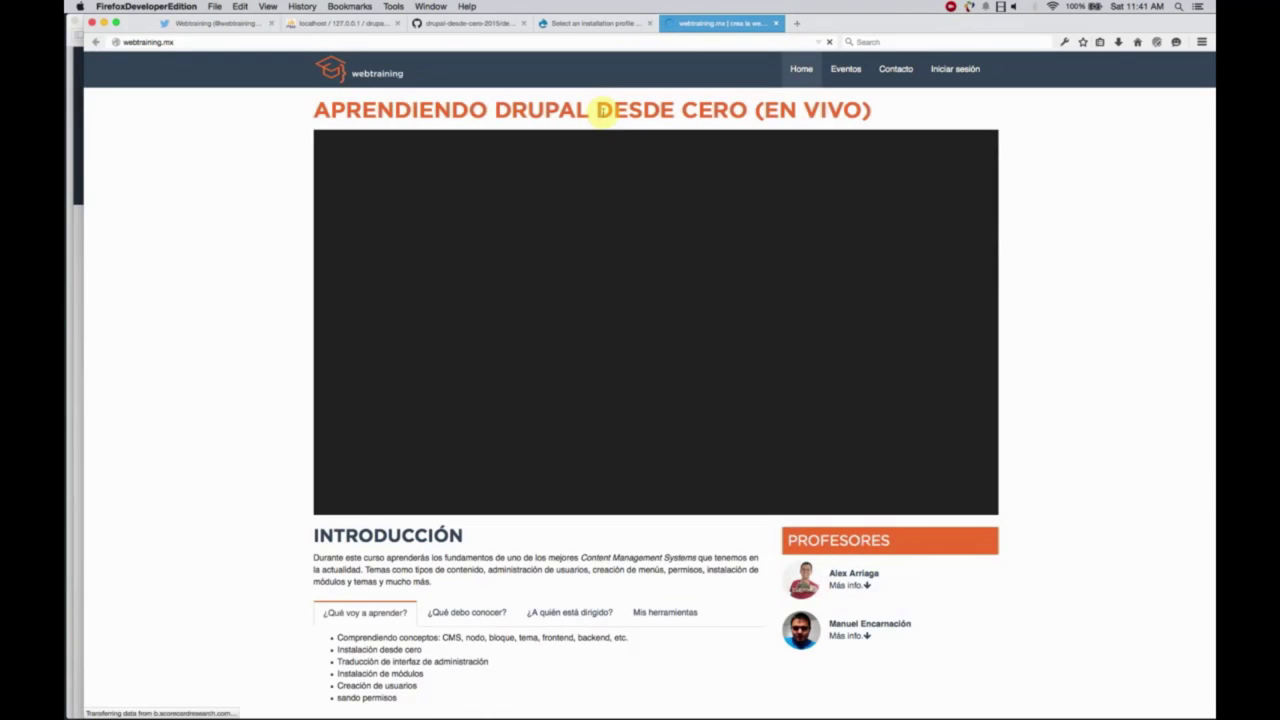
pyautogui.click(775, 24)
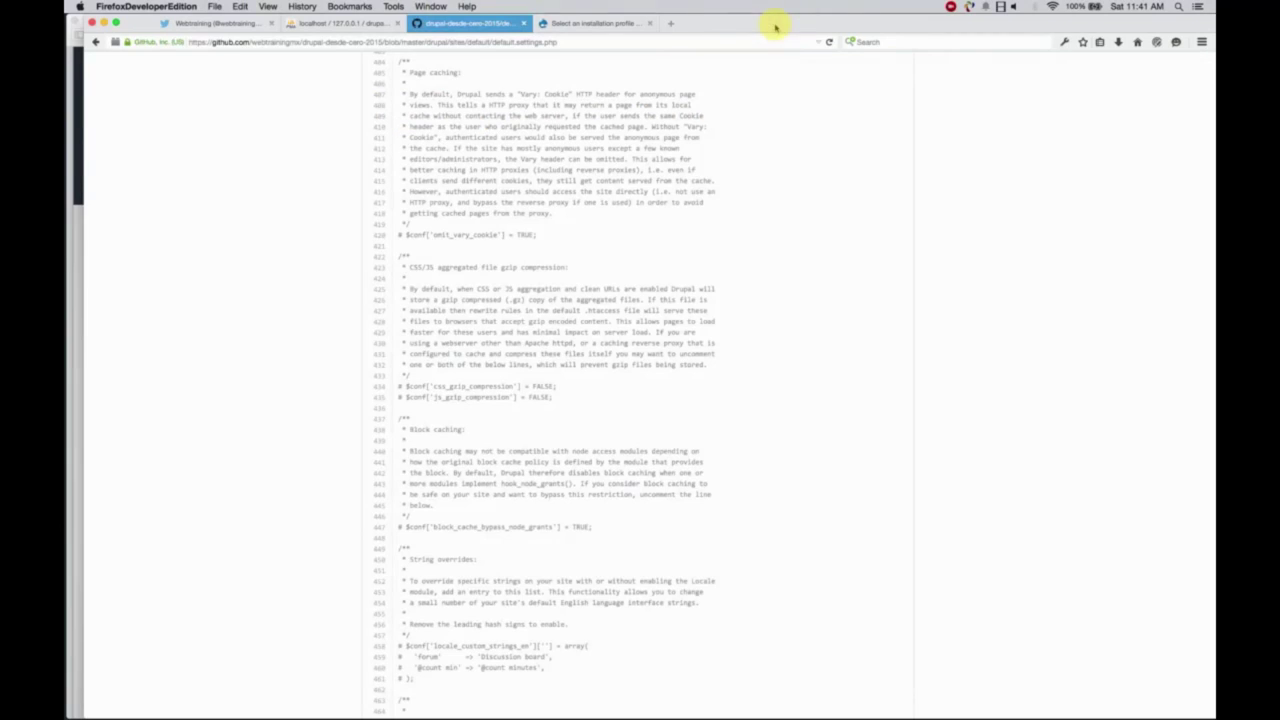
pyautogui.press('super+Tab')
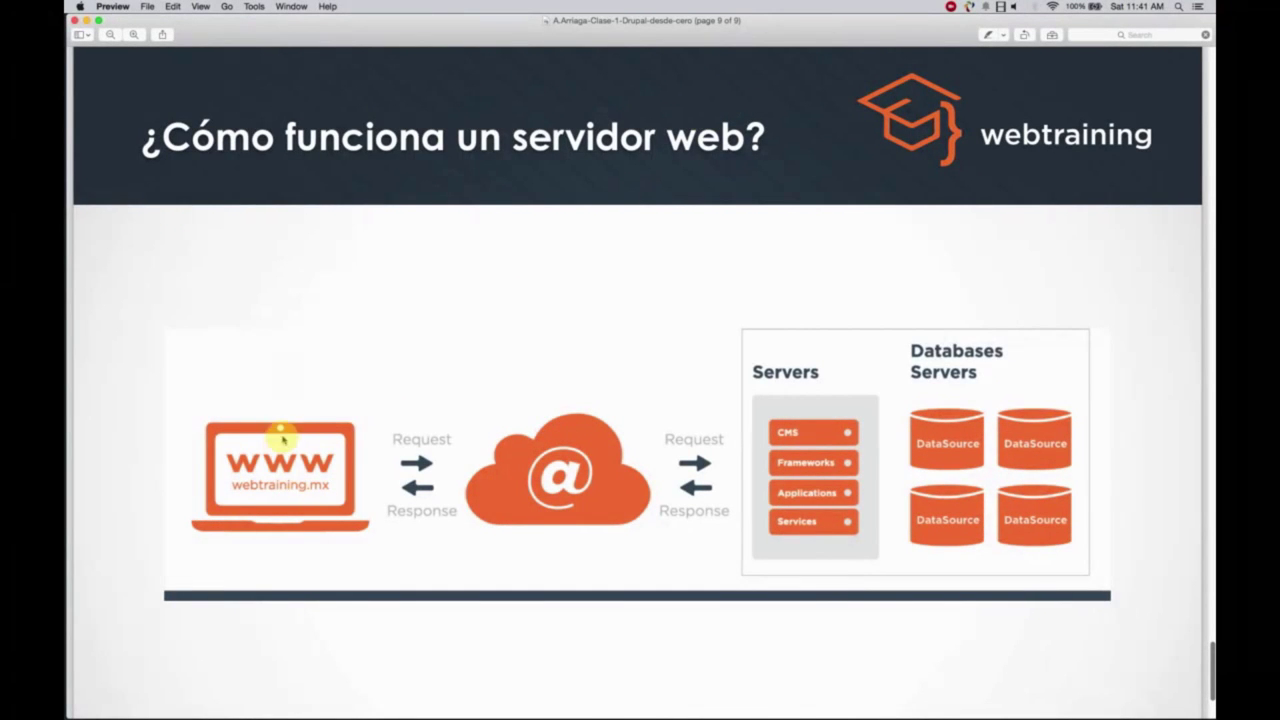
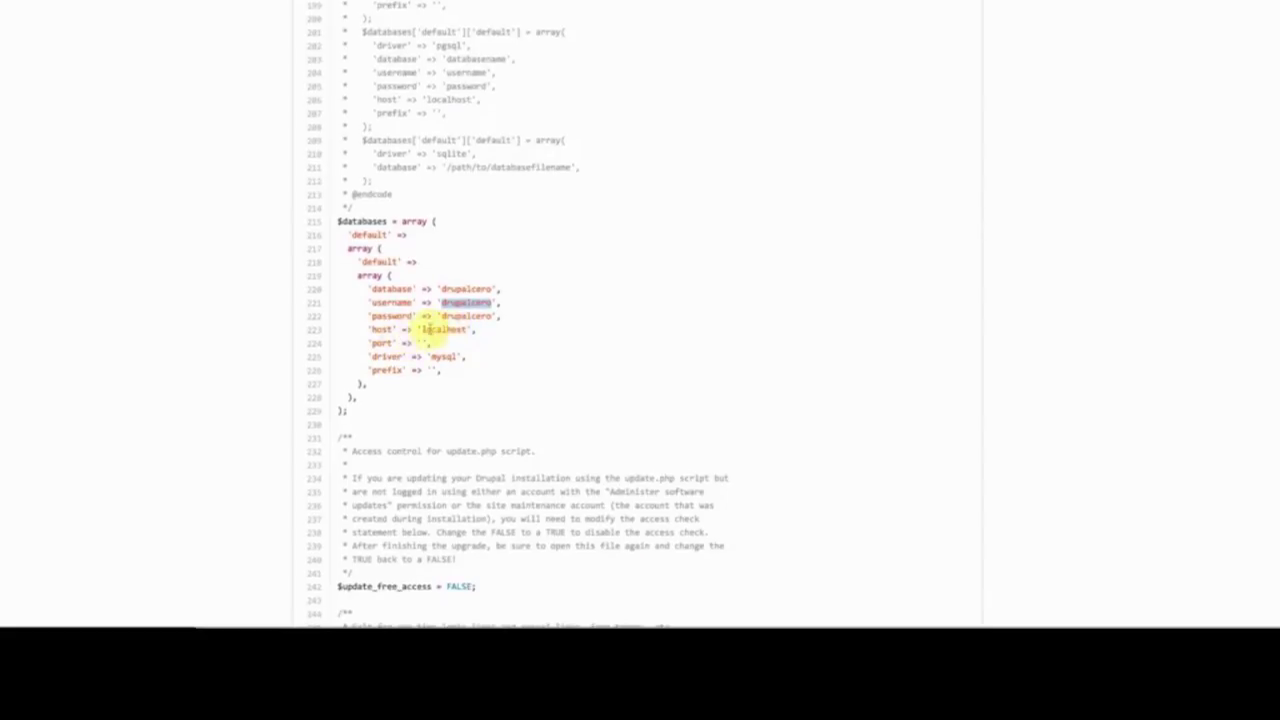
# - Highlight the localhost host and mysql driver values, then bring the web-server slide forward
pyautogui.doubleClick(445, 330)
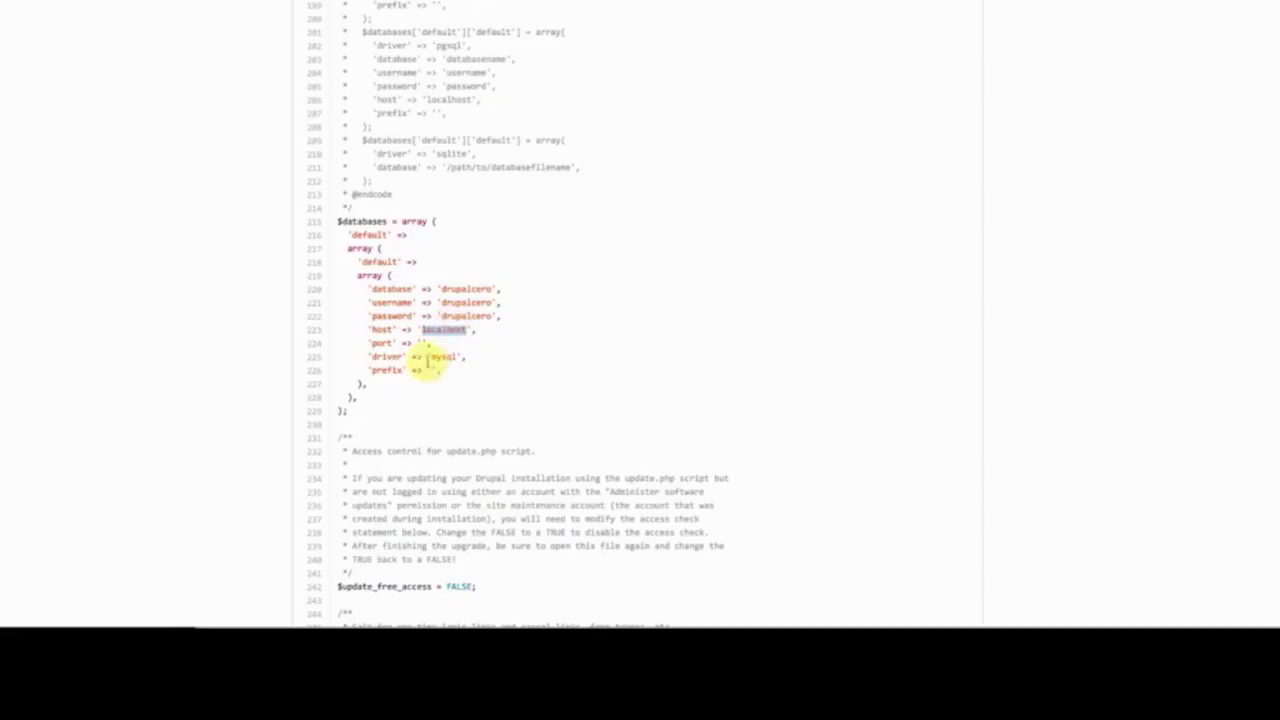
pyautogui.doubleClick(447, 357)
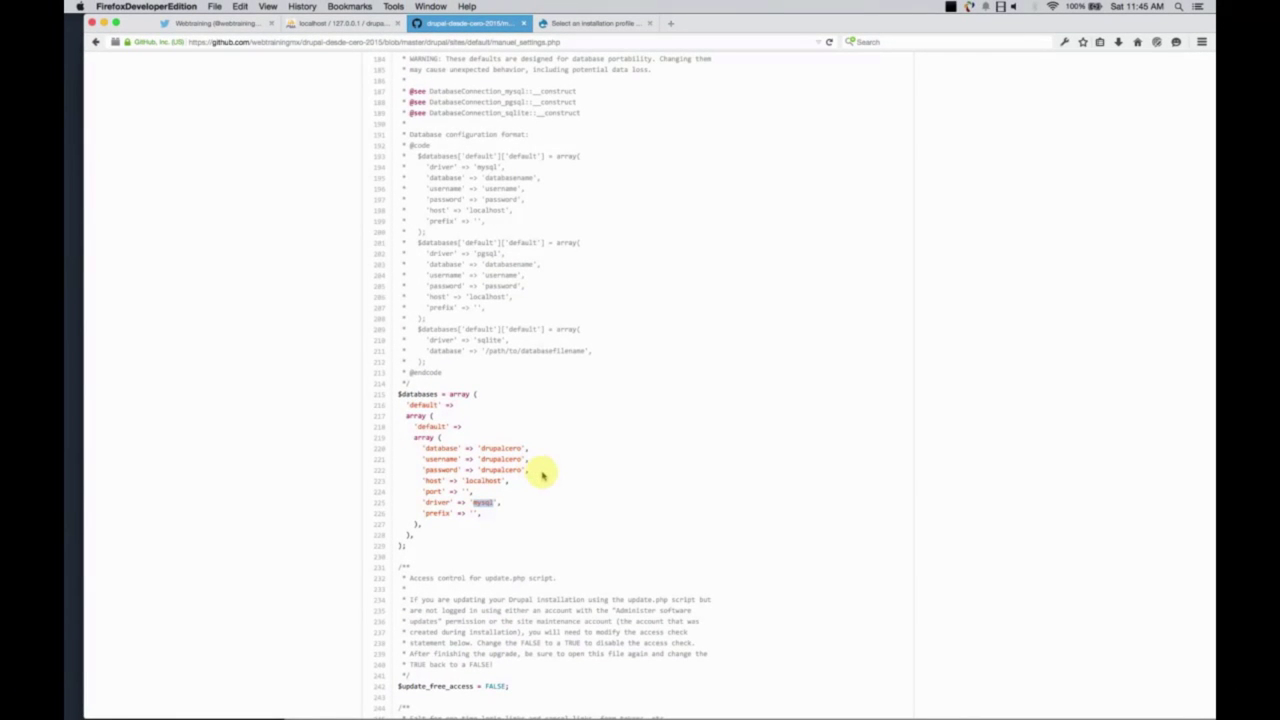
pyautogui.press('super+Tab')
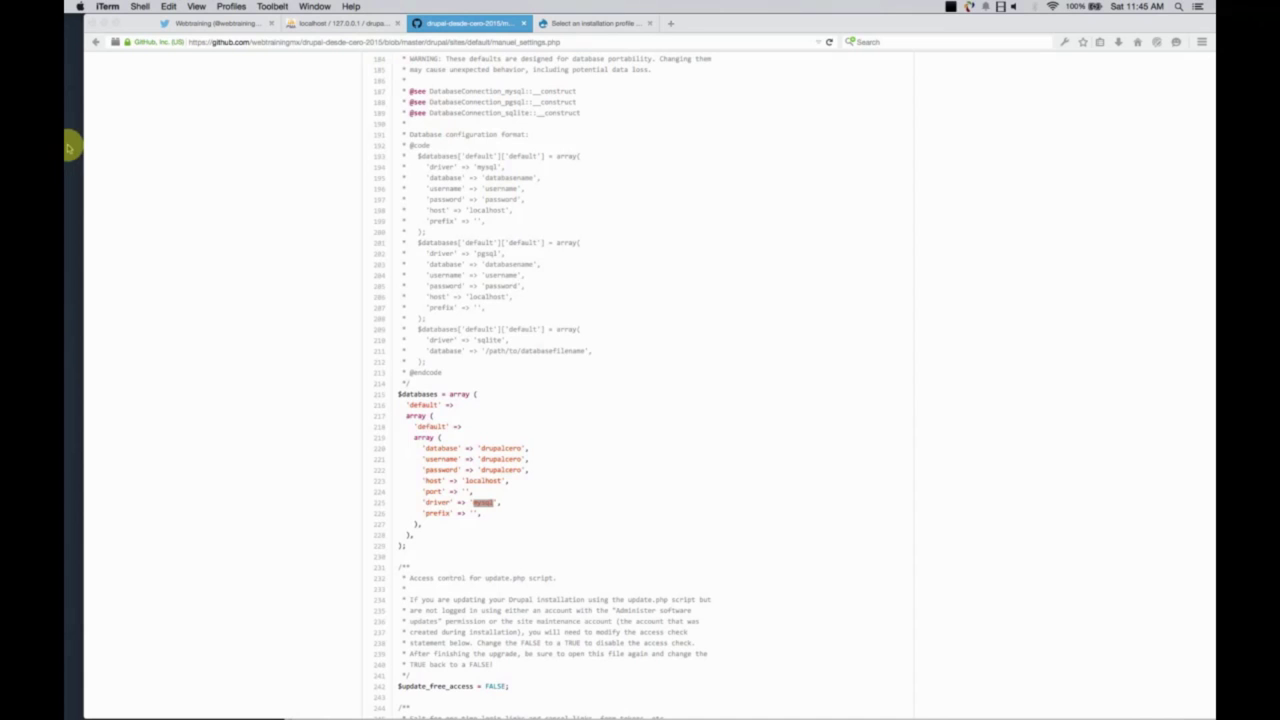
pyautogui.doubleClick(697, 24)
pyautogui.click(615, 89)
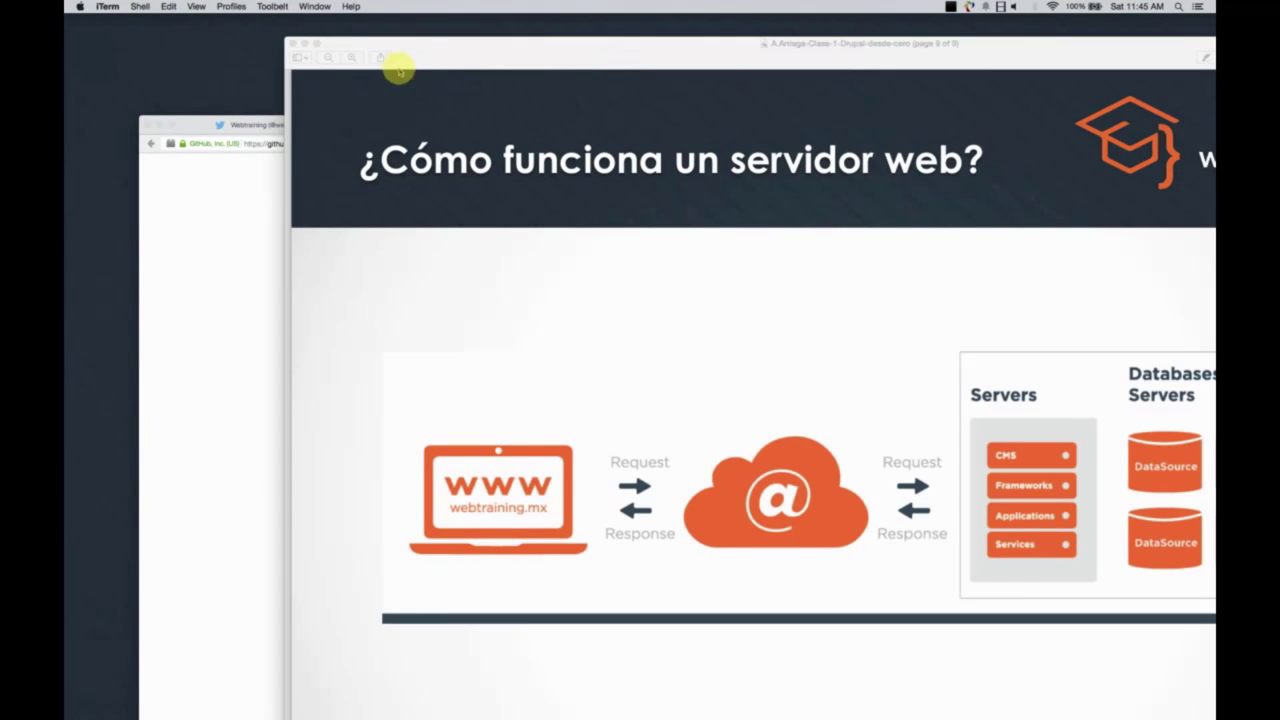
# - Enlarge the slide window, then launch iTerm via Spotlight and clear the screen
pyautogui.doubleClick(400, 66)
pyautogui.press('super+space')
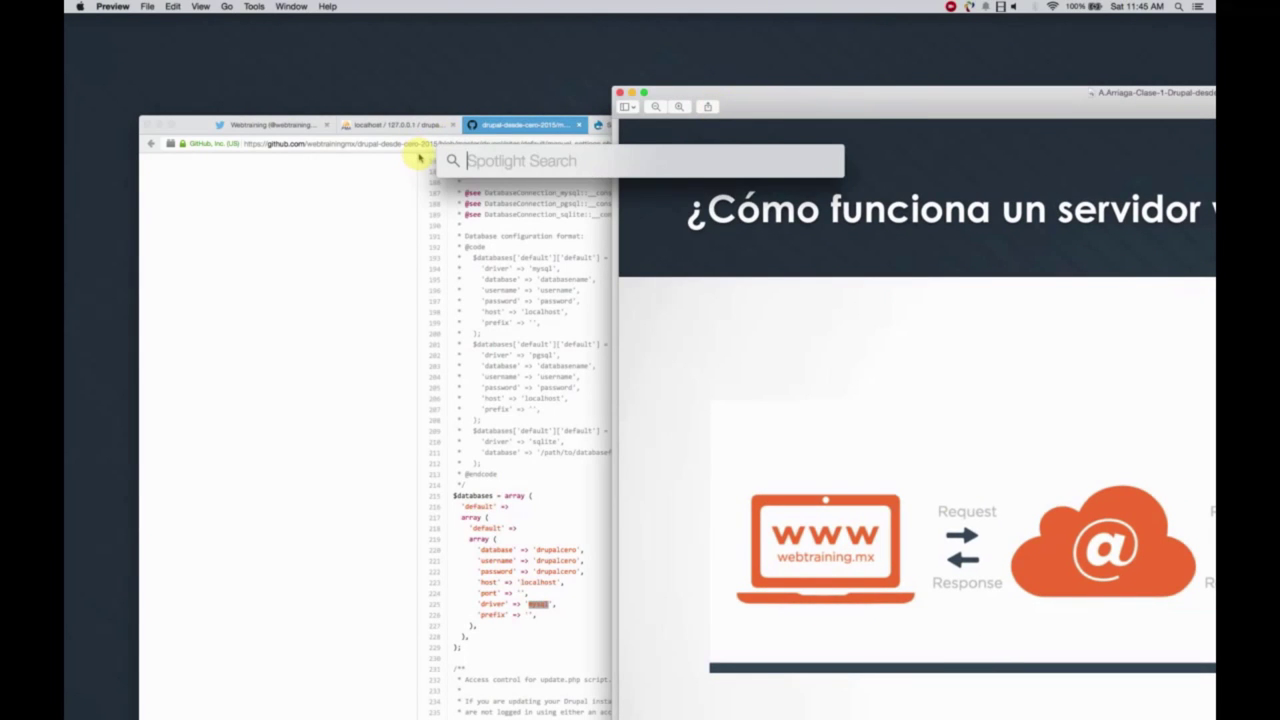
pyautogui.write('iTerm')
pyautogui.press('Return')
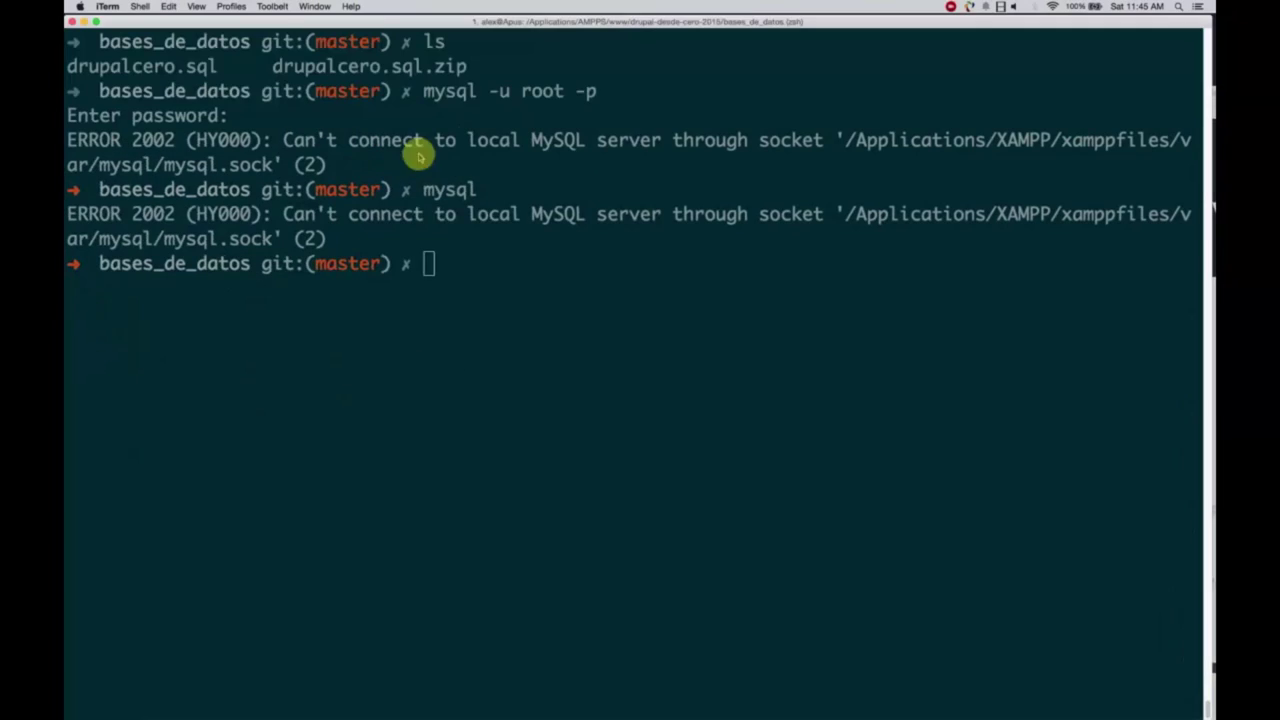
pyautogui.write('clear')
pyautogui.press('Return')
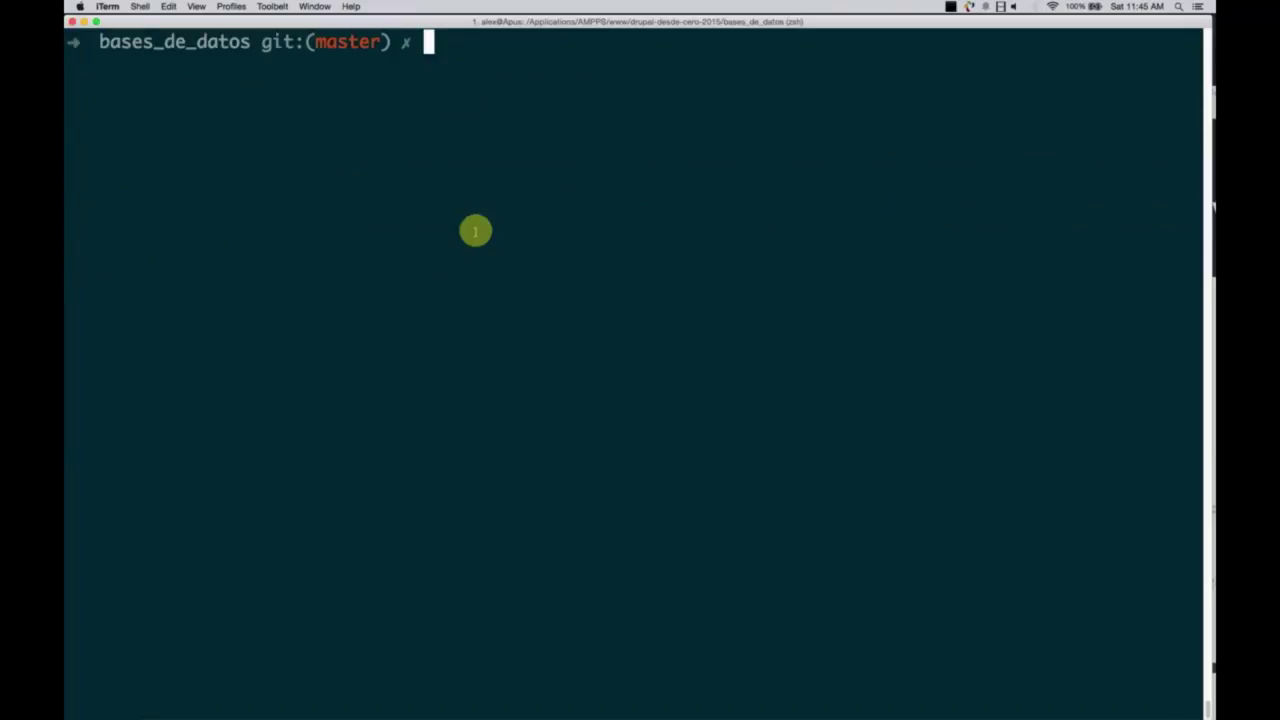
# - Move up one folder with cd .. and check the location with pwd
pyautogui.write('cd ..')
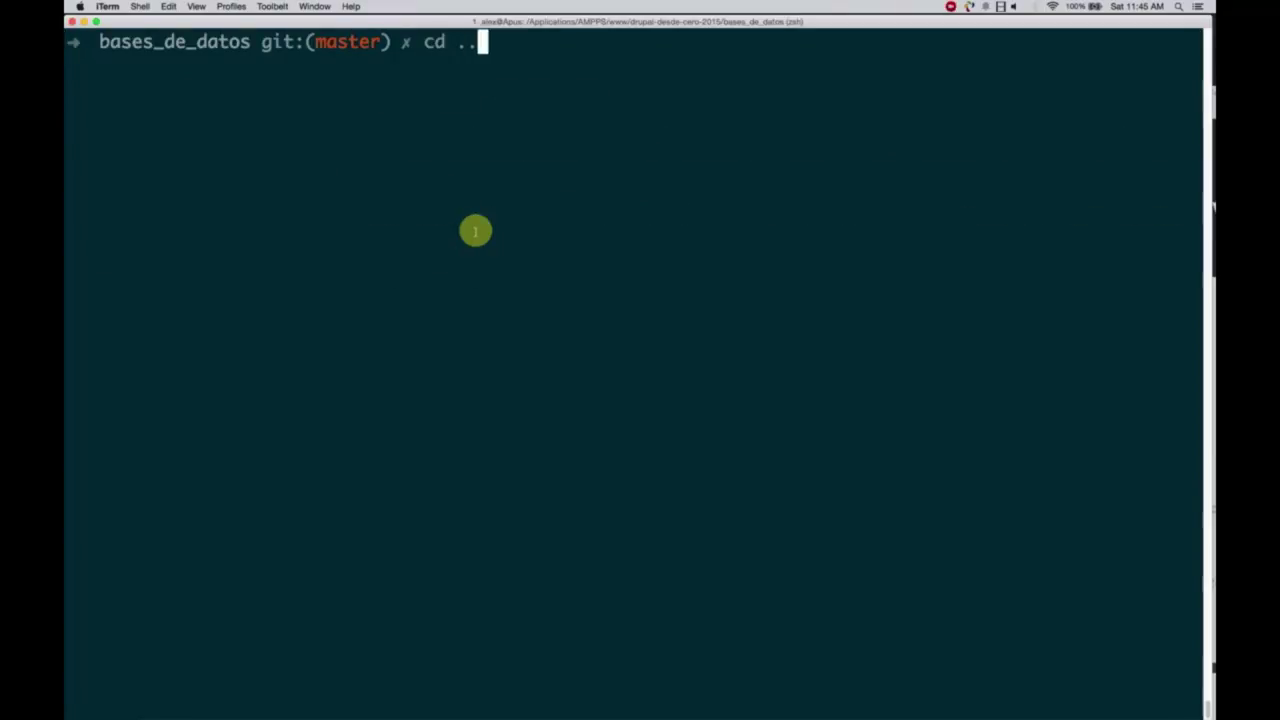
pyautogui.press('Return')
pyautogui.write('cd')
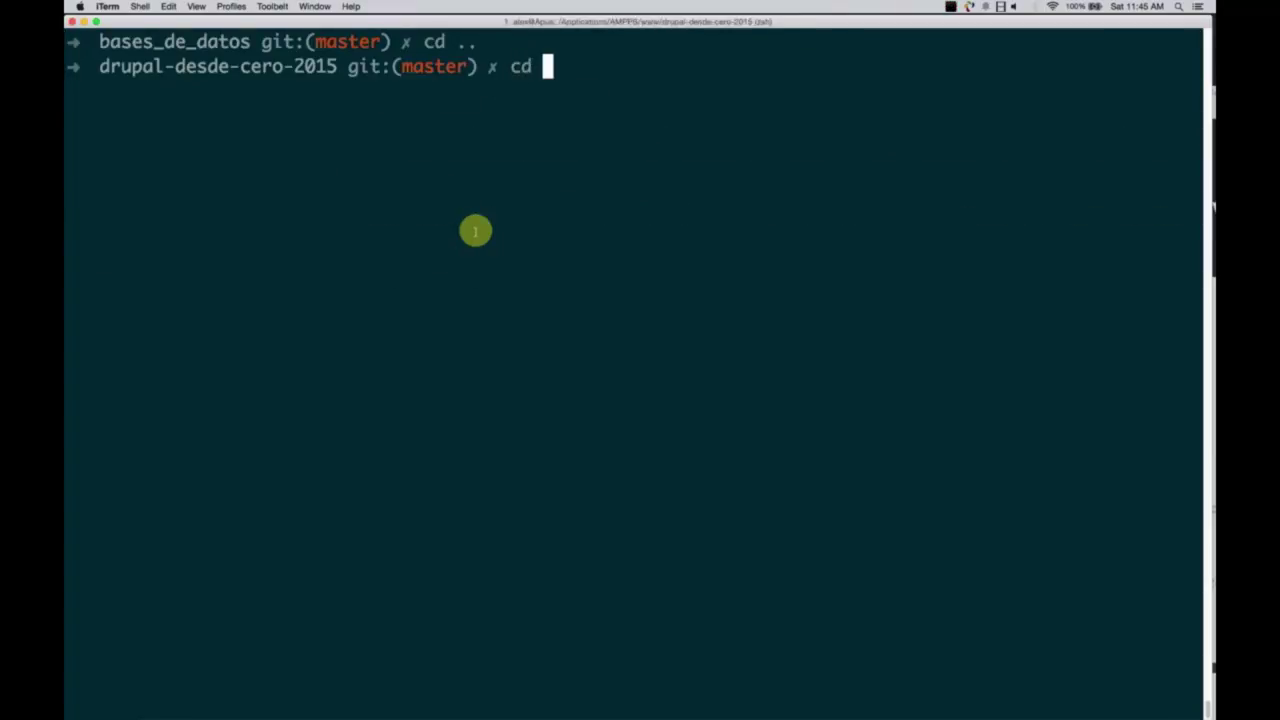
pyautogui.press('BackSpace')
pyautogui.press('BackSpace')
pyautogui.press('BackSpace')
pyautogui.write('pwd')
pyautogui.press('Return')
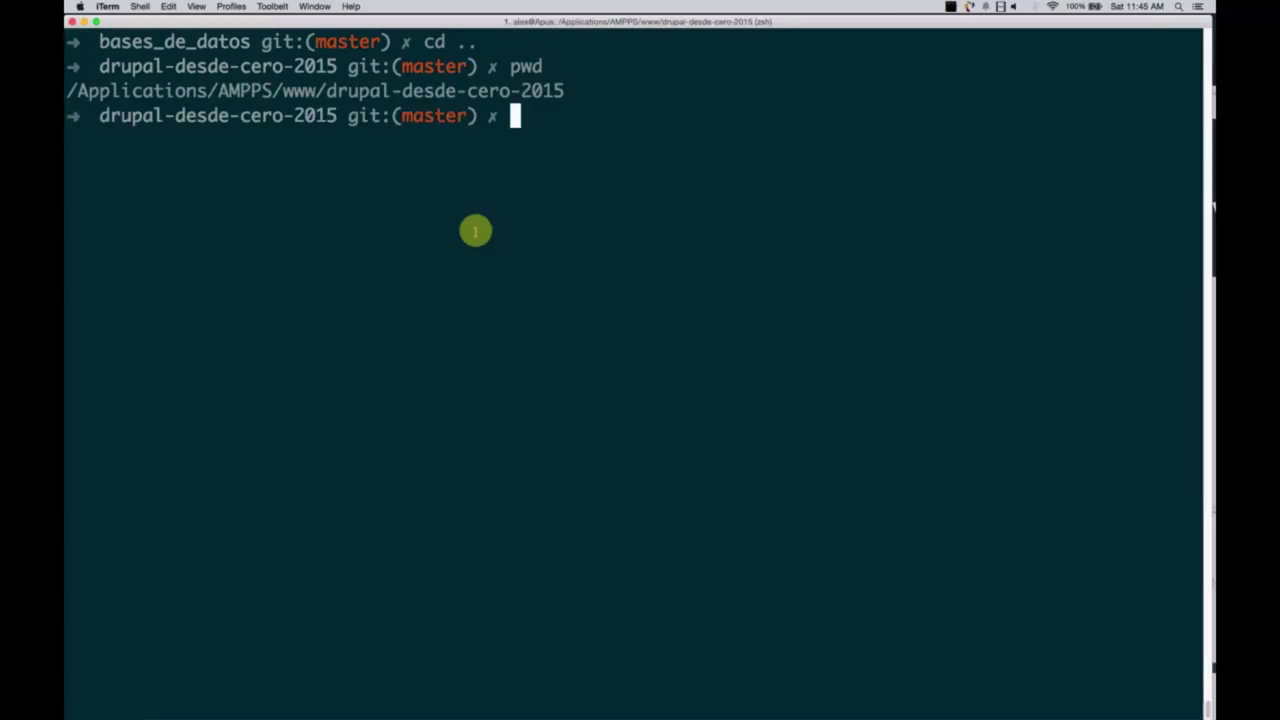
pyautogui.write('clear')
pyautogui.press('Return')
# - Go up to the www folder and enter drupal-desde-cero-2015
pyautogui.write('cd ..')
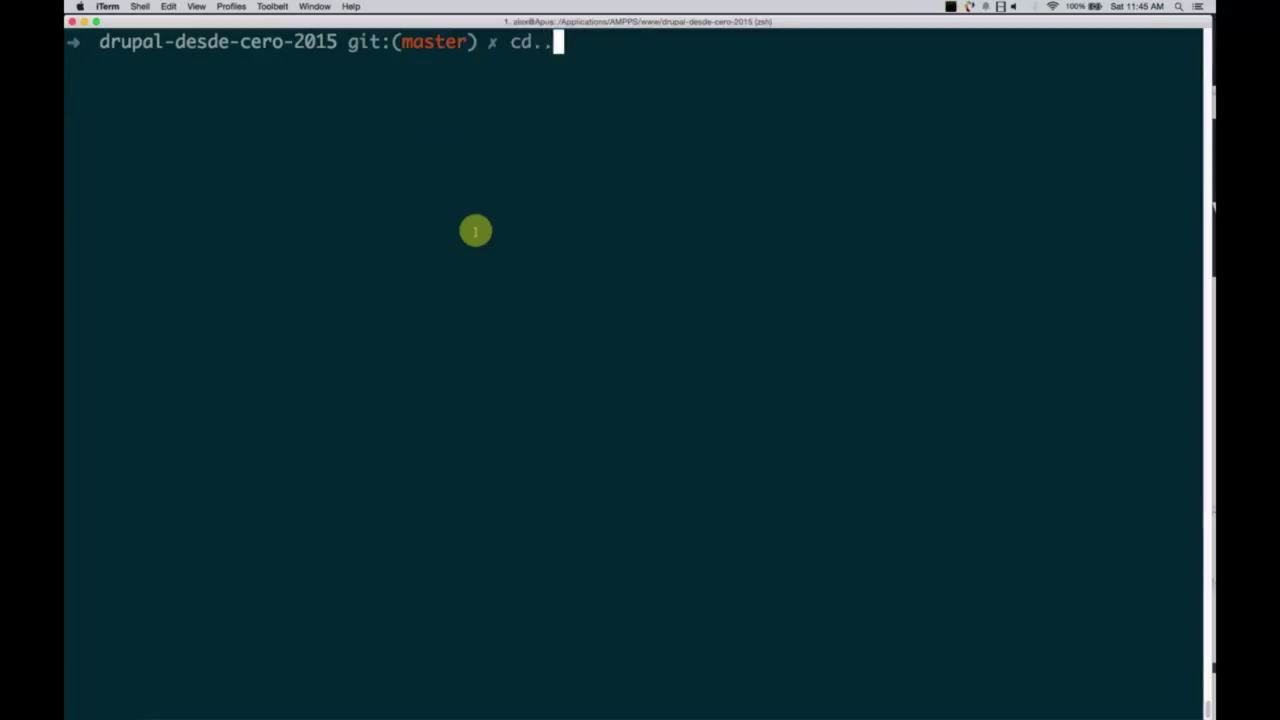
pyautogui.press('BackSpace')
pyautogui.press('BackSpace')
pyautogui.write('..')
pyautogui.press('Return')
pyautogui.write('cd d')
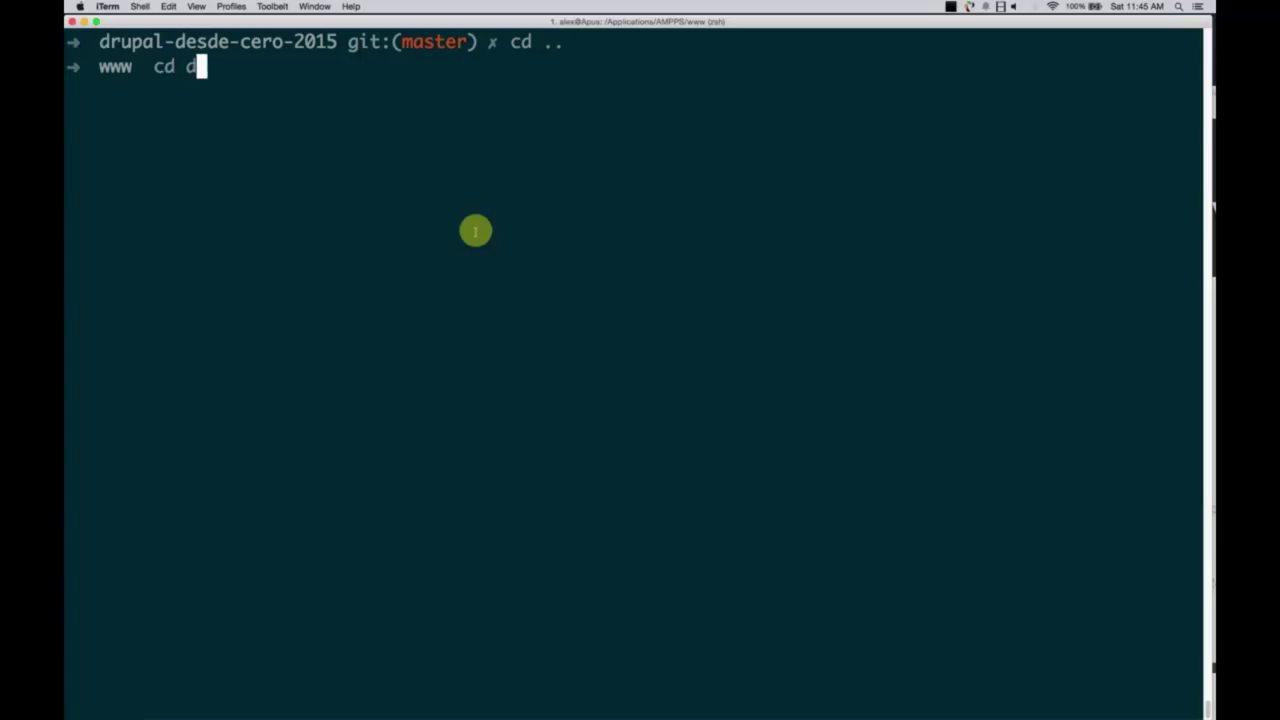
pyautogui.write('e')
pyautogui.press('Tab')
pyautogui.press('Return')
pyautogui.write('clear')
pyautogui.press('Return')
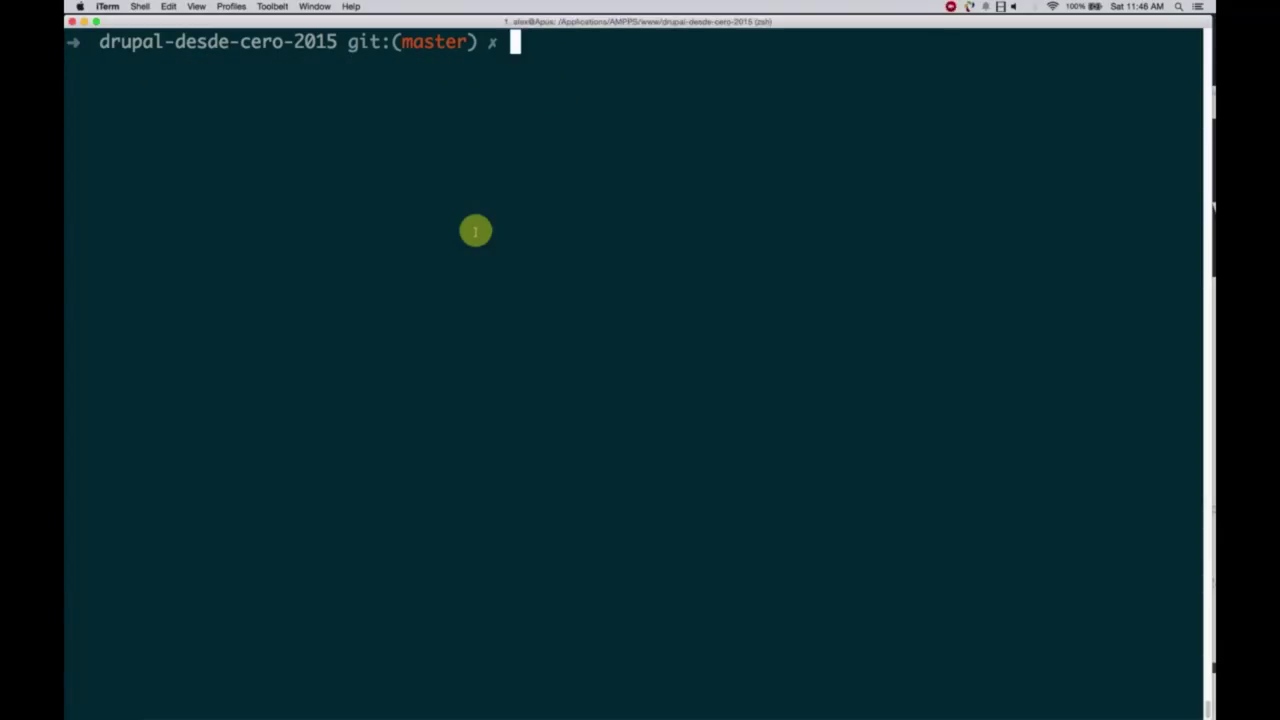
# - Run git pull to fetch the latest commits into the project
pyautogui.write('git pull')
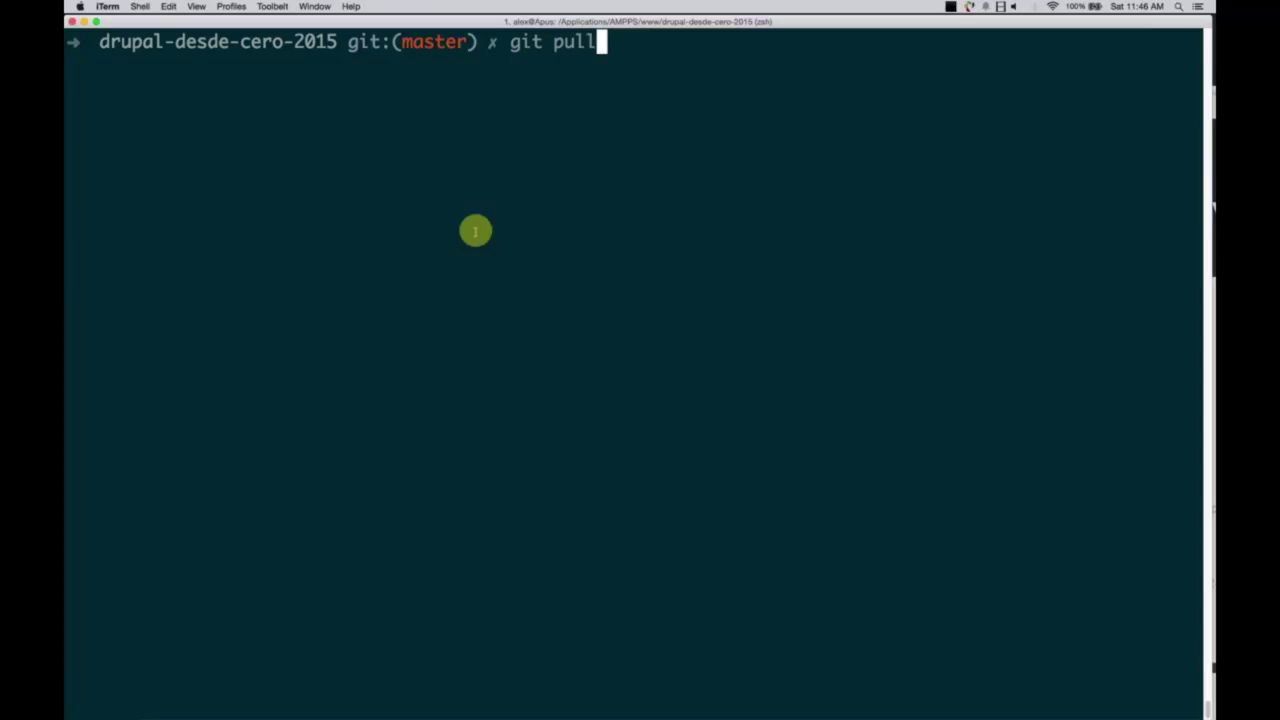
pyautogui.press('Return')
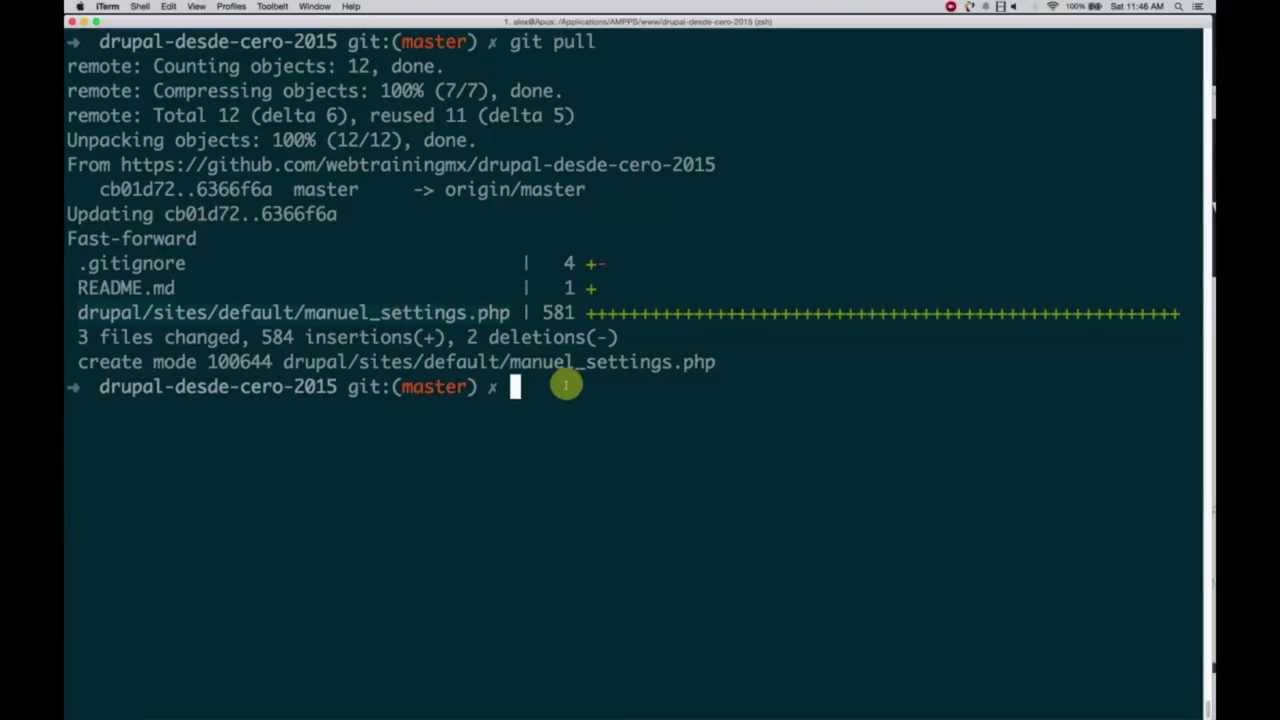
pyautogui.write('clea')
pyautogui.press('BackSpace')
pyautogui.press('BackSpace')
pyautogui.press('BackSpace')
pyautogui.press('BackSpace')
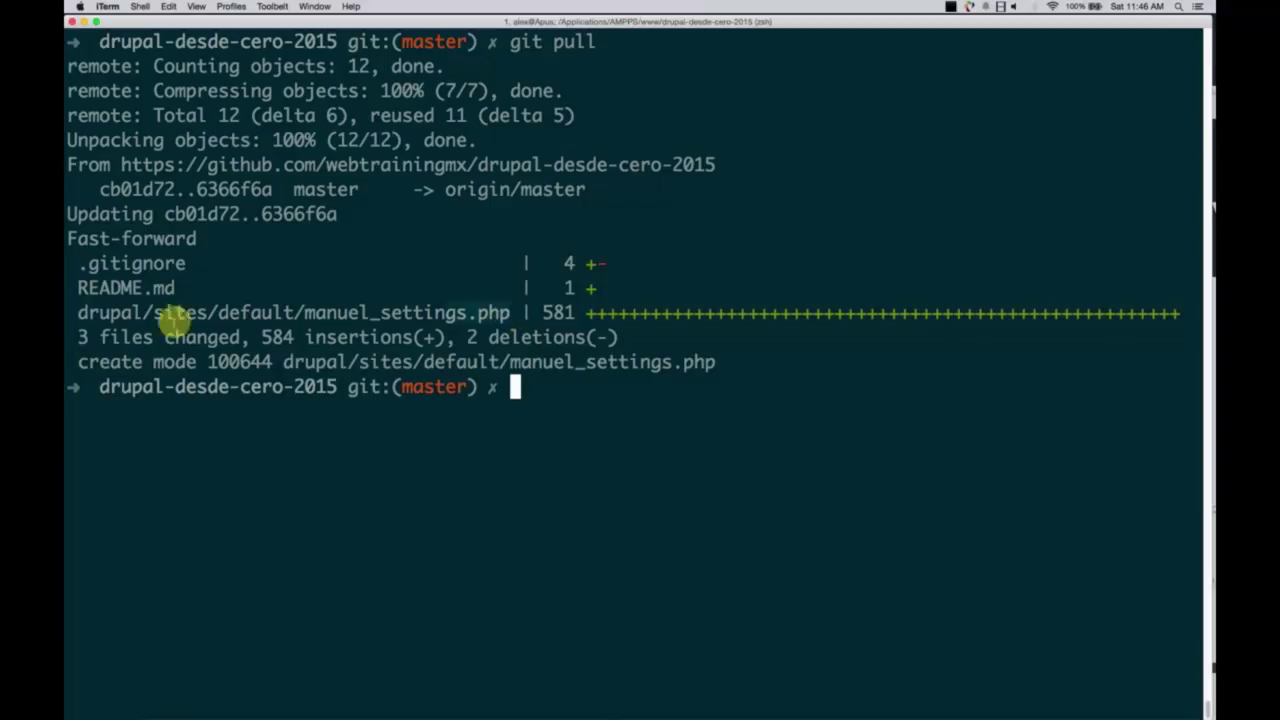
# - Rename drupal/sites/default/manuel_settings.php to settings.php with mv
pyautogui.write('mv')
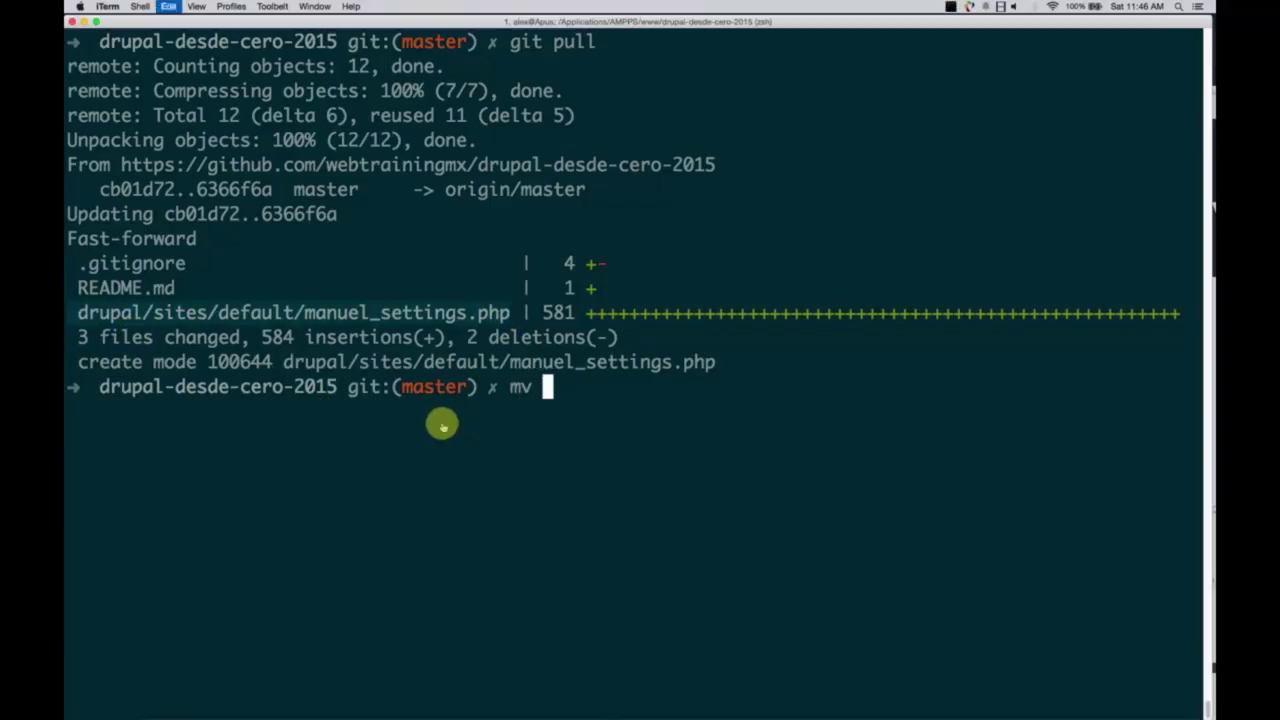
pyautogui.write('drupal/sites/default/manuel_settings.php')
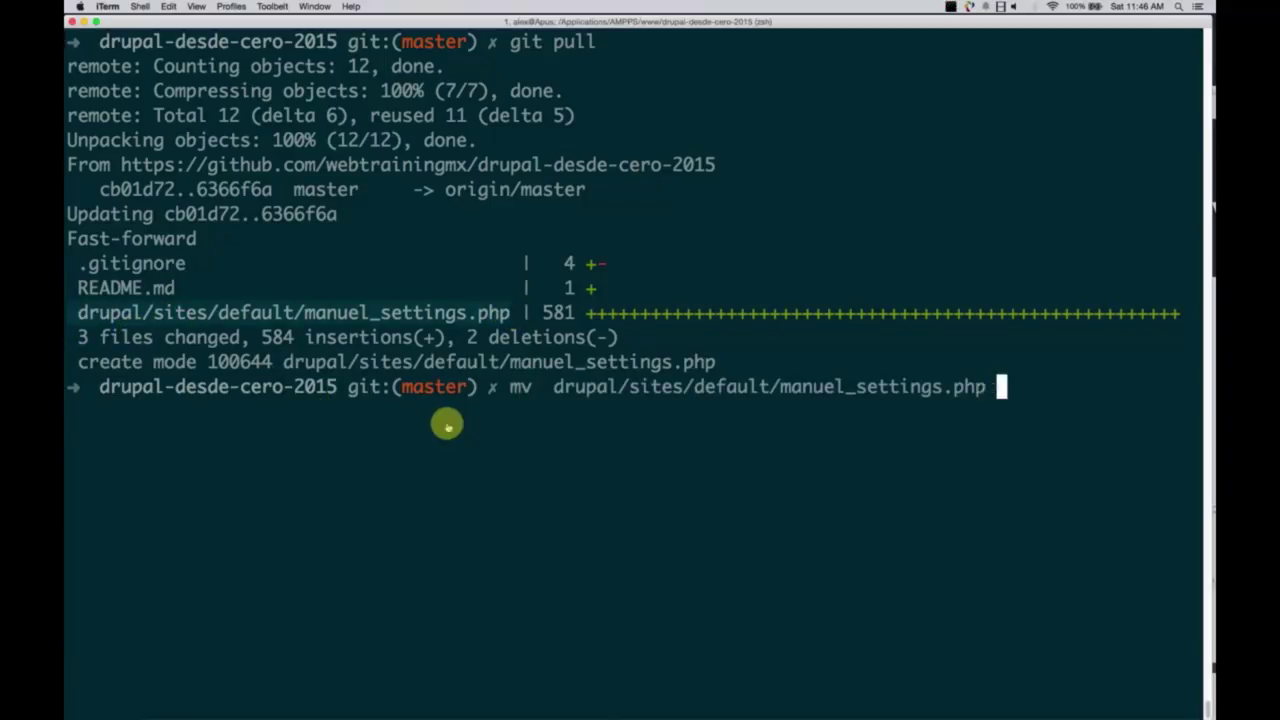
pyautogui.write('drupal/sites/default/manuel_settings.php')
pyautogui.press('Left')
pyautogui.press('Left')
pyautogui.press('Left')
pyautogui.press('Left')
pyautogui.press('Left')
pyautogui.press('Left')
pyautogui.press('Left')
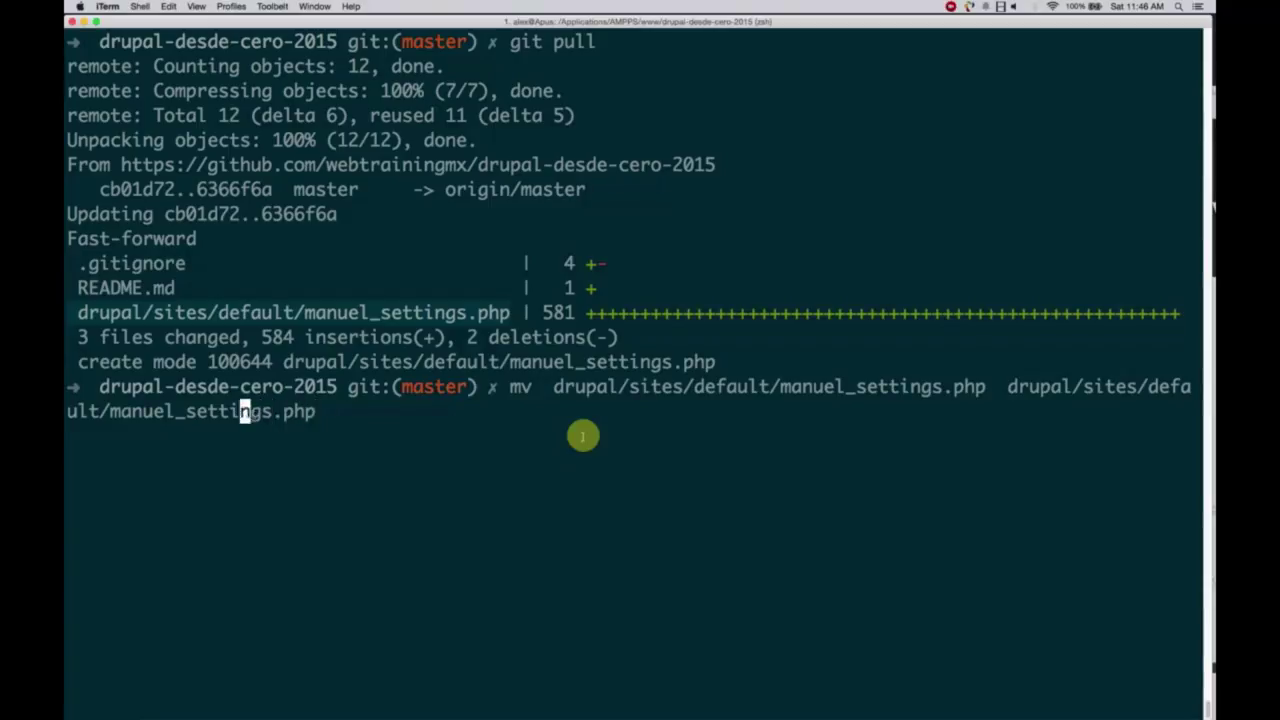
pyautogui.press('BackSpace')
pyautogui.press('BackSpace')
pyautogui.press('BackSpace')
pyautogui.press('BackSpace')
pyautogui.press('BackSpace')
pyautogui.press('BackSpace')
pyautogui.press('BackSpace')
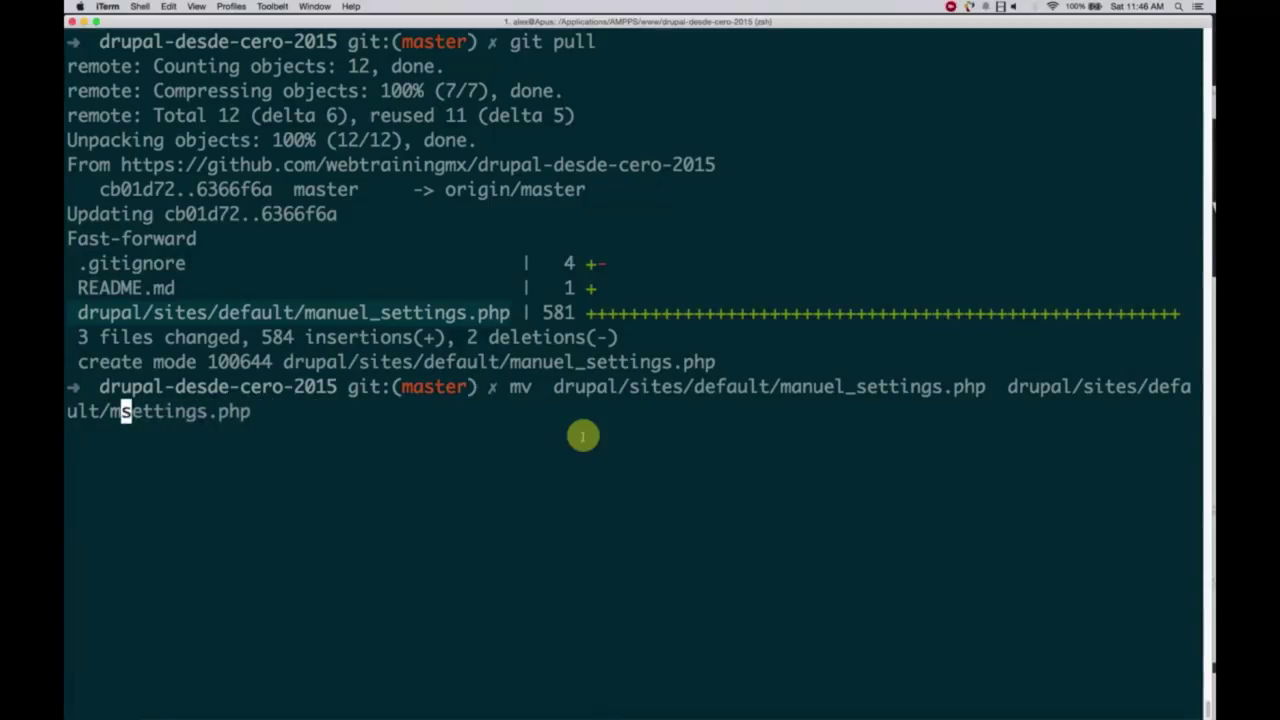
pyautogui.press('Return')
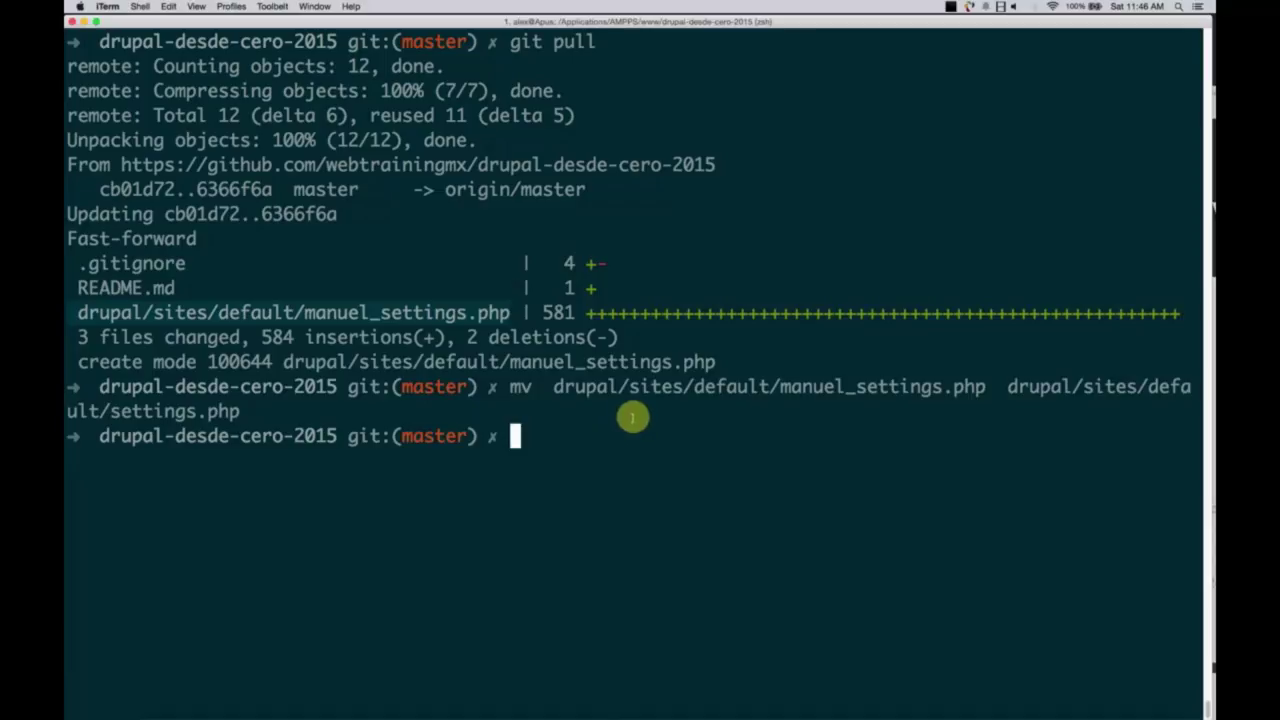
# - List drupal/sites/default with ls -la and highlight the settings.php entry
pyautogui.press('super+k')
pyautogui.write('ls -la si')
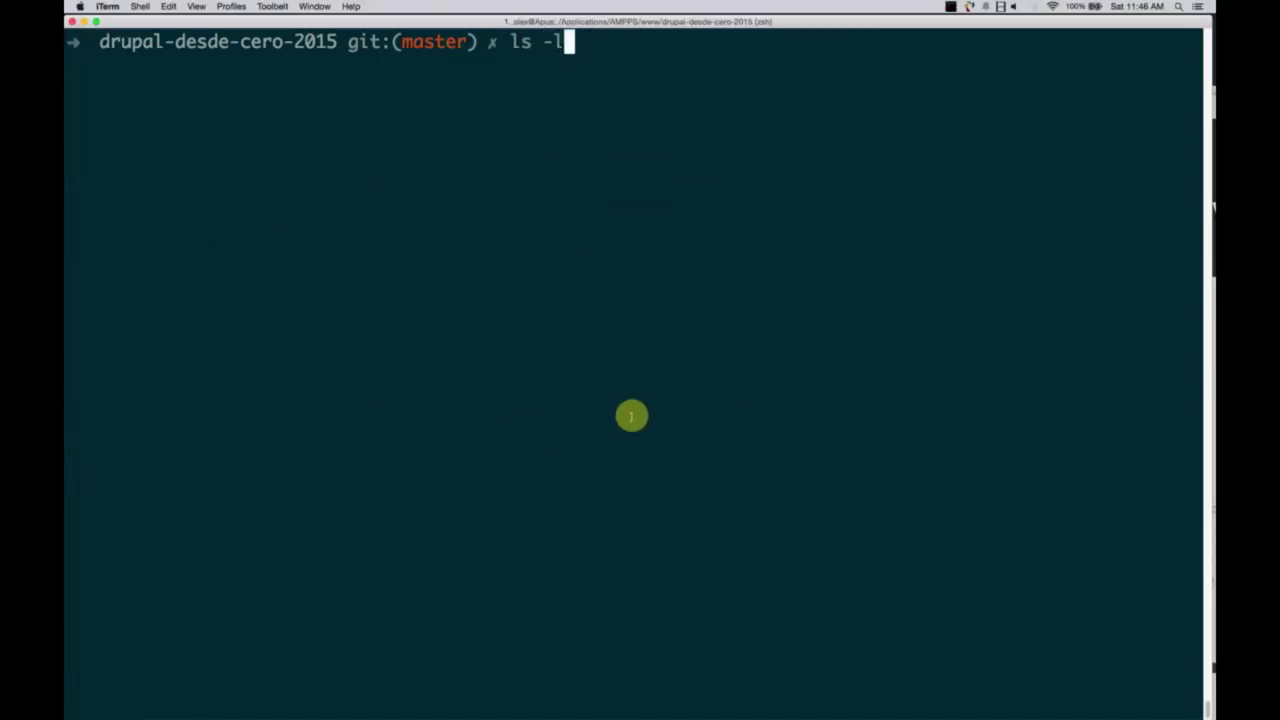
pyautogui.press('Tab')
pyautogui.press('BackSpace')
pyautogui.press('BackSpace')
pyautogui.press('BackSpace')
pyautogui.press('BackSpace')
pyautogui.press('BackSpace')
pyautogui.press('BackSpace')
pyautogui.press('BackSpace')
pyautogui.press('BackSpace')
pyautogui.press('BackSpace')
pyautogui.press('BackSpace')
pyautogui.press('BackSpace')
pyautogui.press('BackSpace')
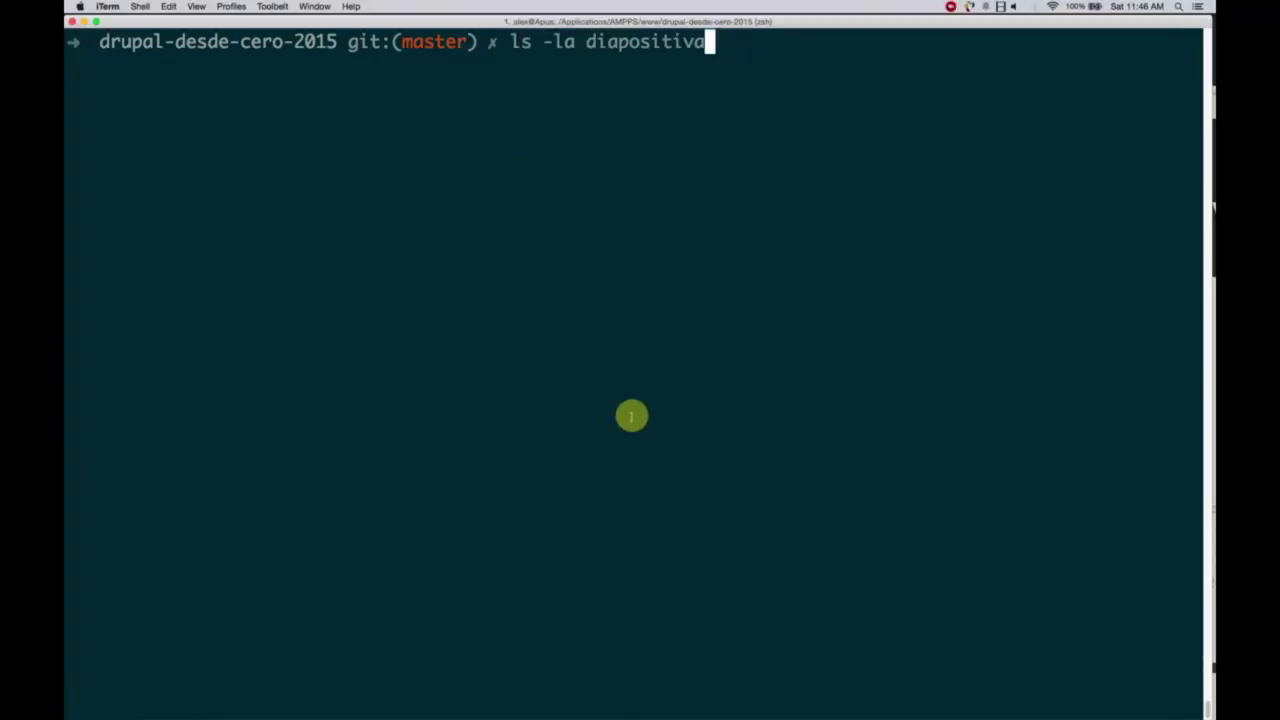
pyautogui.write('sites')
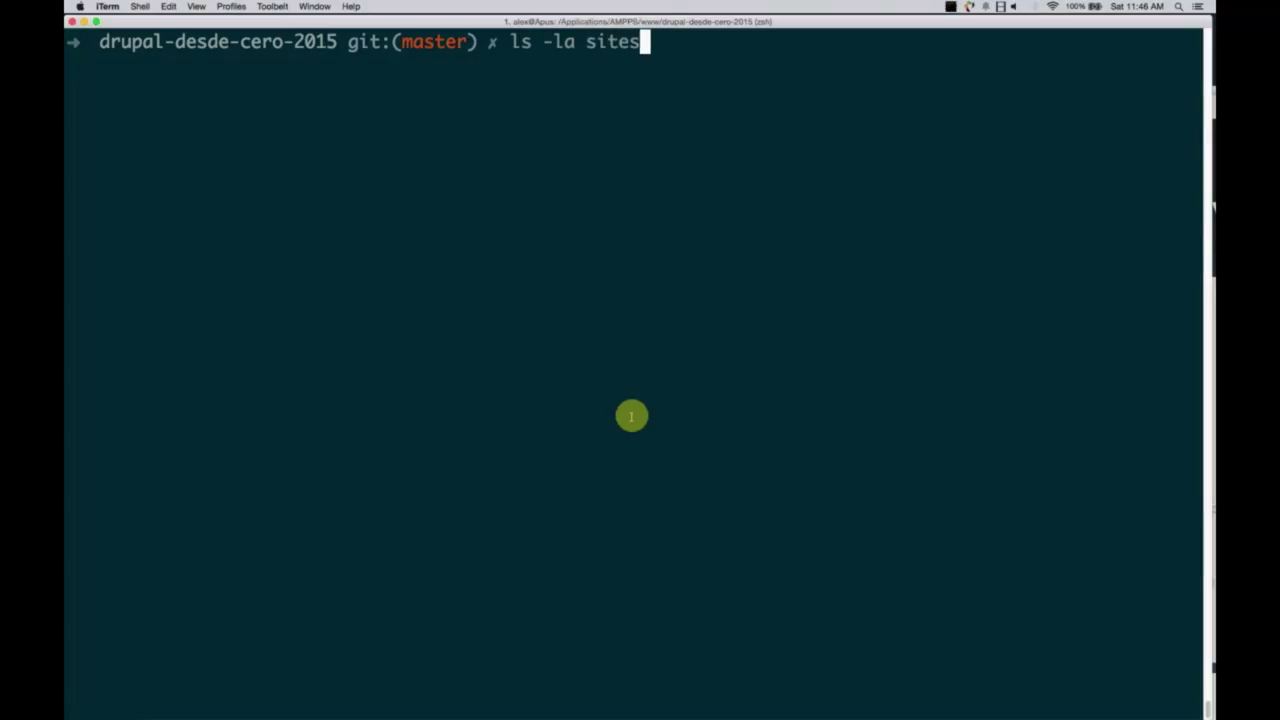
pyautogui.press('BackSpace')
pyautogui.press('BackSpace')
pyautogui.press('BackSpace')
pyautogui.press('BackSpace')
pyautogui.press('BackSpace')
pyautogui.write('der')
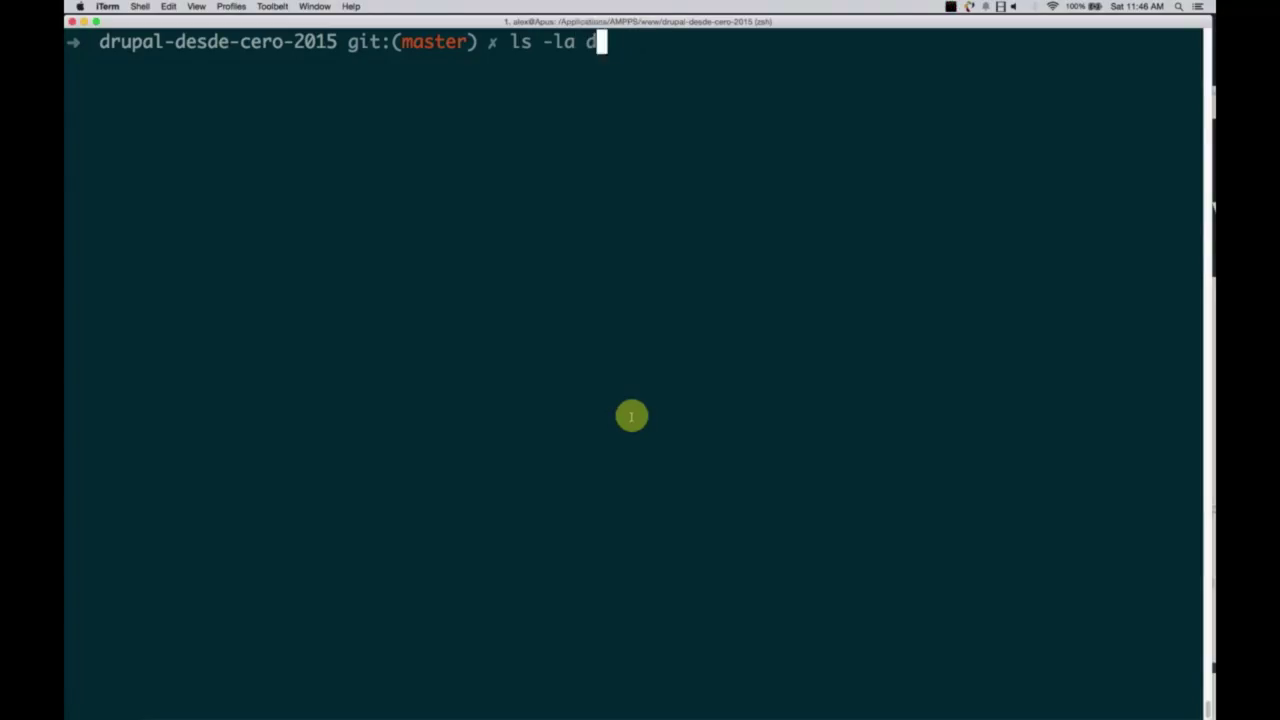
pyautogui.press('BackSpace')
pyautogui.press('BackSpace')
pyautogui.write('r')
pyautogui.press('Tab')
pyautogui.write('si')
pyautogui.press('Tab')
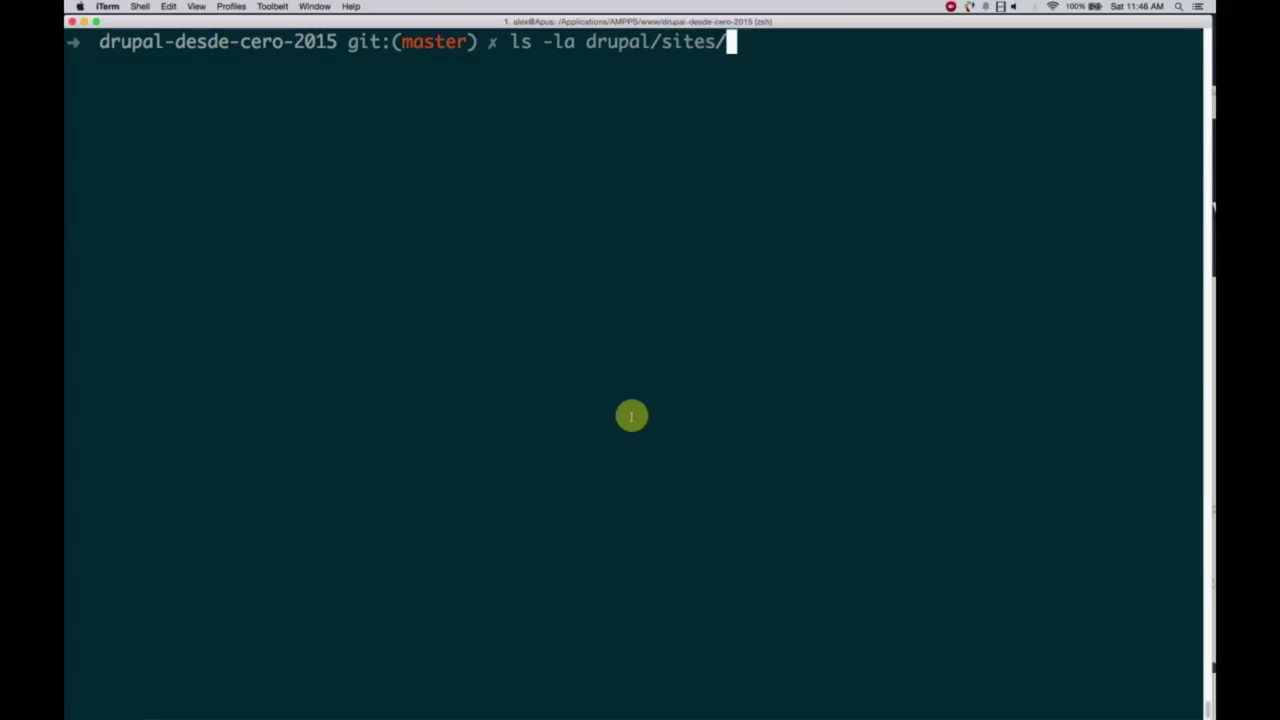
pyautogui.write('a')
pyautogui.press('Tab')
pyautogui.press('BackSpace')
pyautogui.press('BackSpace')
pyautogui.press('BackSpace')
pyautogui.press('BackSpace')
pyautogui.write('de')
pyautogui.press('Tab')
pyautogui.press('Return')
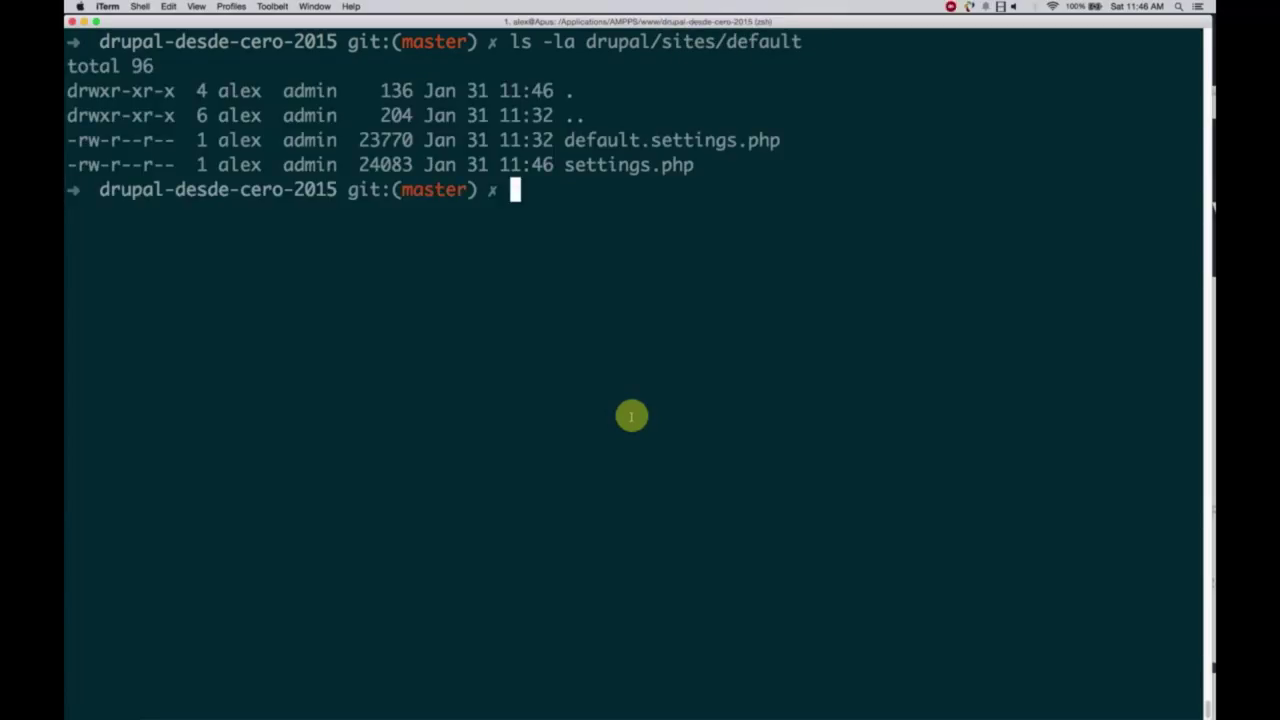
pyautogui.moveTo(689, 168); pyautogui.dragTo(100, 162)
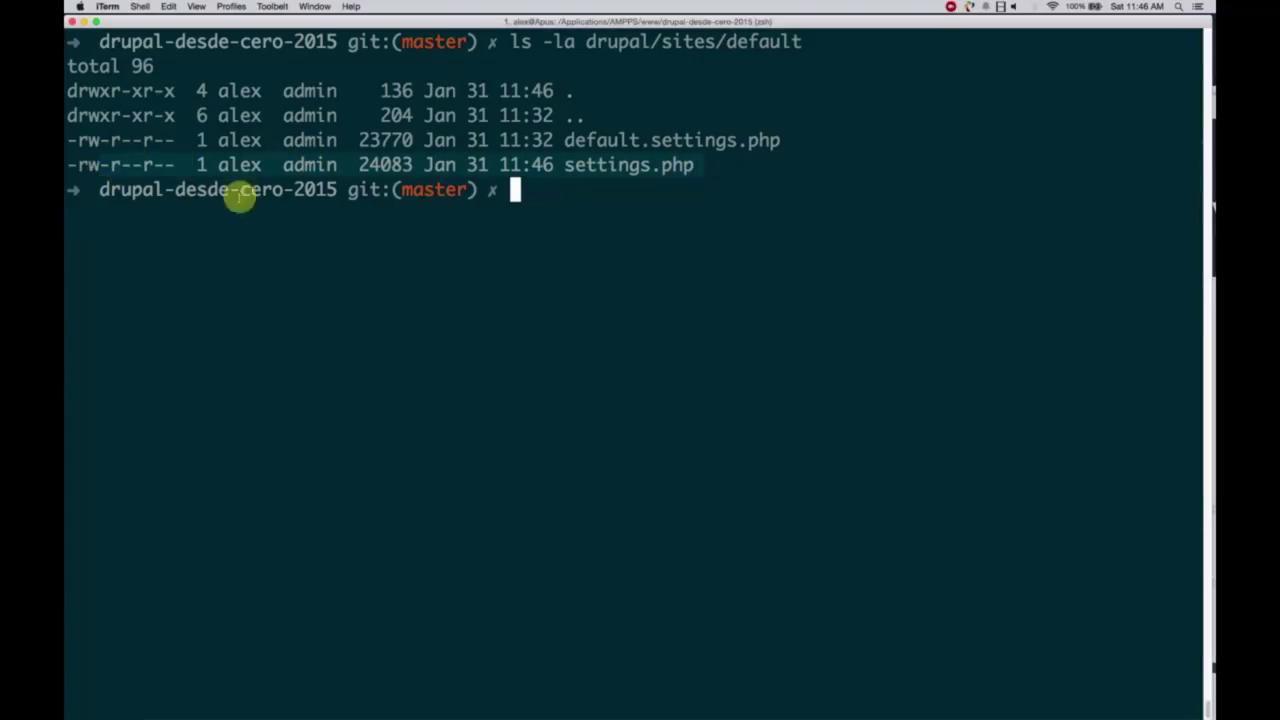
pyautogui.press('super+Tab')
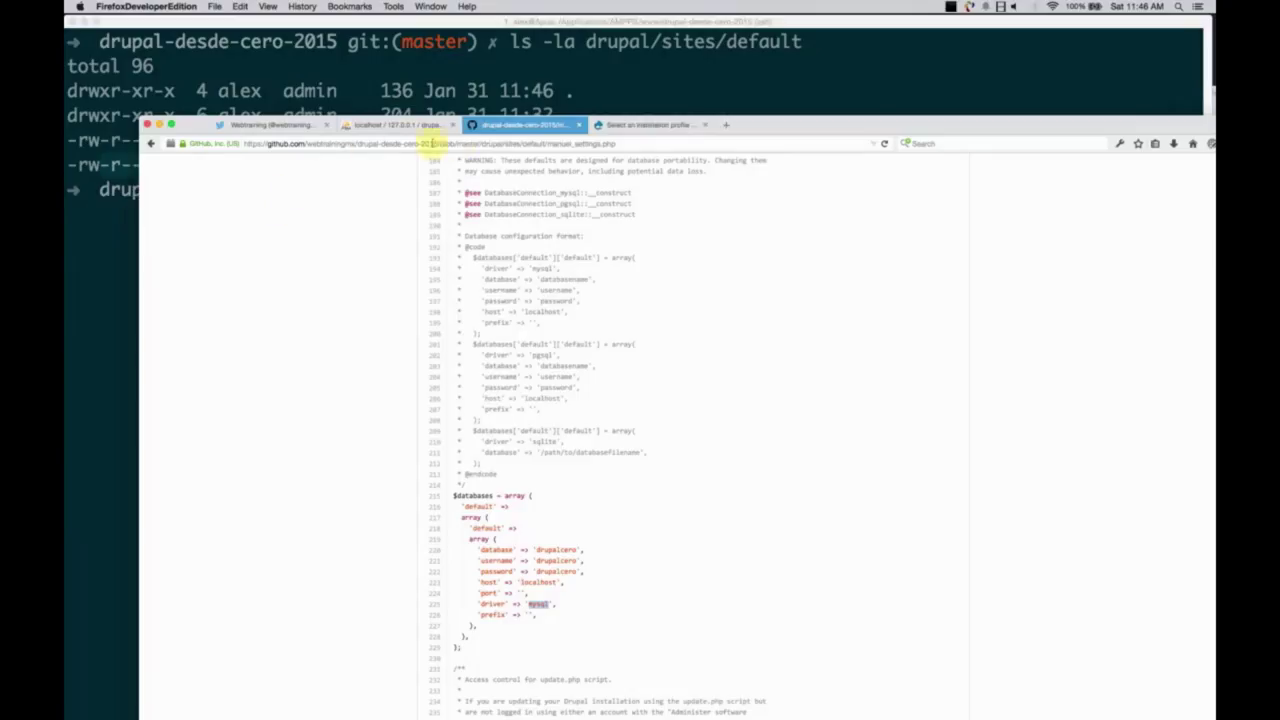
# - Remove install.php from the installer URL to load the Drupal desde Cero home page
pyautogui.click(638, 126)
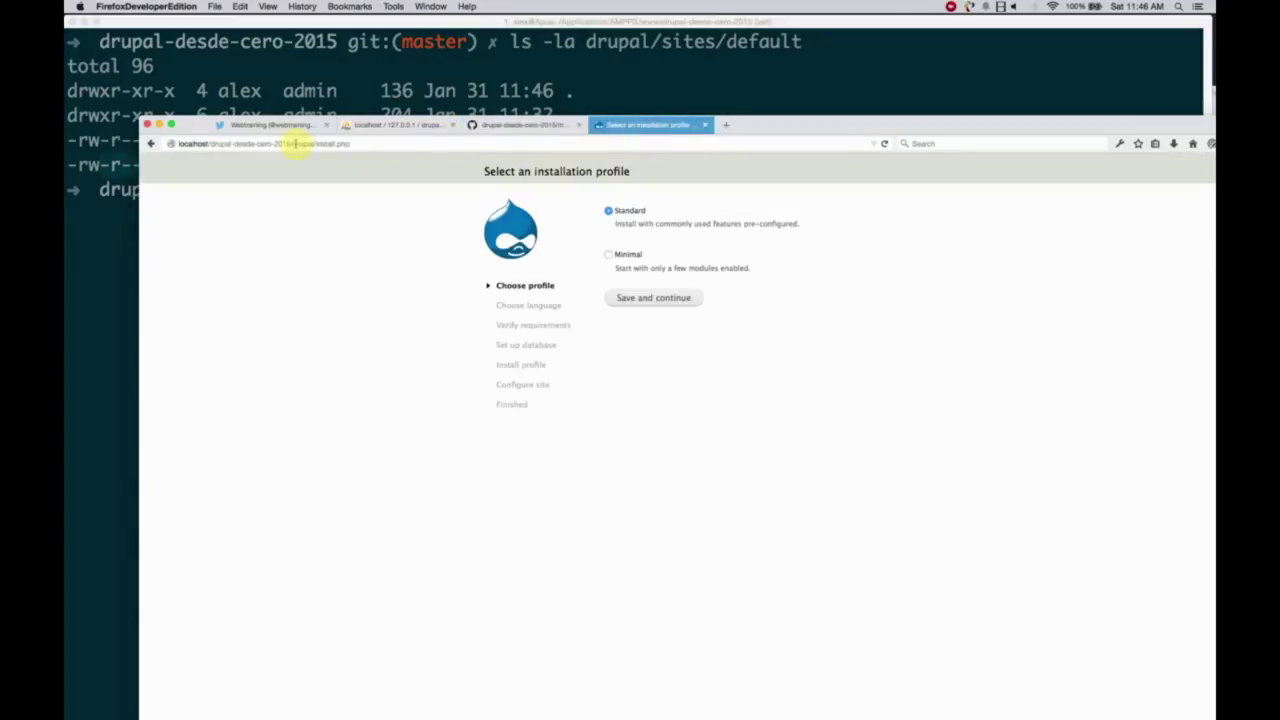
pyautogui.moveTo(314, 144); pyautogui.dragTo(457, 149)
pyautogui.press('BackSpace')
pyautogui.press('Return')
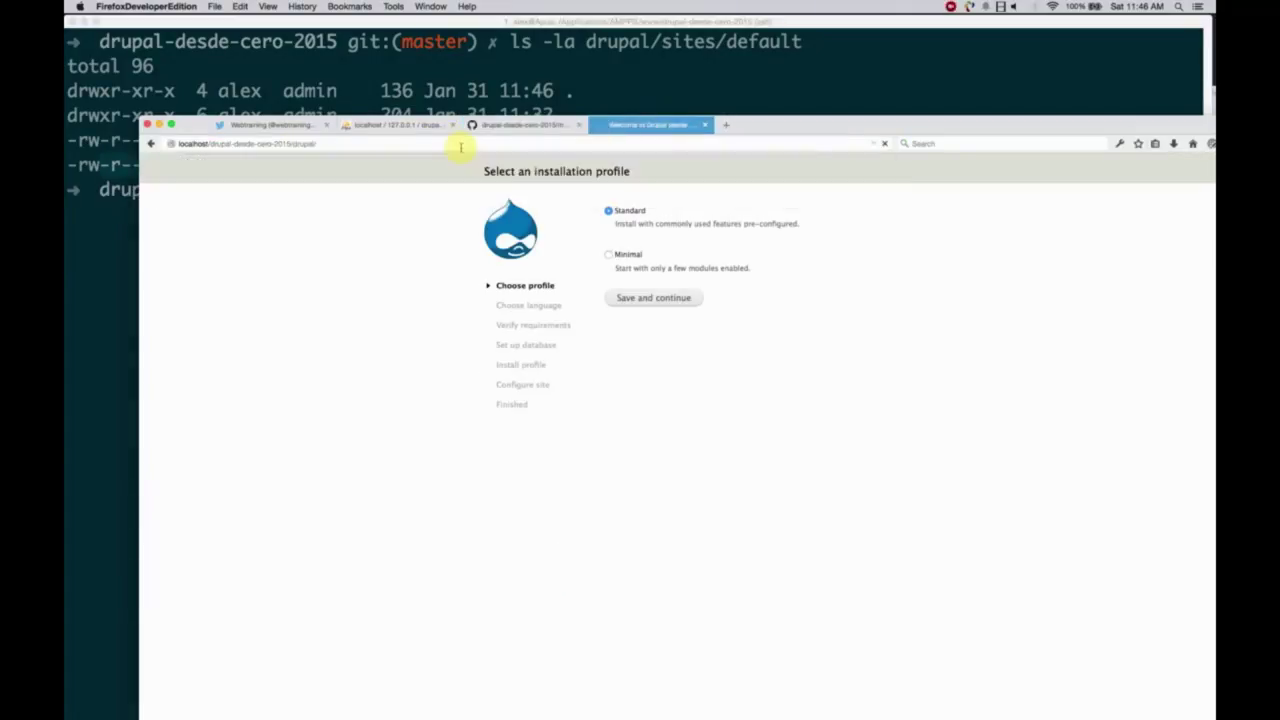
pyautogui.click(330, 145)
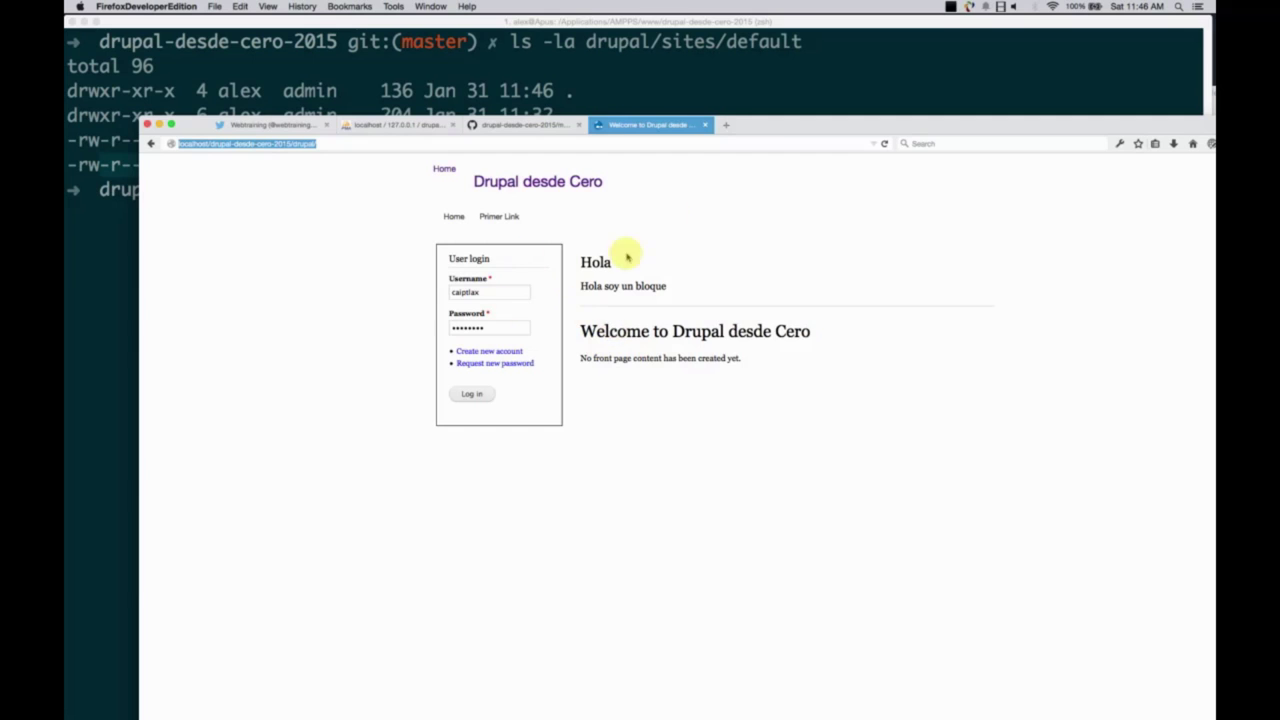
# - Move the browser window and show the phpMyAdmin drupalcero tables
pyautogui.moveTo(769, 124); pyautogui.dragTo(743, 67)
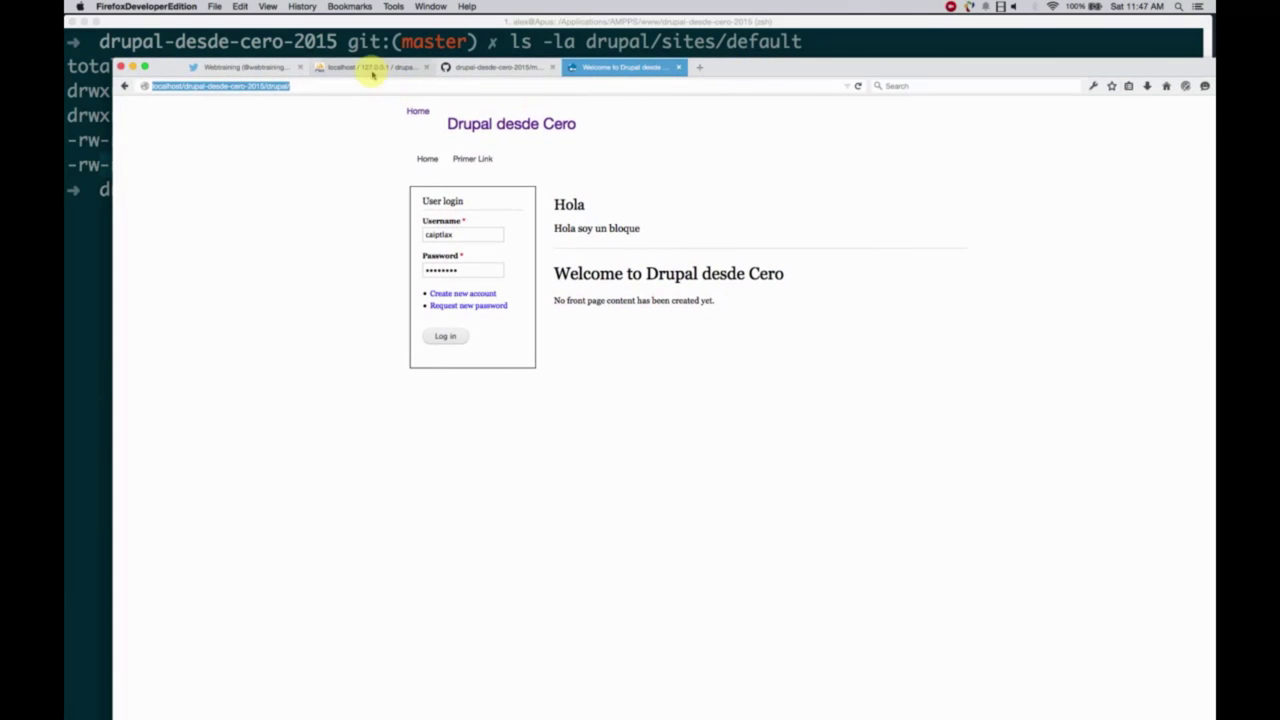
pyautogui.click(371, 68)
pyautogui.click(297, 87)
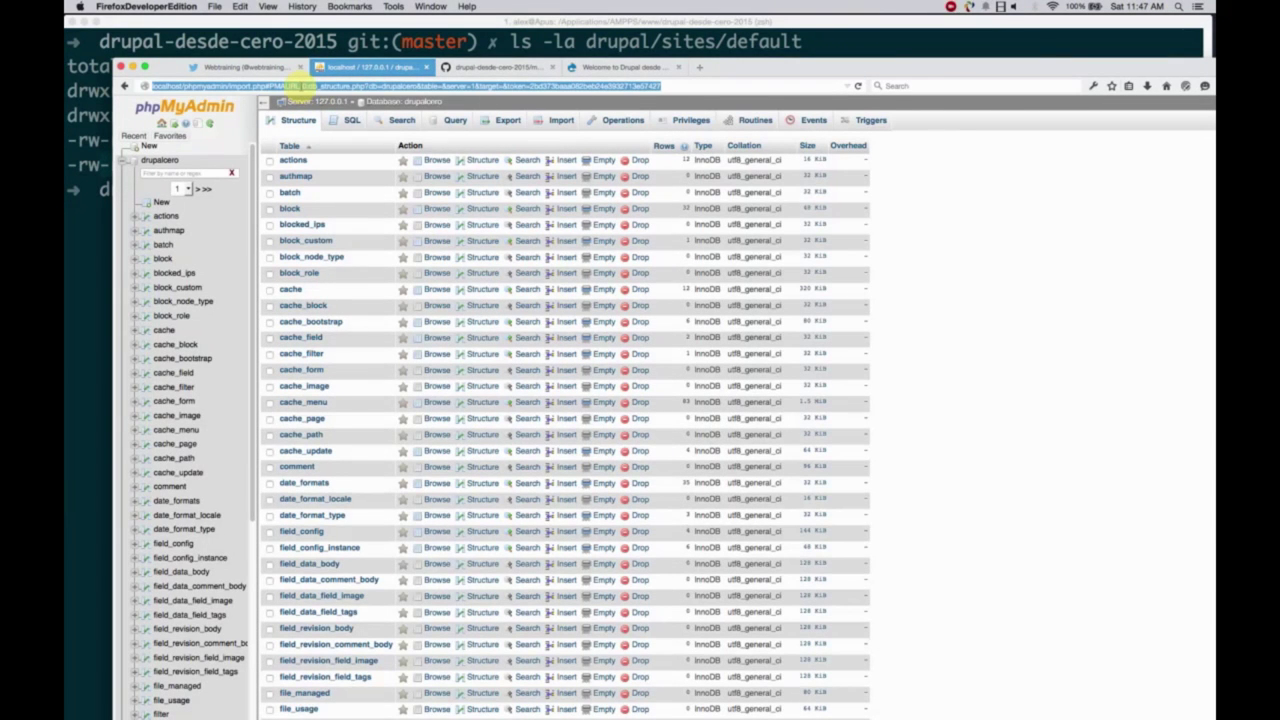
# - Open the localhost AMPPS panel and start a new domain named drupalcero
pyautogui.write('localhost/')
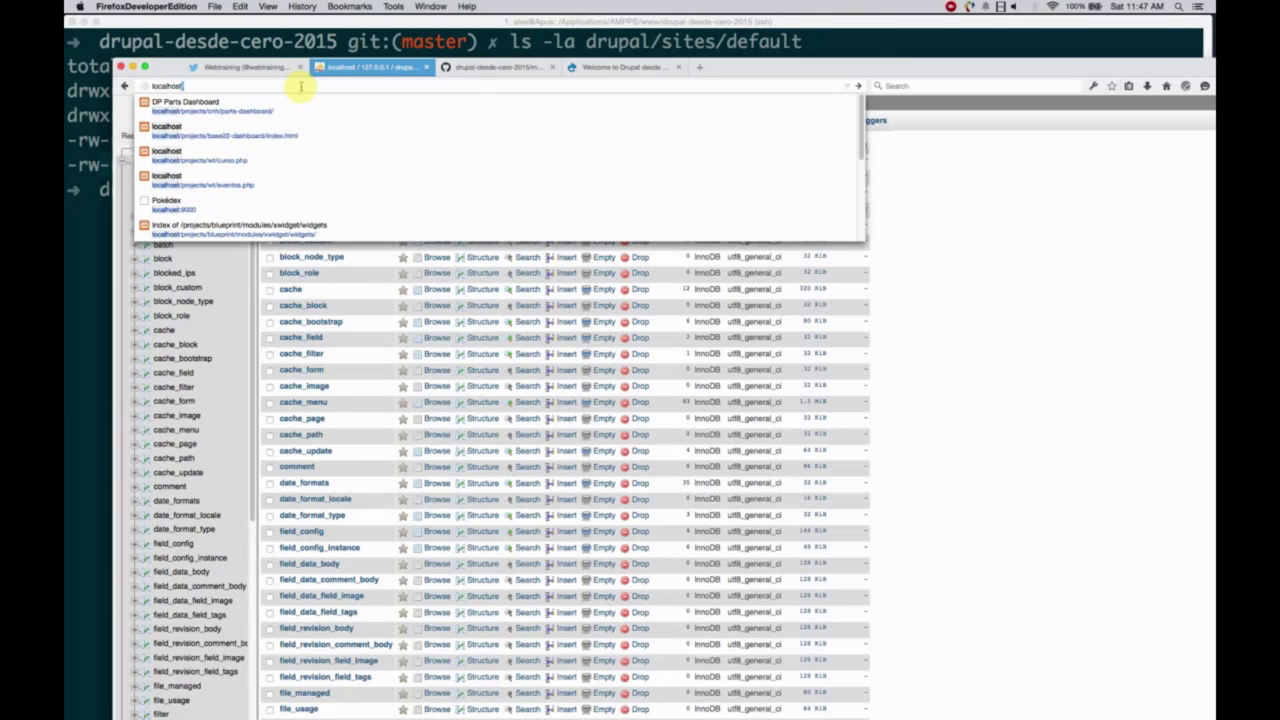
pyautogui.press('Return')
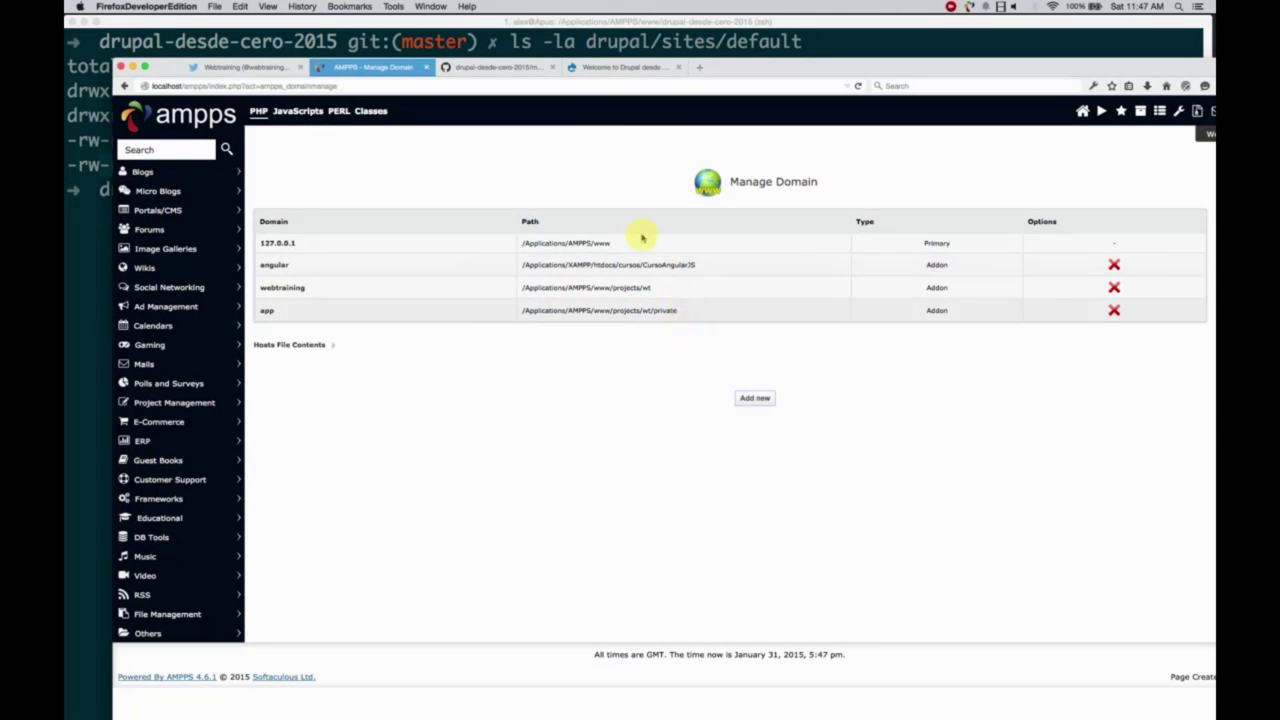
pyautogui.click(755, 400)
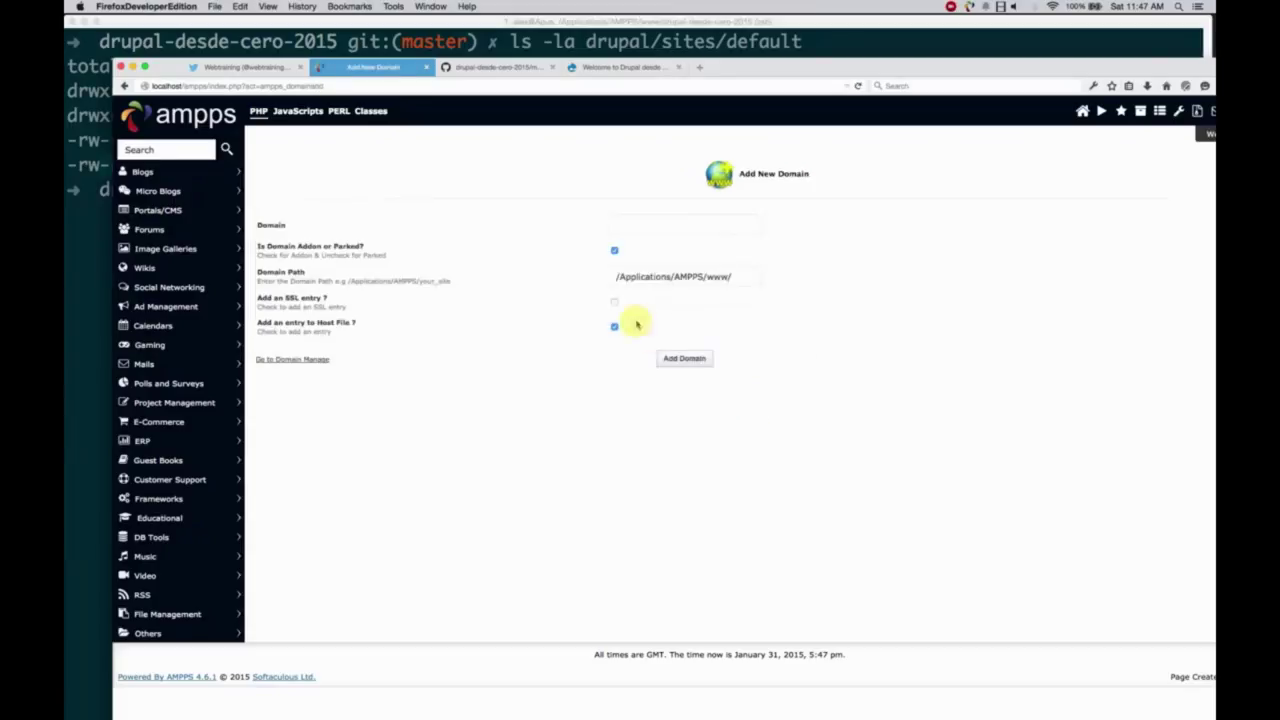
pyautogui.click(649, 230)
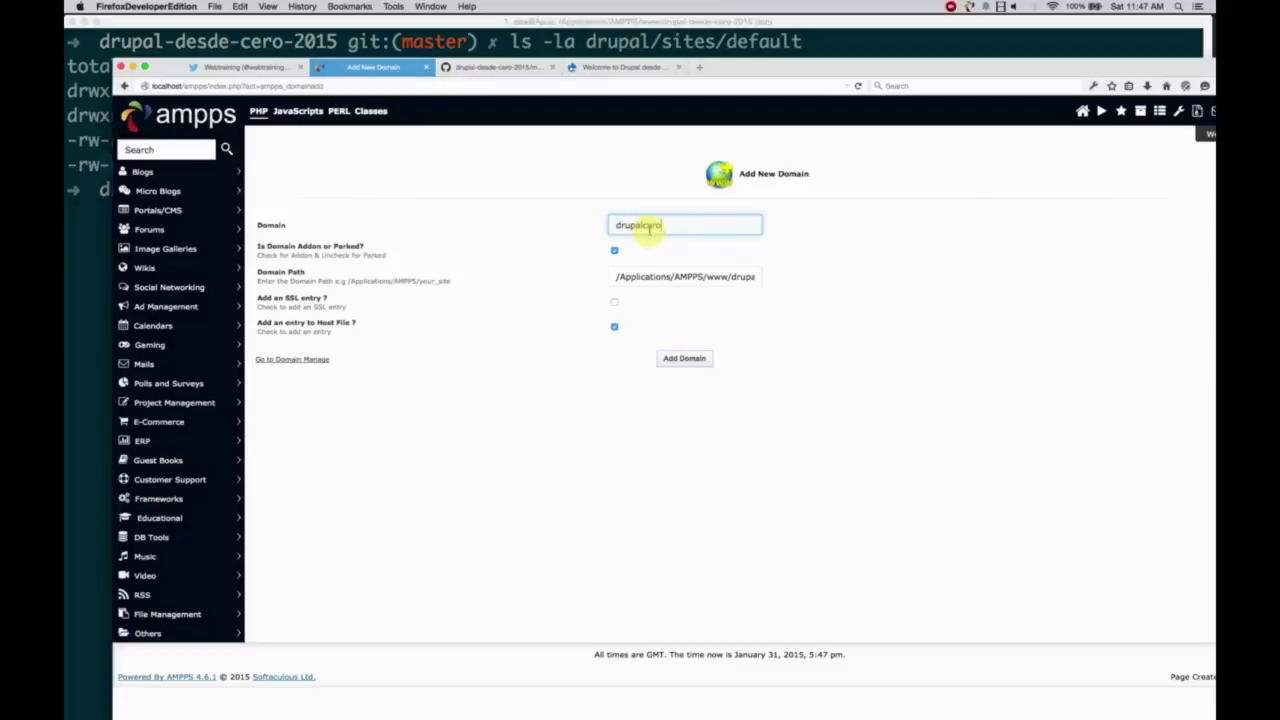
pyautogui.click(727, 276)
pyautogui.press('End')
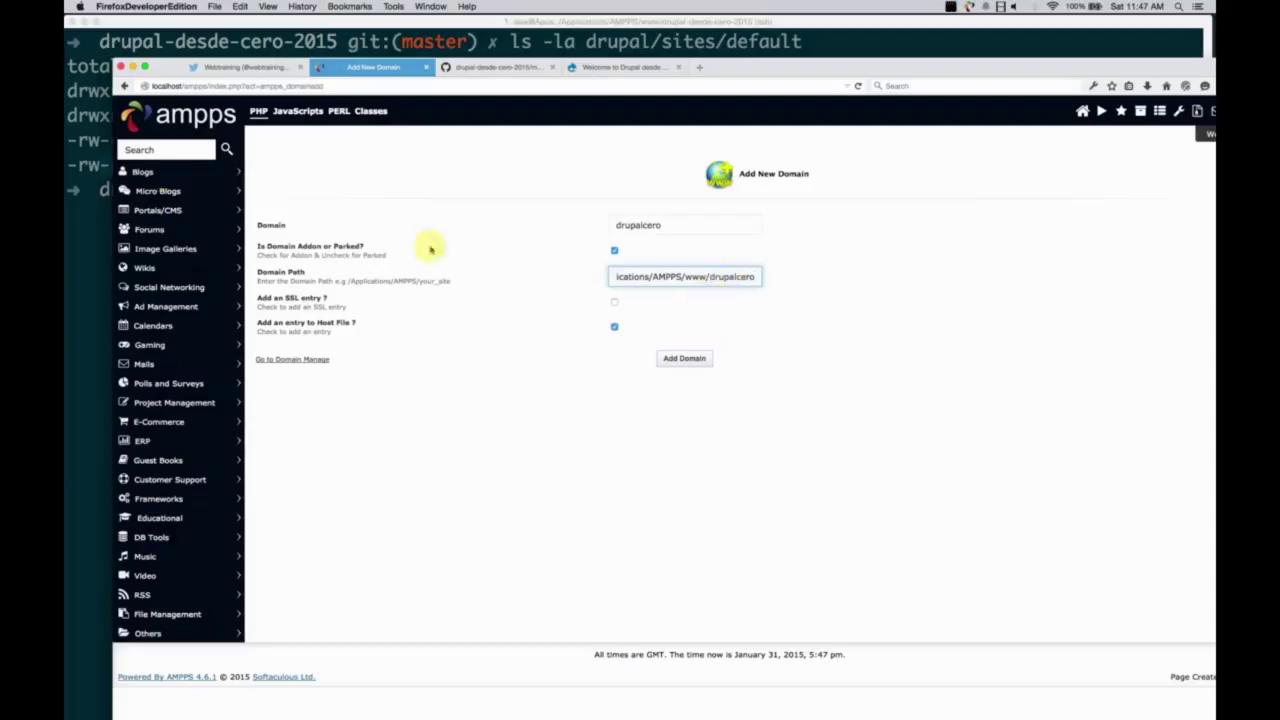
# - In iTerm, cd into drupal and print its full path with pwd
pyautogui.click(88, 214)
pyautogui.write('pwd')
pyautogui.press('Return')
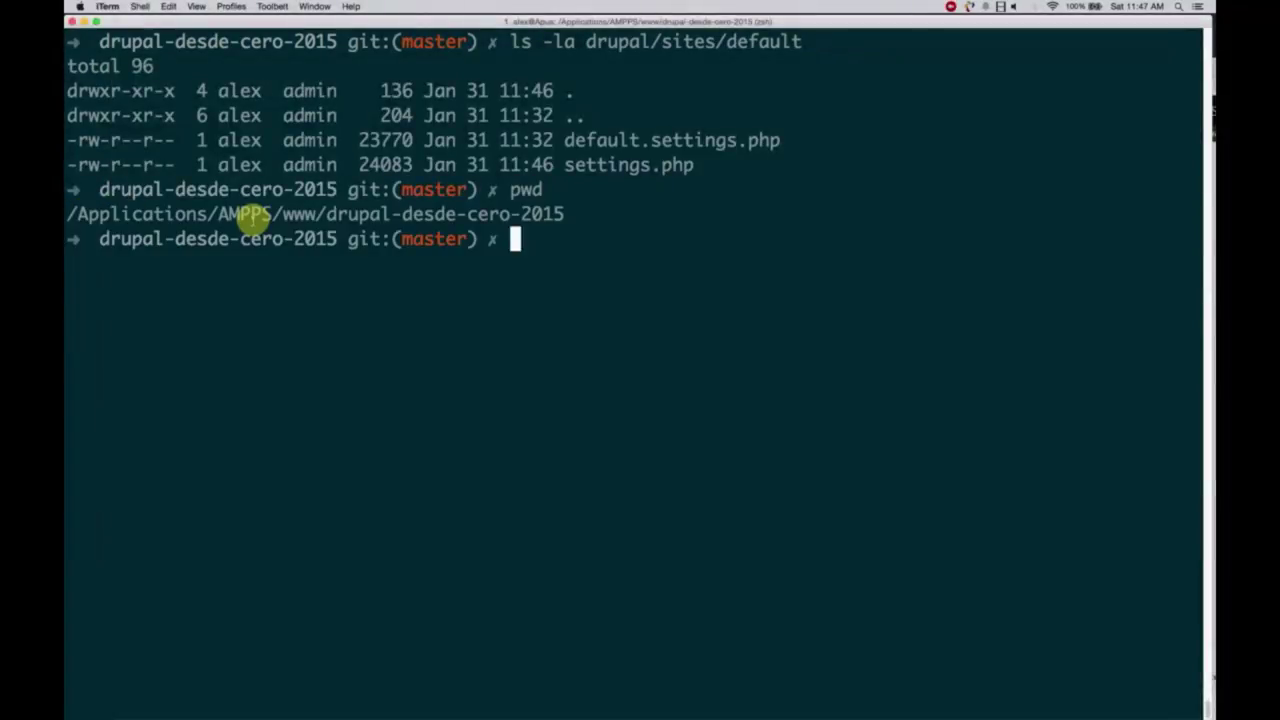
pyautogui.write('cd drupal')
pyautogui.press('Return')
pyautogui.write('pwd')
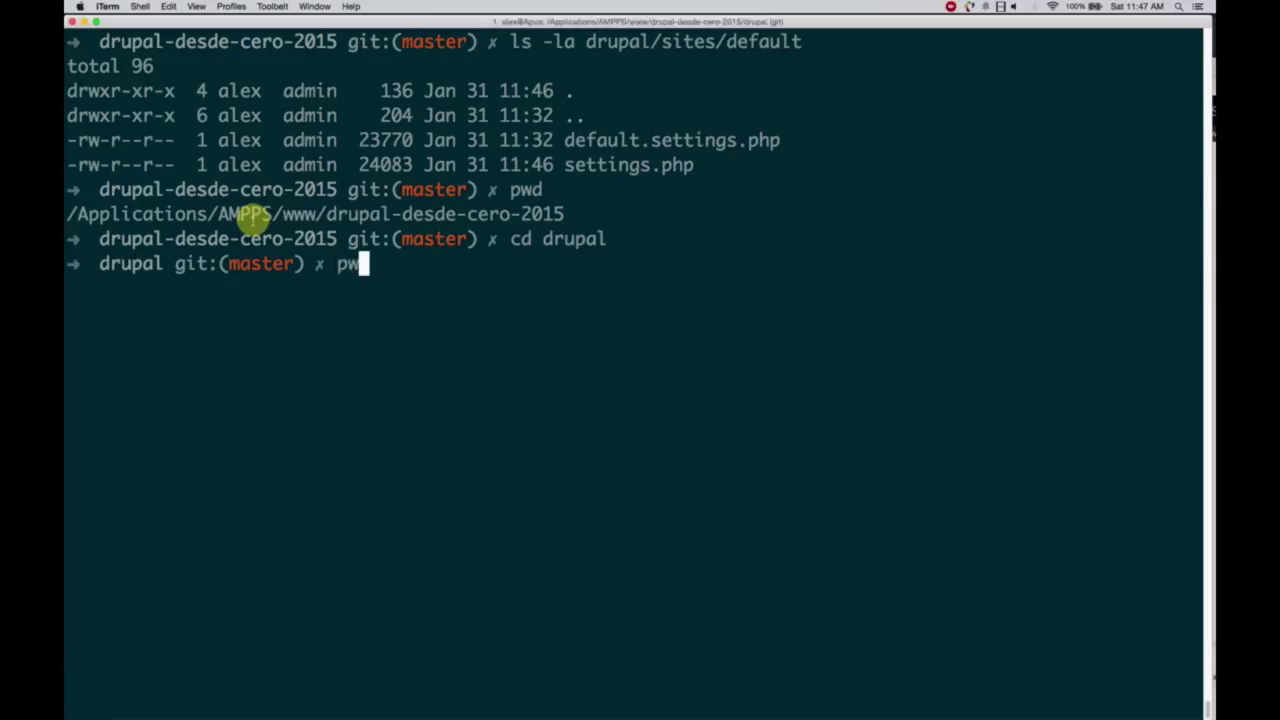
pyautogui.press('Return')
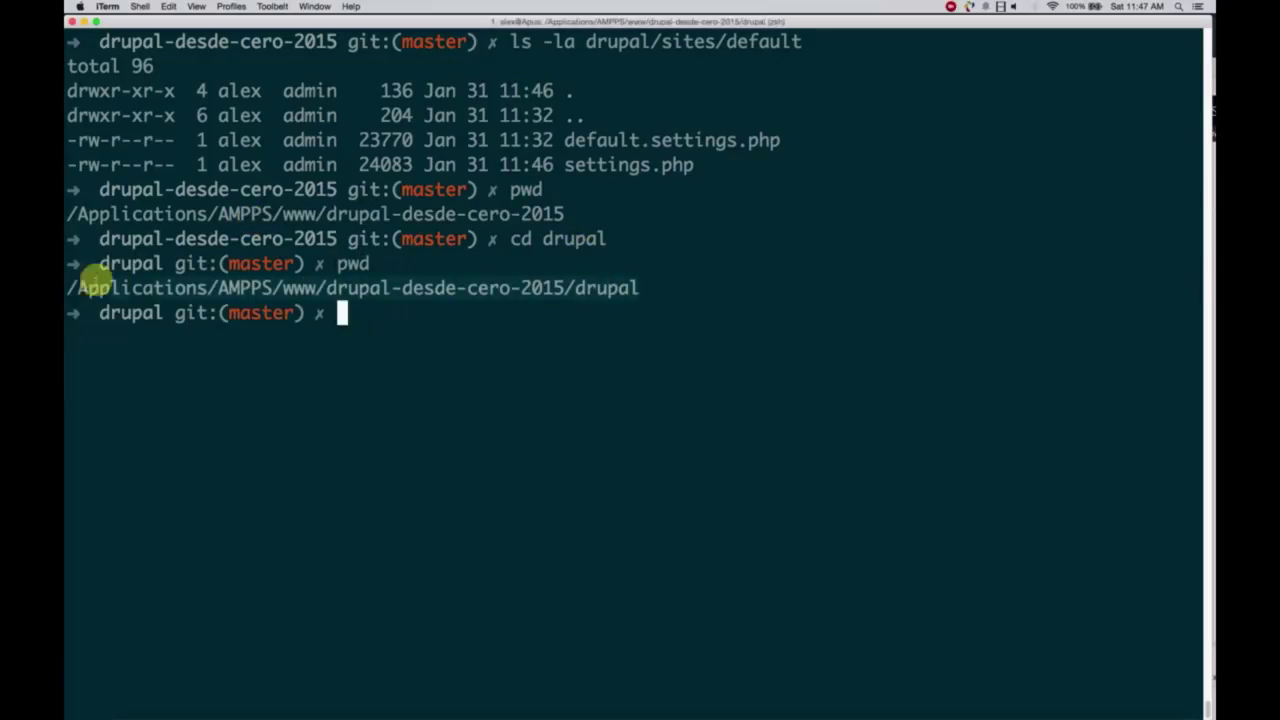
# - Set the domain path to /Applications/AMPPS/www/drupal-desde-cero-2015/drupal and add the domain, authorising with the system password
pyautogui.rightClick(158, 290)
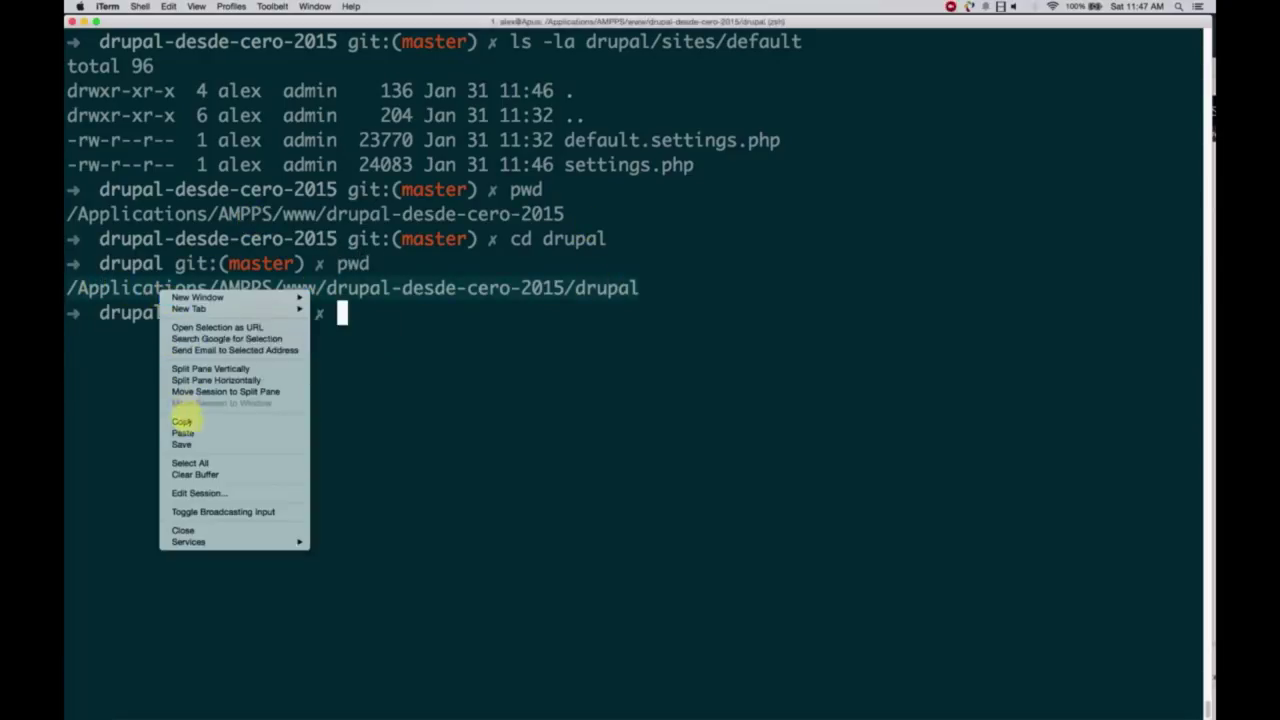
pyautogui.press('super+Tab')
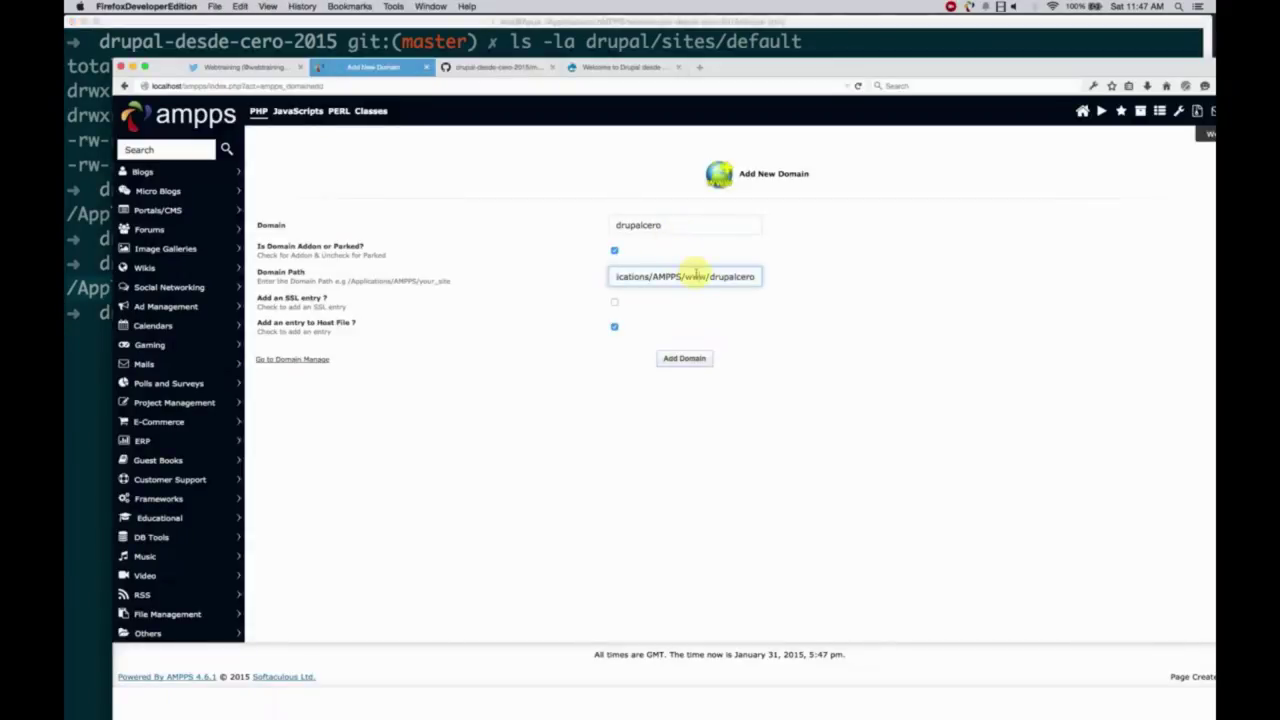
pyautogui.tripleClick(694, 276)
pyautogui.press('BackSpace')
pyautogui.write('/Applications/AMPPS/www/drupal-desde-cero-2015/drupal')
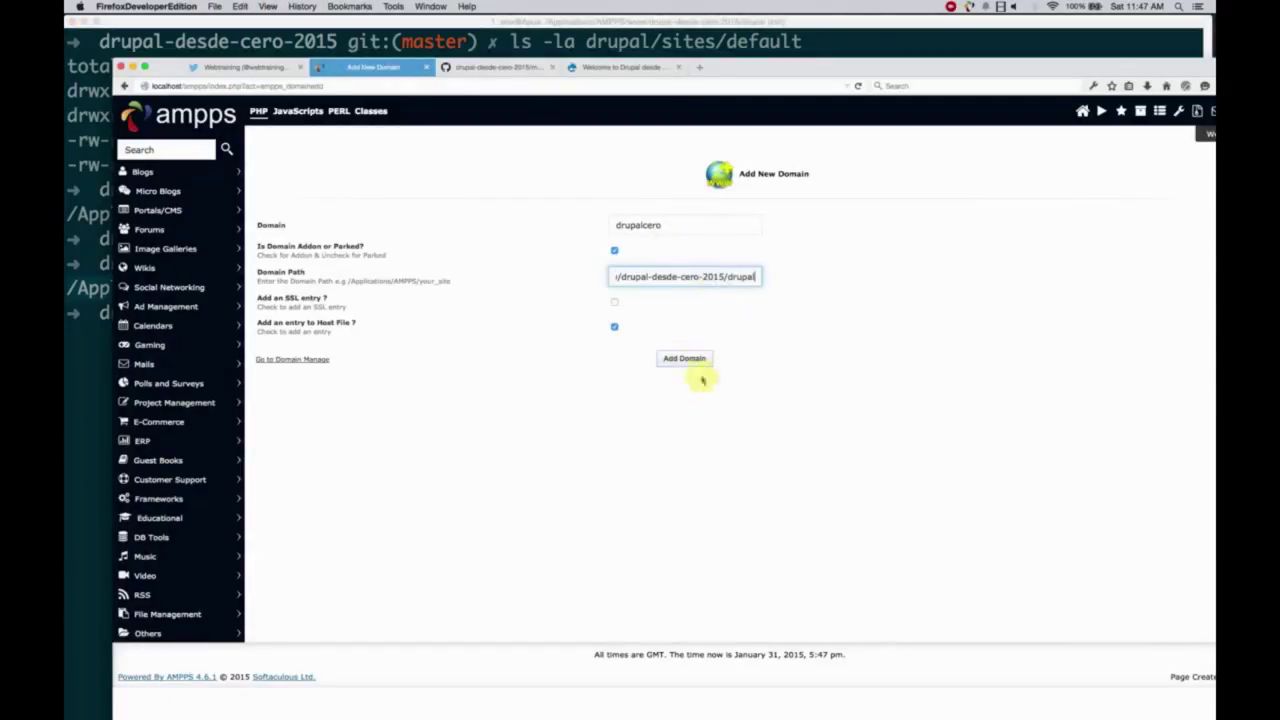
pyautogui.click(682, 361)
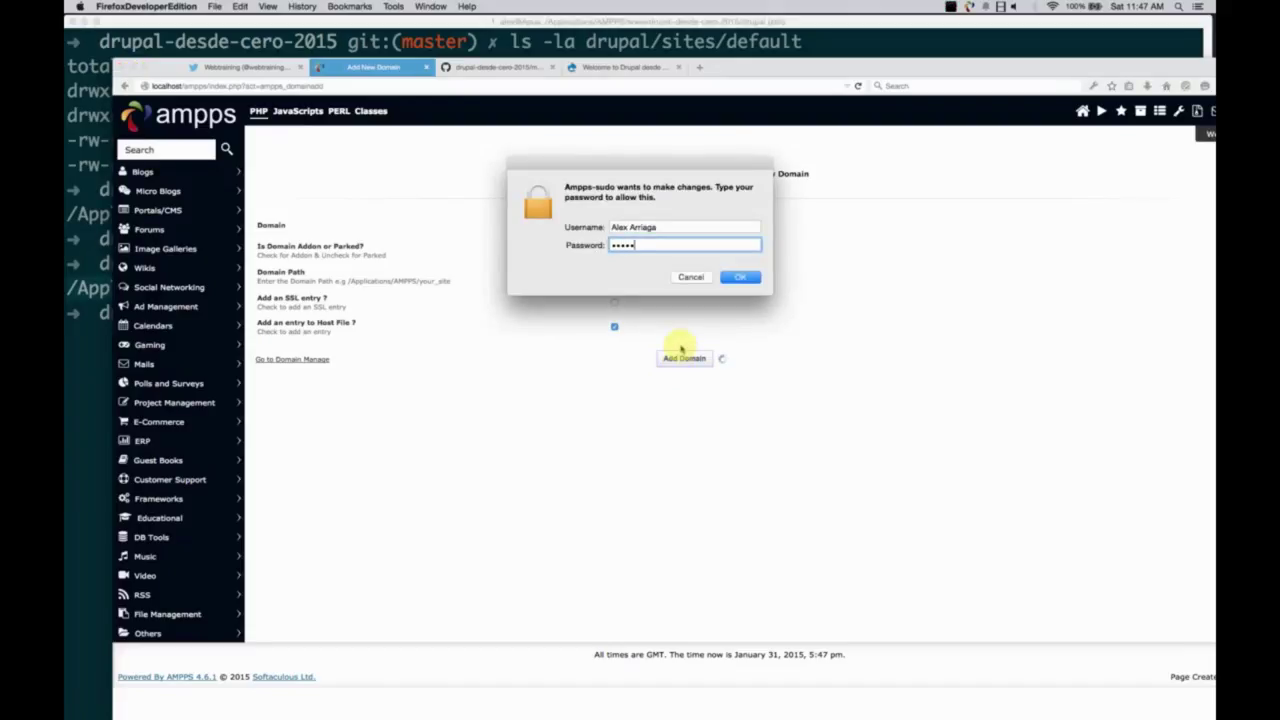
pyautogui.press('Return')
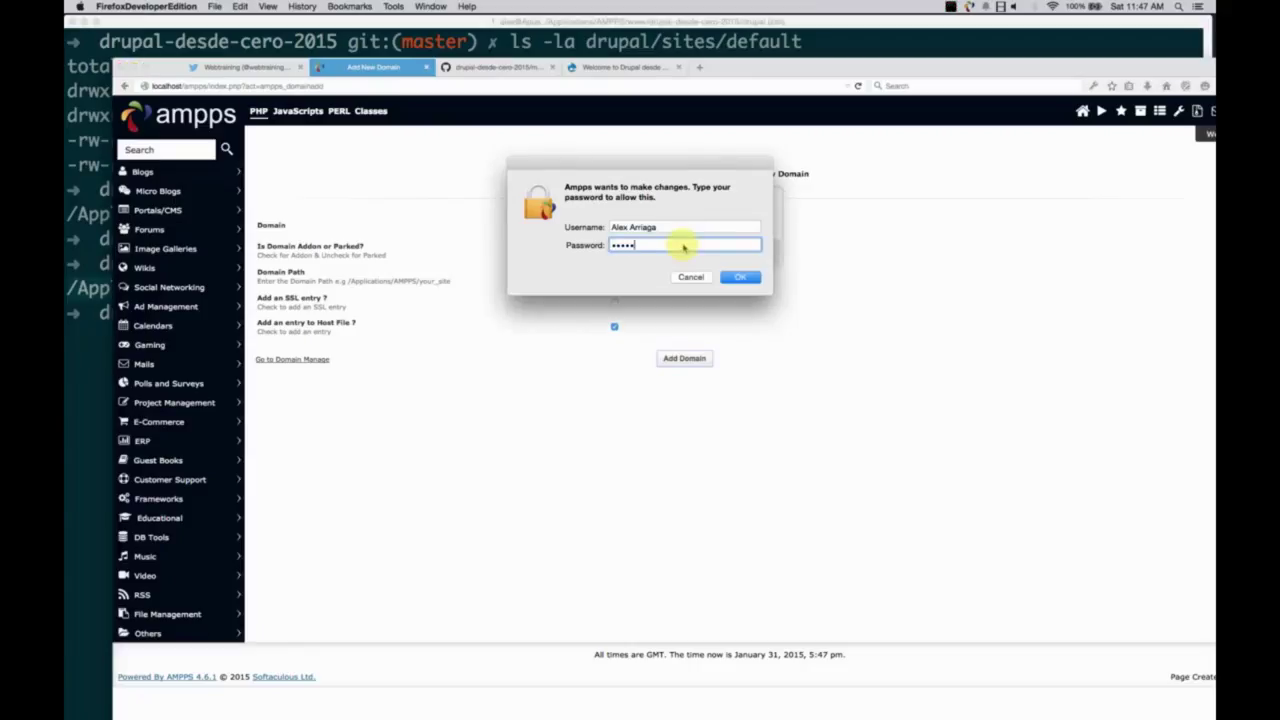
pyautogui.press('Return')
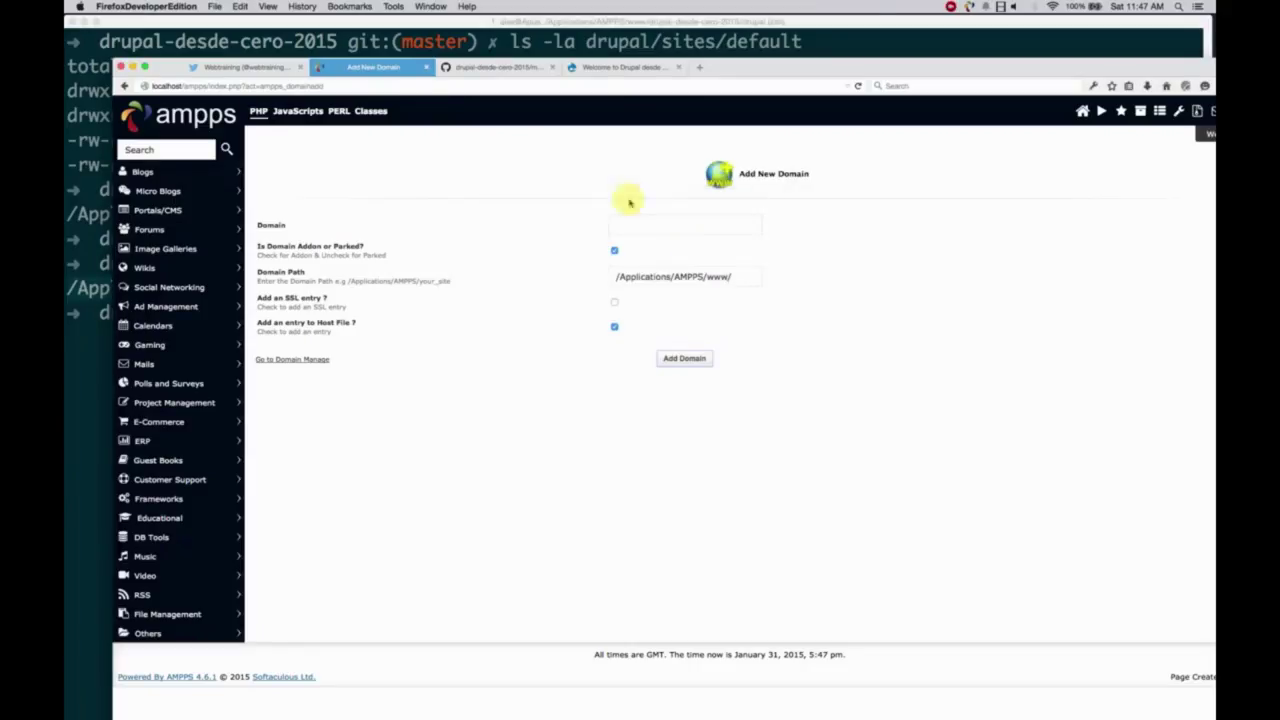
# - Open Manage Domains and highlight the drupalcero domain's path
pyautogui.click(167, 151)
pyautogui.write('d')
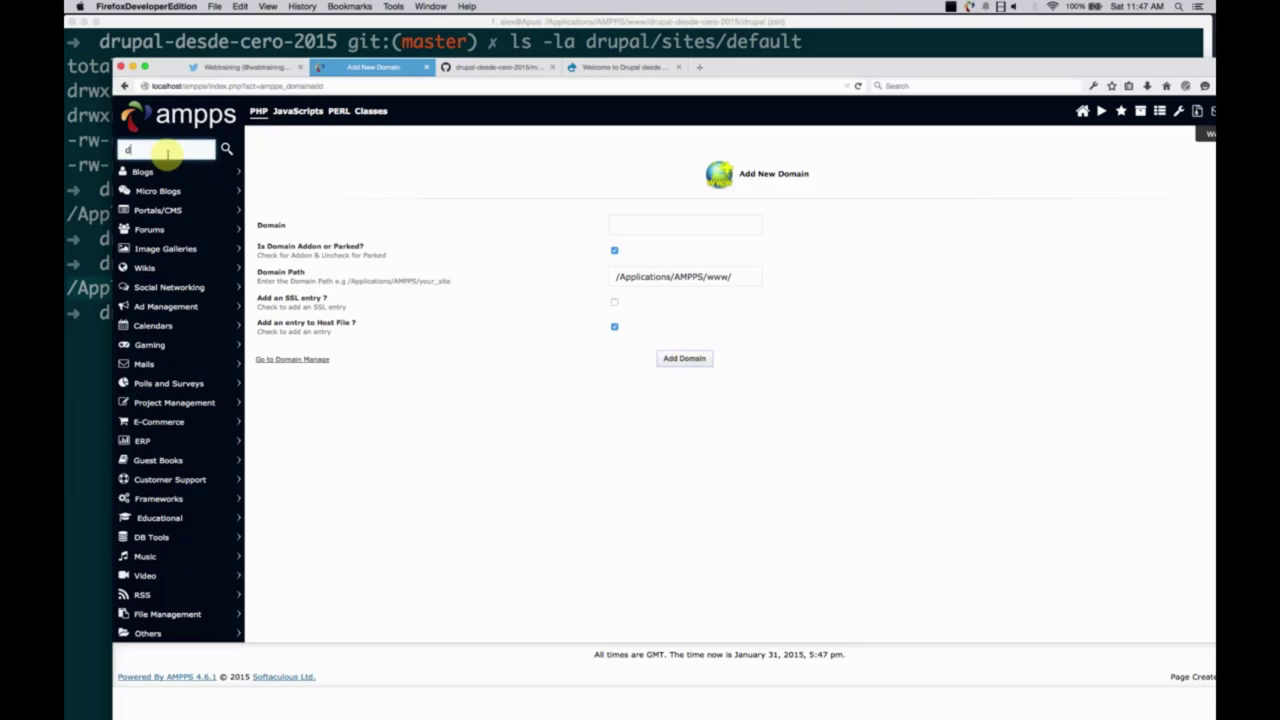
pyautogui.write('rup')
pyautogui.click(188, 124)
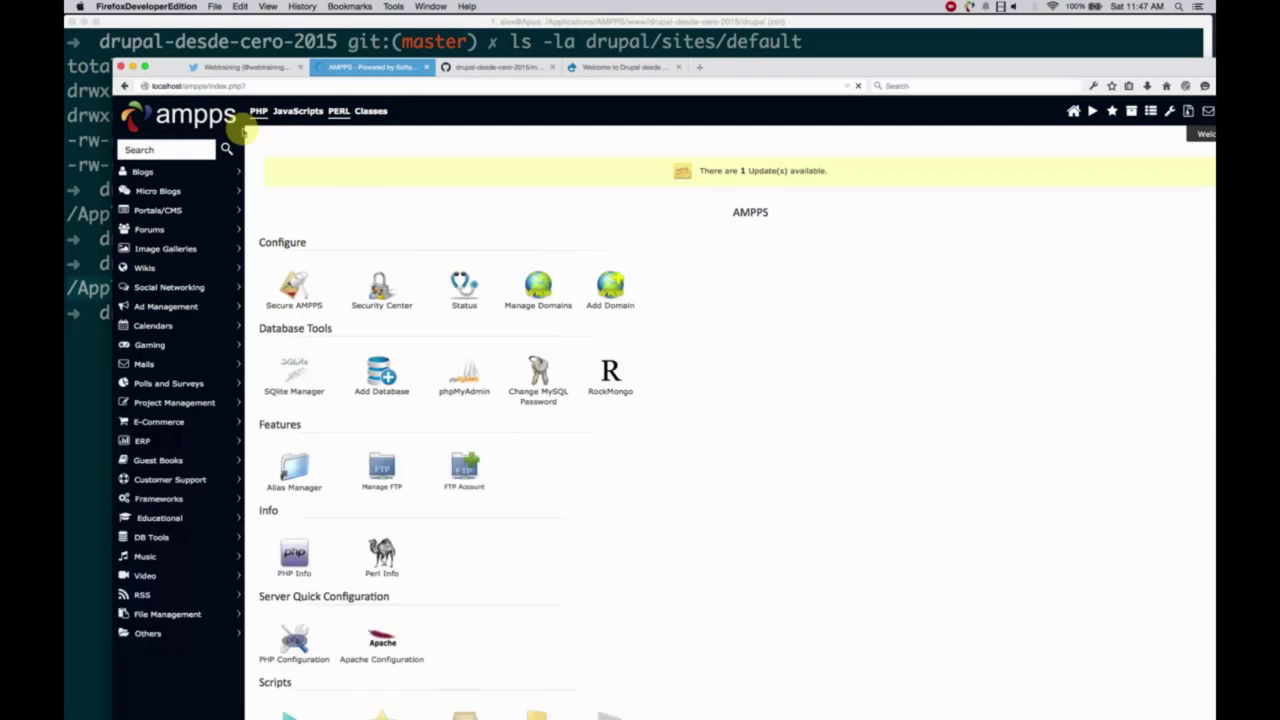
pyautogui.click(538, 287)
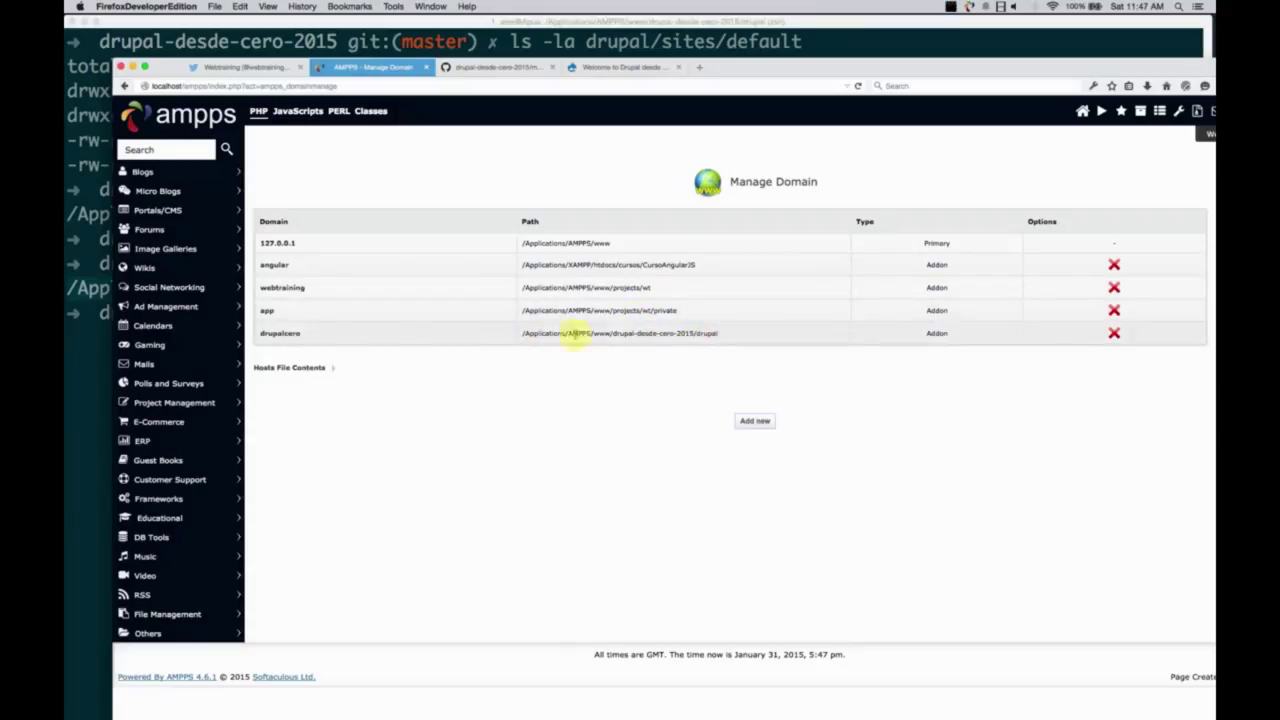
pyautogui.moveTo(604, 335); pyautogui.dragTo(286, 334)
# - Open the Drupal site at the drupalcero/ address
pyautogui.click(585, 70)
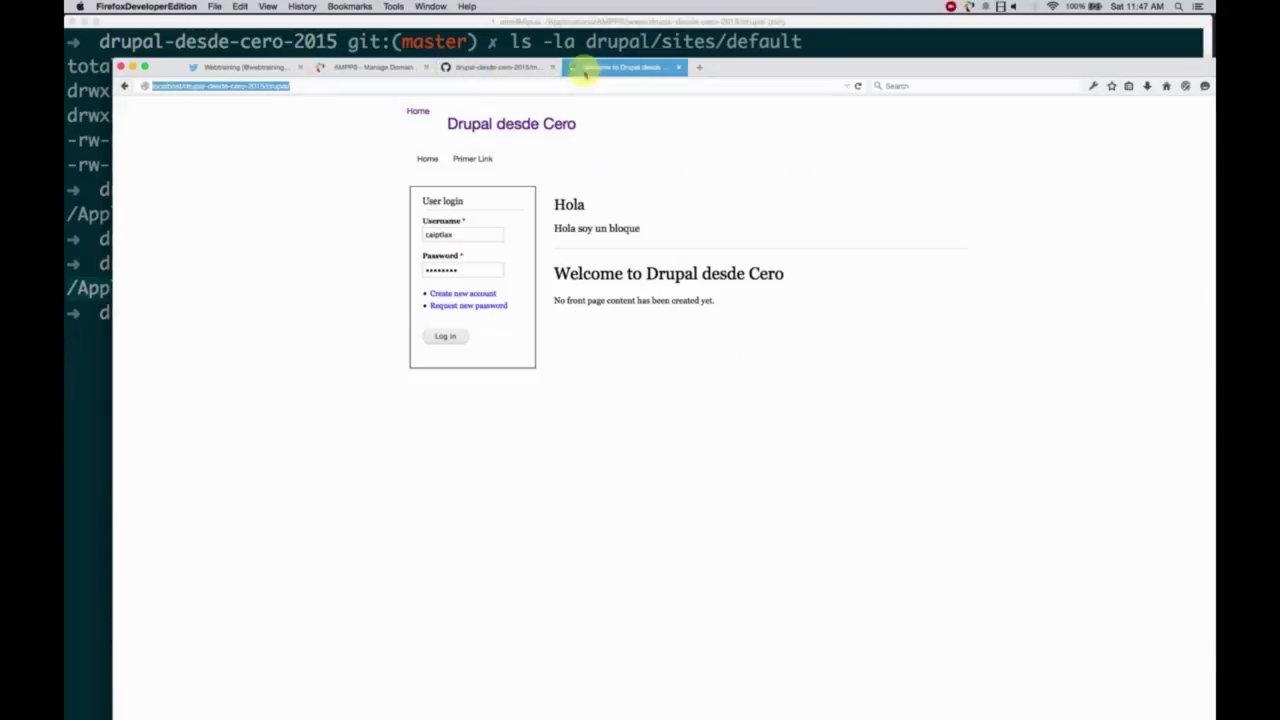
pyautogui.click(200, 89)
pyautogui.press('super+a')
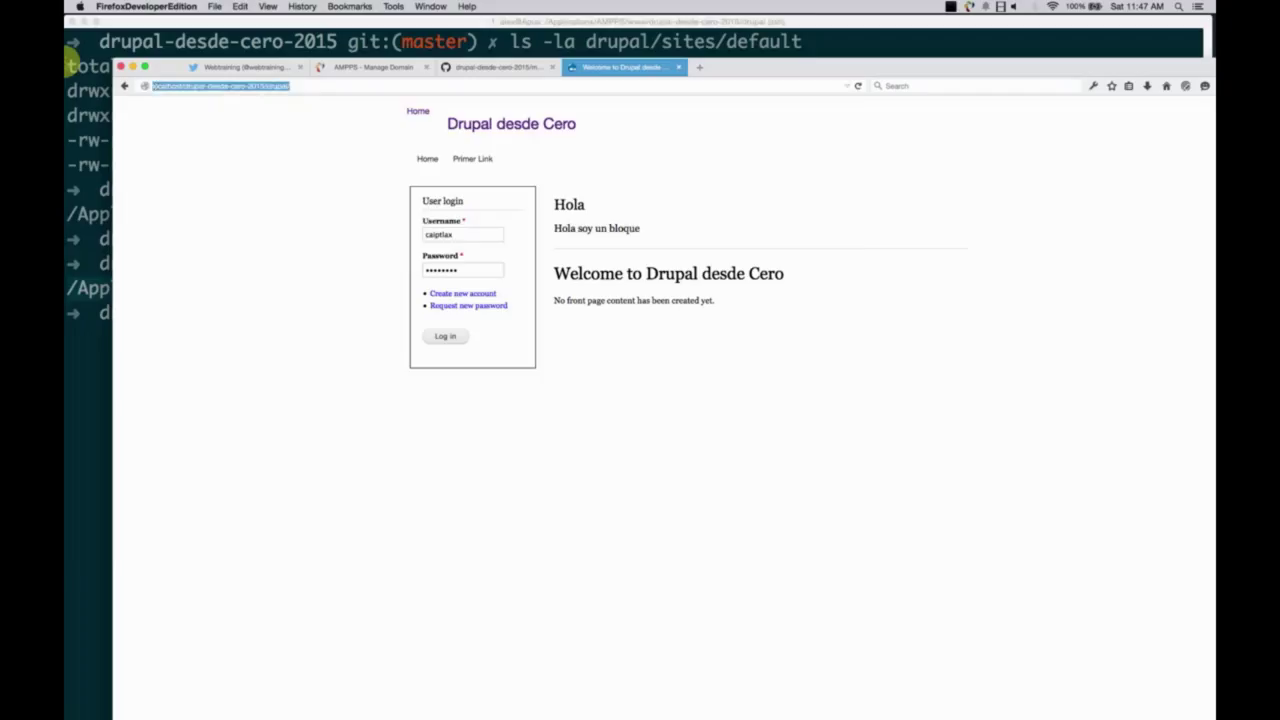
pyautogui.write('drup')
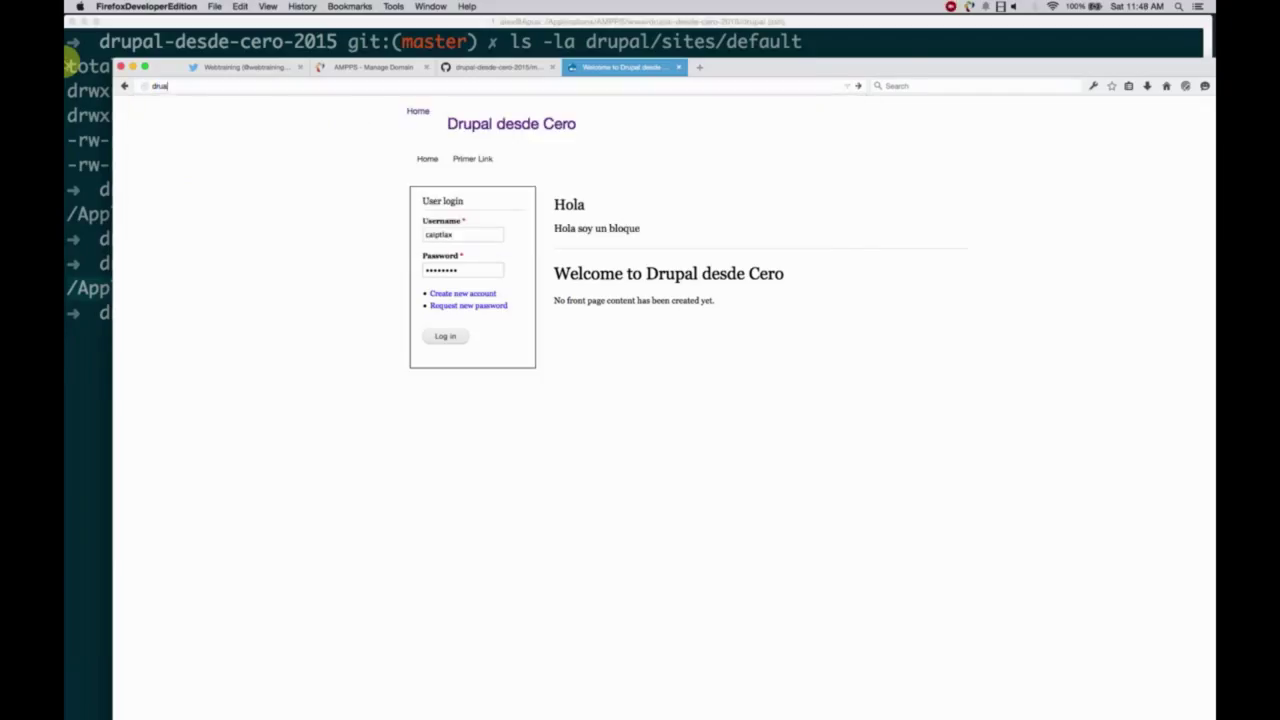
pyautogui.write('al-desde-cero/')
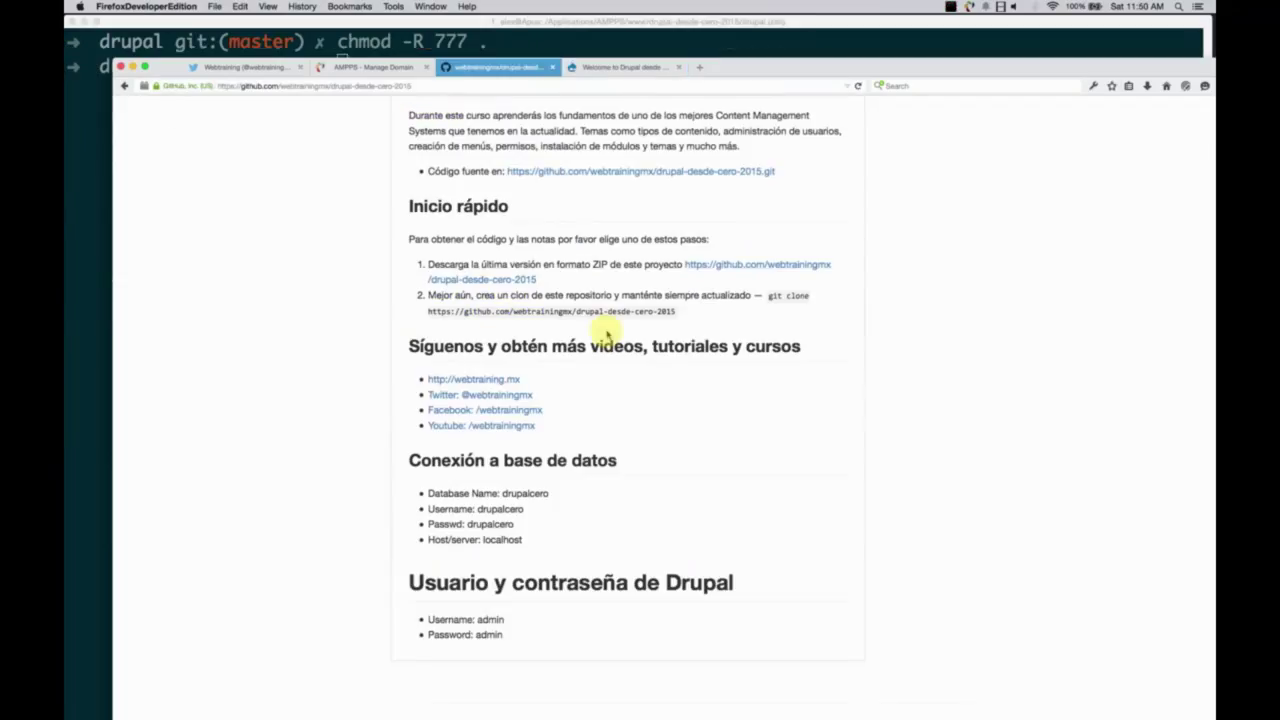
# - Log in with the copied administrator username and dismiss the save-password prompt
pyautogui.rightClick(490, 619)
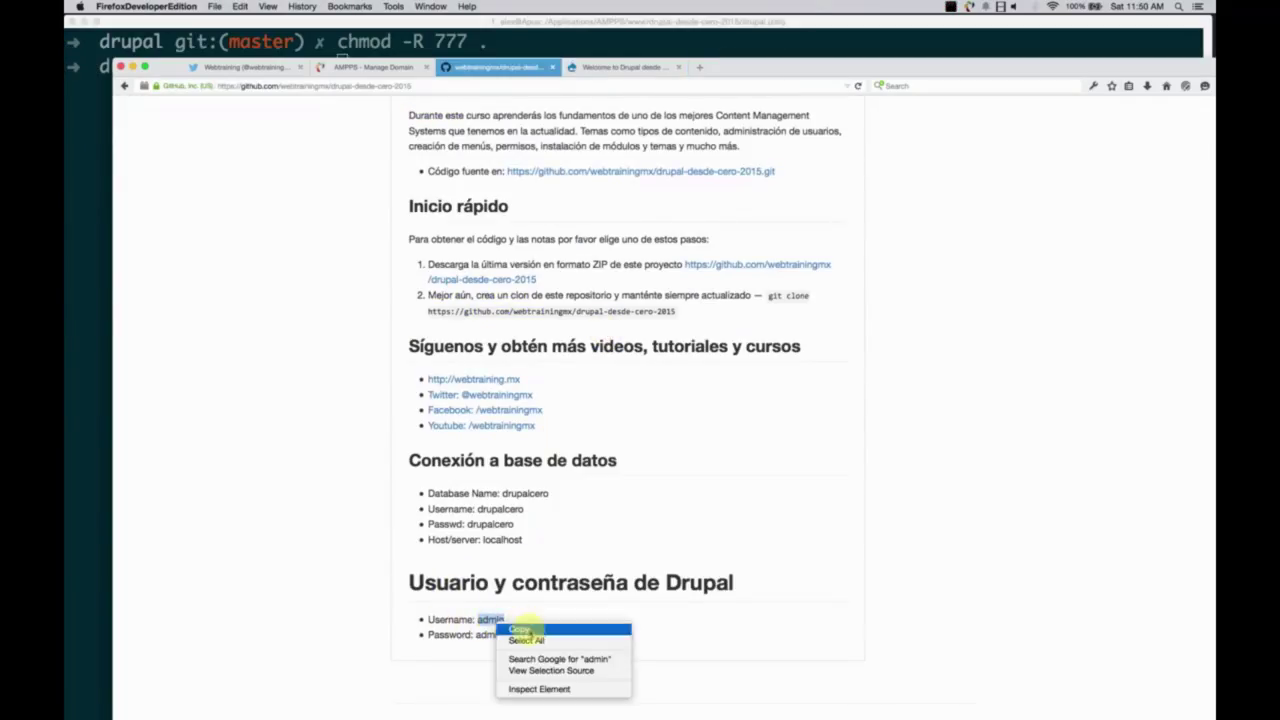
pyautogui.click(520, 628)
pyautogui.click(600, 67)
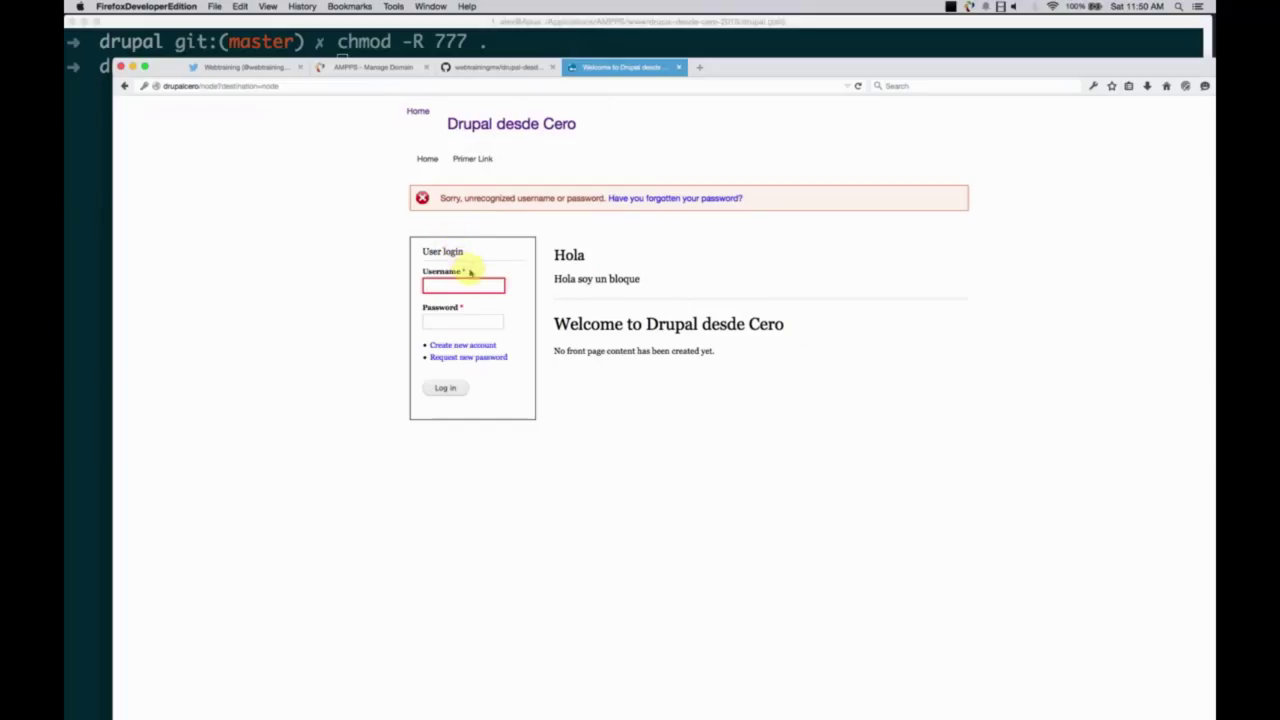
pyautogui.press('super+v')
pyautogui.click(443, 321)
pyautogui.press('super+v')
pyautogui.click(445, 388)
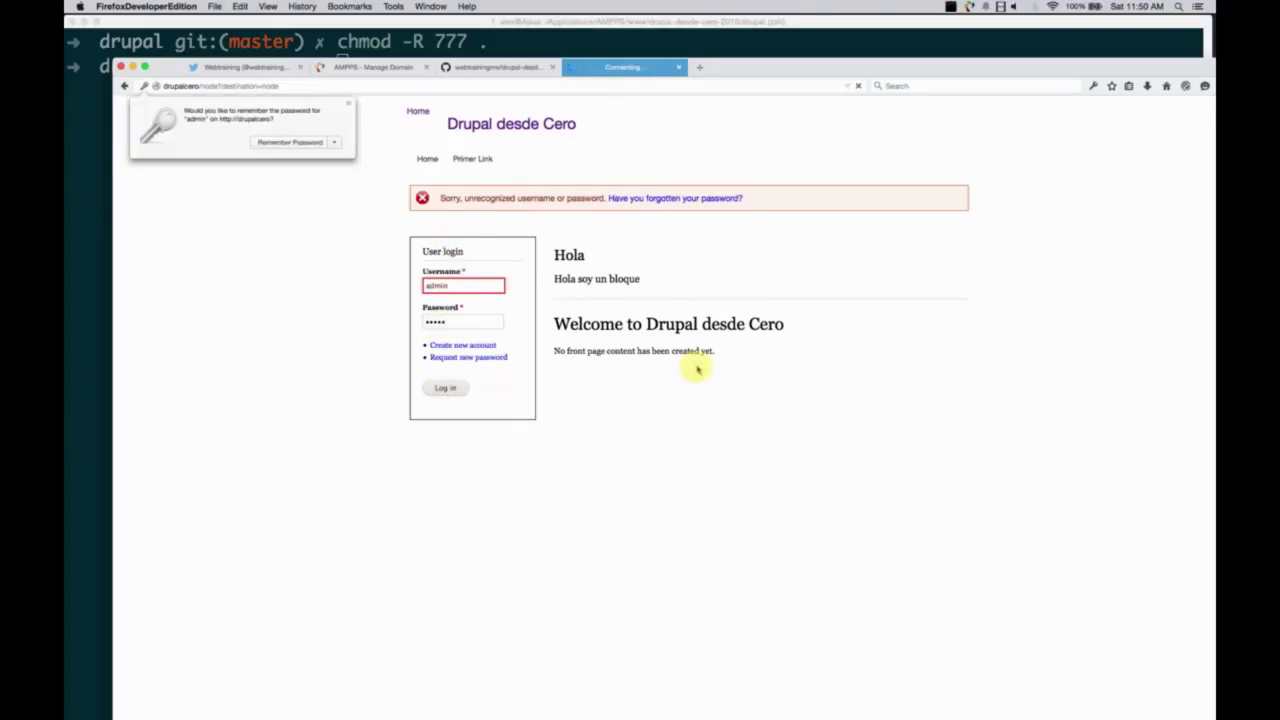
pyautogui.click(352, 105)
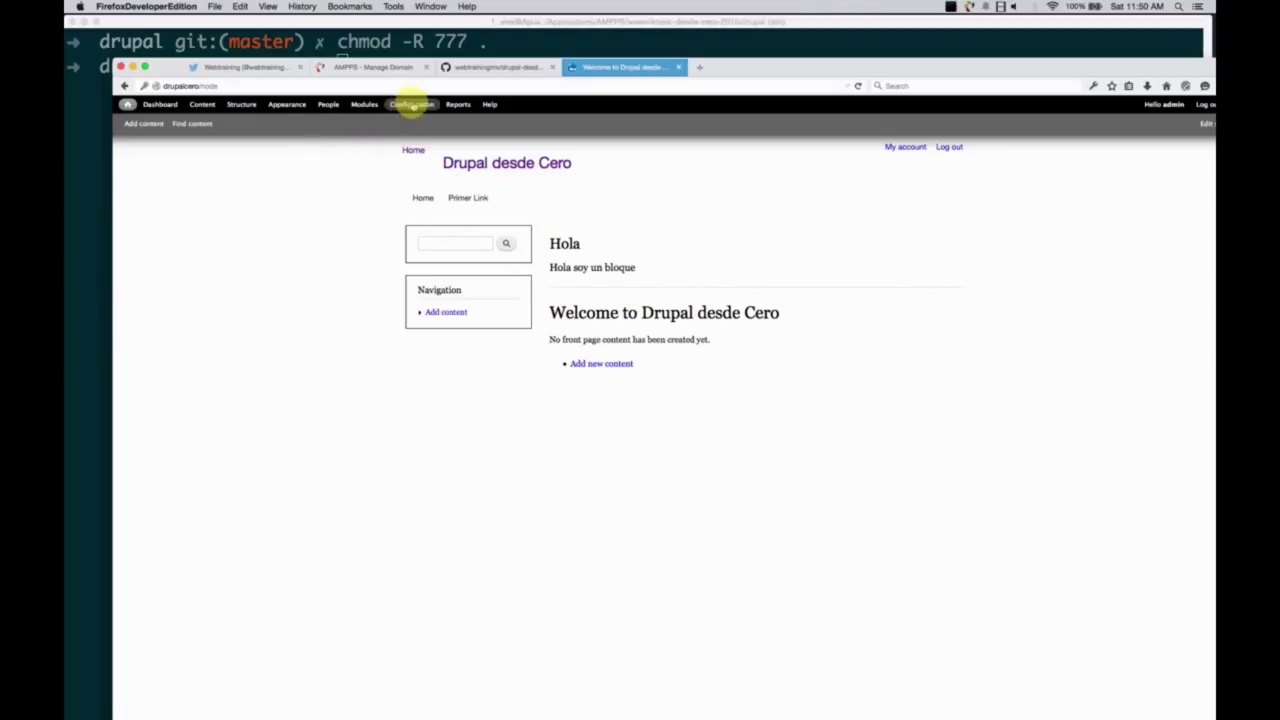
# - Enable Garland and set it as the default theme under Appearance, then view the front page
pyautogui.click(289, 106)
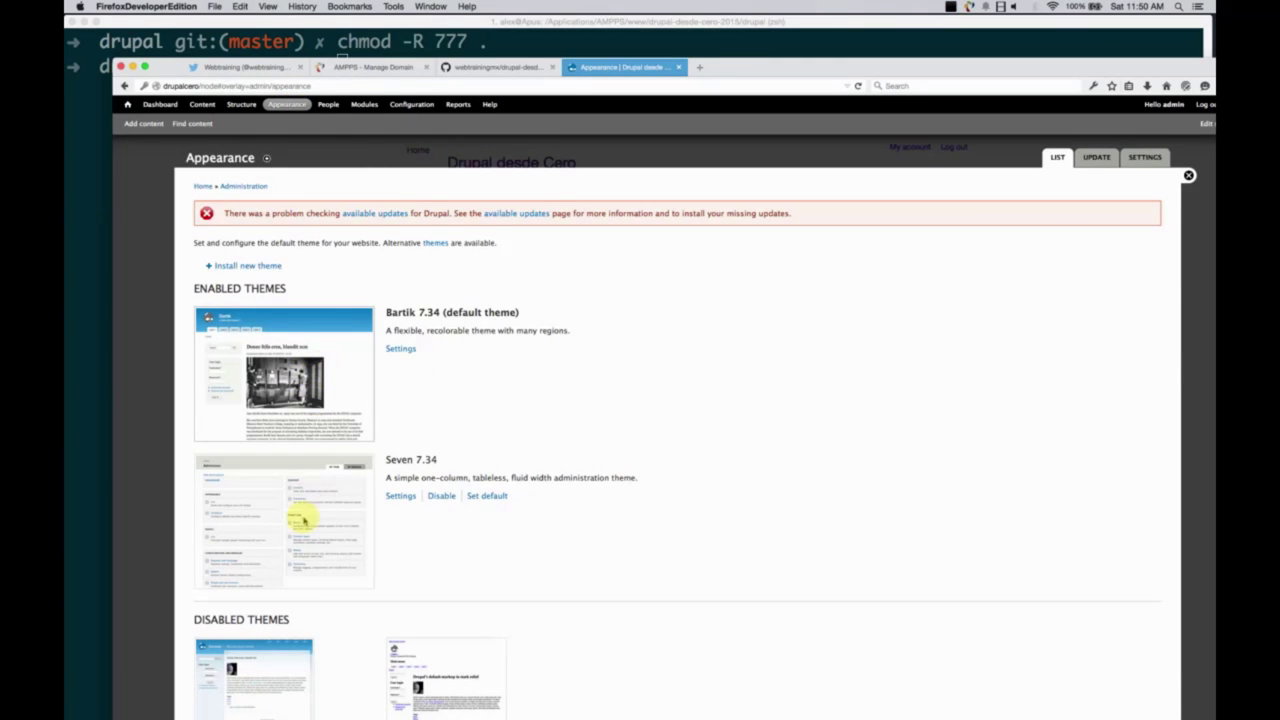
pyautogui.scroll(-5, 291, 489)
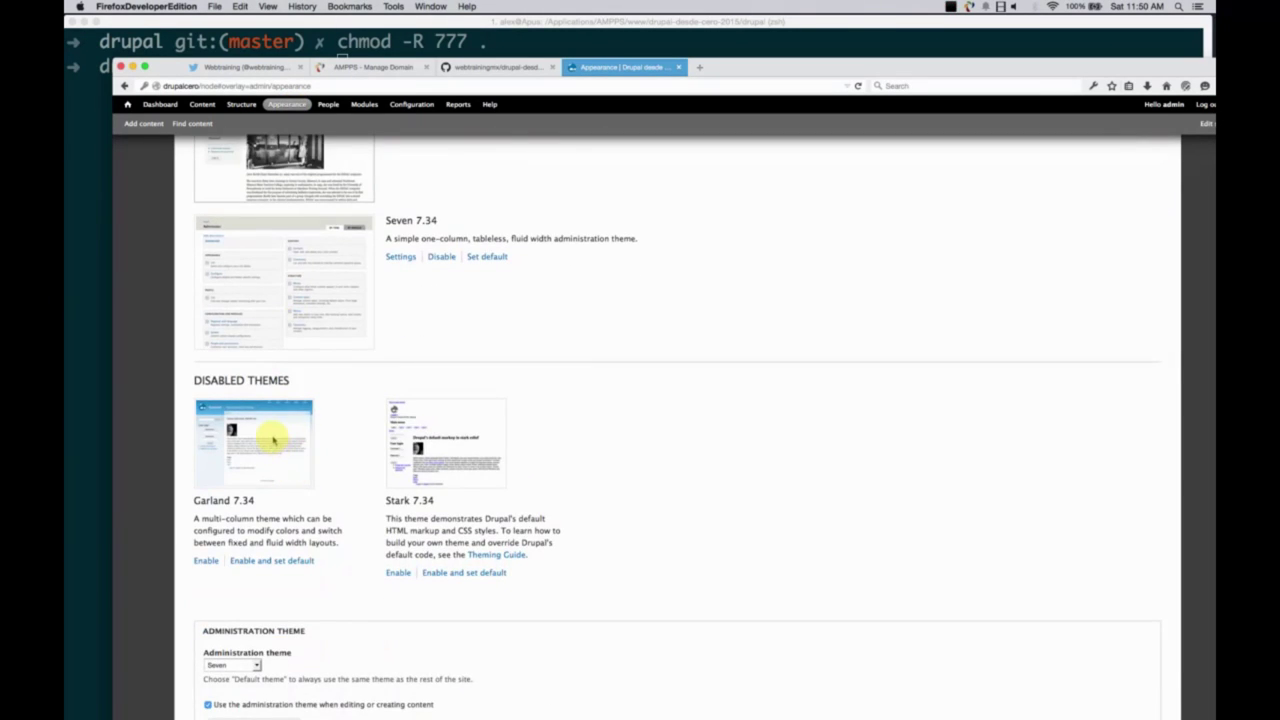
pyautogui.click(241, 560)
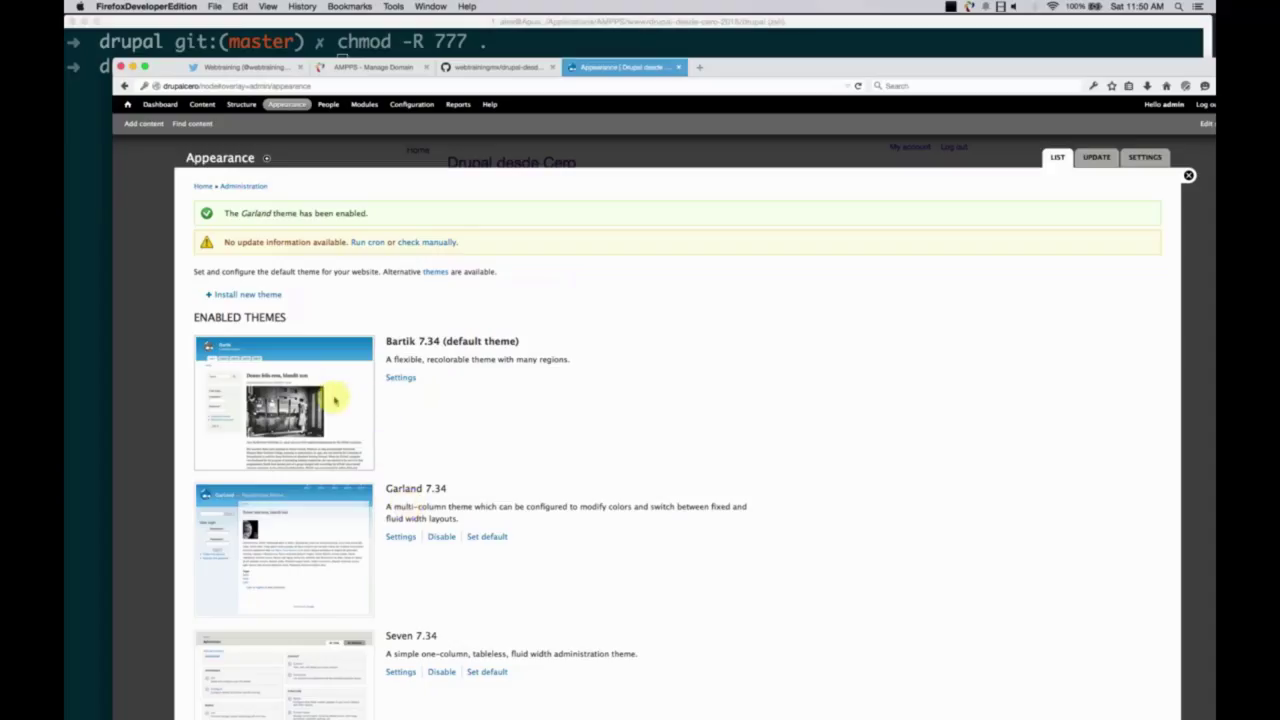
pyautogui.click(487, 537)
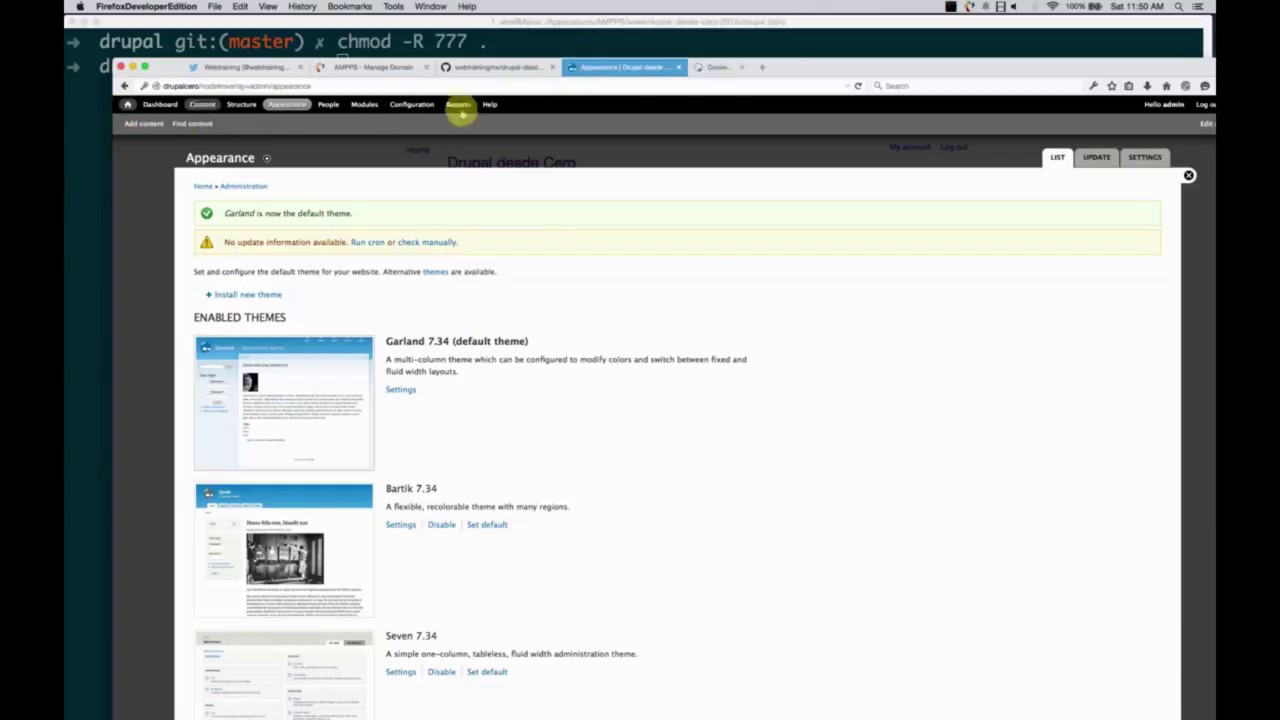
pyautogui.click(735, 67)
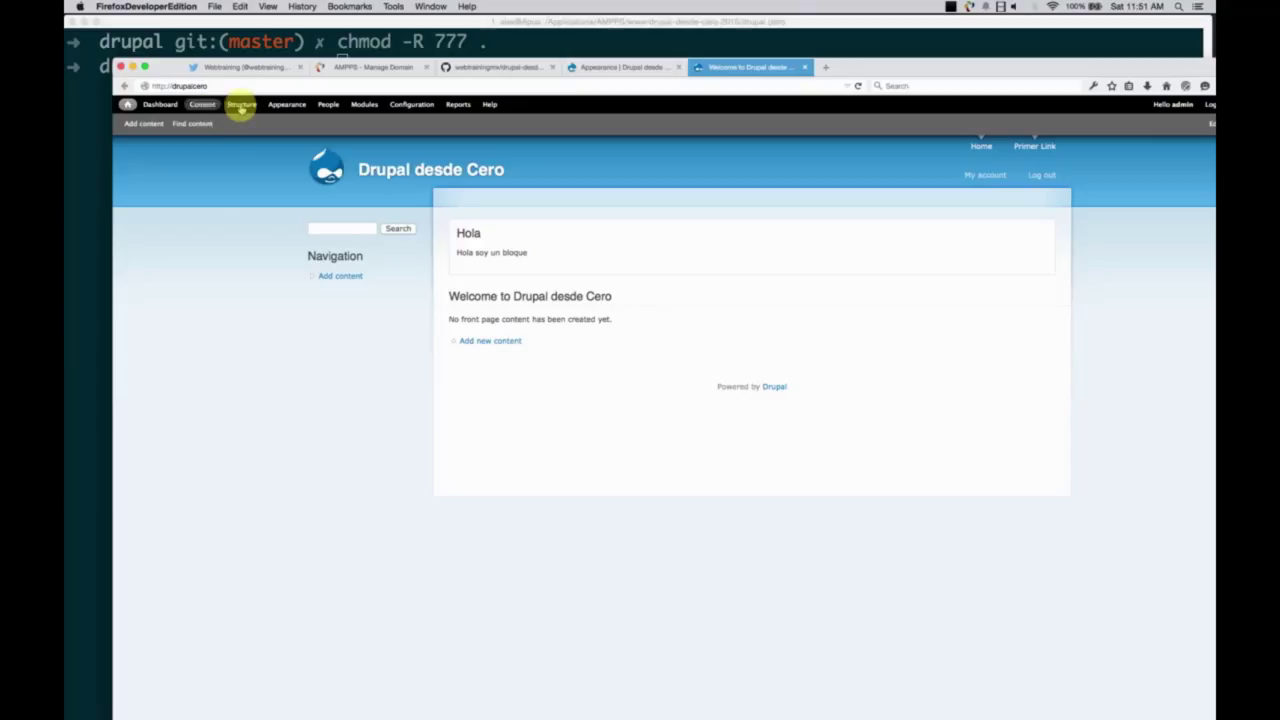
# - Go to Structure › Content types and open '+ Add content type'
pyautogui.click(242, 106)
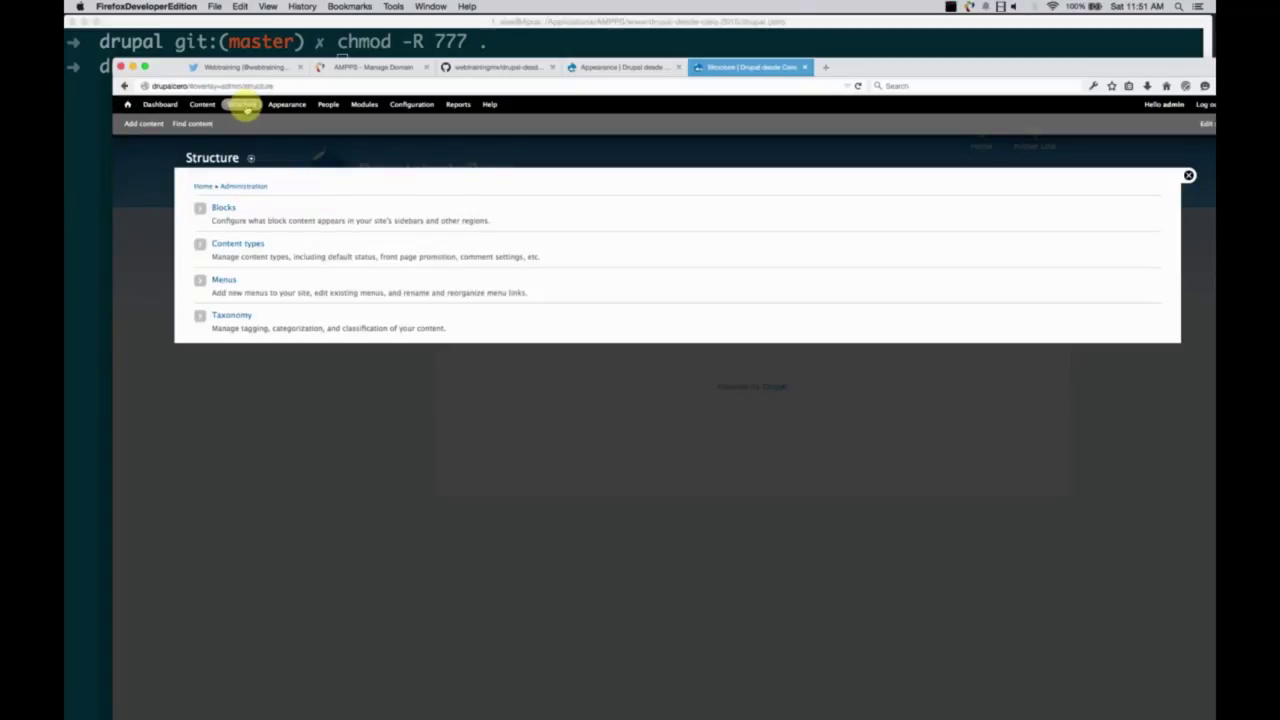
pyautogui.click(252, 245)
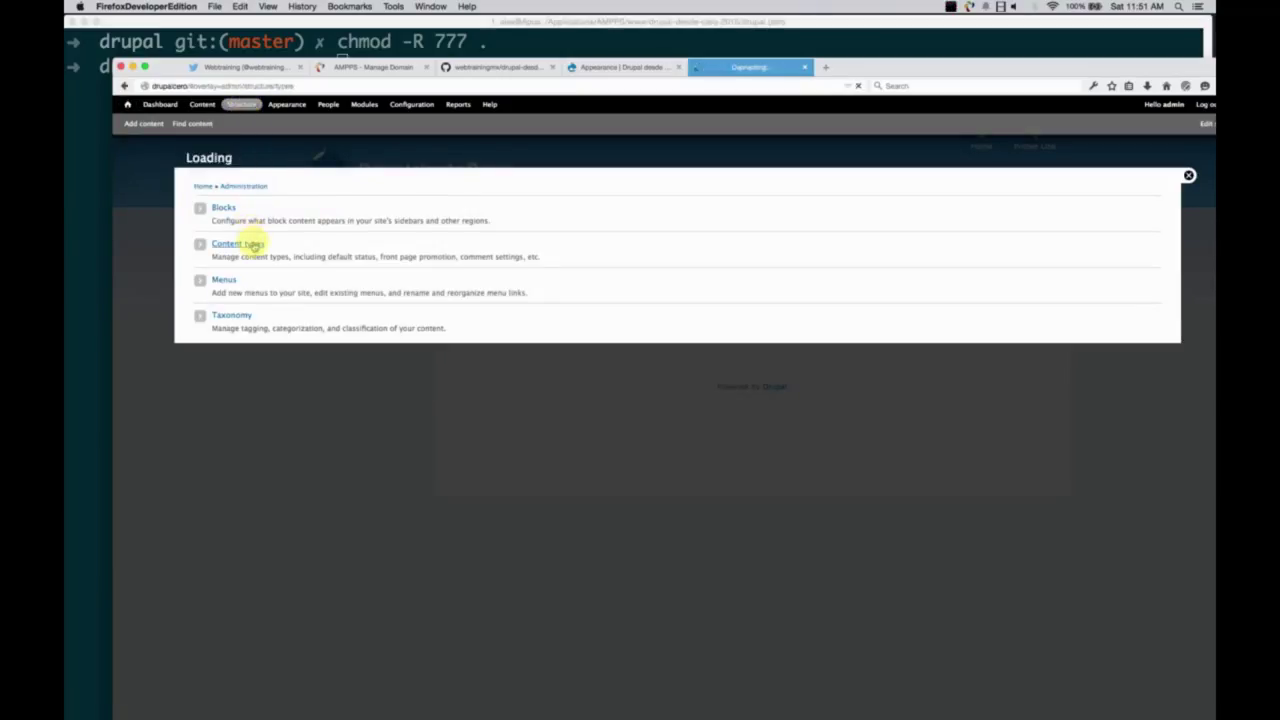
pyautogui.click(241, 105)
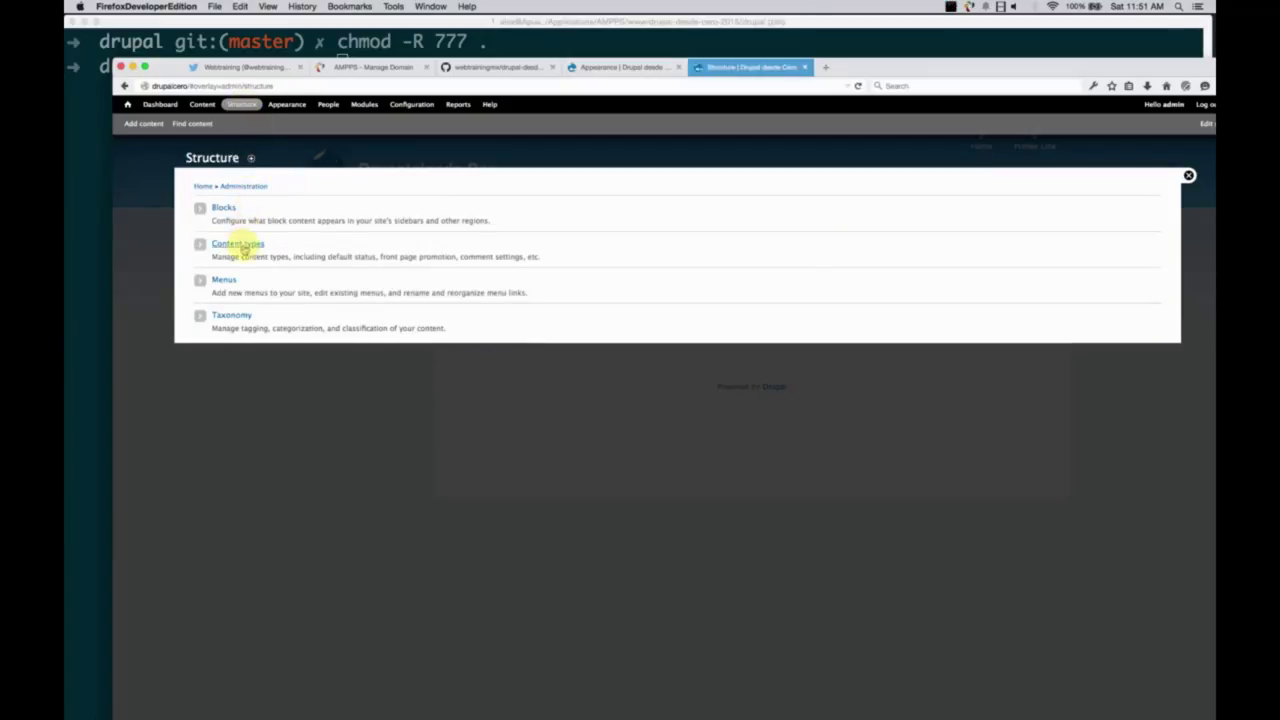
pyautogui.click(245, 246)
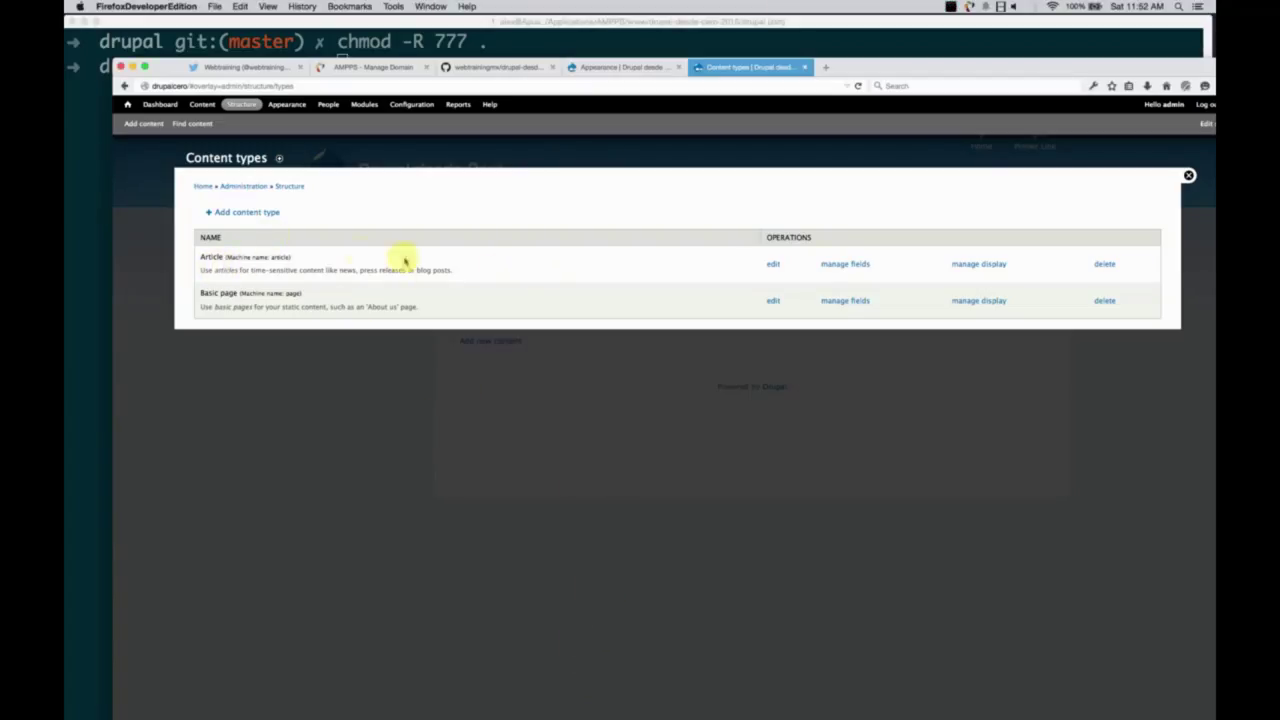
pyautogui.click(277, 212)
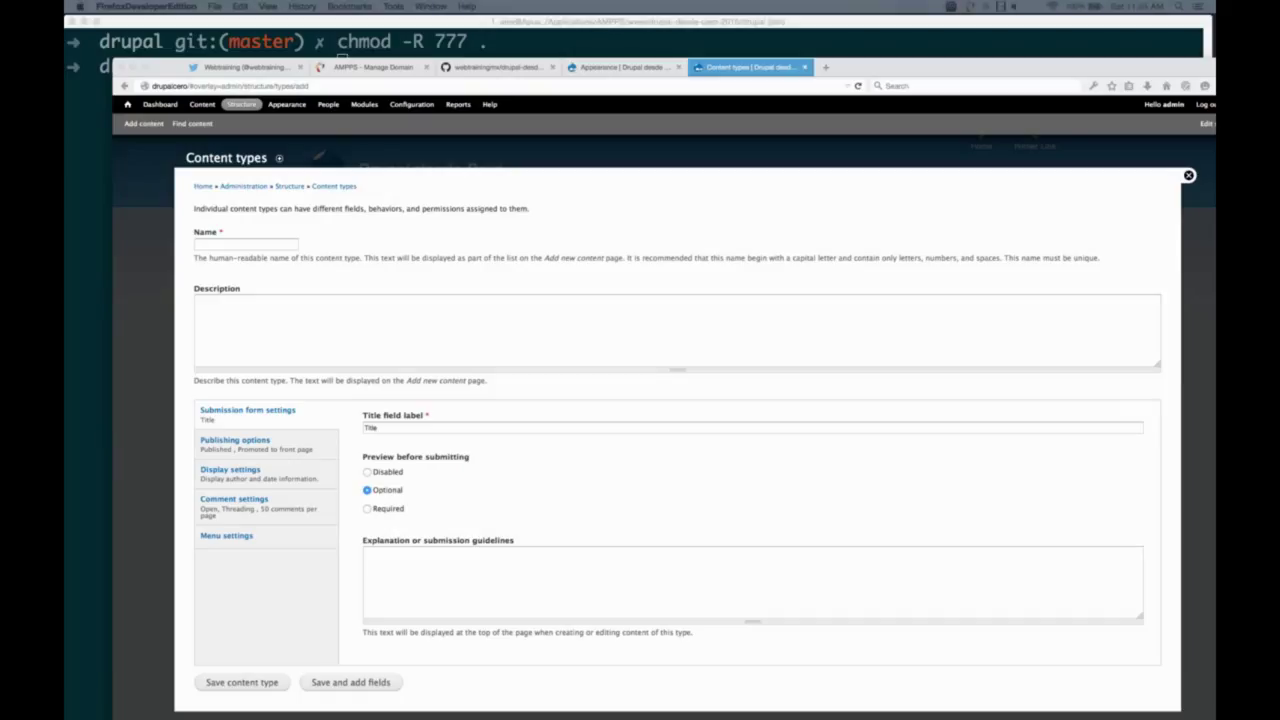
# - Name the new content type 'Acta de Nacimiento'
pyautogui.click(258, 242)
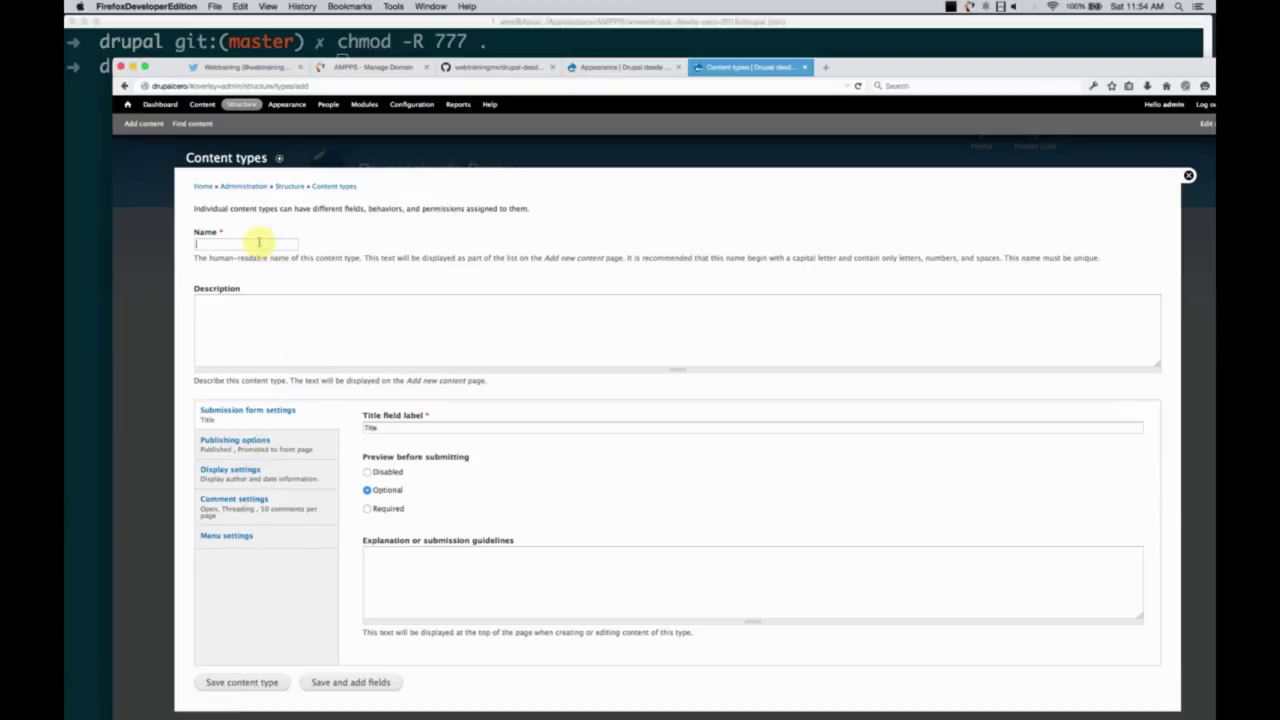
pyautogui.click(258, 242)
pyautogui.click(258, 243)
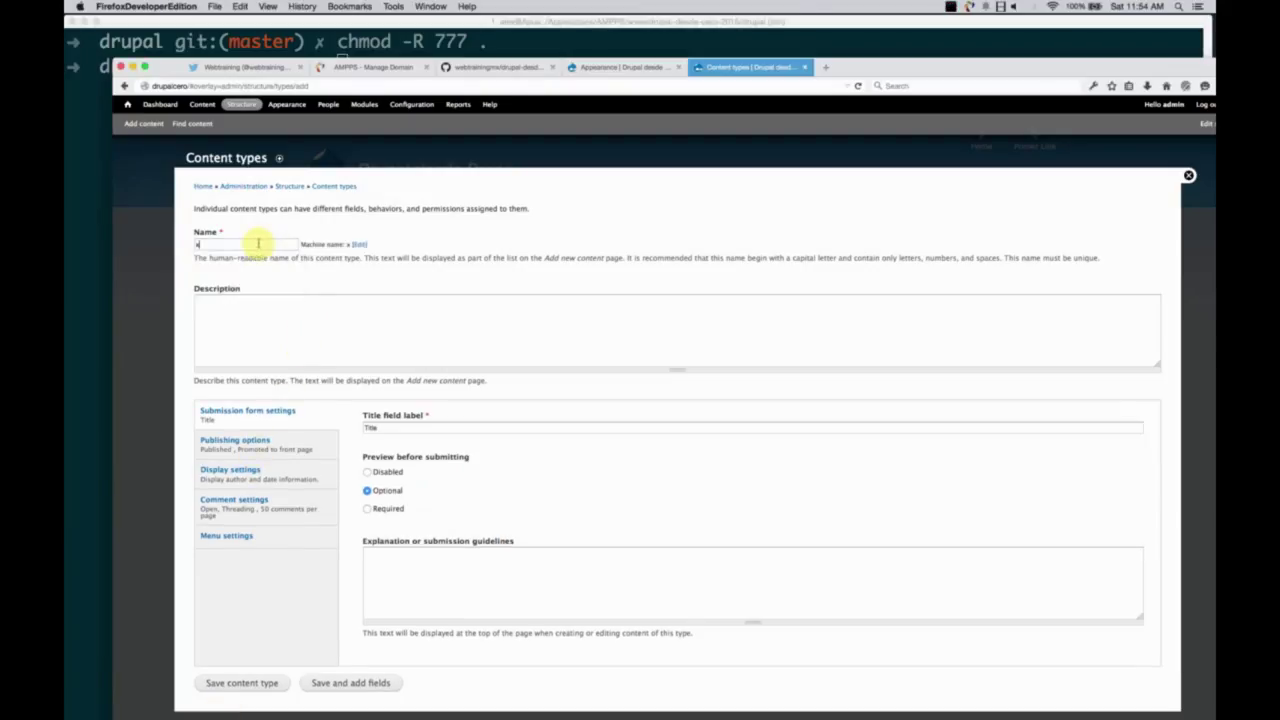
pyautogui.write('B')
pyautogui.press('BackSpace')
pyautogui.write('Acta de Nacimiento')
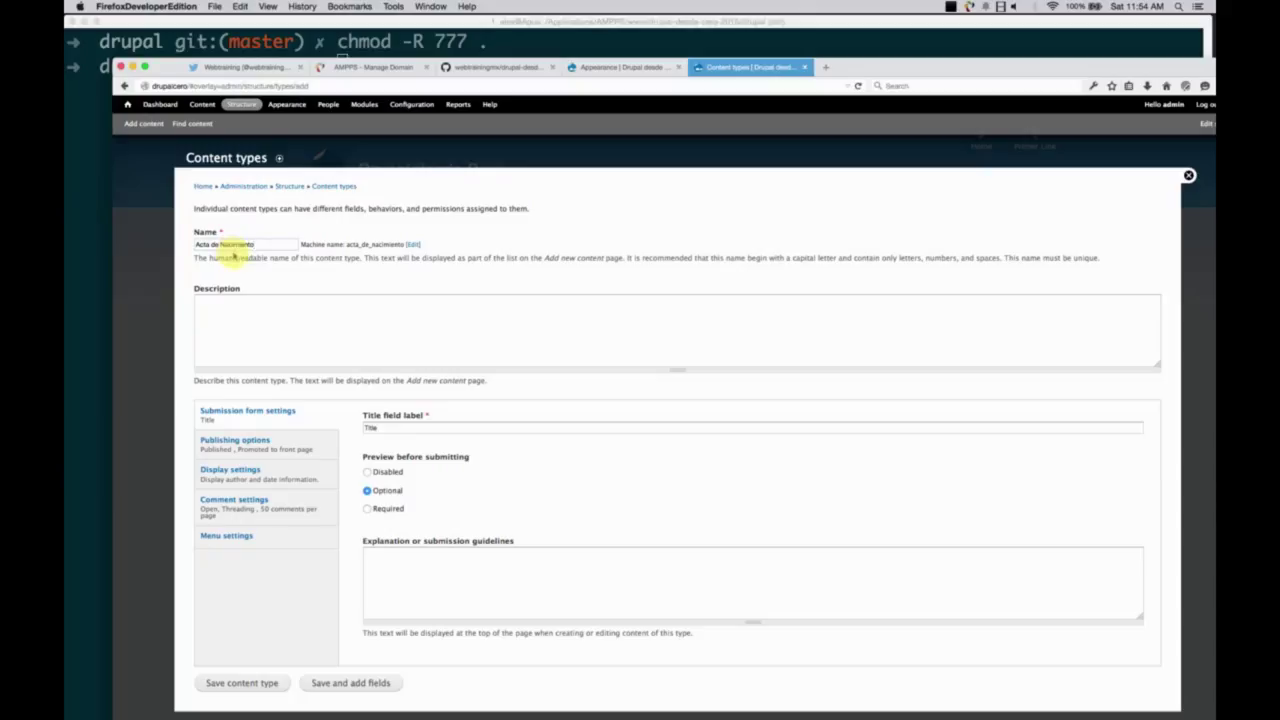
# - Change the title field label to 'Nombre' and set preview before submitting to Required
pyautogui.moveTo(396, 428); pyautogui.dragTo(314, 424)
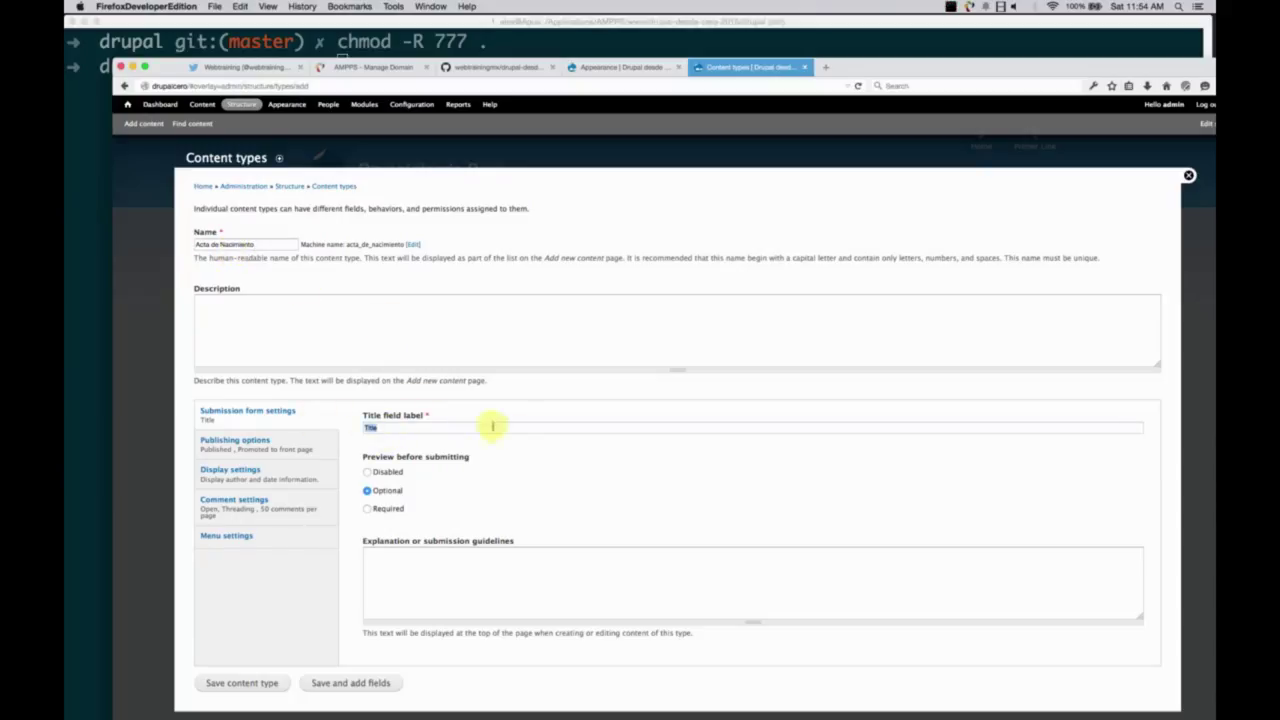
pyautogui.write('Nombre')
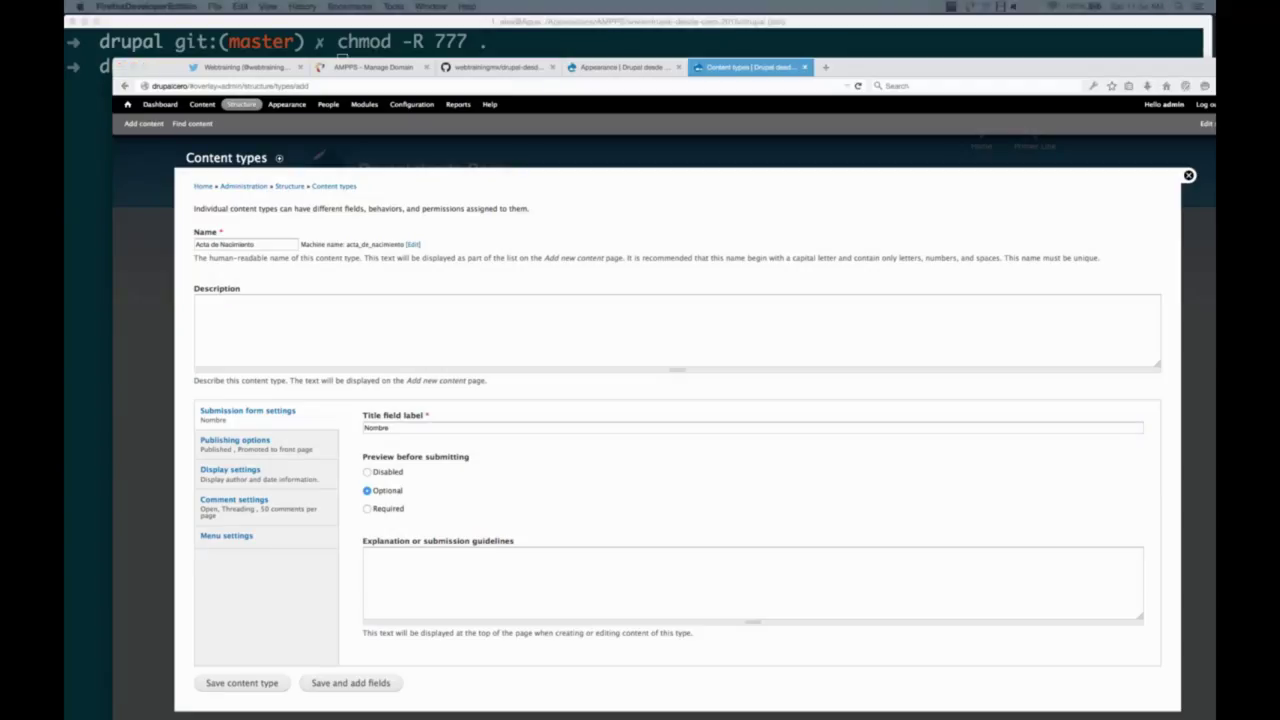
pyautogui.click(449, 364)
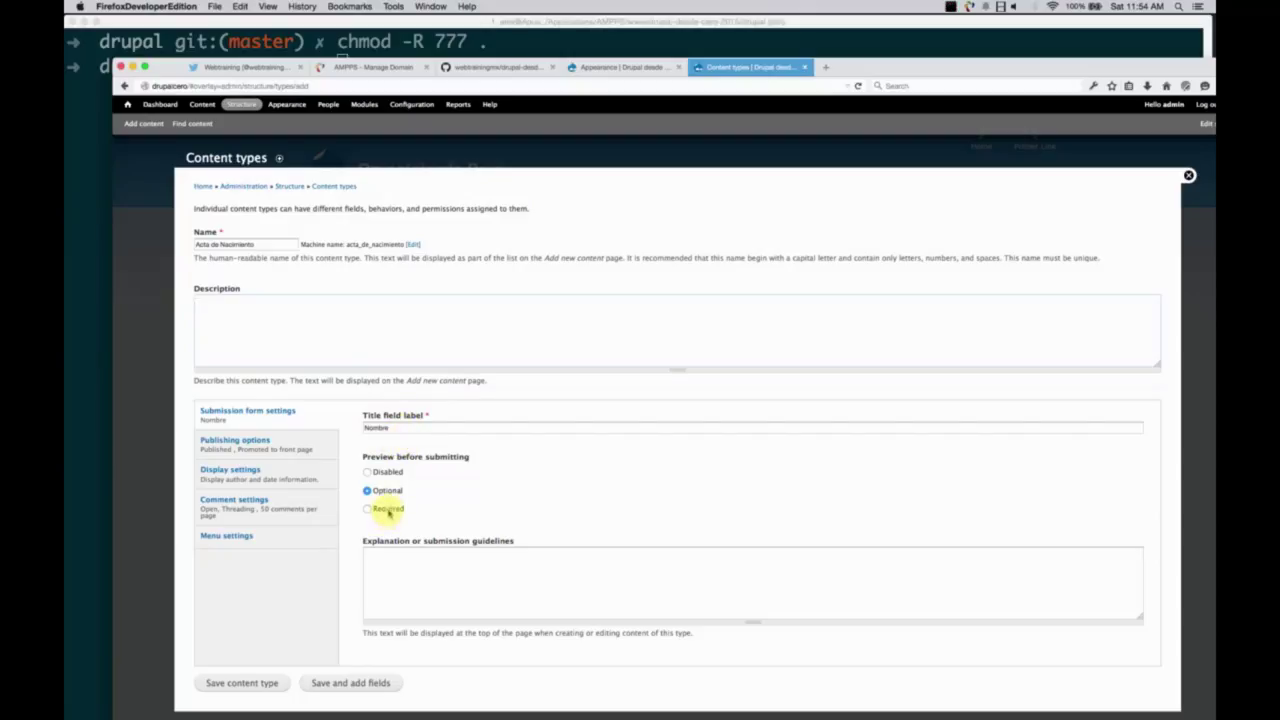
pyautogui.click(388, 510)
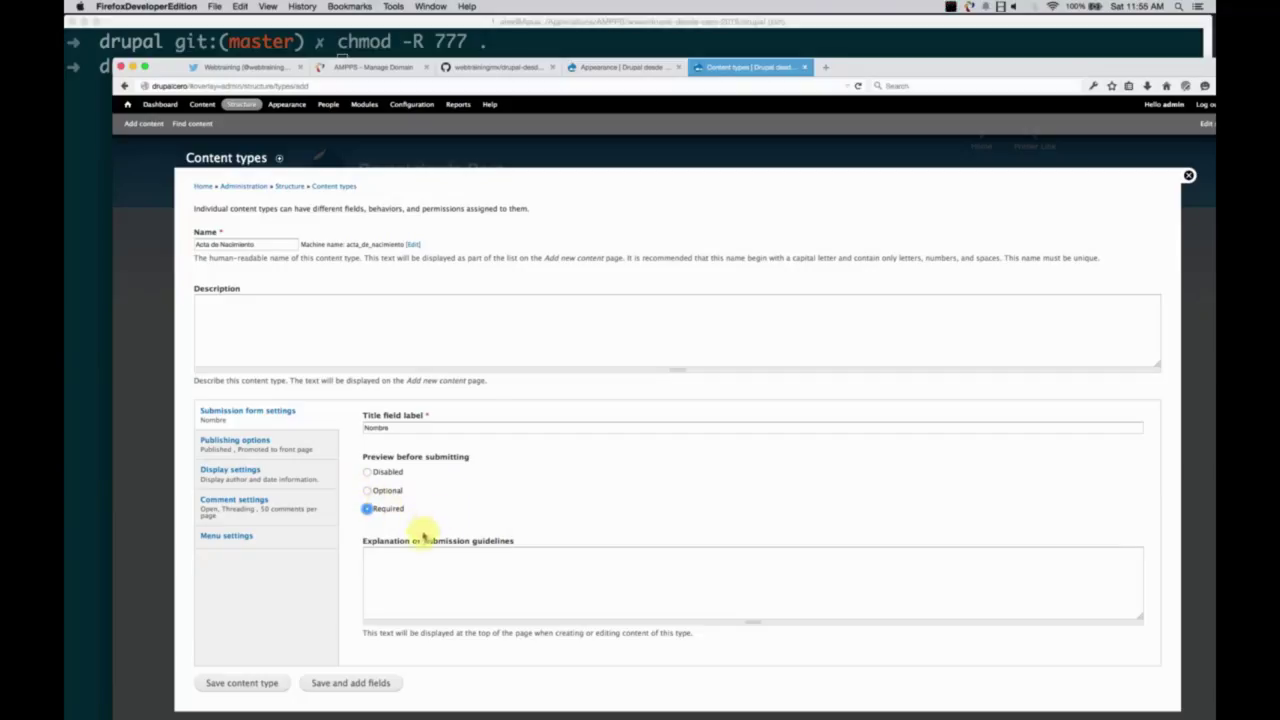
pyautogui.click(277, 447)
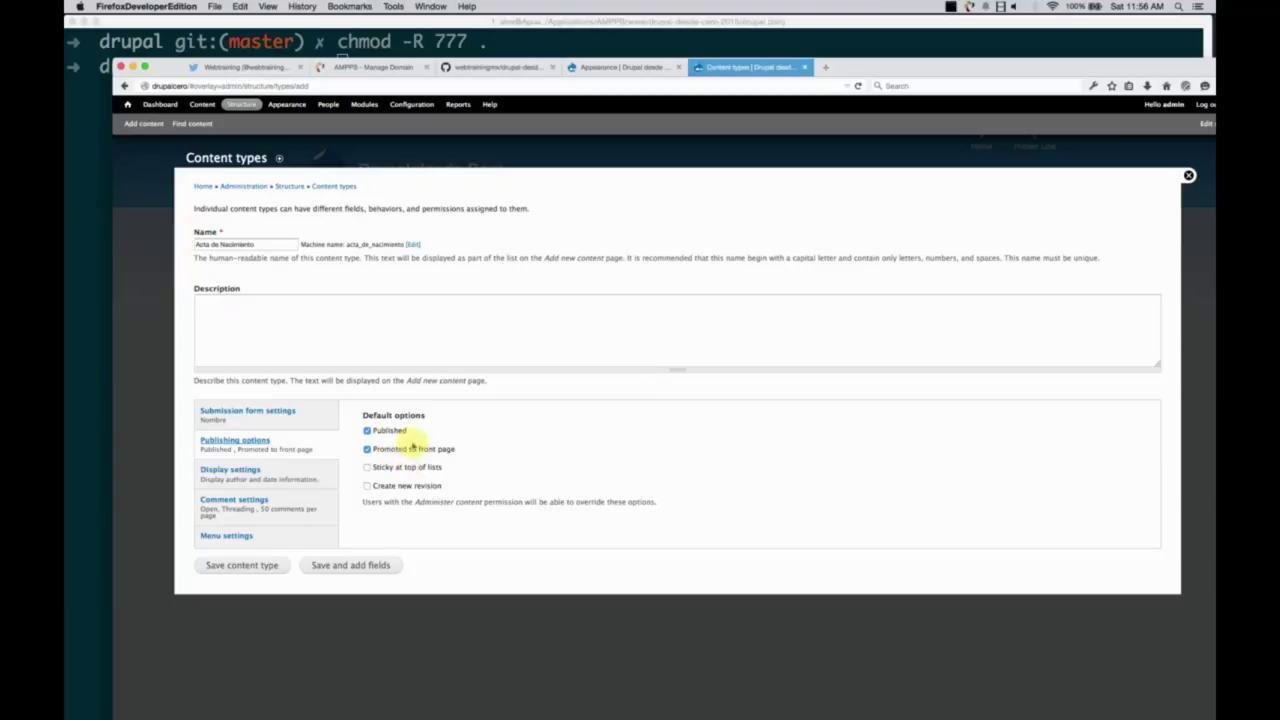
# - Review the Acta de Nacimiento display settings, then its comment settings (open, threaded, 50 per page)
pyautogui.click(275, 485)
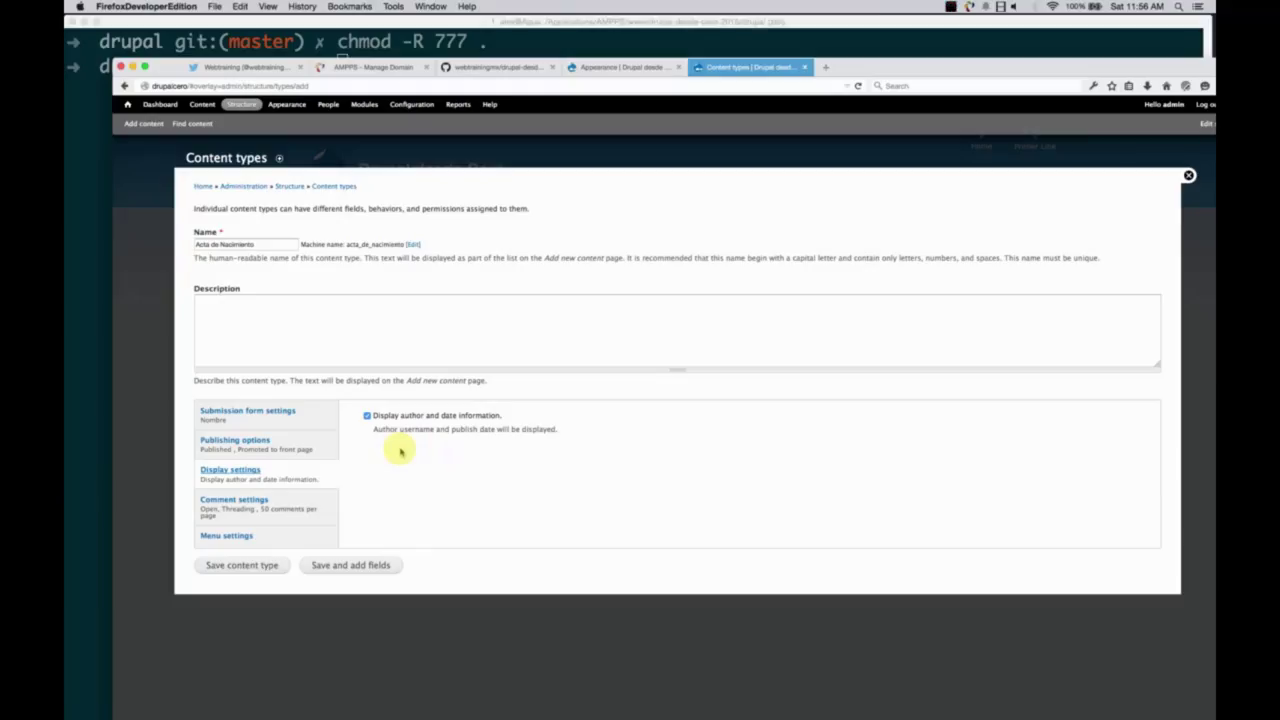
pyautogui.click(268, 504)
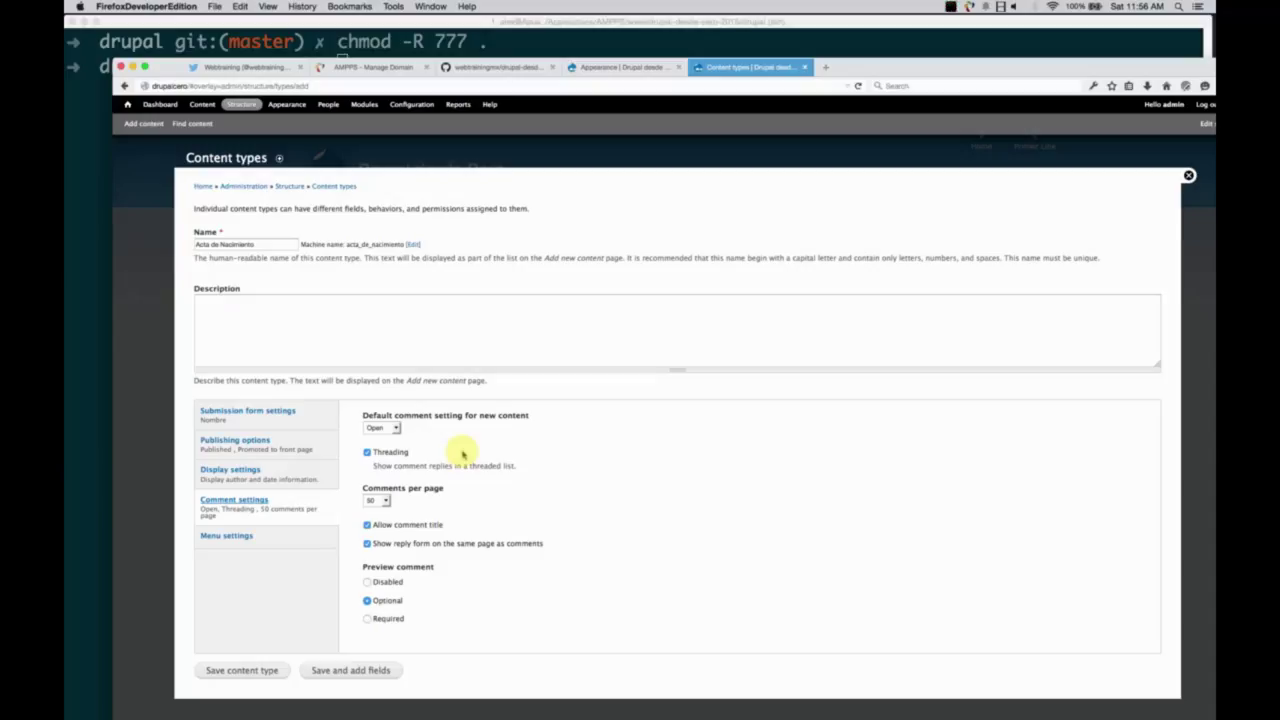
# - Set the default comment setting for new Acta de Nacimiento content to Closed
pyautogui.click(381, 428)
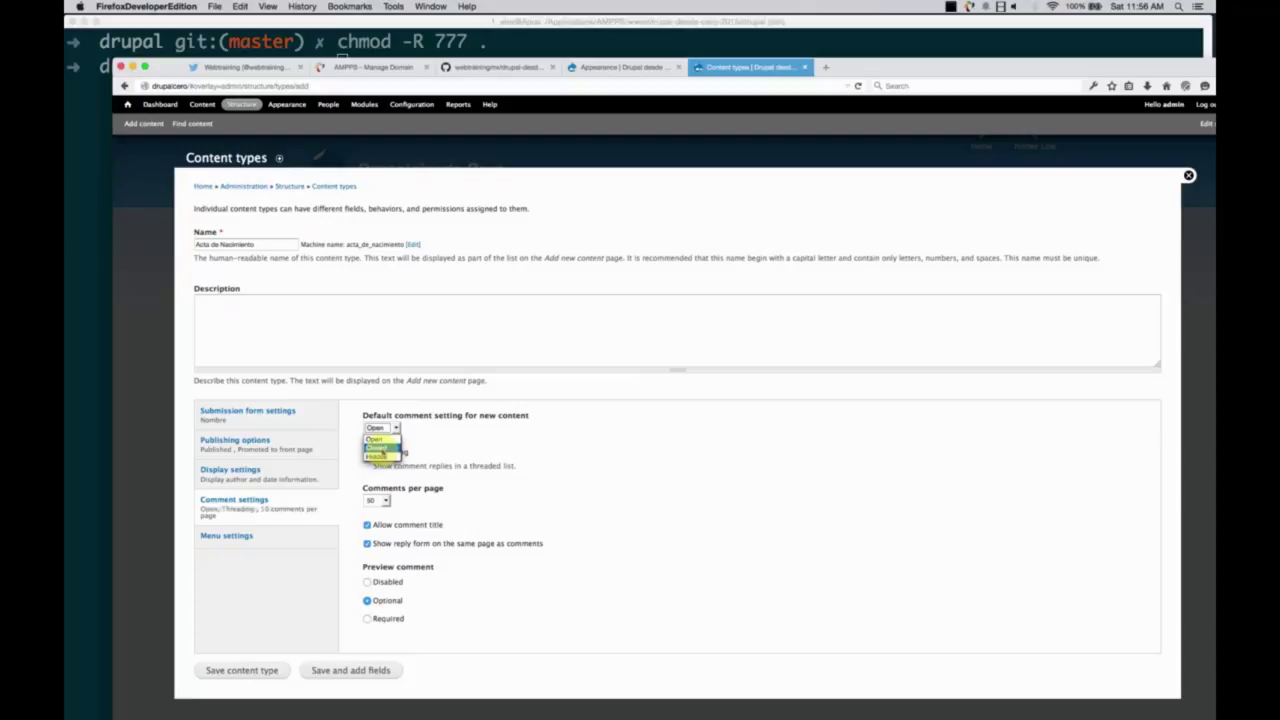
pyautogui.click(378, 448)
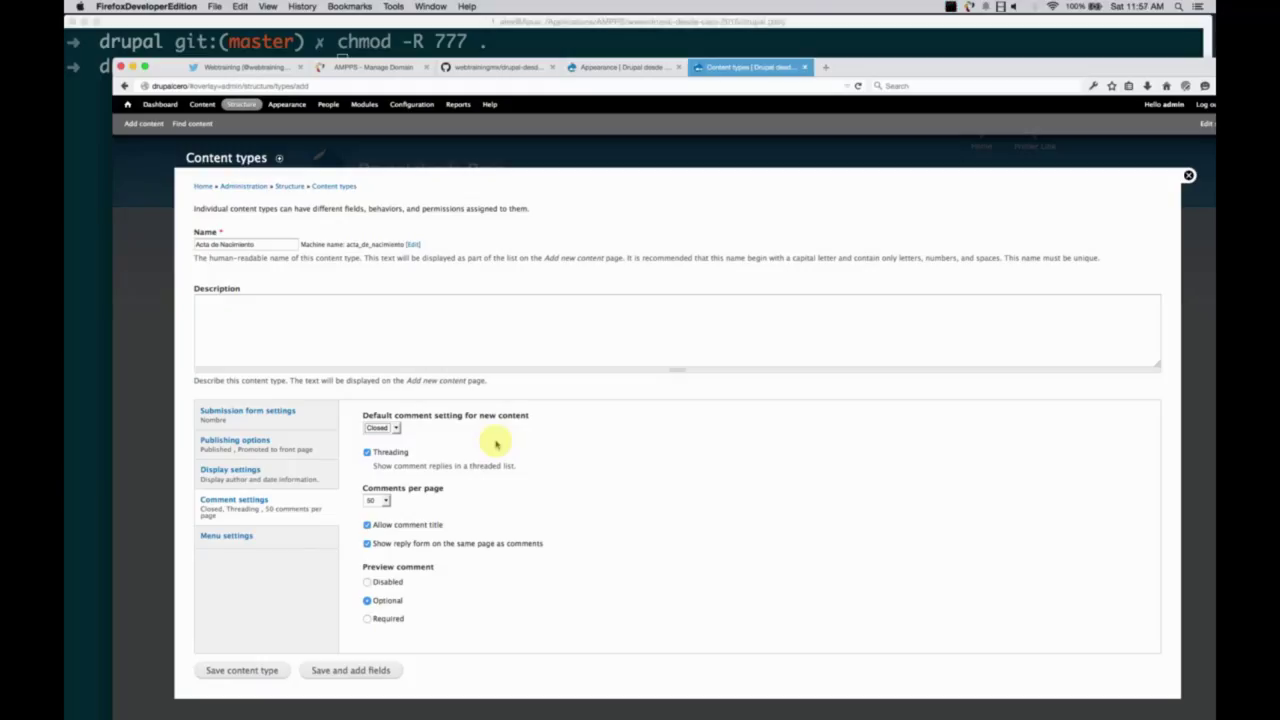
pyautogui.click(276, 542)
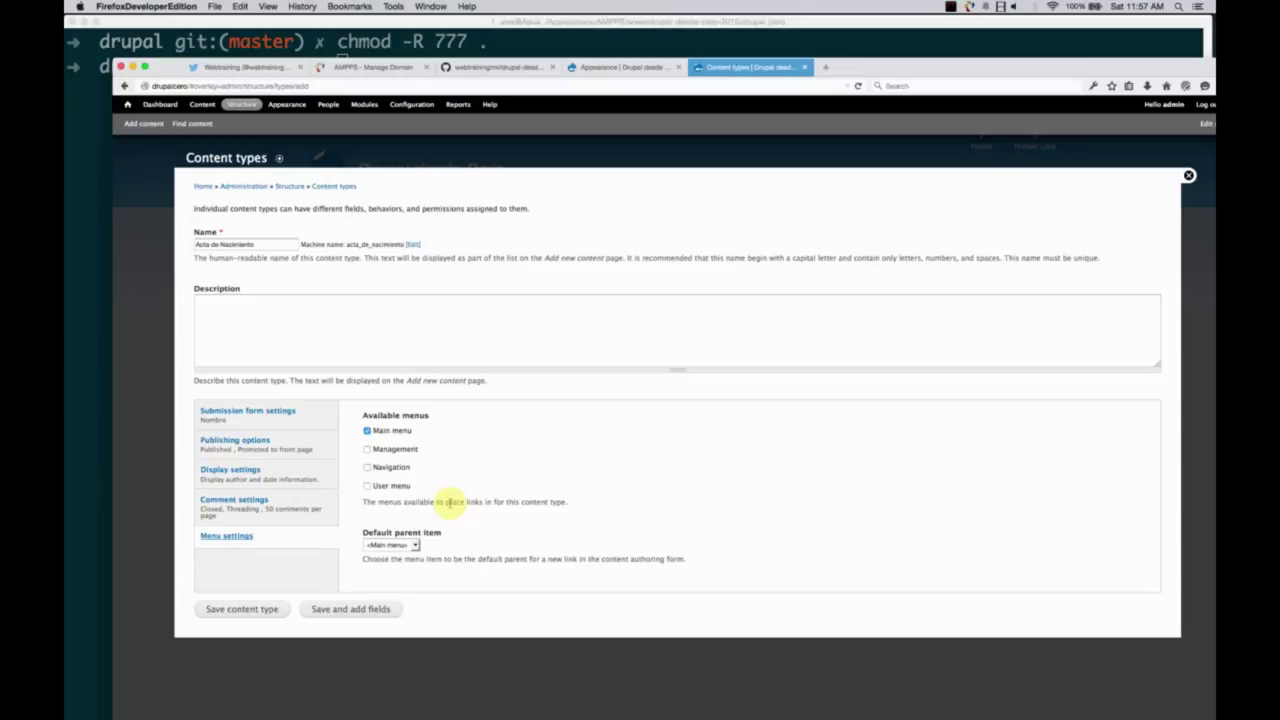
# - Confirm the name Acta de Nacimiento and title label Nombre, then save the content type
pyautogui.click(256, 412)
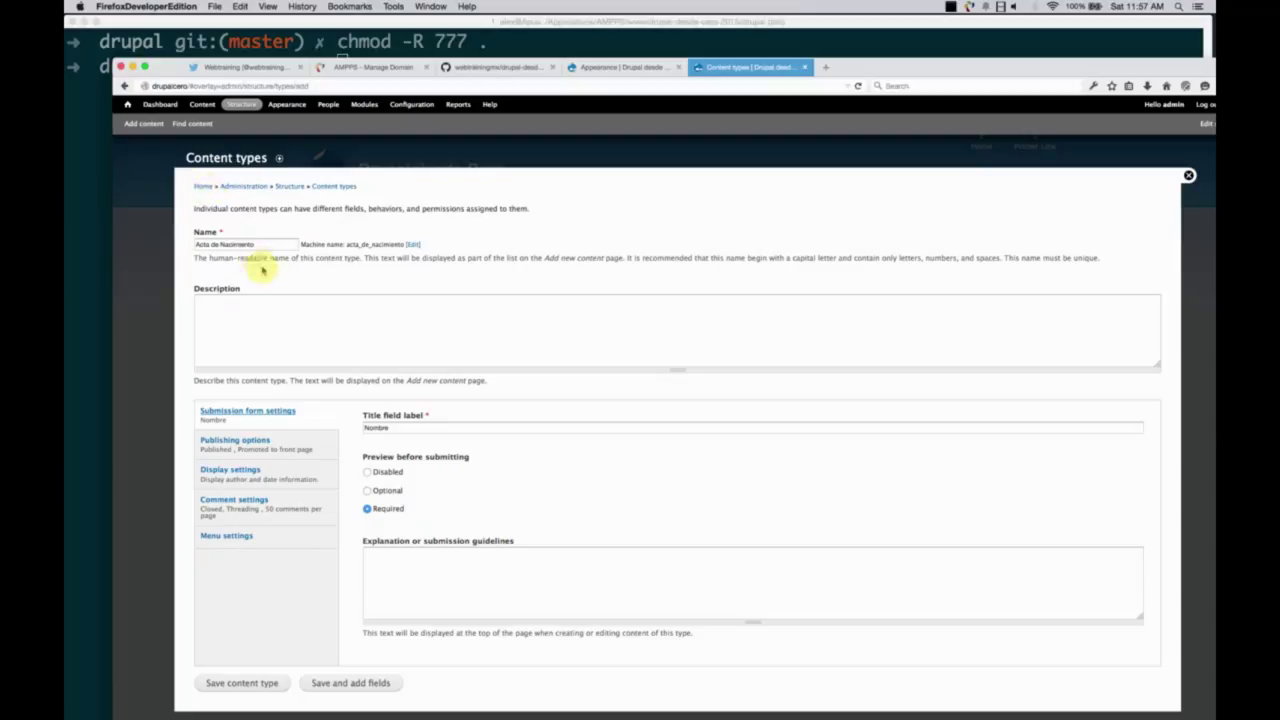
pyautogui.moveTo(252, 245); pyautogui.dragTo(190, 245)
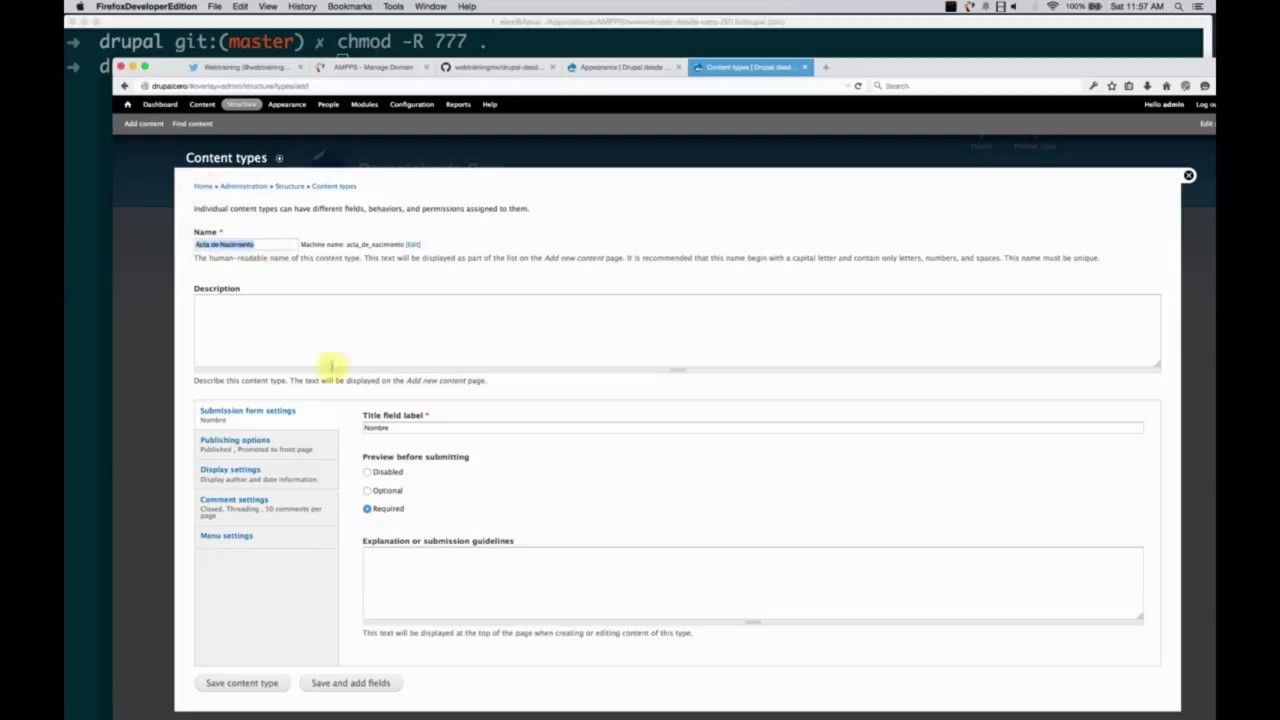
pyautogui.moveTo(408, 428); pyautogui.dragTo(362, 425)
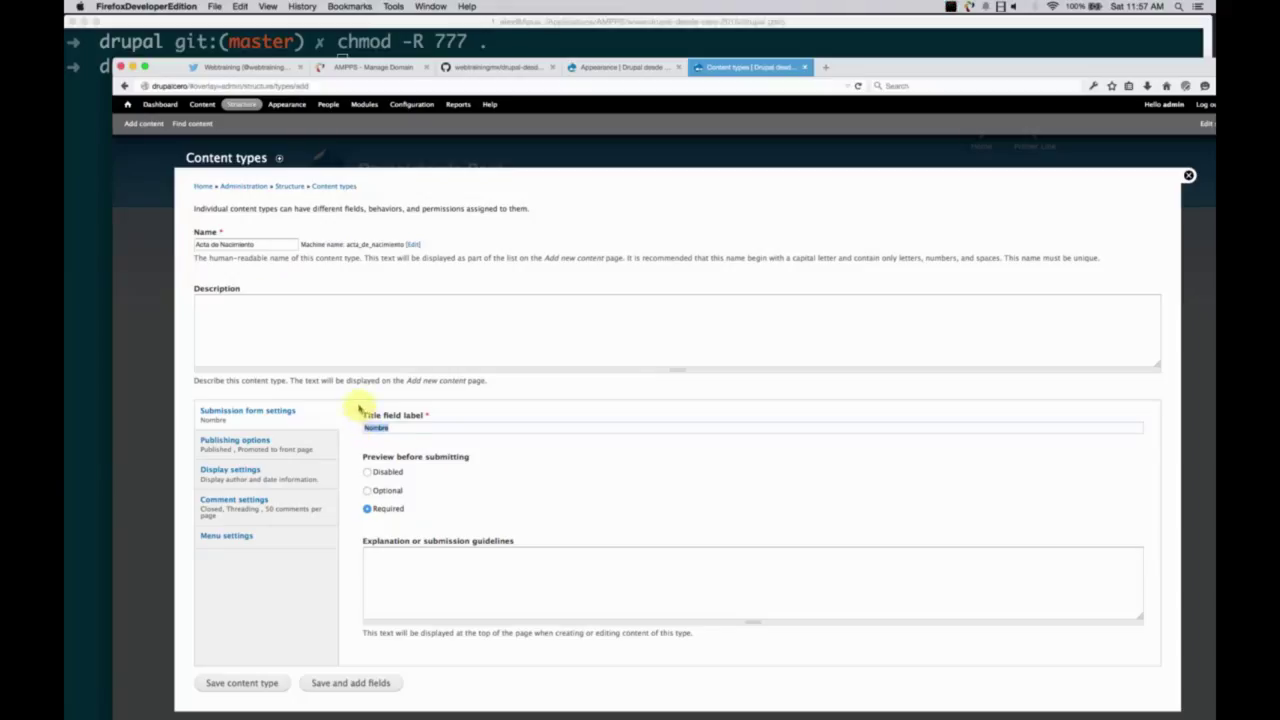
pyautogui.click(270, 683)
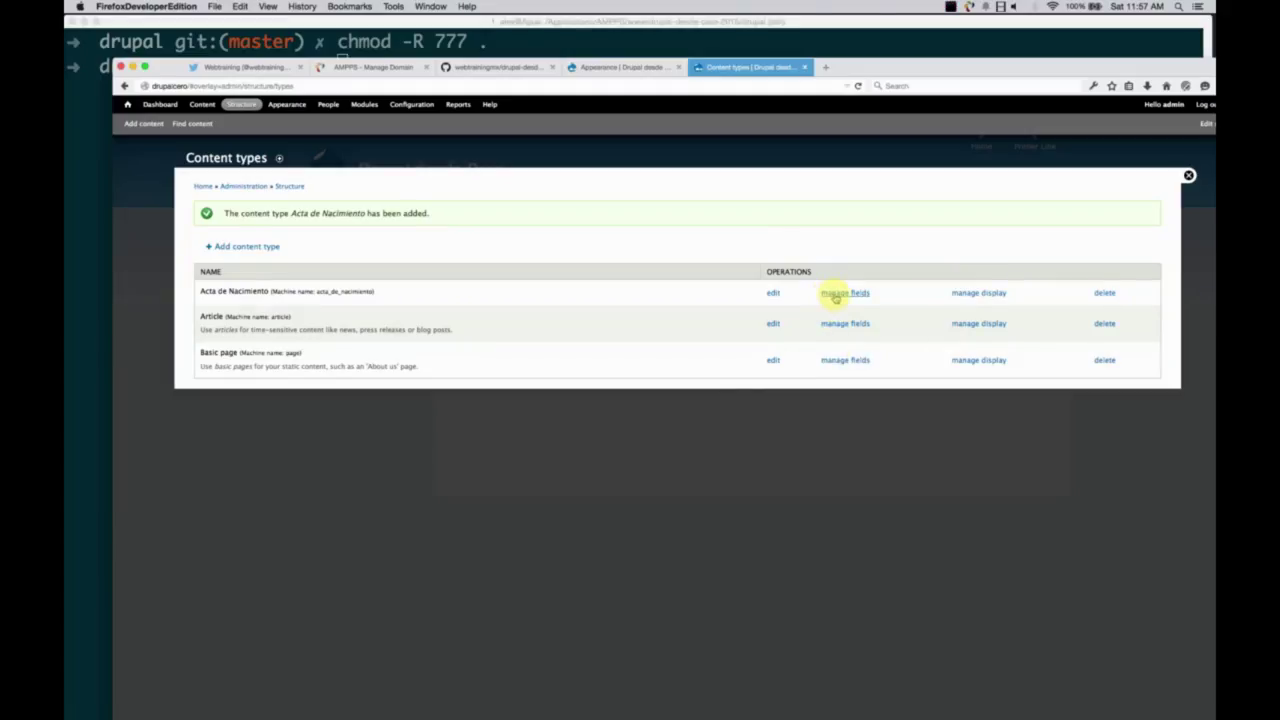
# - Go to manage fields for the Acta de Nacimiento row in the content types list
pyautogui.click(836, 296)
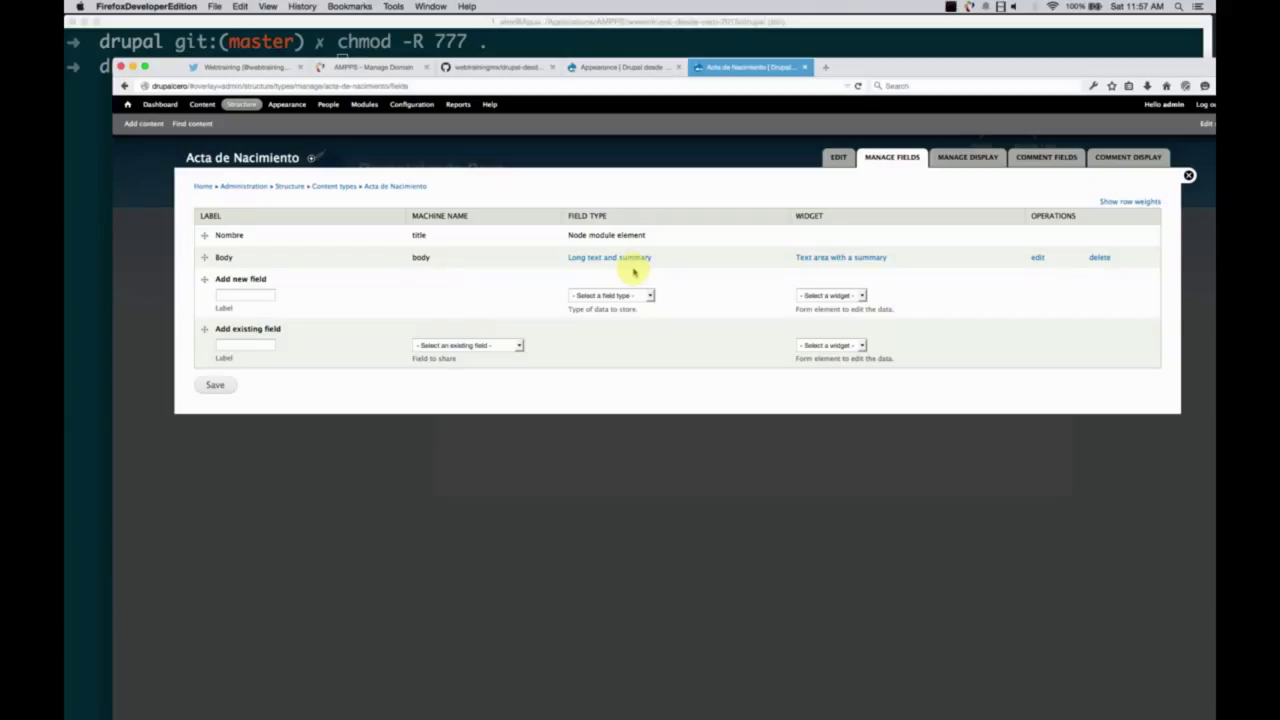
# - Change the Body field's label from Body to 'Observaciones' and save the field settings
pyautogui.click(1038, 257)
pyautogui.doubleClick(207, 259)
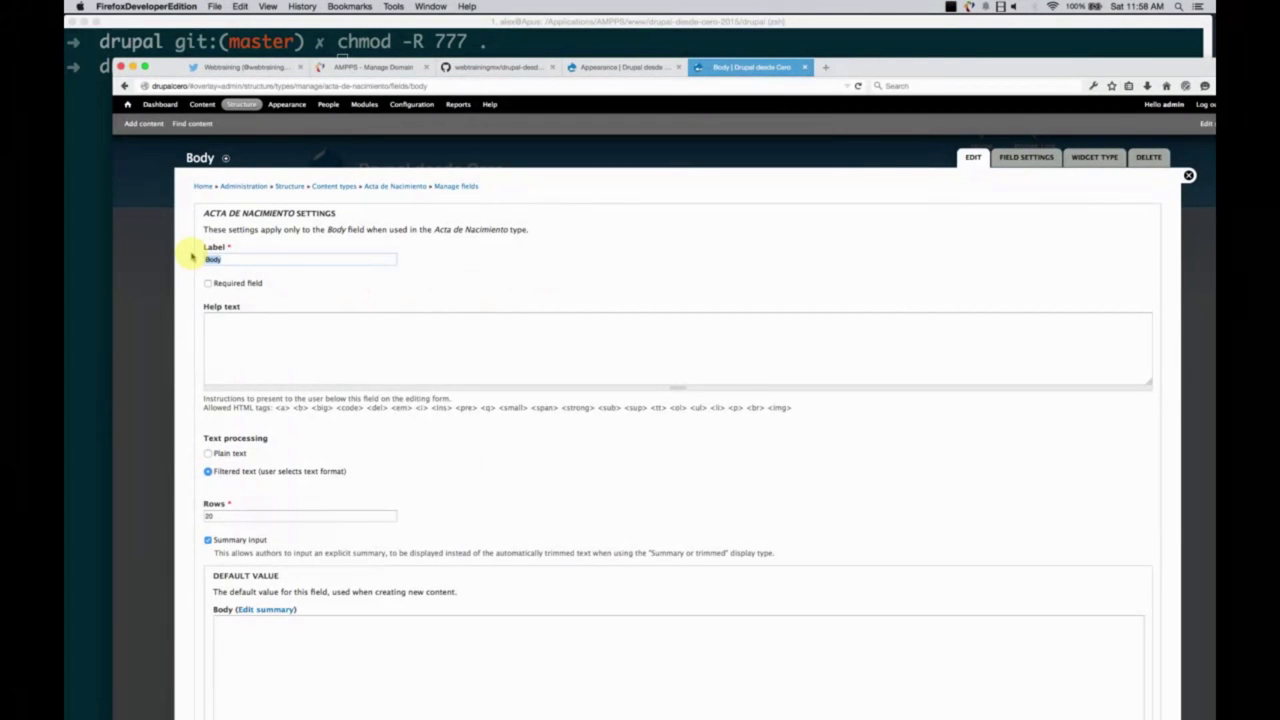
pyautogui.write('Observaciones')
pyautogui.scroll(-2, 818, 279)
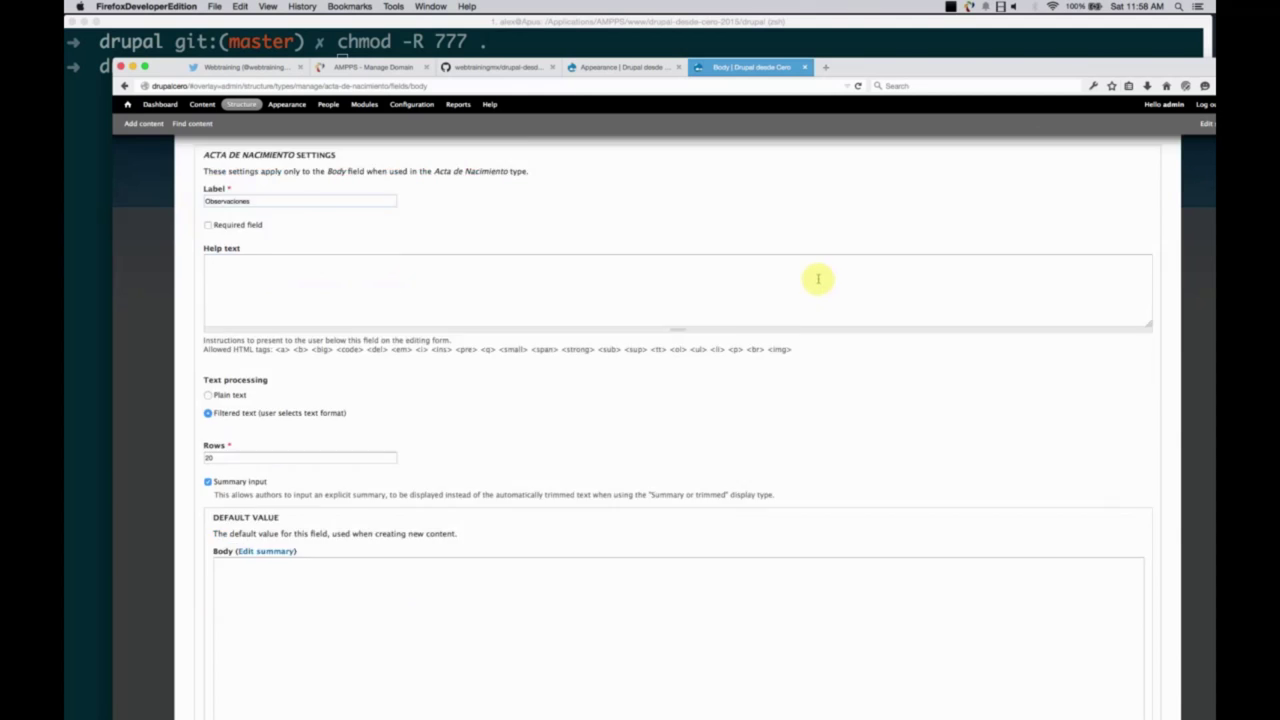
pyautogui.scroll(-7, 1029, 303)
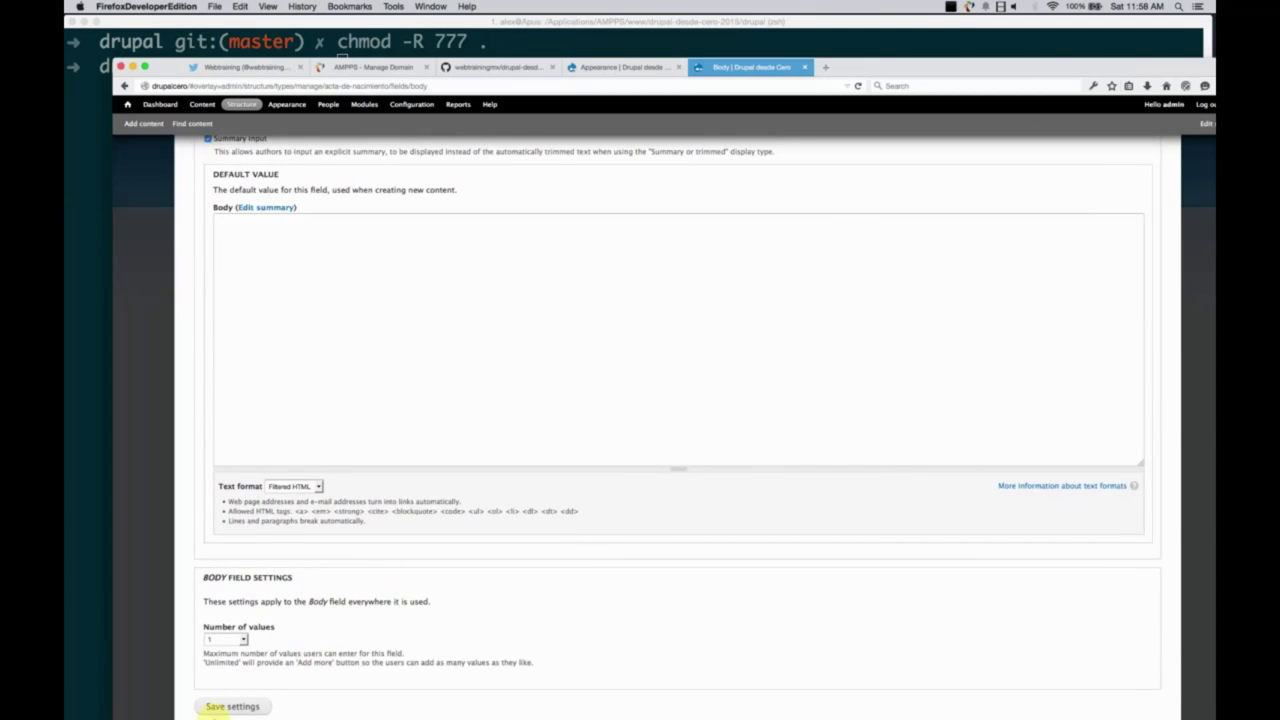
pyautogui.scroll(2, 386, 480)
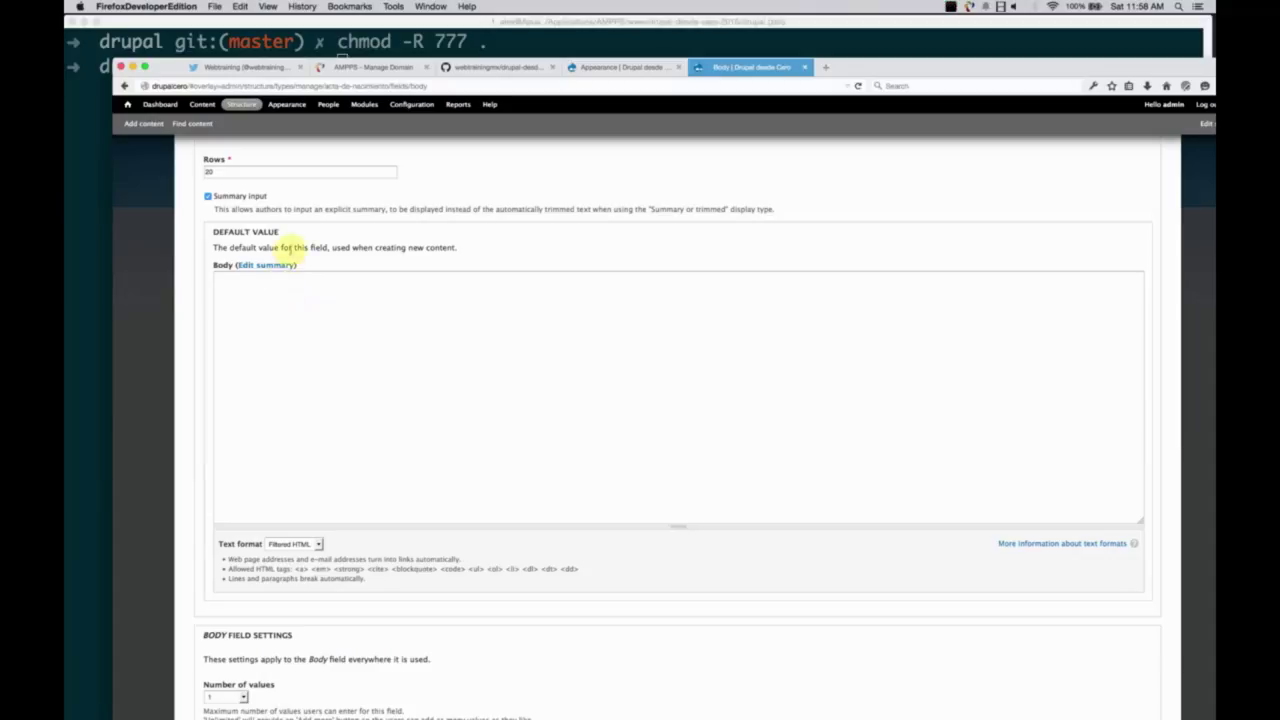
pyautogui.scroll(5, 251, 208)
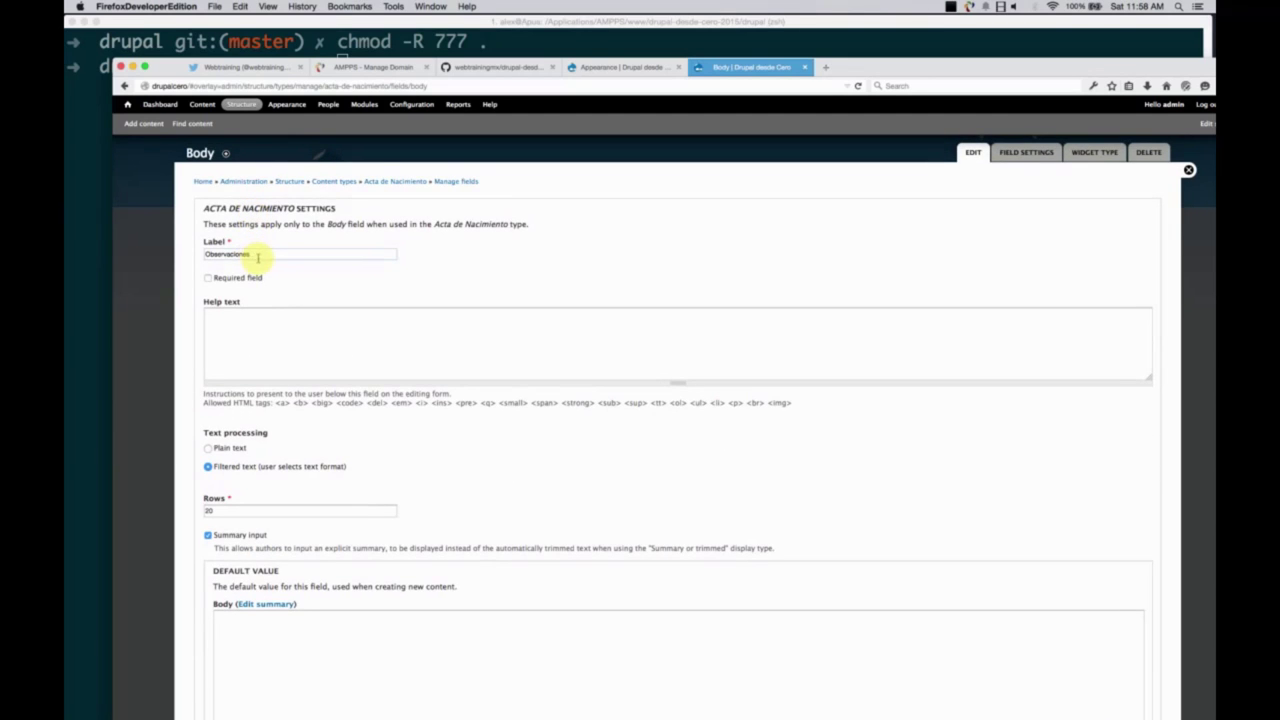
pyautogui.moveTo(257, 254); pyautogui.dragTo(126, 243)
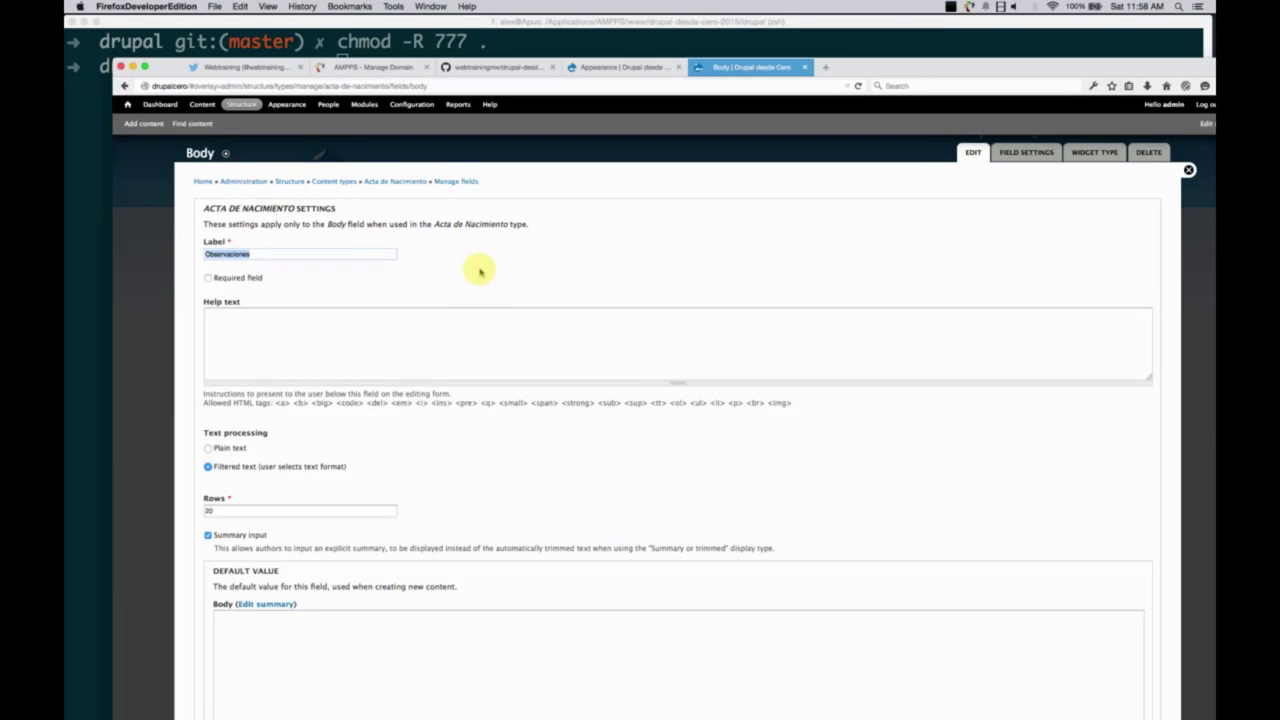
pyautogui.scroll(-6, 480, 270)
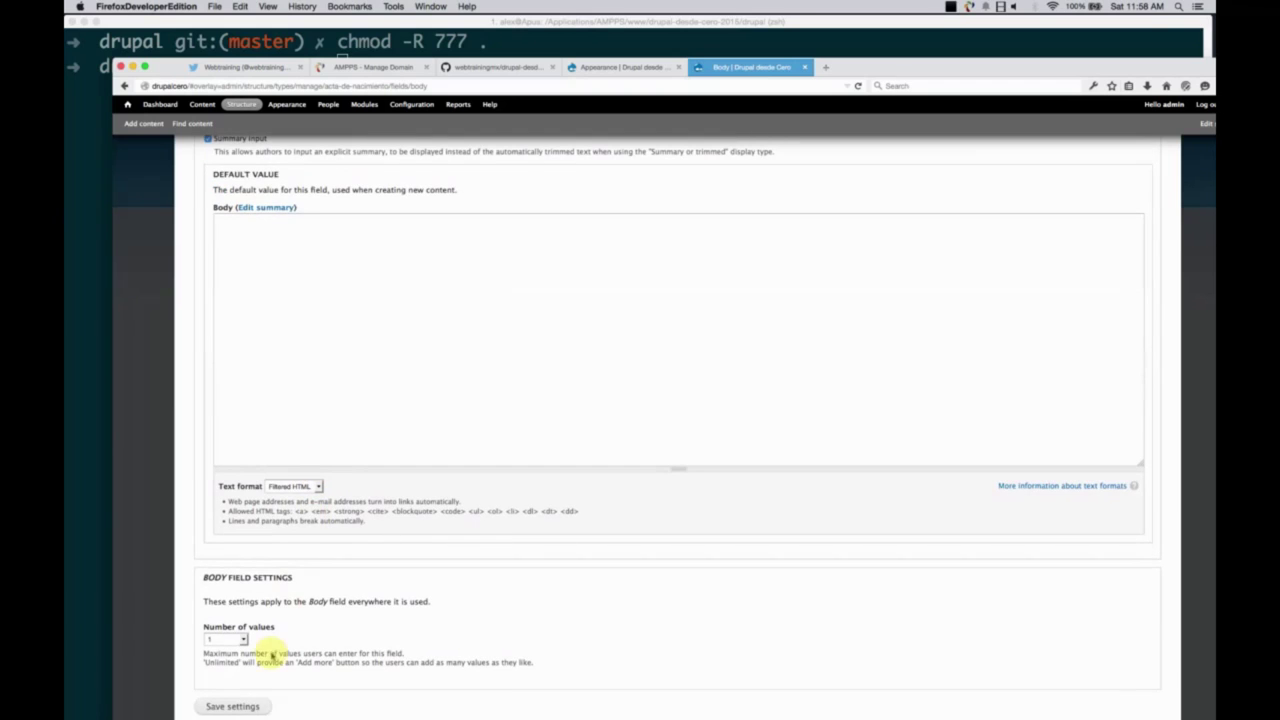
pyautogui.click(236, 705)
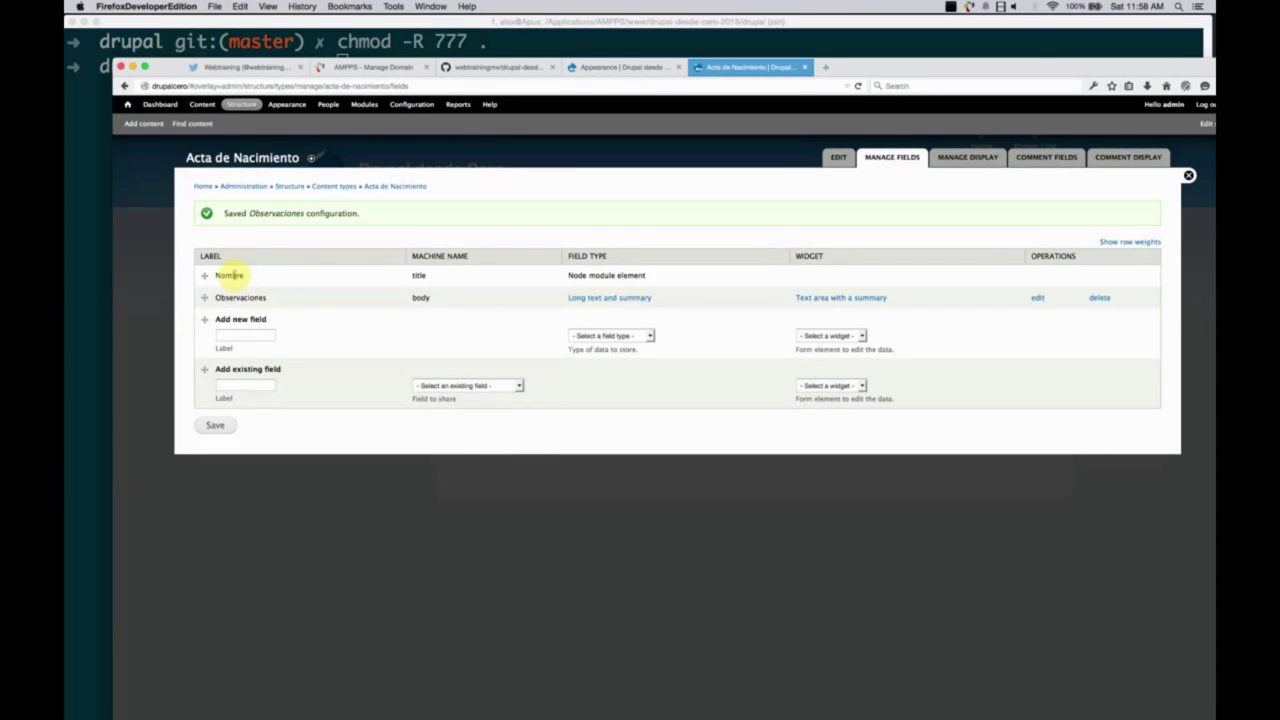
pyautogui.doubleClick(238, 297)
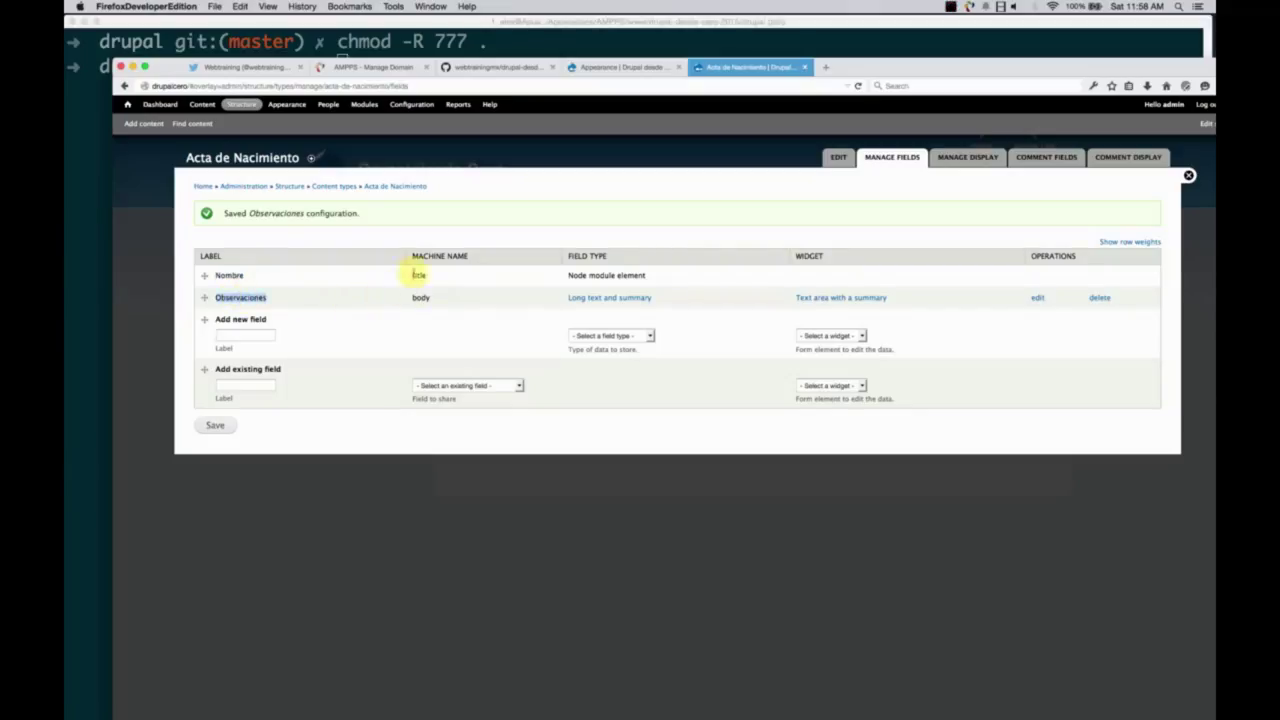
pyautogui.doubleClick(418, 275)
pyautogui.doubleClick(420, 297)
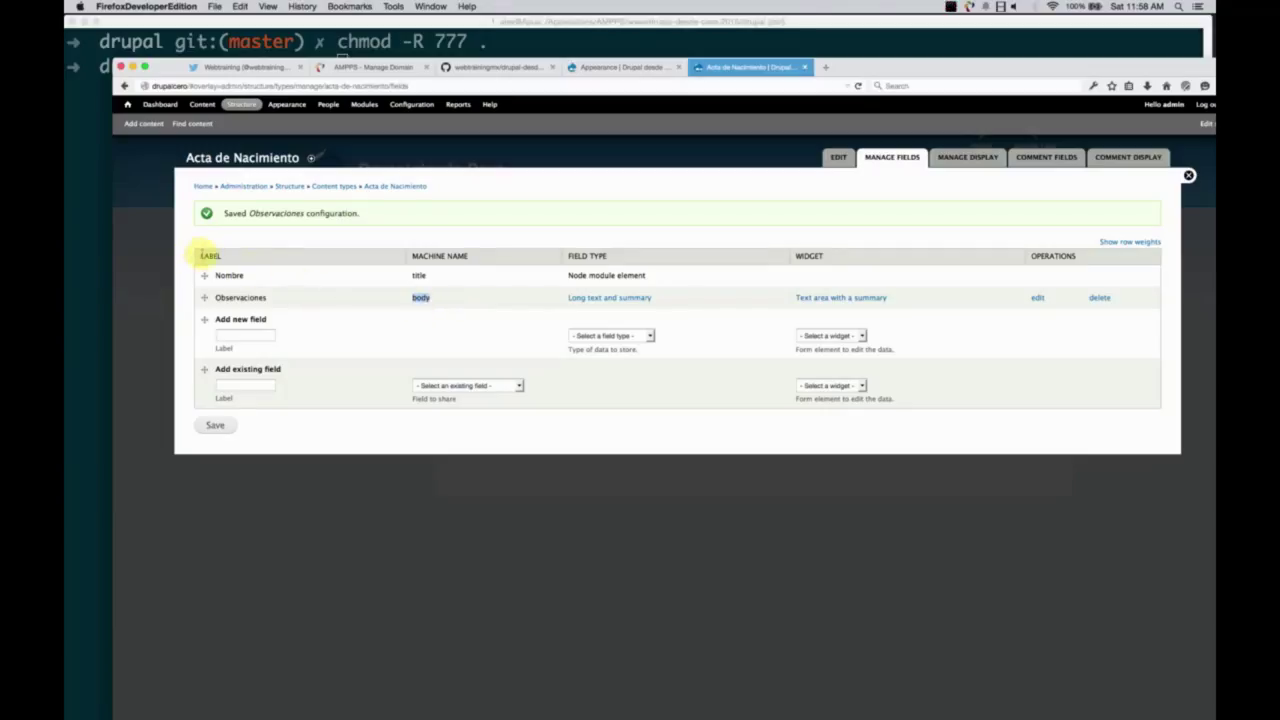
pyautogui.click(205, 256)
pyautogui.moveTo(227, 267); pyautogui.dragTo(229, 294)
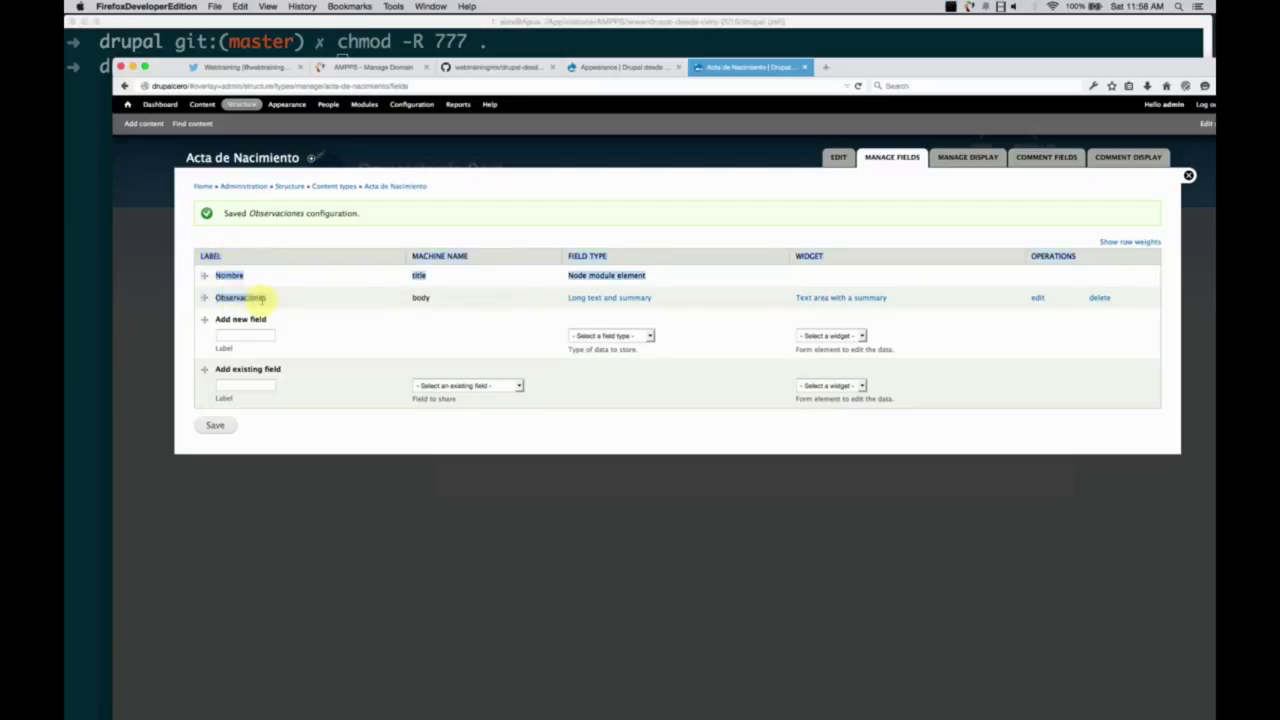
pyautogui.click(267, 300)
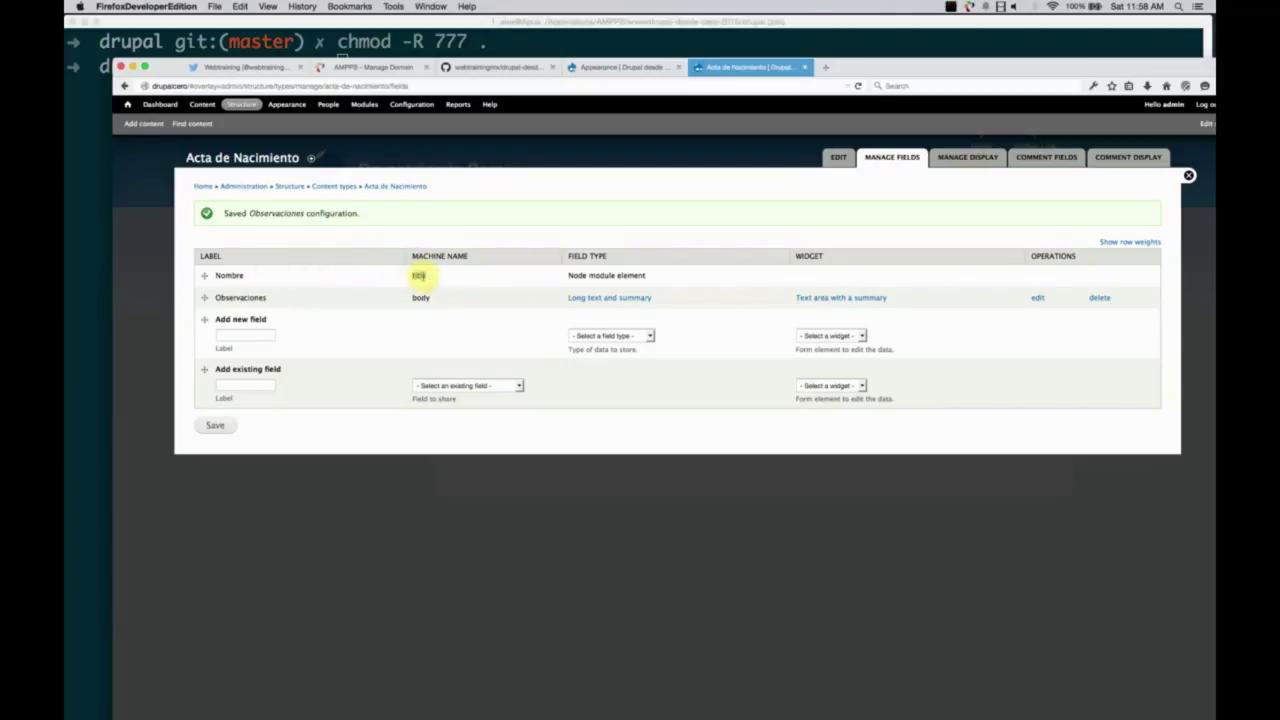
pyautogui.doubleClick(419, 275)
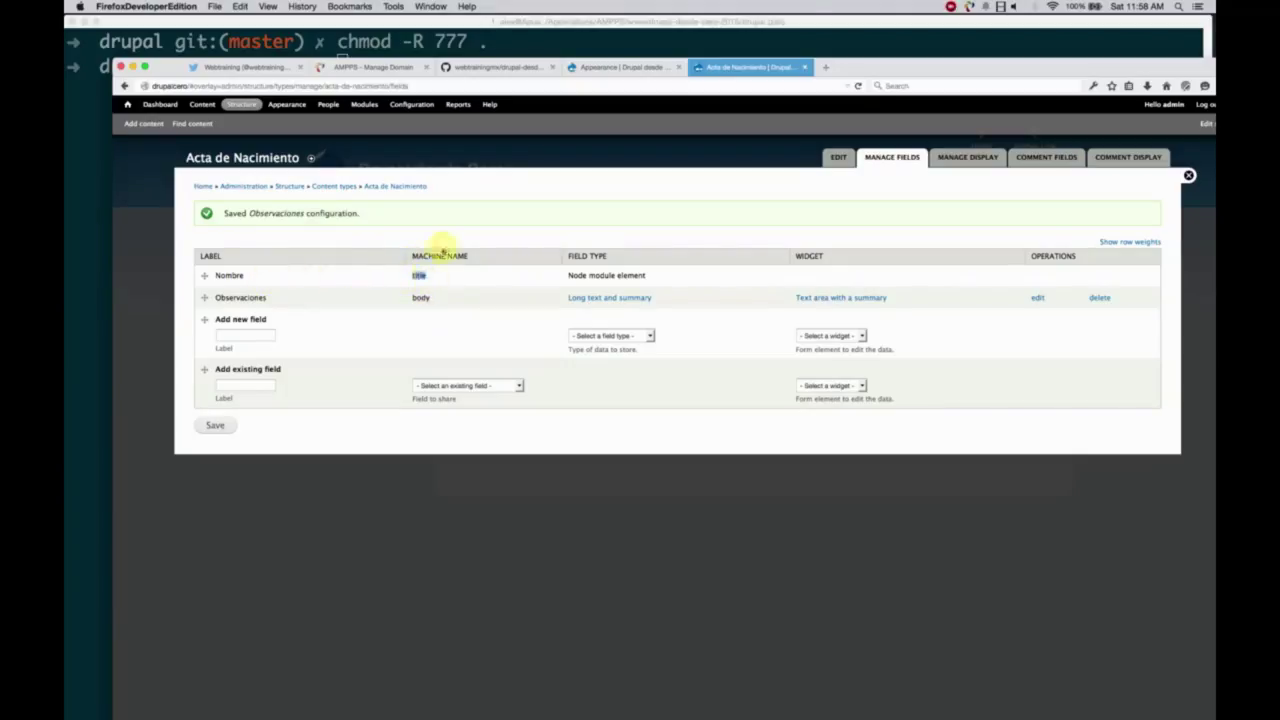
pyautogui.doubleClick(420, 297)
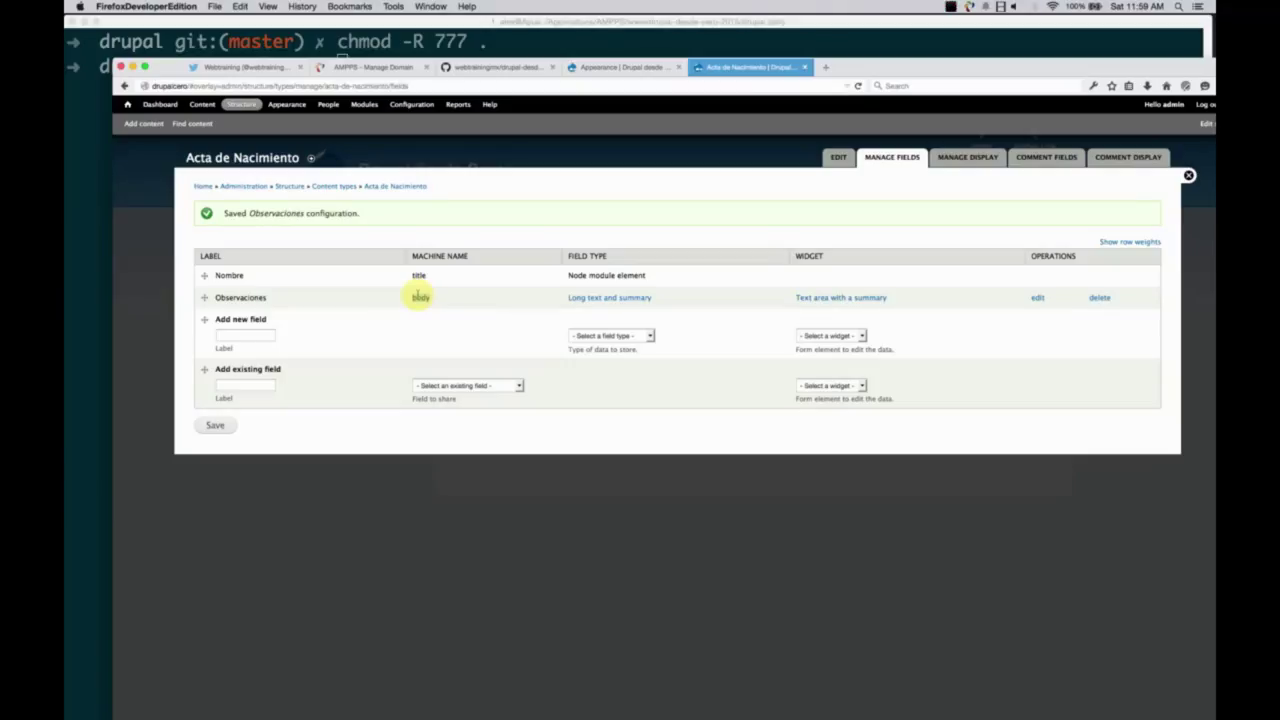
pyautogui.click(257, 333)
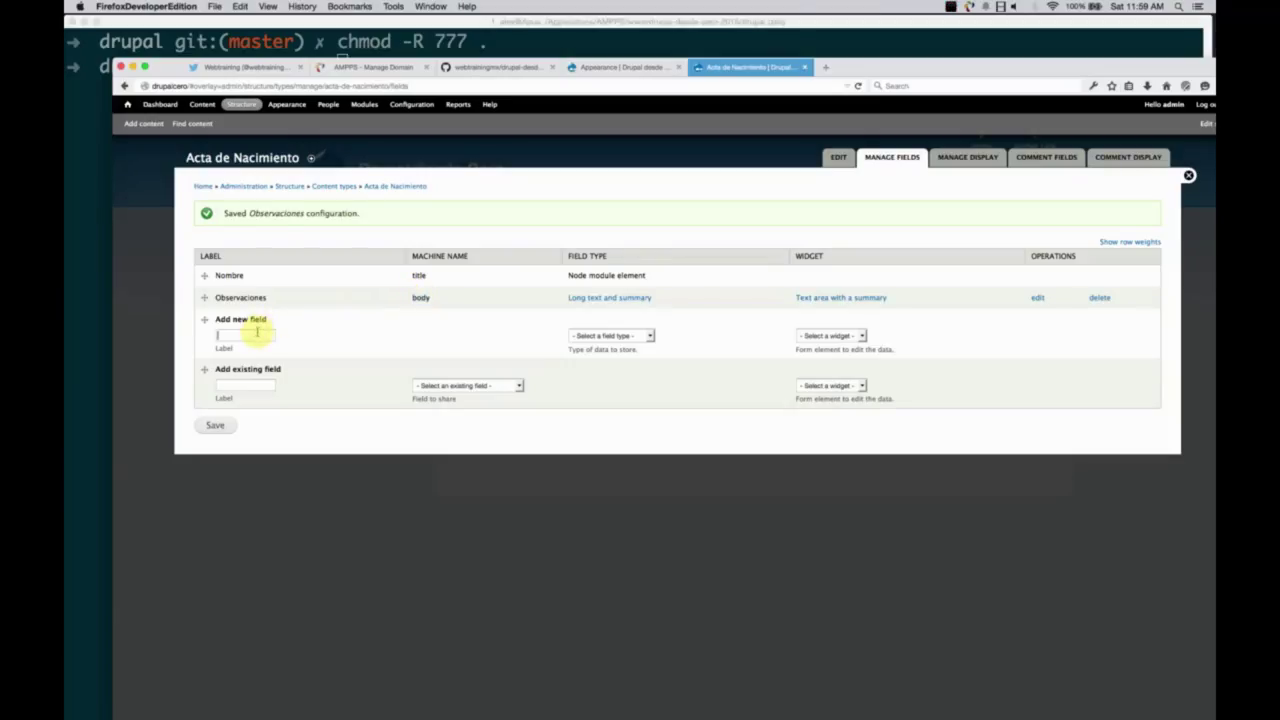
pyautogui.write('Fecha naci')
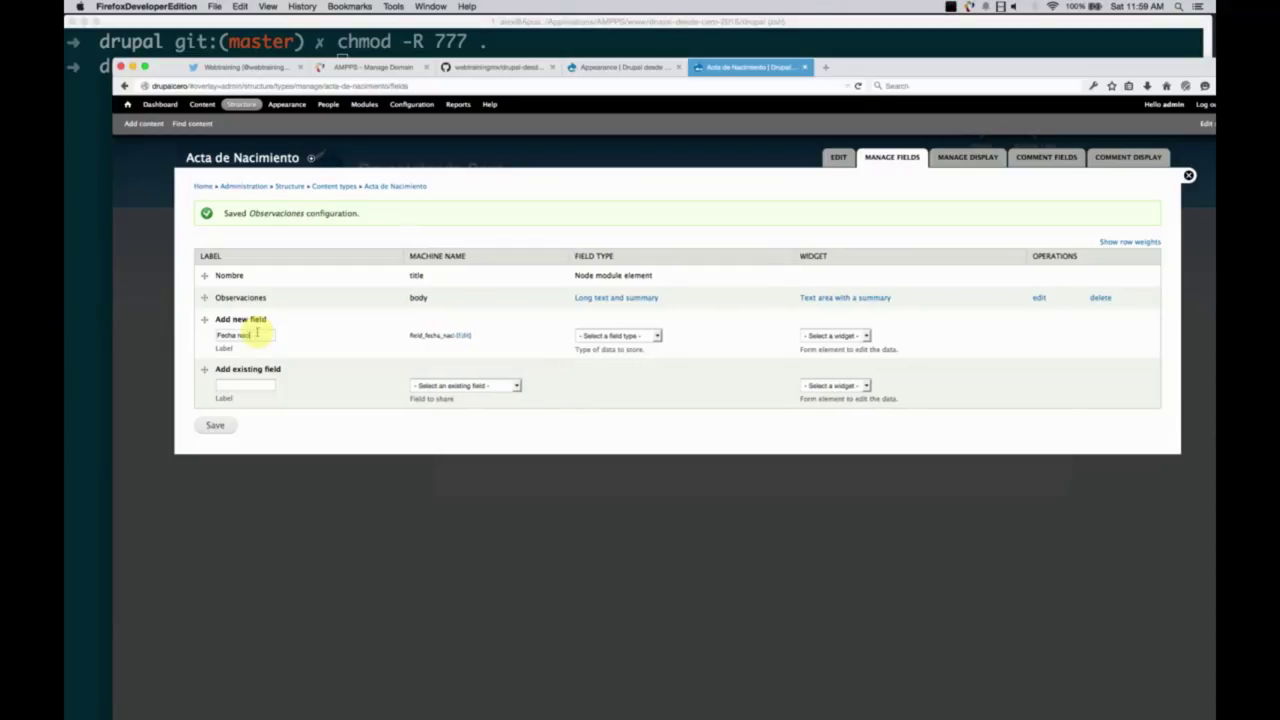
pyautogui.write('miento')
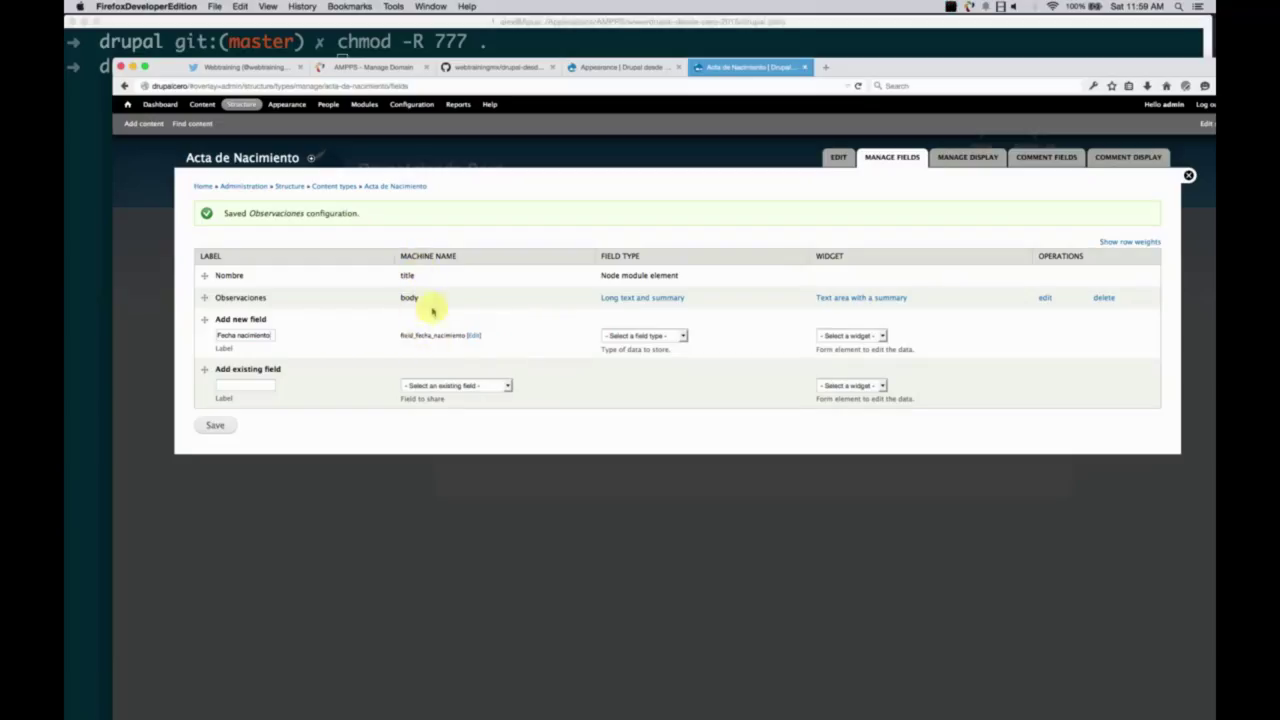
pyautogui.moveTo(400, 337); pyautogui.dragTo(465, 338)
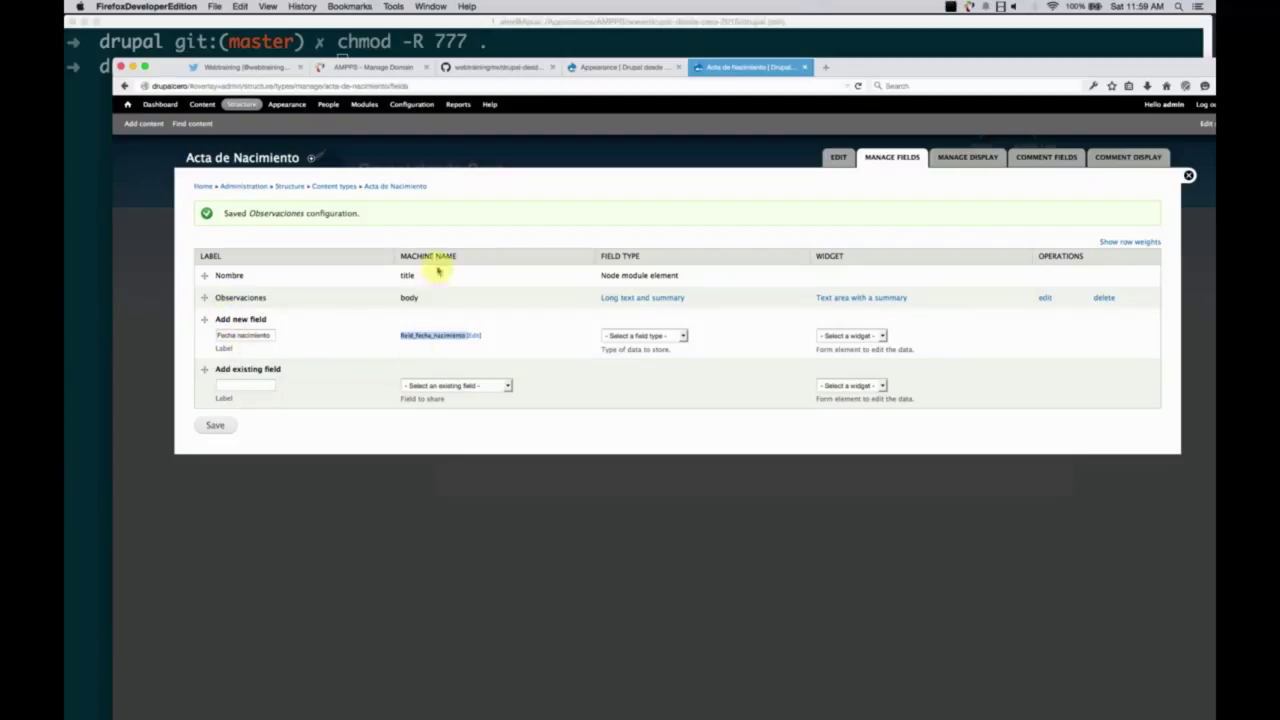
pyautogui.click(665, 337)
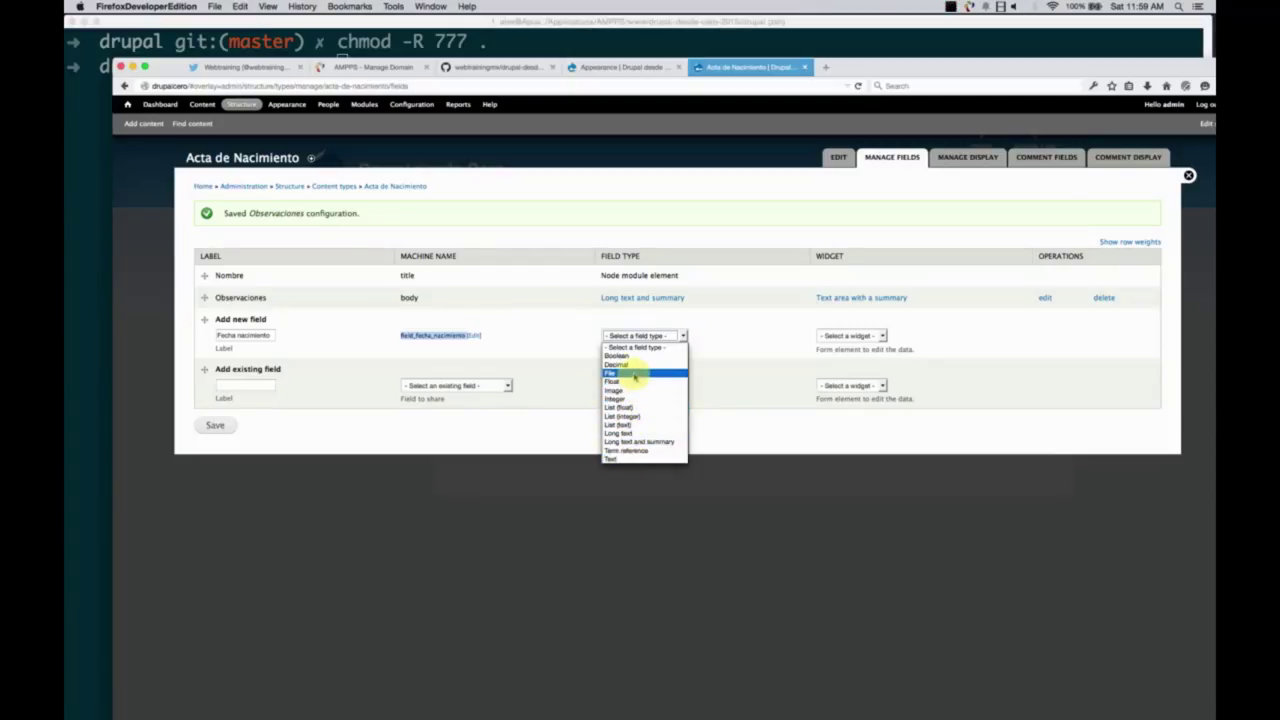
pyautogui.click(265, 335)
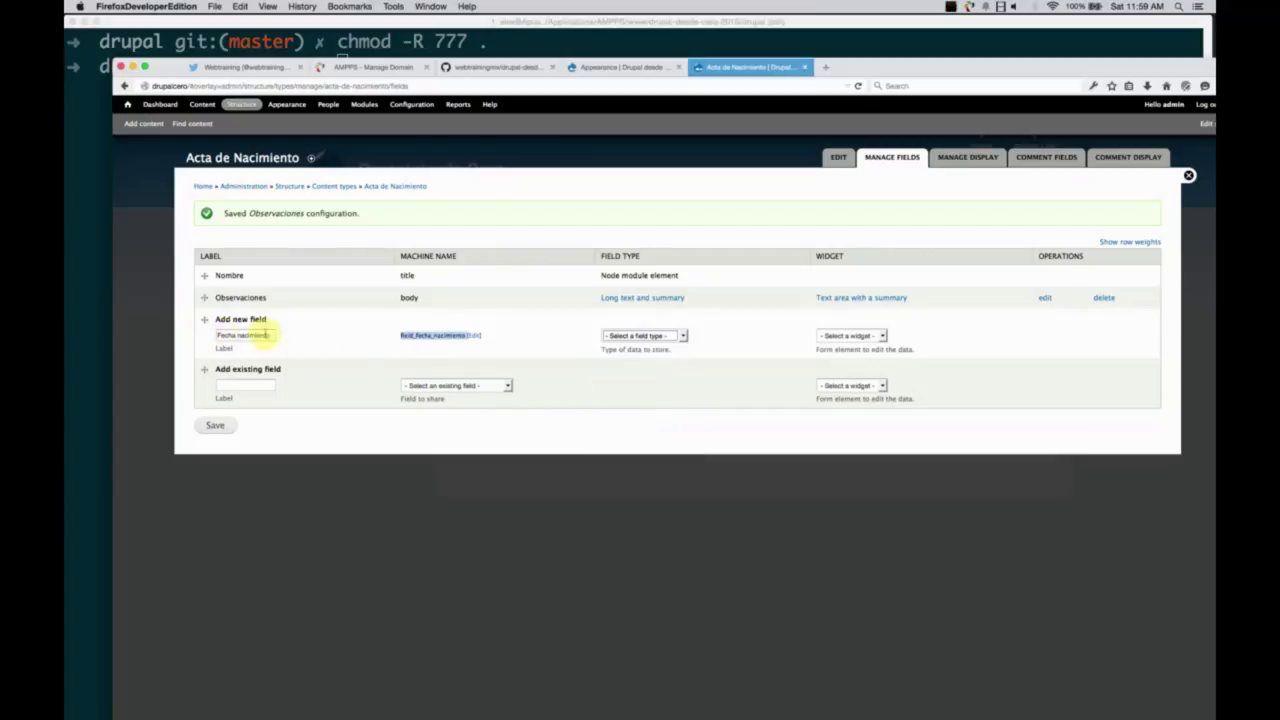
pyautogui.moveTo(266, 335); pyautogui.dragTo(168, 326)
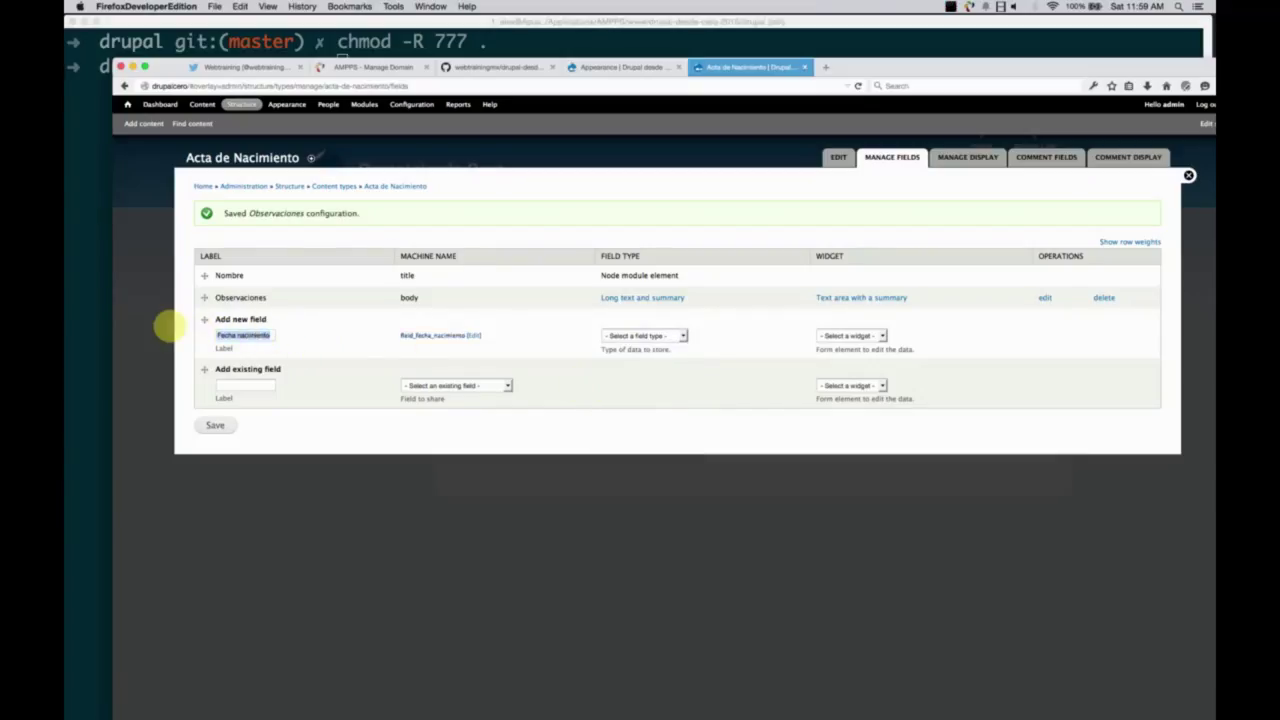
pyautogui.press('BackSpace')
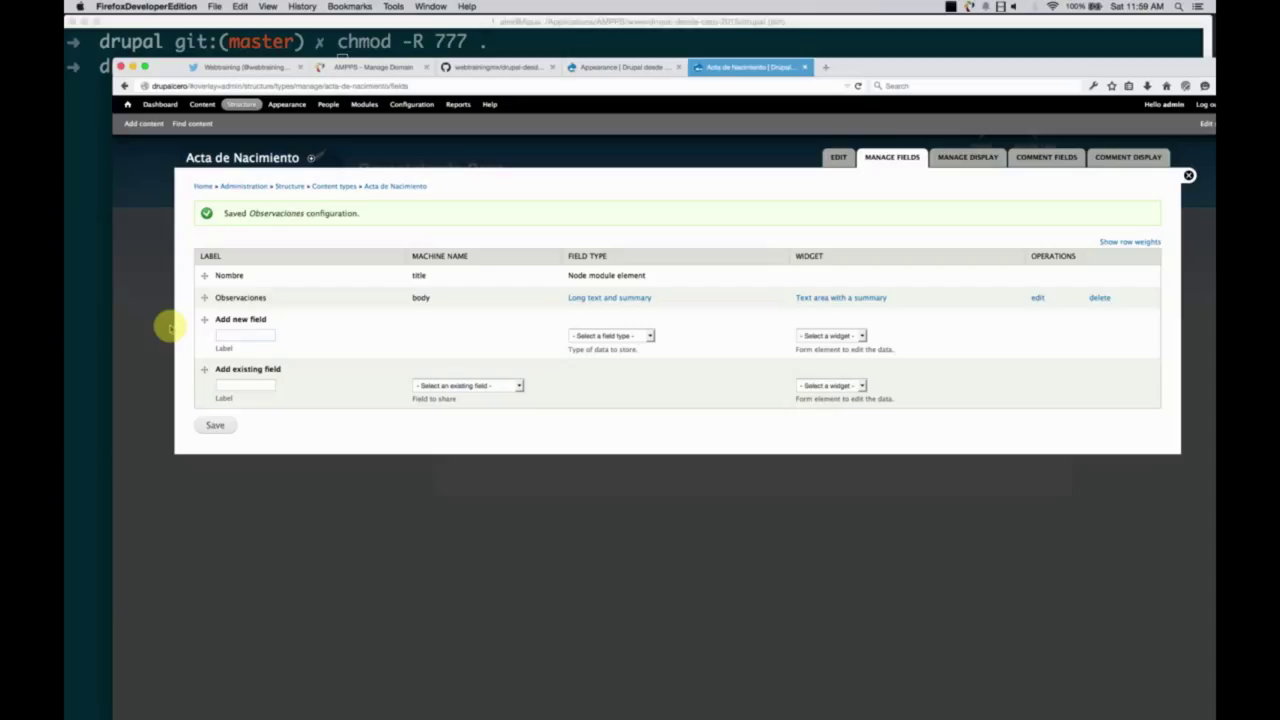
# - Label a new field 'Nombre del padre' with Text field type and Text field widget
pyautogui.write('Nombre del padre')
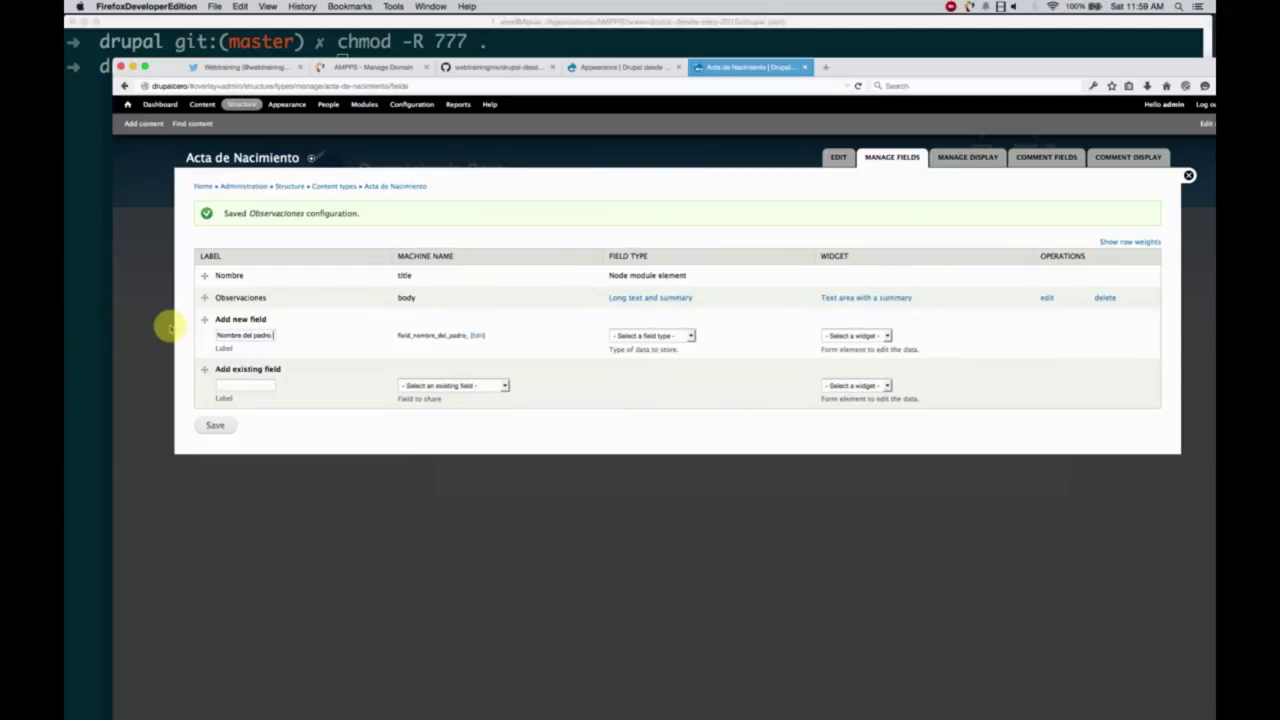
pyautogui.press('BackSpace')
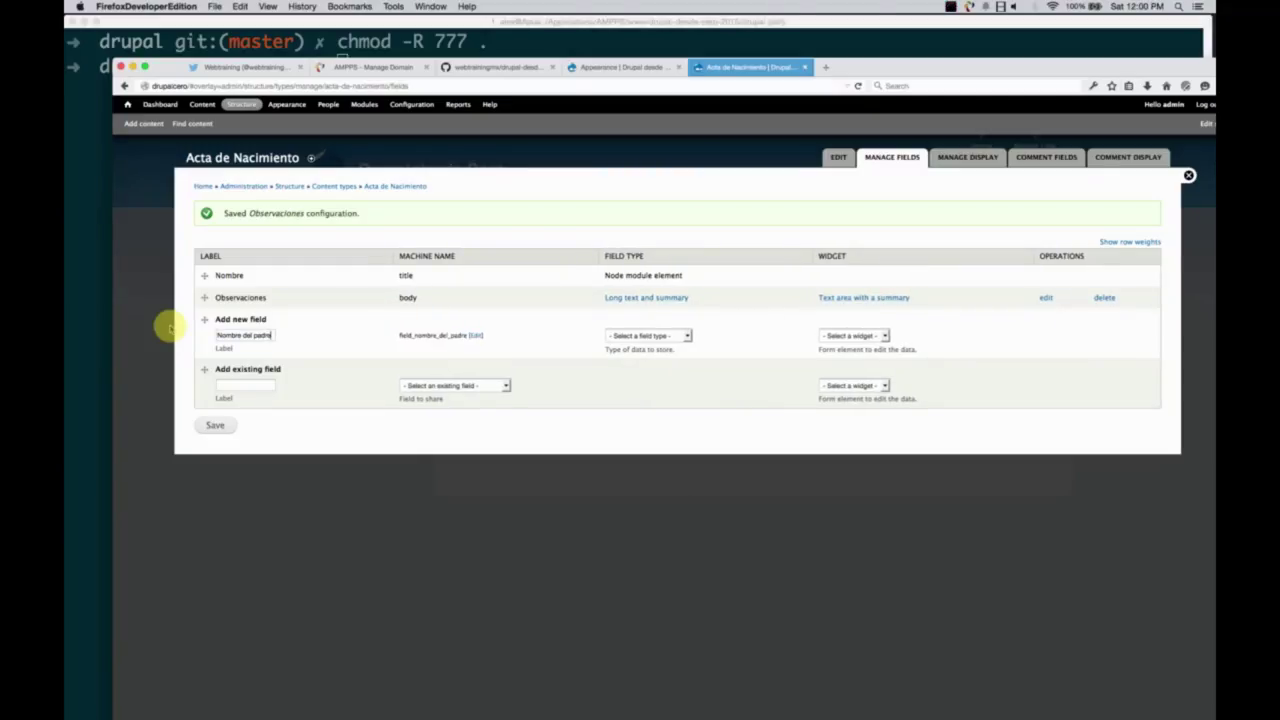
pyautogui.click(646, 335)
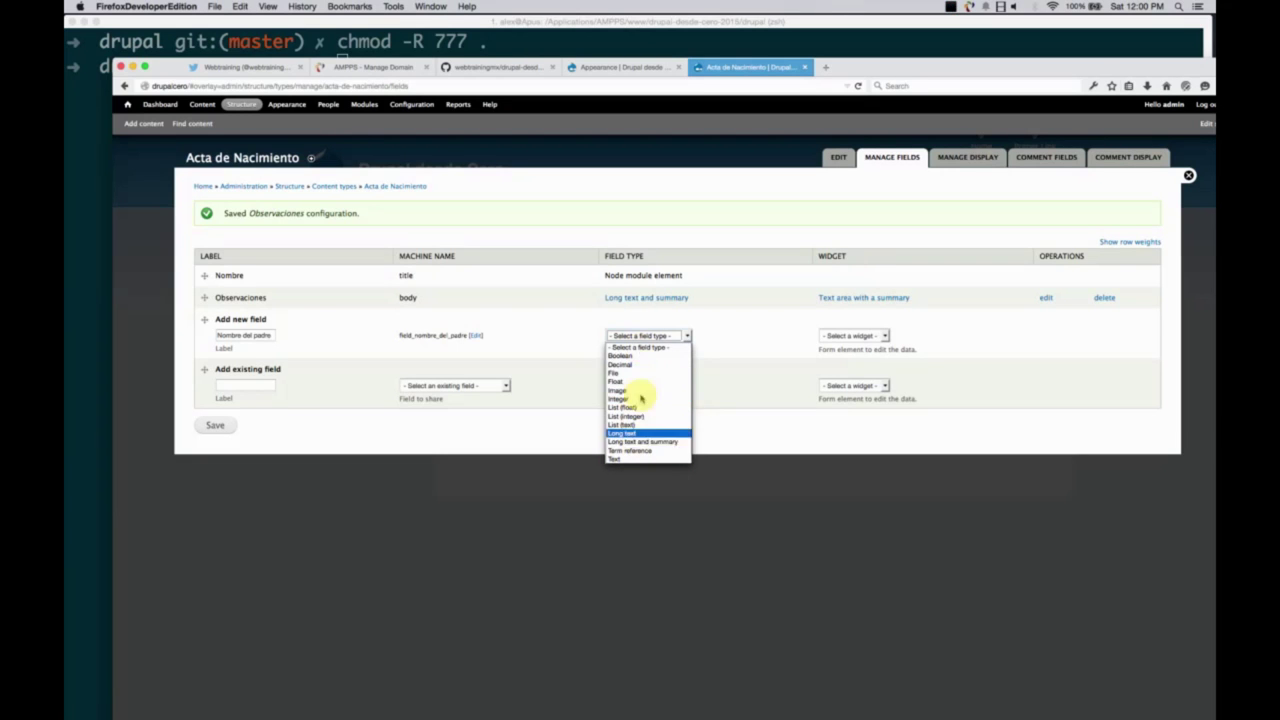
pyautogui.click(618, 458)
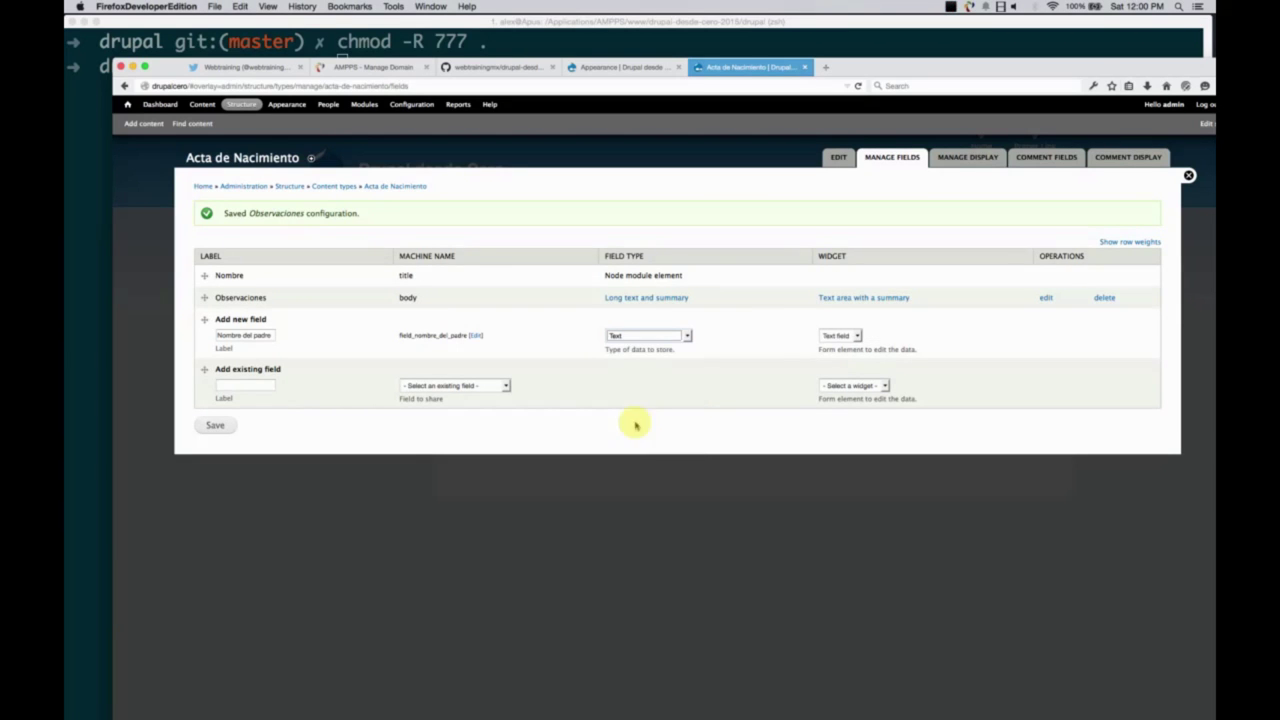
pyautogui.click(836, 336)
pyautogui.click(836, 347)
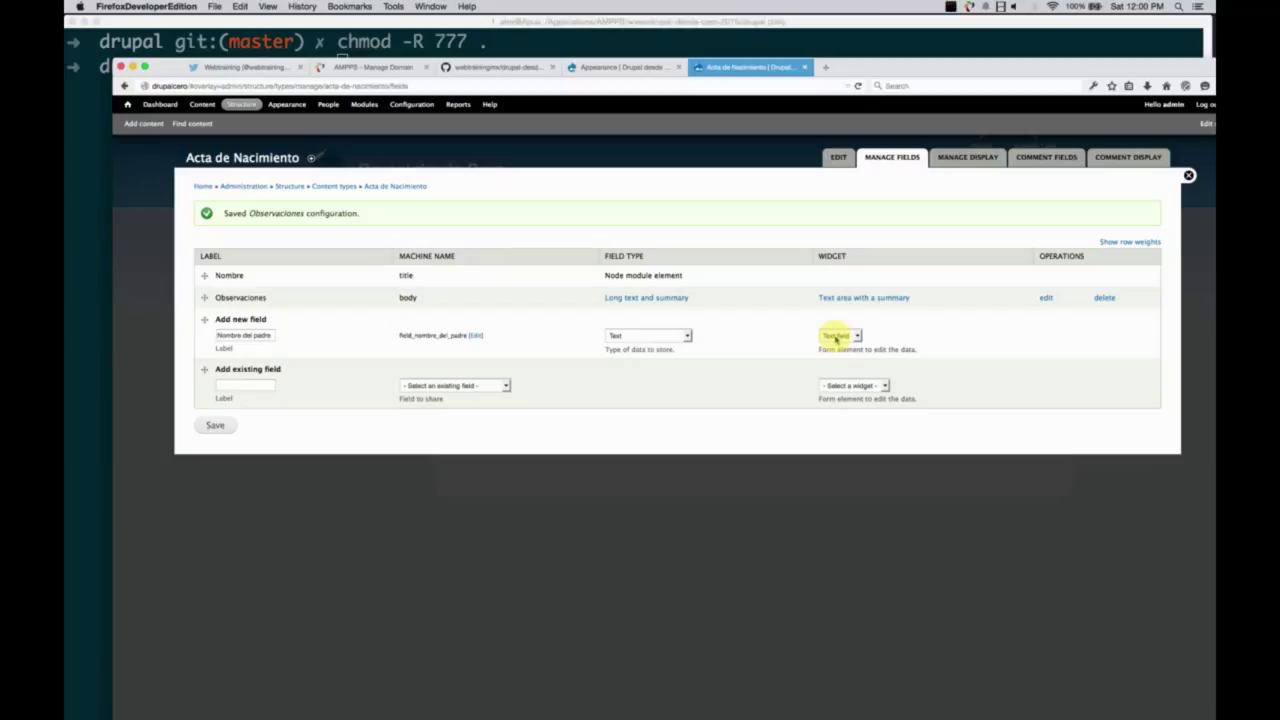
pyautogui.click(836, 338)
pyautogui.click(838, 337)
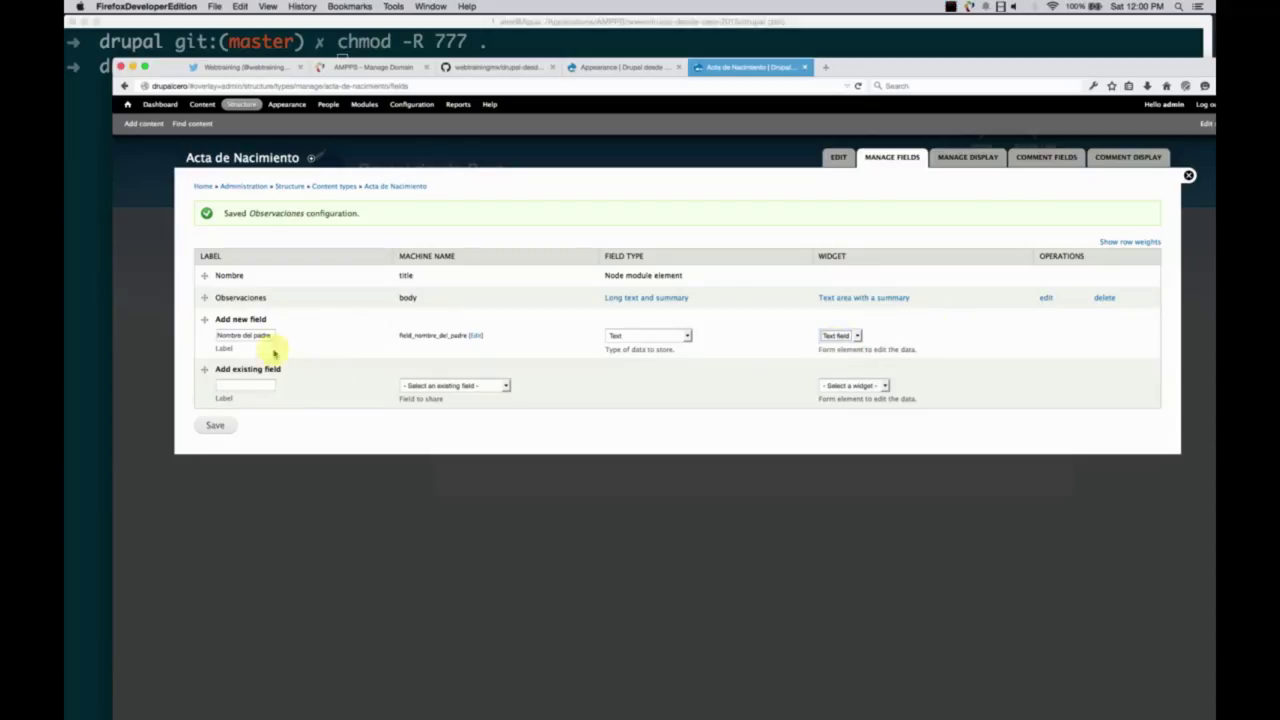
# - Clear the stray 'Nombre de la madre' existing-field label and create the Nombre del padre field
pyautogui.click(237, 385)
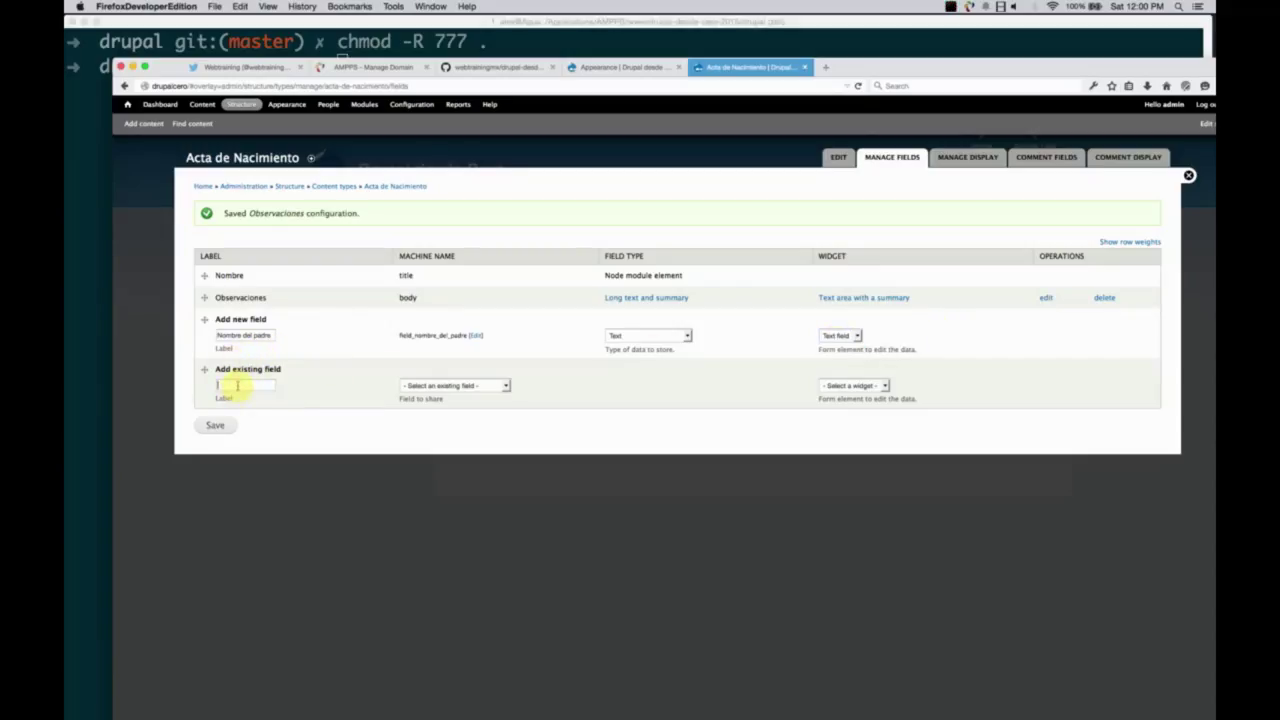
pyautogui.write('Nomb')
pyautogui.write('re de la madre')
pyautogui.click(474, 386)
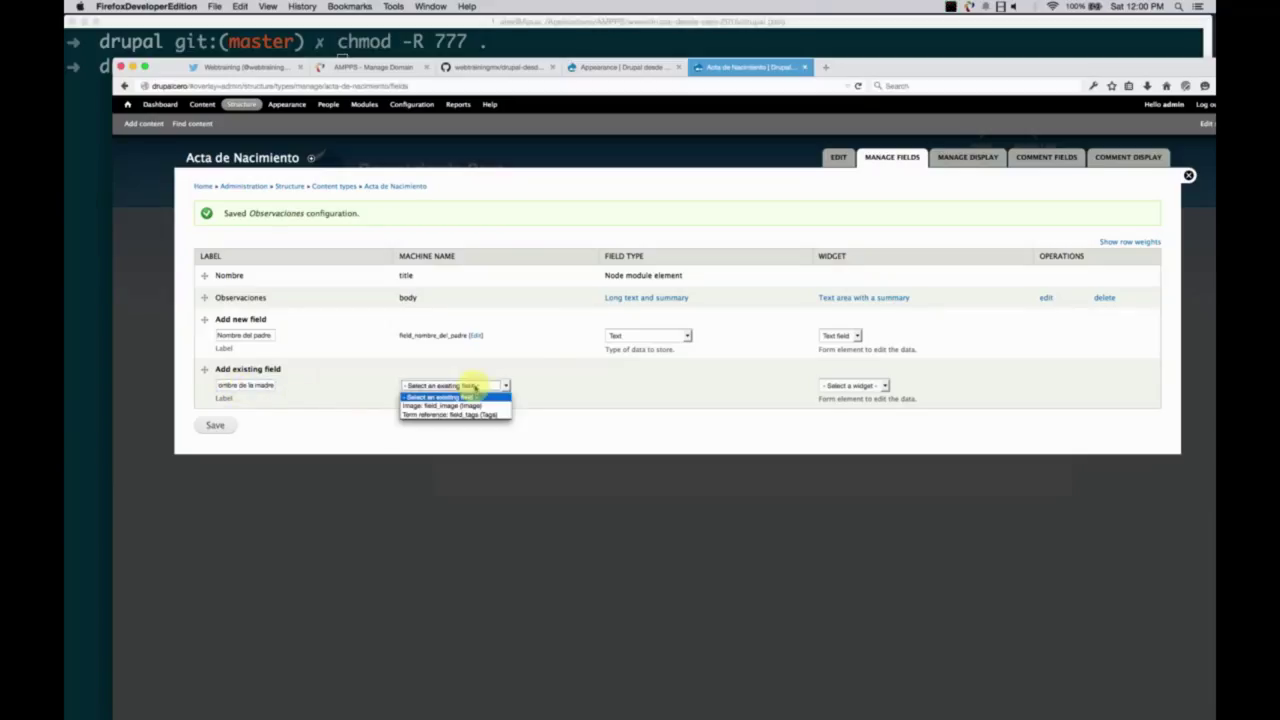
pyautogui.click(543, 381)
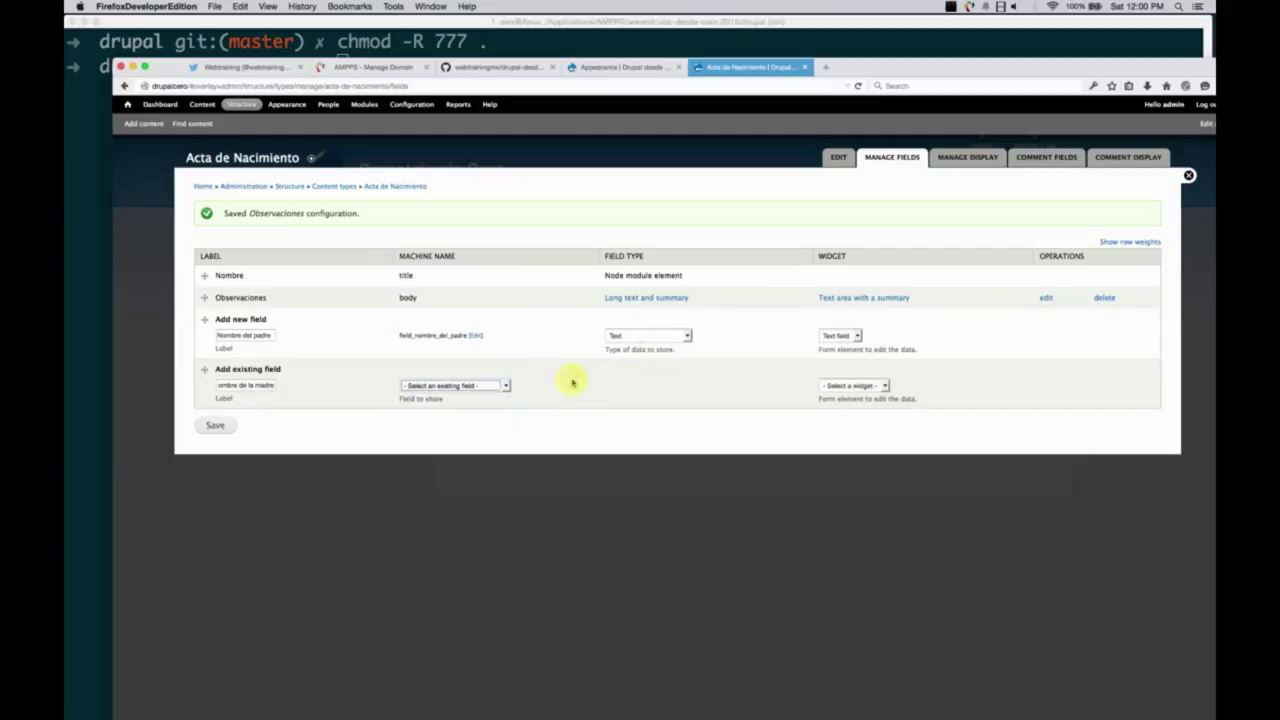
pyautogui.click(258, 384)
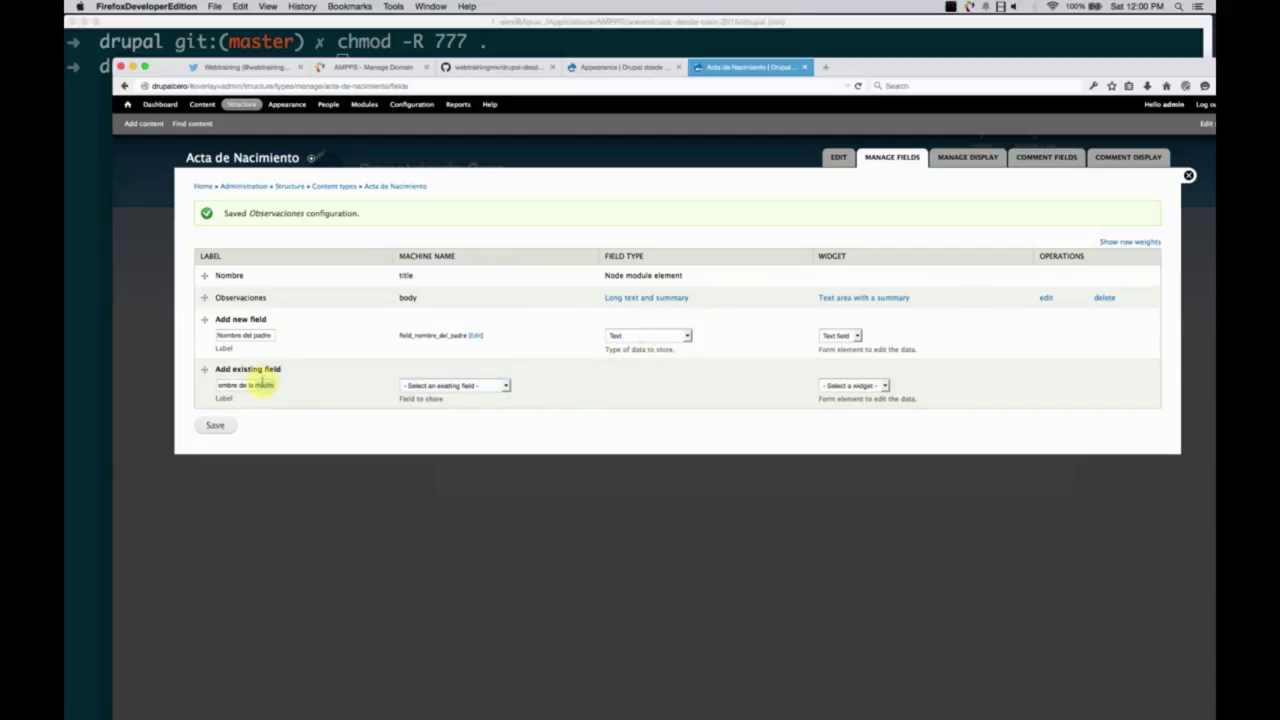
pyautogui.press('super+a')
pyautogui.press('super+c')
pyautogui.press('BackSpace')
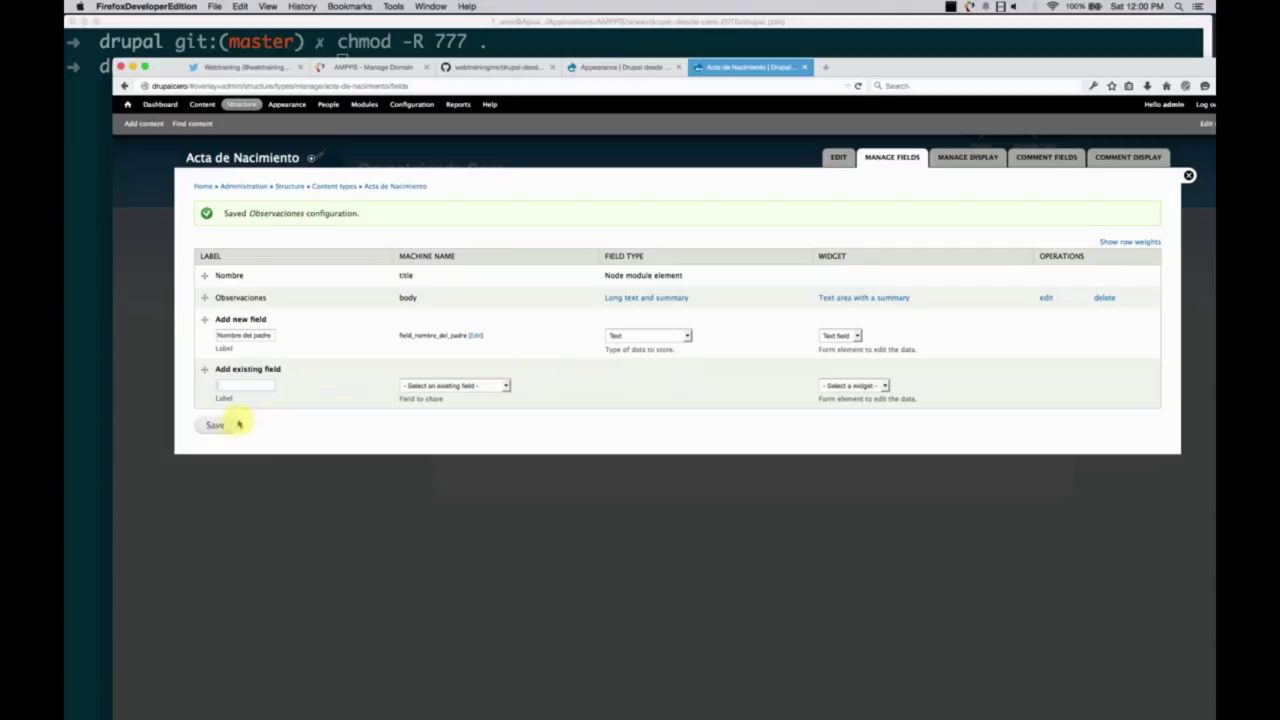
pyautogui.click(223, 425)
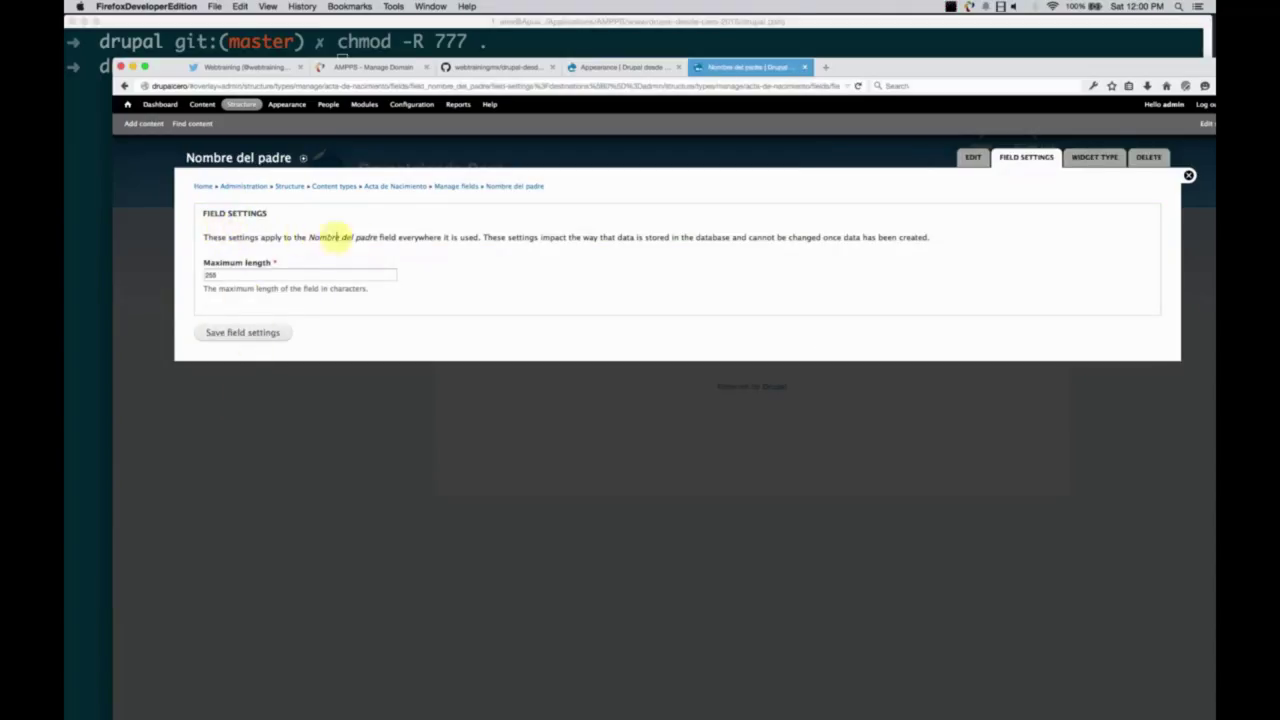
# - Keep maximum length 255 and textfield size 60 for Nombre del padre, and save its settings
pyautogui.click(251, 275)
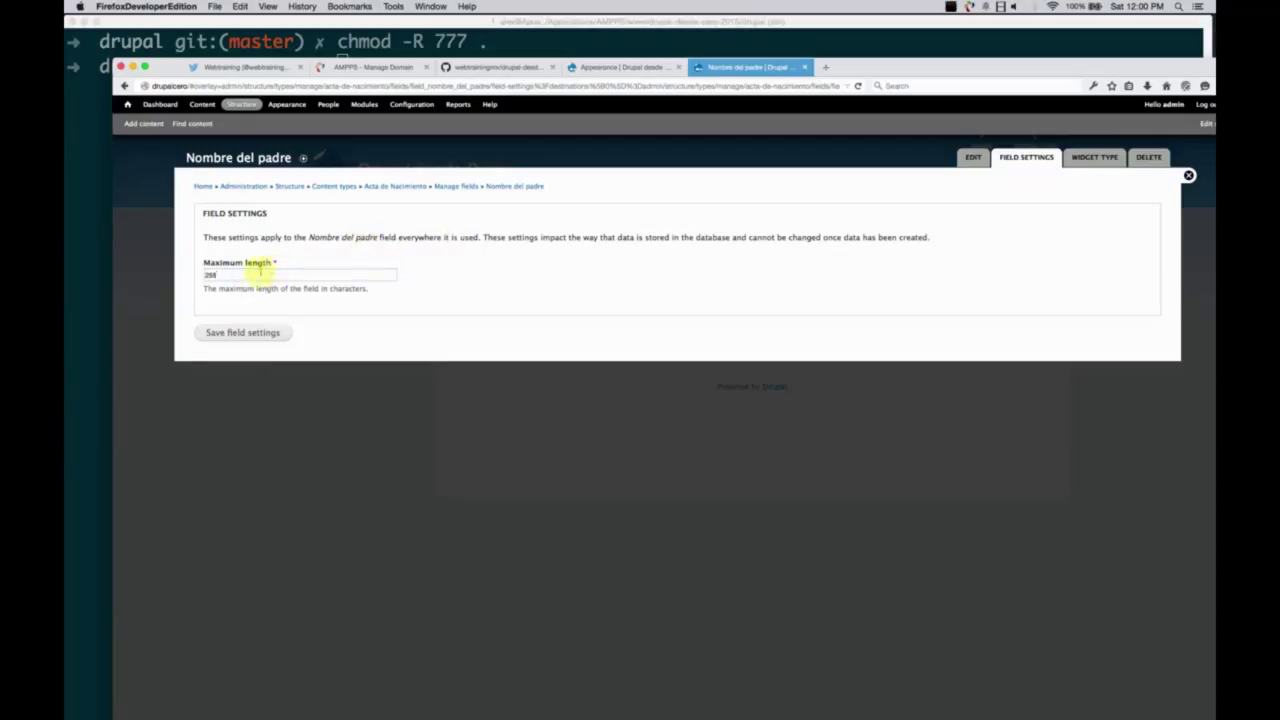
pyautogui.click(266, 333)
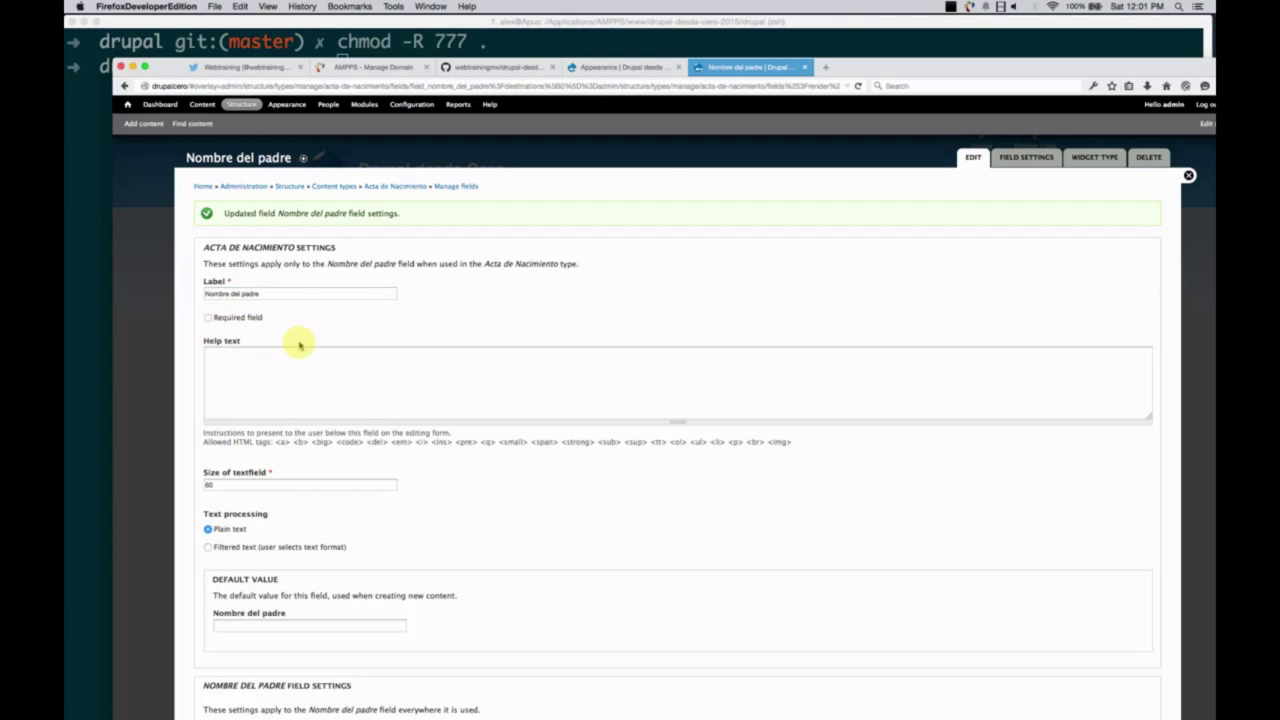
pyautogui.scroll(-3, 298, 344)
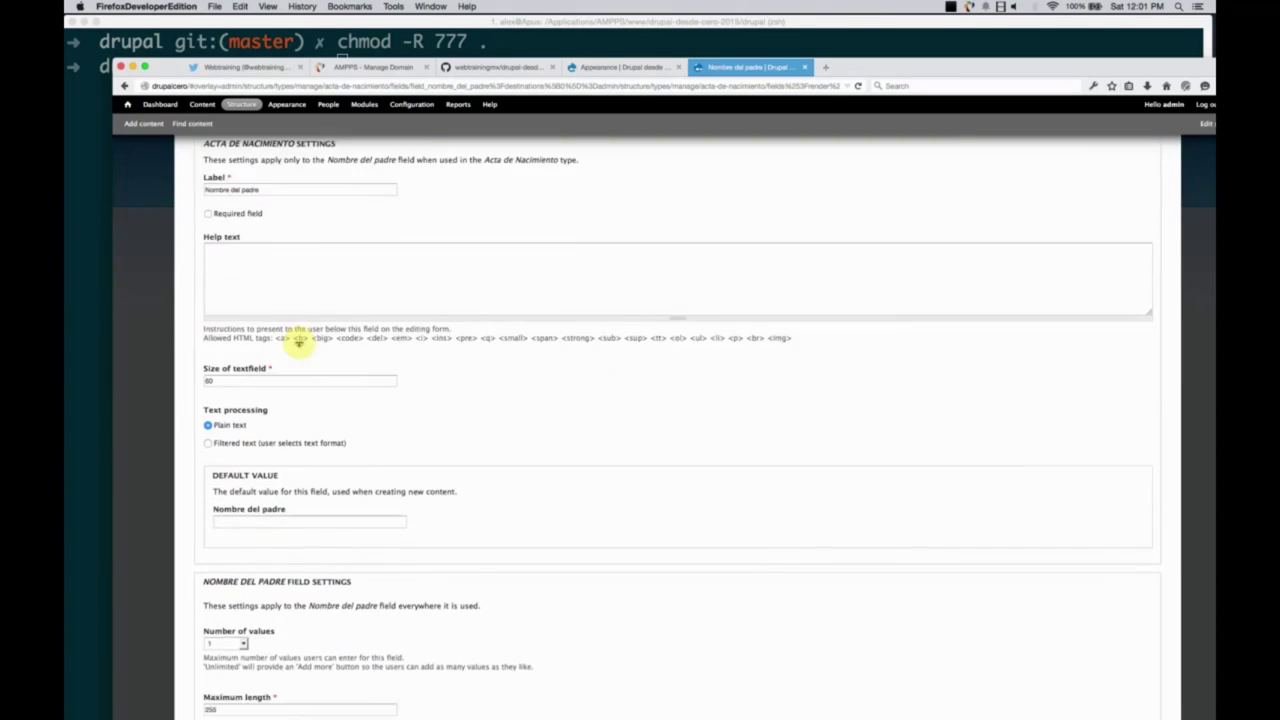
pyautogui.scroll(-2, 298, 344)
pyautogui.doubleClick(226, 325)
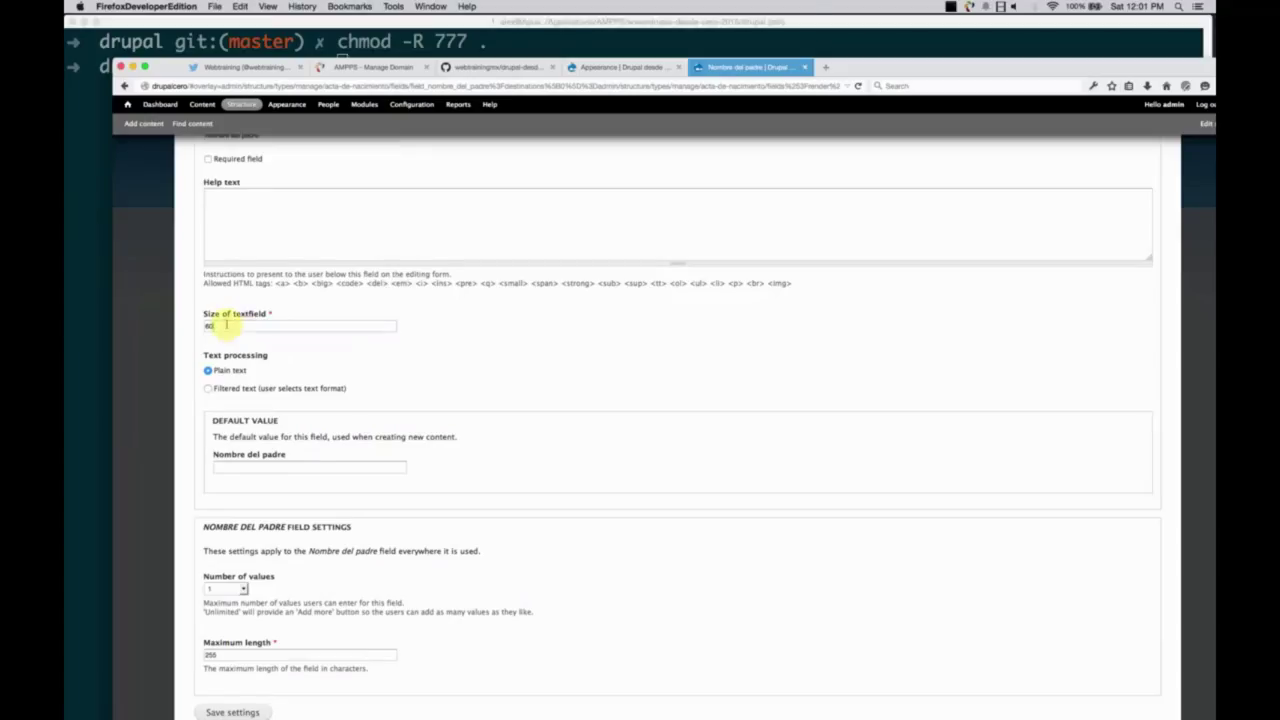
pyautogui.scroll(-1, 228, 322)
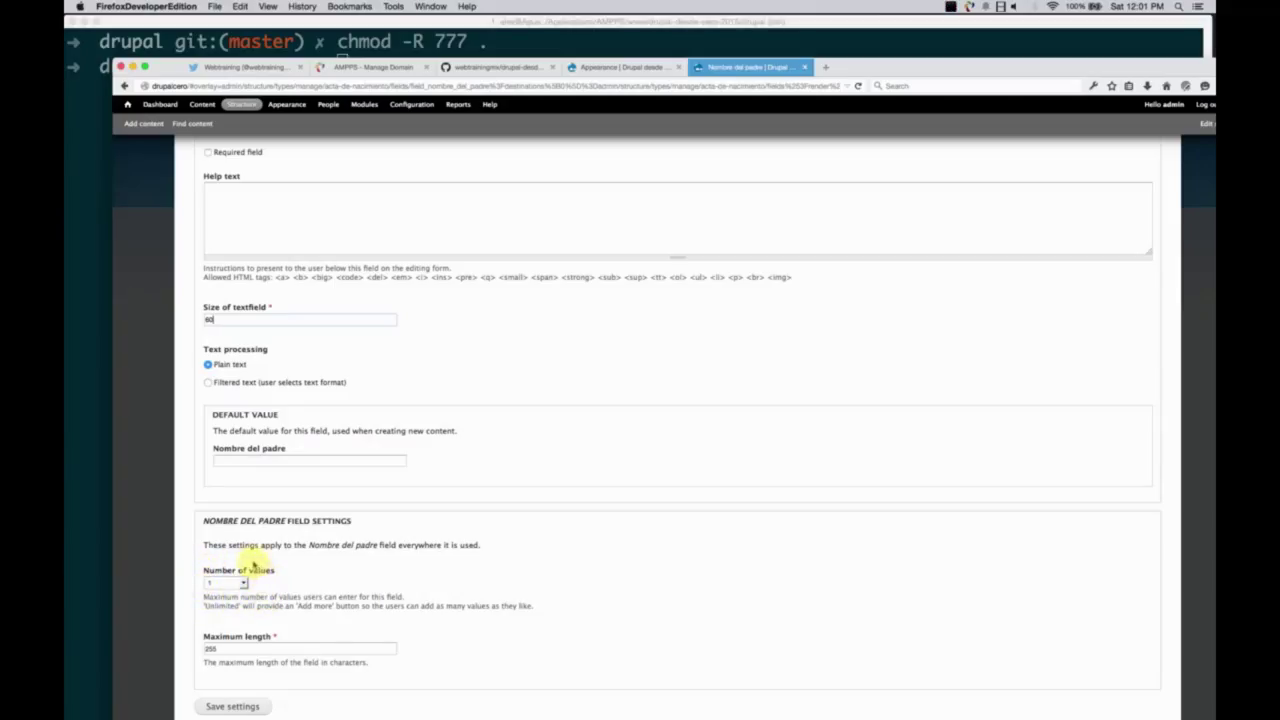
pyautogui.click(256, 703)
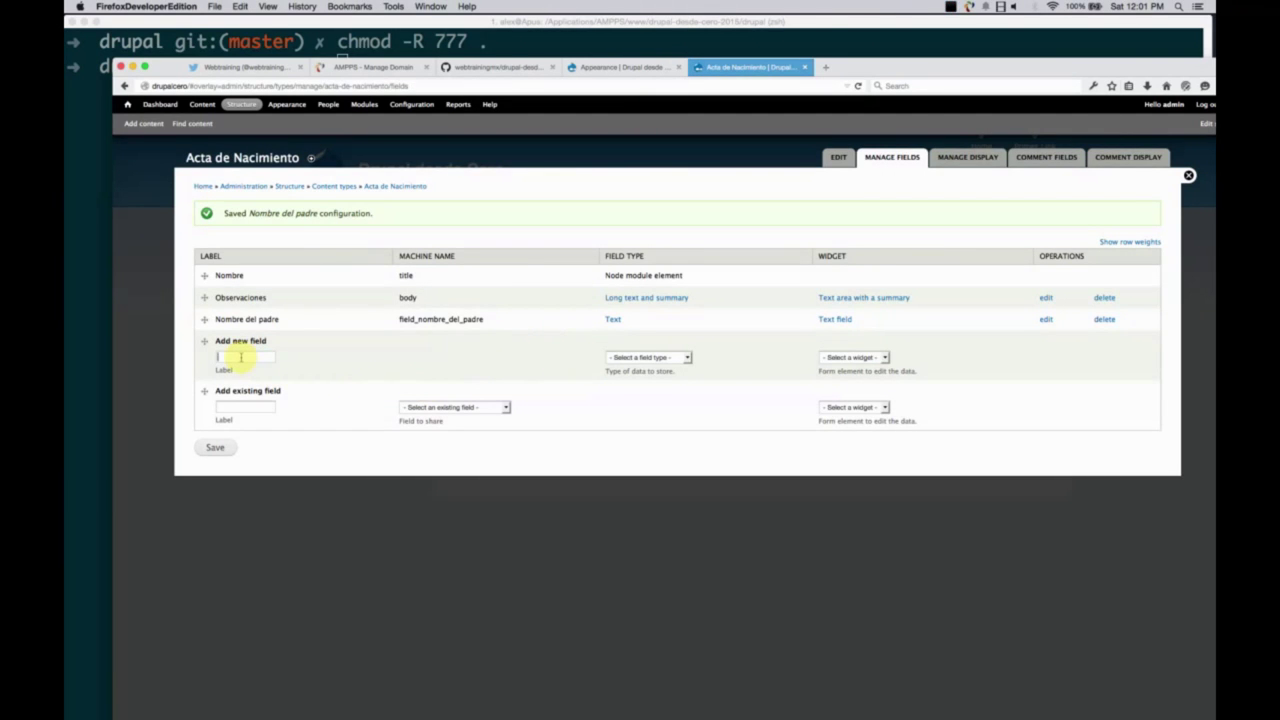
# - Create a new Text field labelled 'Nombre de la madre'
pyautogui.press('super+v')
pyautogui.click(643, 357)
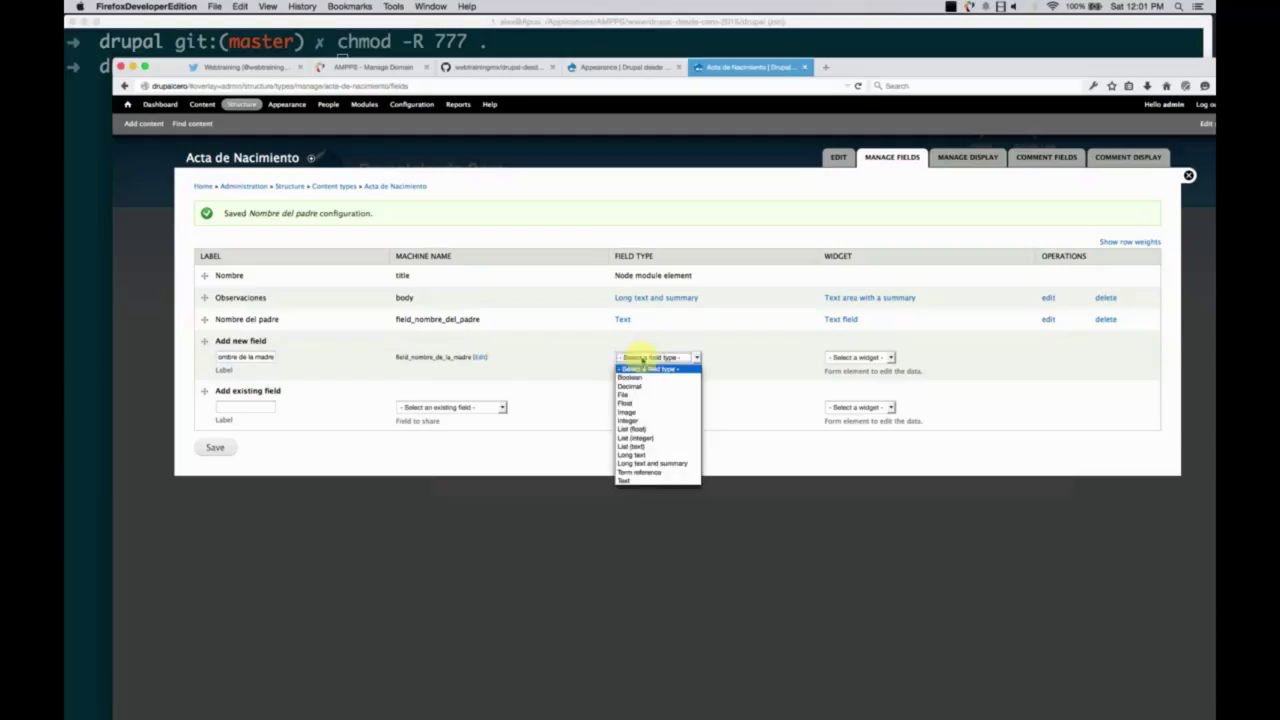
pyautogui.click(630, 480)
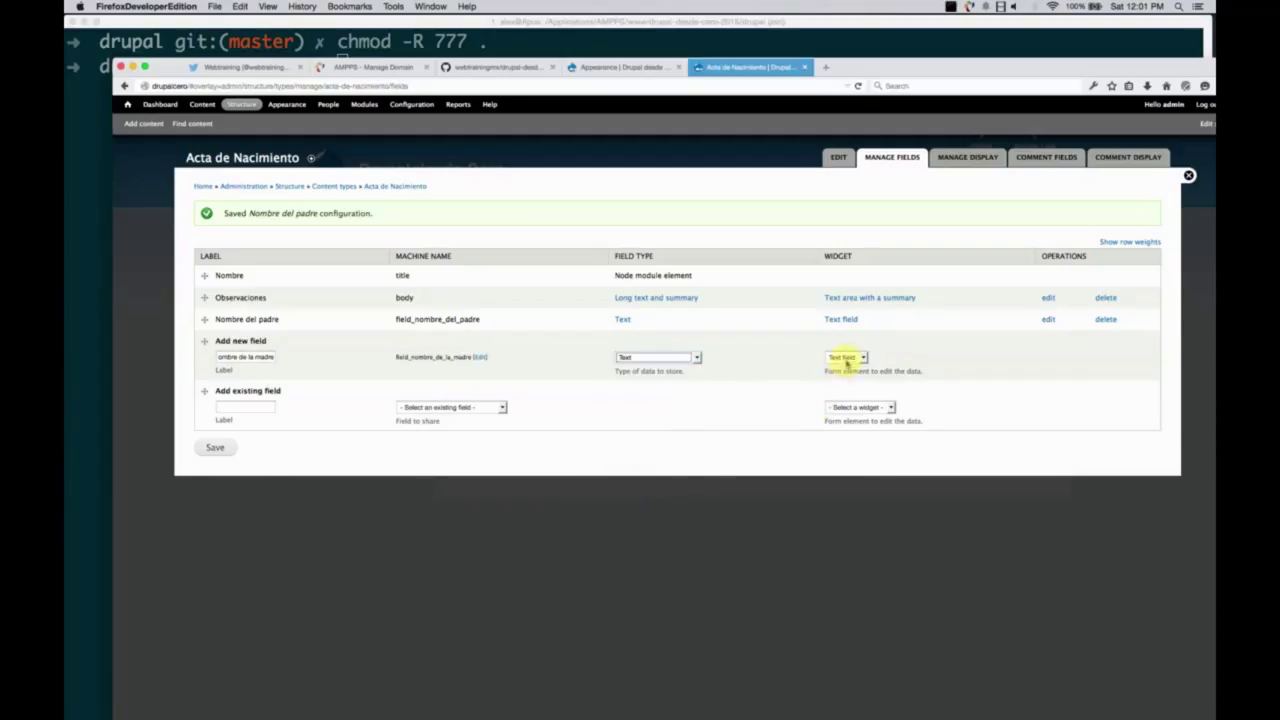
pyautogui.click(216, 448)
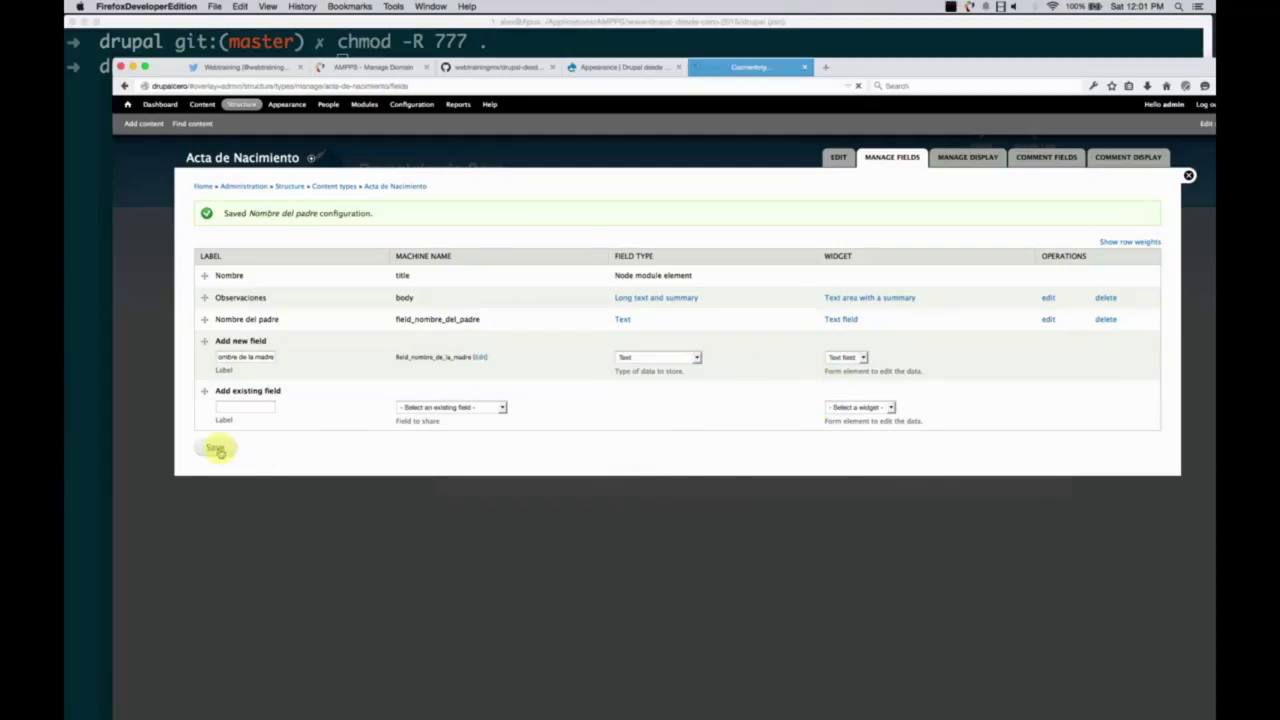
# - Keep maximum length 255 and a single value, then save the Nombre de la madre settings
pyautogui.moveTo(258, 273); pyautogui.dragTo(106, 257)
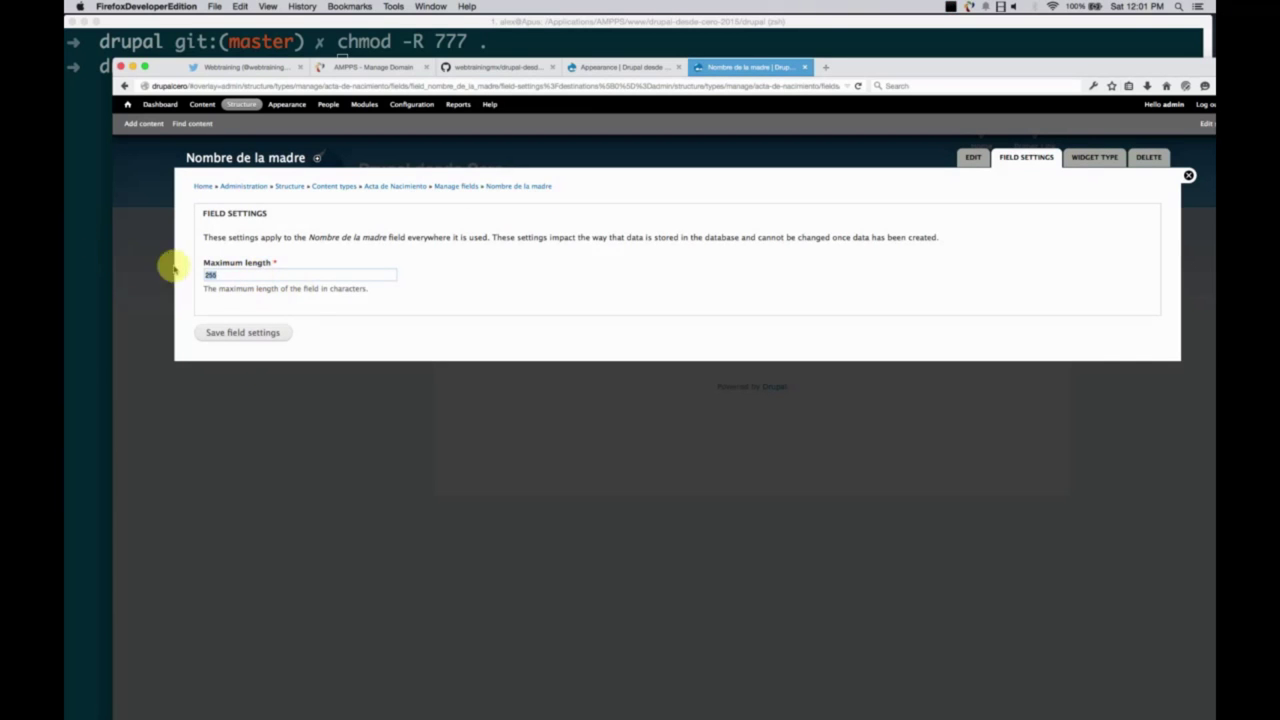
pyautogui.click(252, 331)
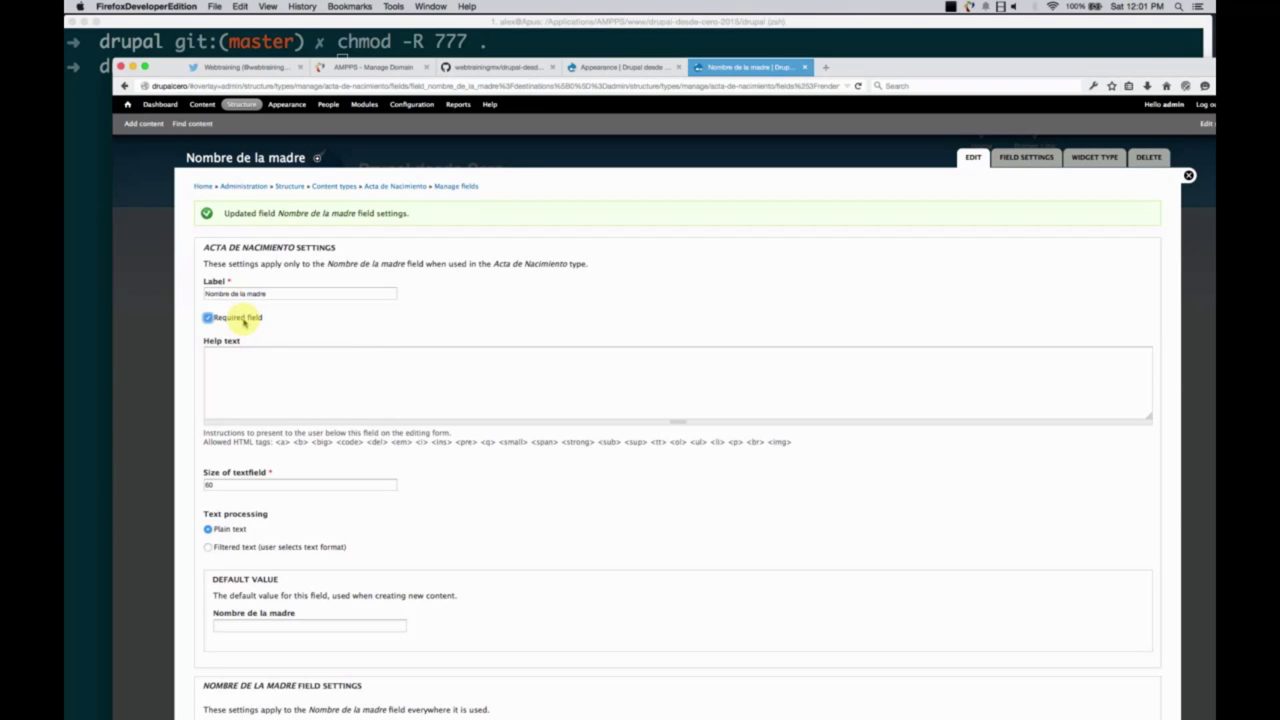
pyautogui.scroll(-5, 285, 372)
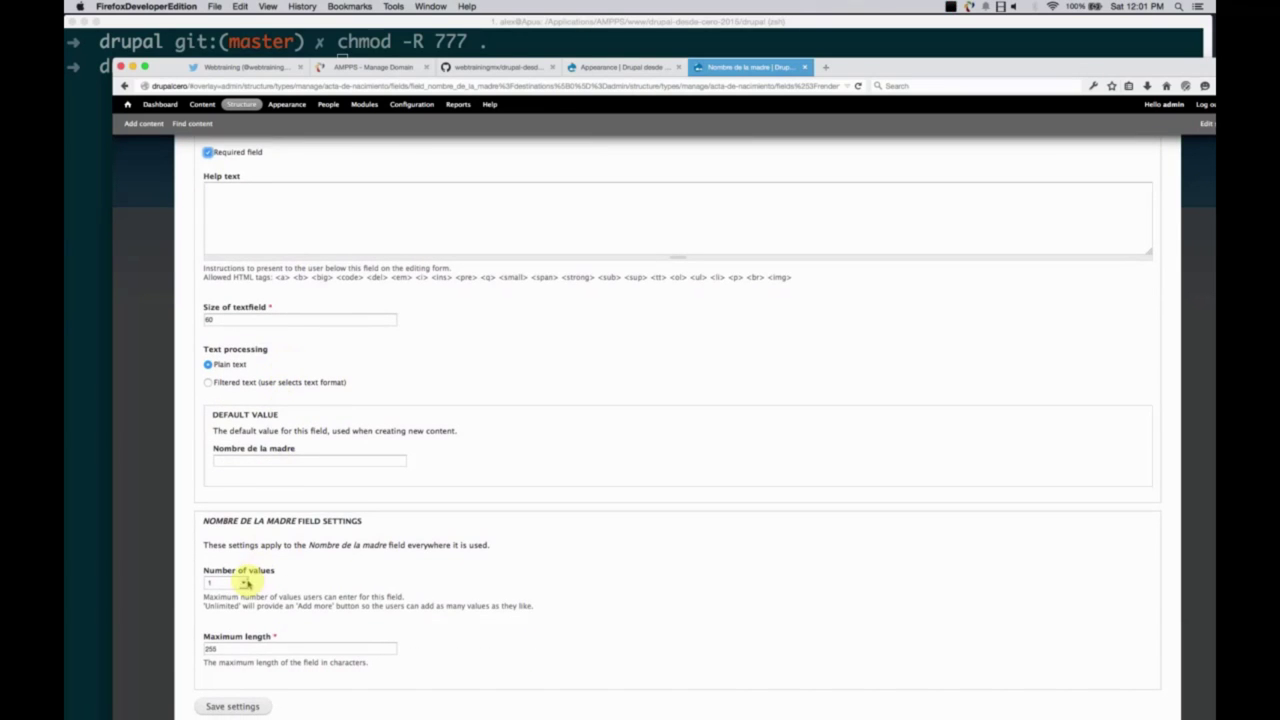
pyautogui.click(236, 583)
pyautogui.click(236, 583)
pyautogui.click(227, 705)
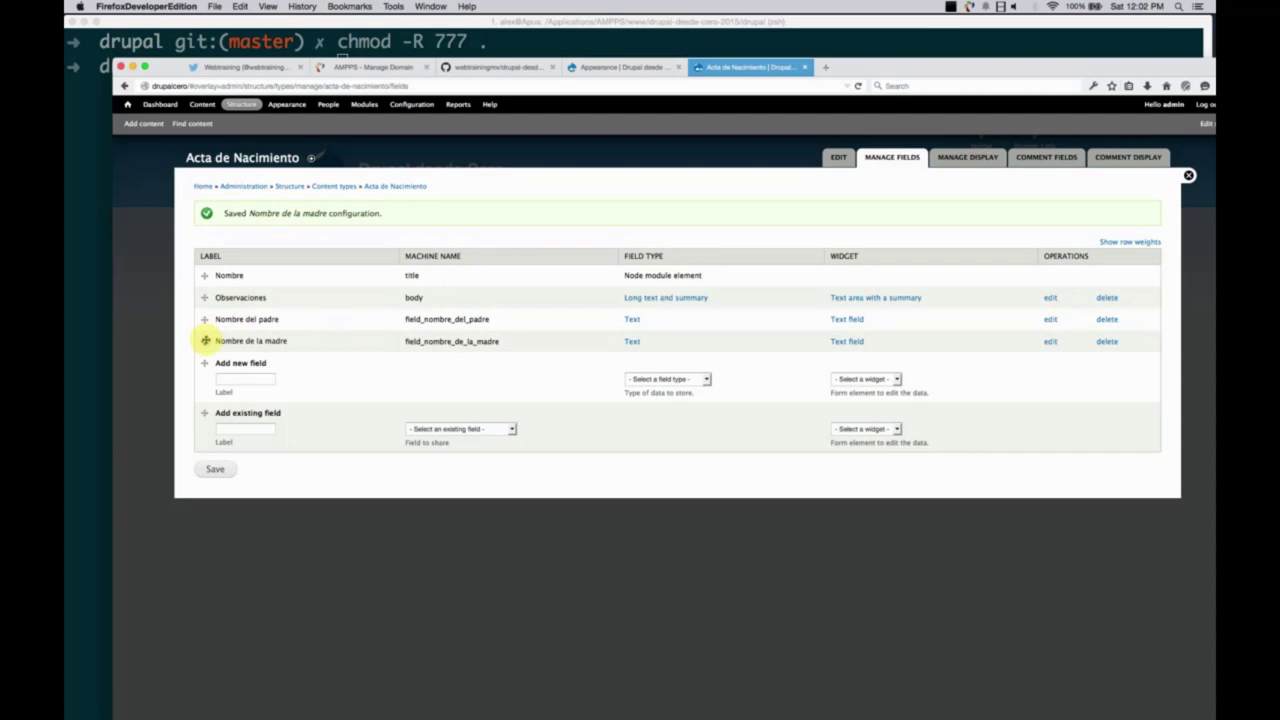
# - Move Nombre de la madre and Nombre del padre above Observaciones and save the field order
pyautogui.moveTo(205, 341); pyautogui.dragTo(204, 300)
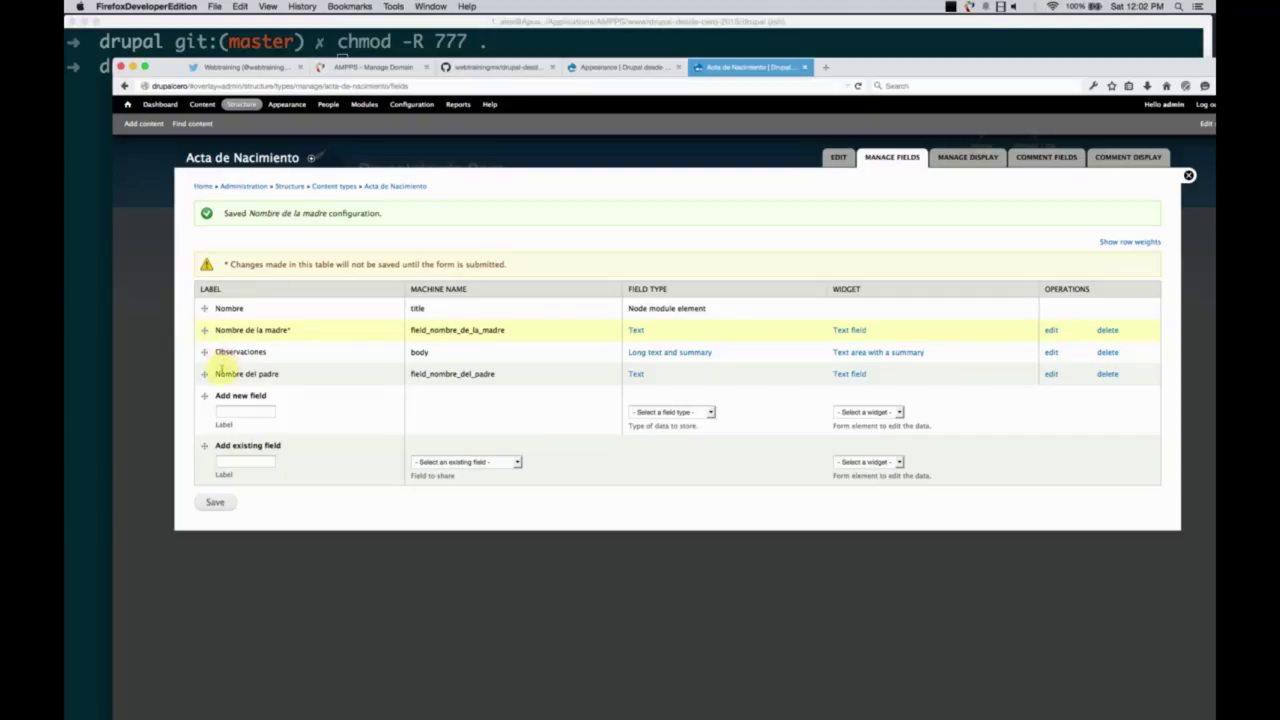
pyautogui.moveTo(205, 374); pyautogui.dragTo(203, 353)
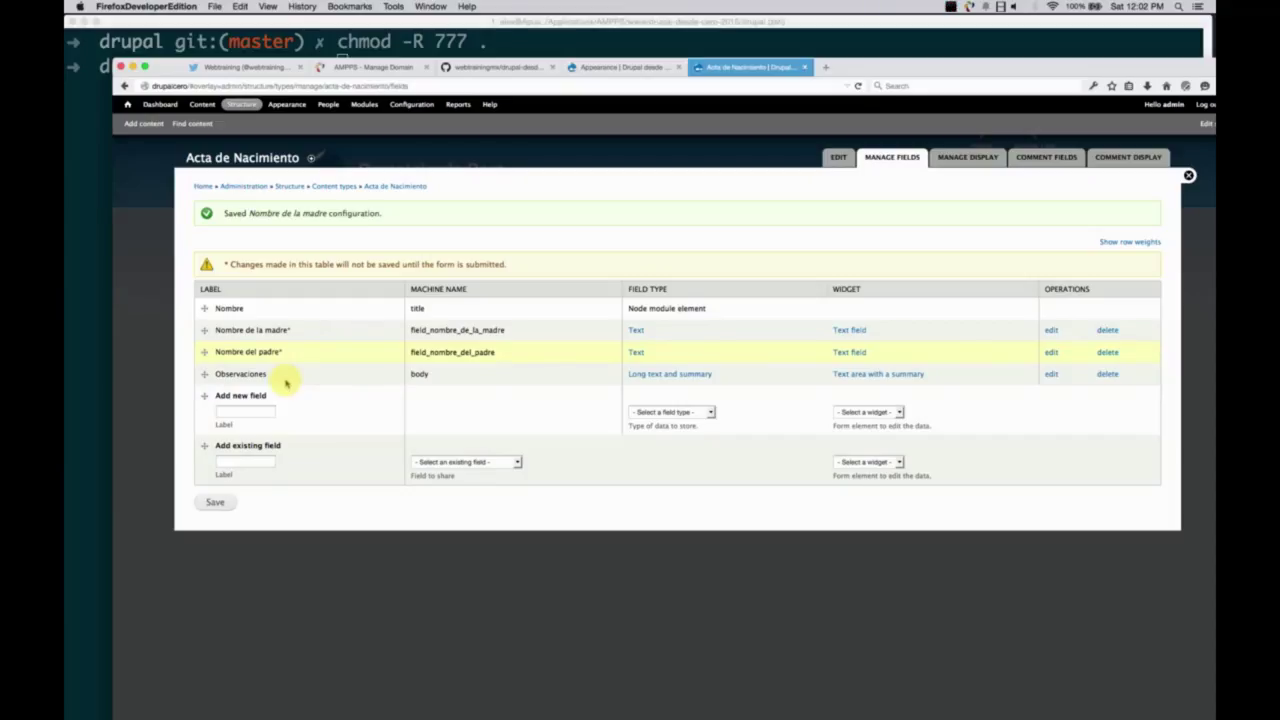
pyautogui.click(224, 503)
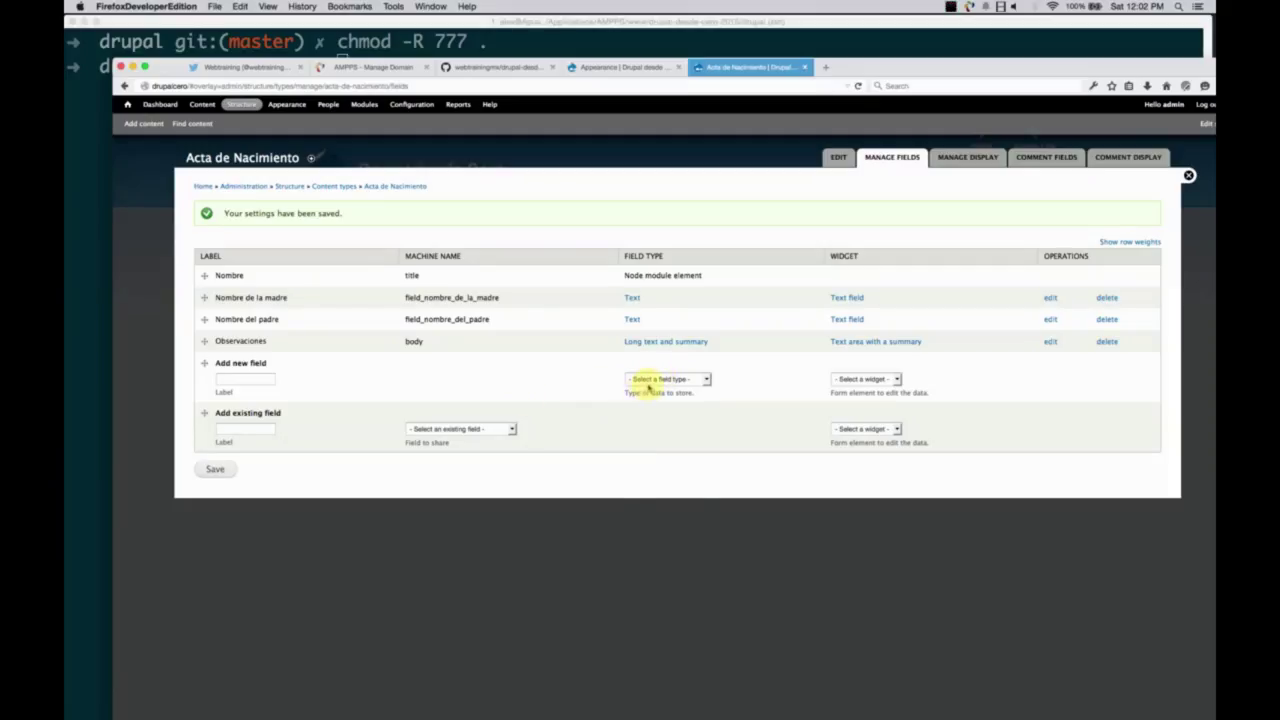
pyautogui.click(648, 385)
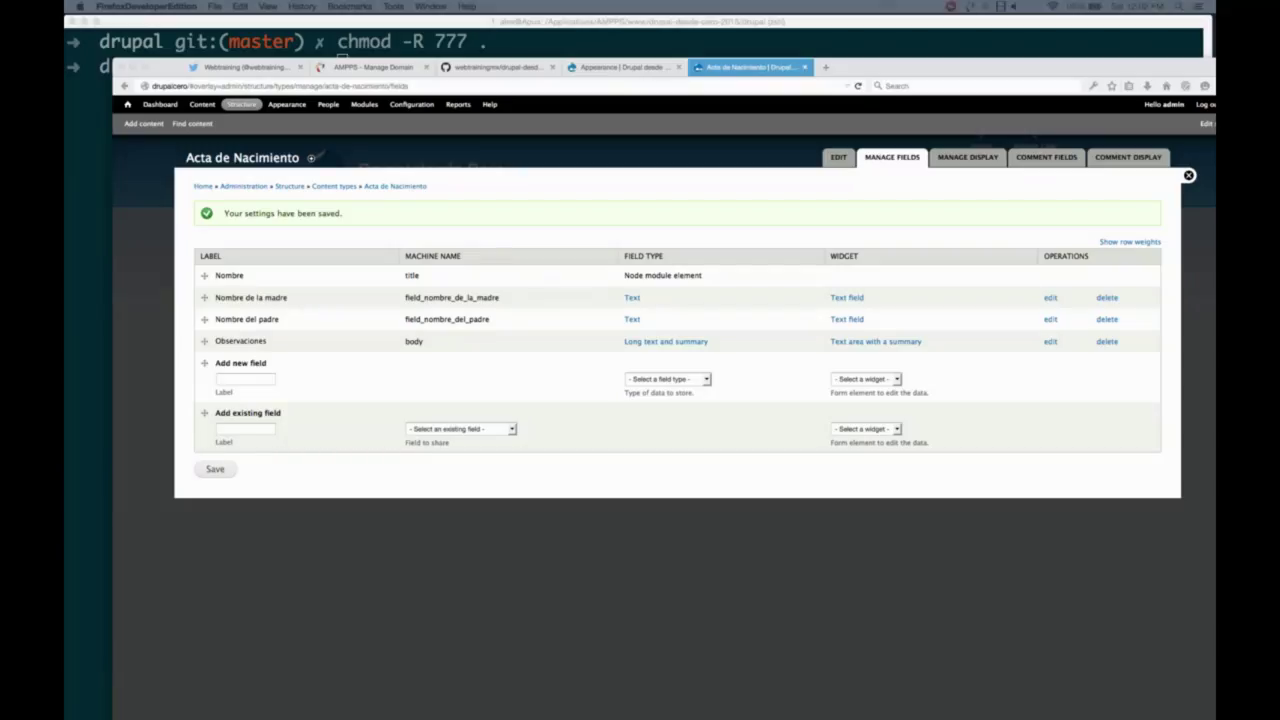
# - Create a new Text field labelled 'CURP' on Acta de Nacimiento
pyautogui.click(256, 378)
pyautogui.write('CURP')
pyautogui.click(251, 380)
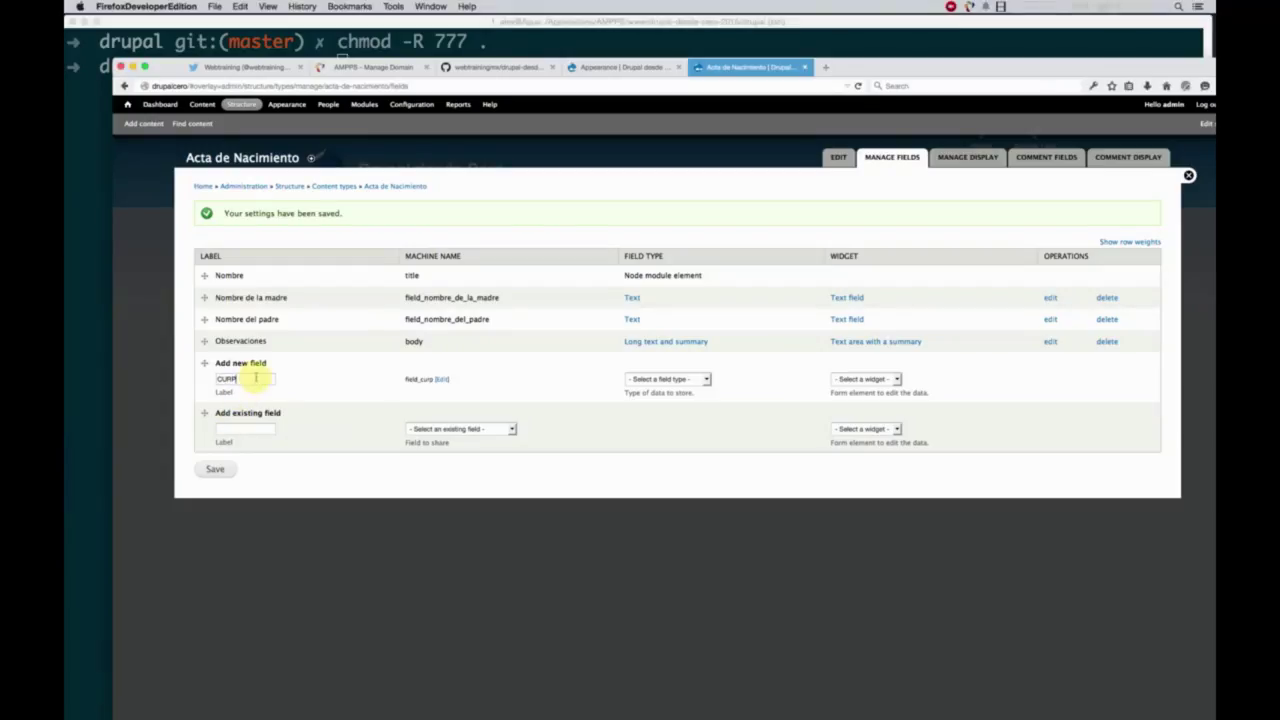
pyautogui.click(657, 380)
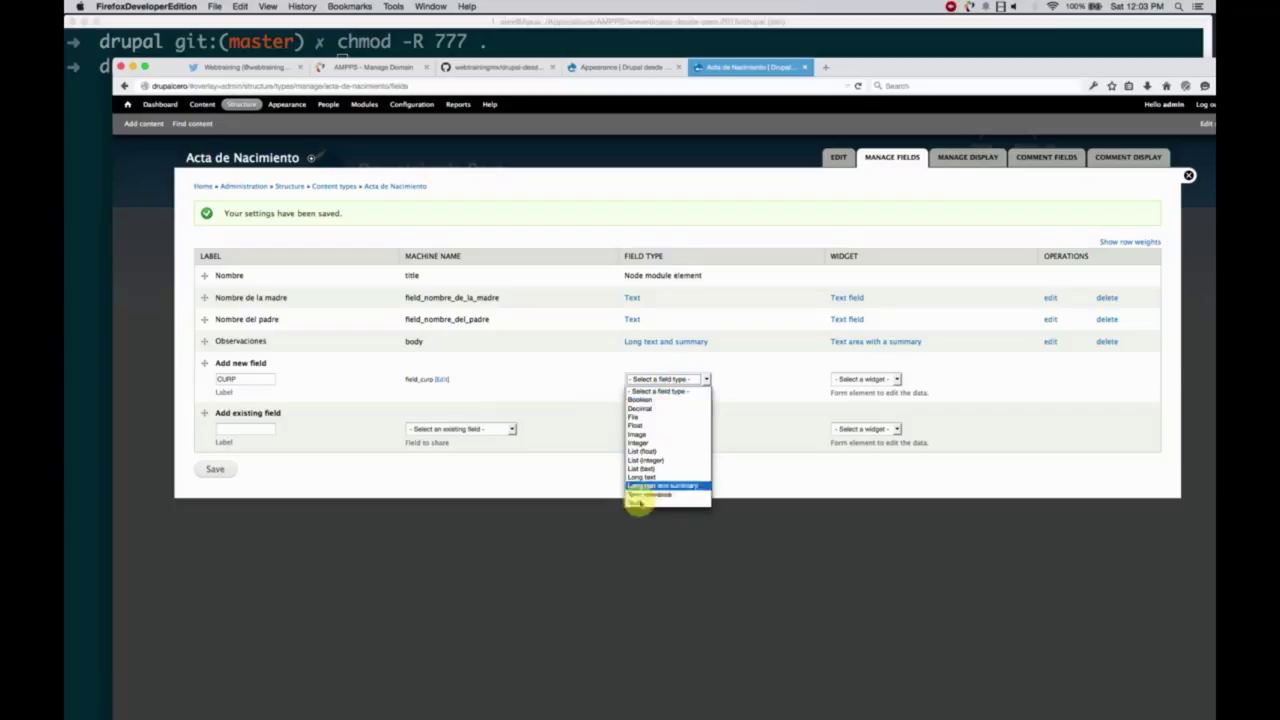
pyautogui.click(636, 503)
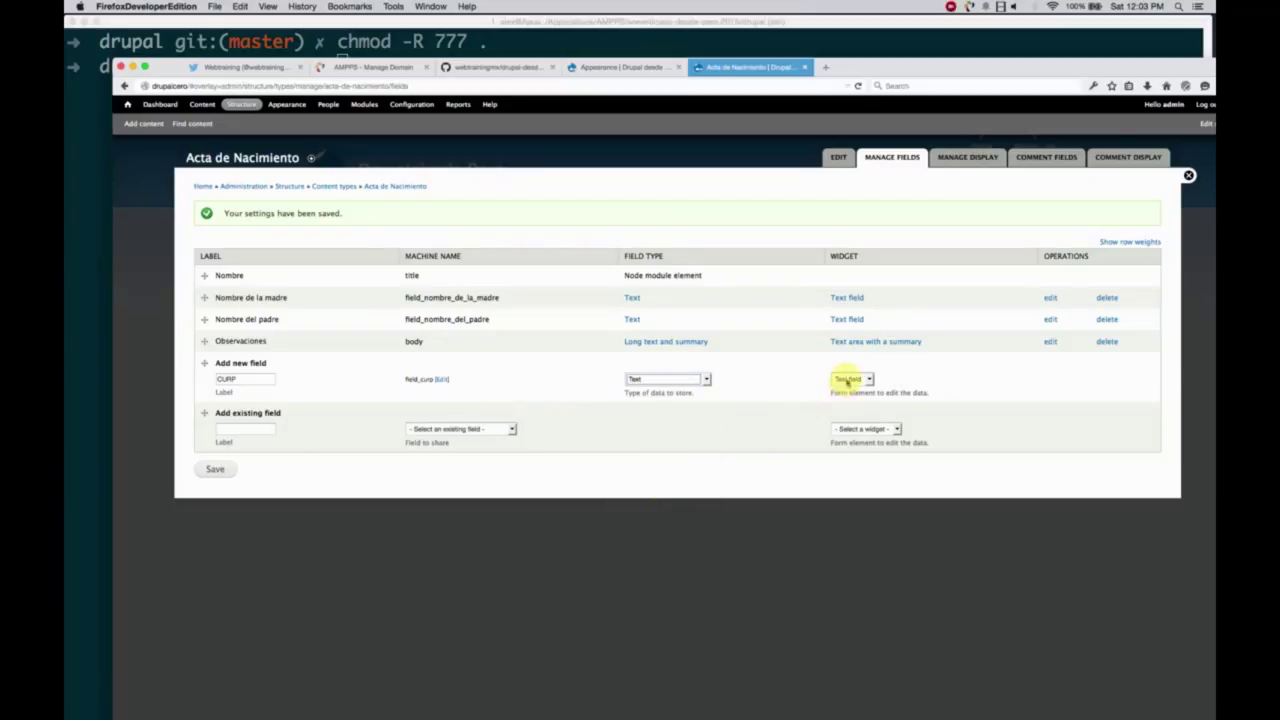
pyautogui.click(200, 472)
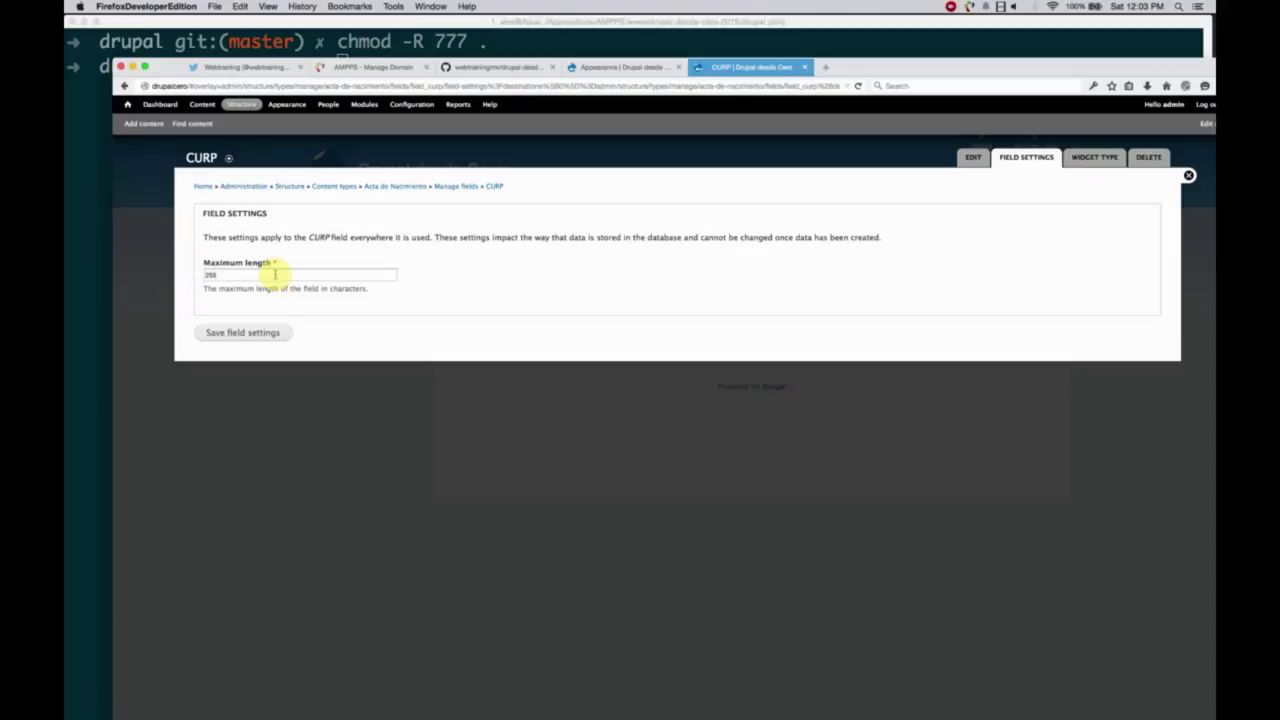
# - Keep CURP's maximum length at 255, mark it required, and save the field settings
pyautogui.click(275, 274)
pyautogui.click(255, 333)
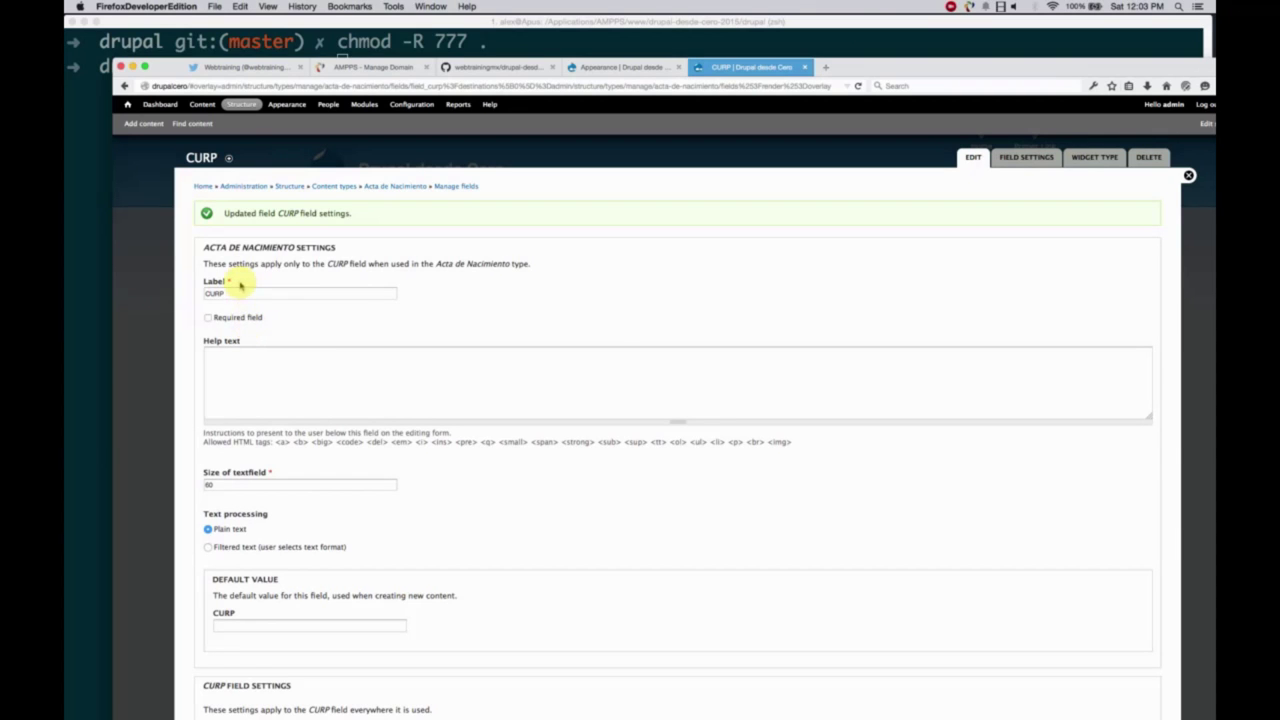
pyautogui.click(234, 317)
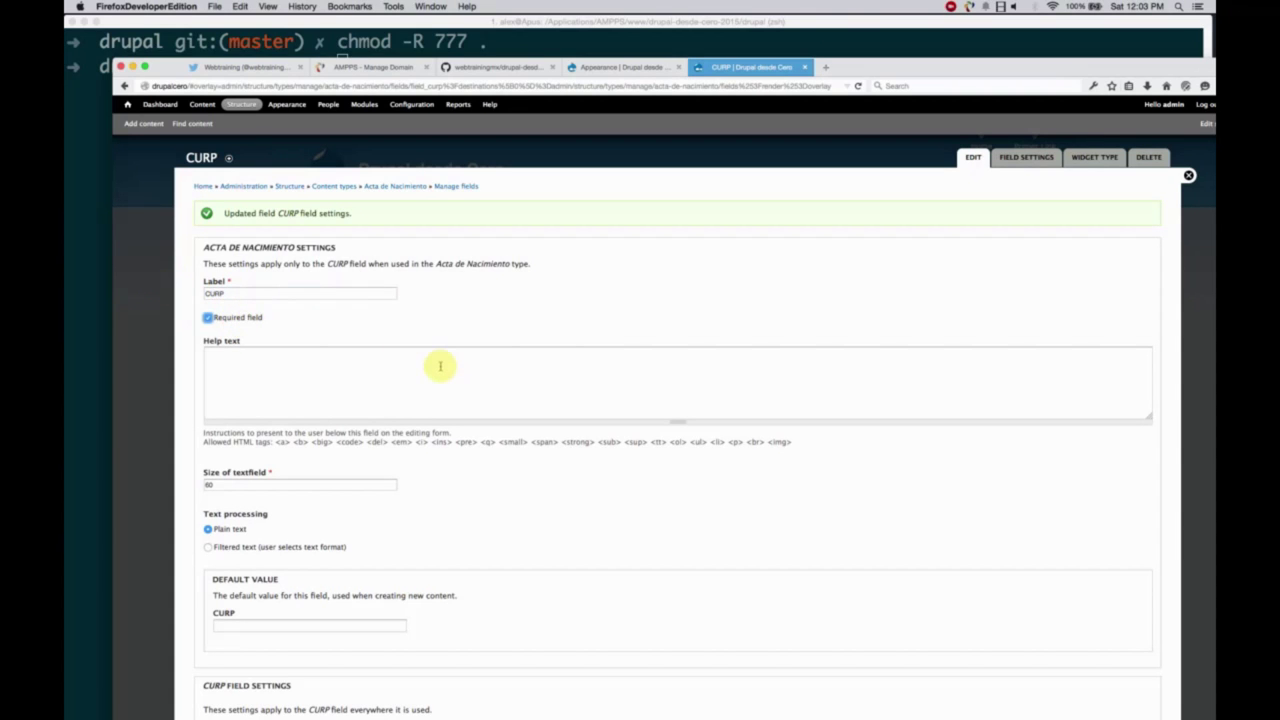
pyautogui.scroll(-3, 439, 365)
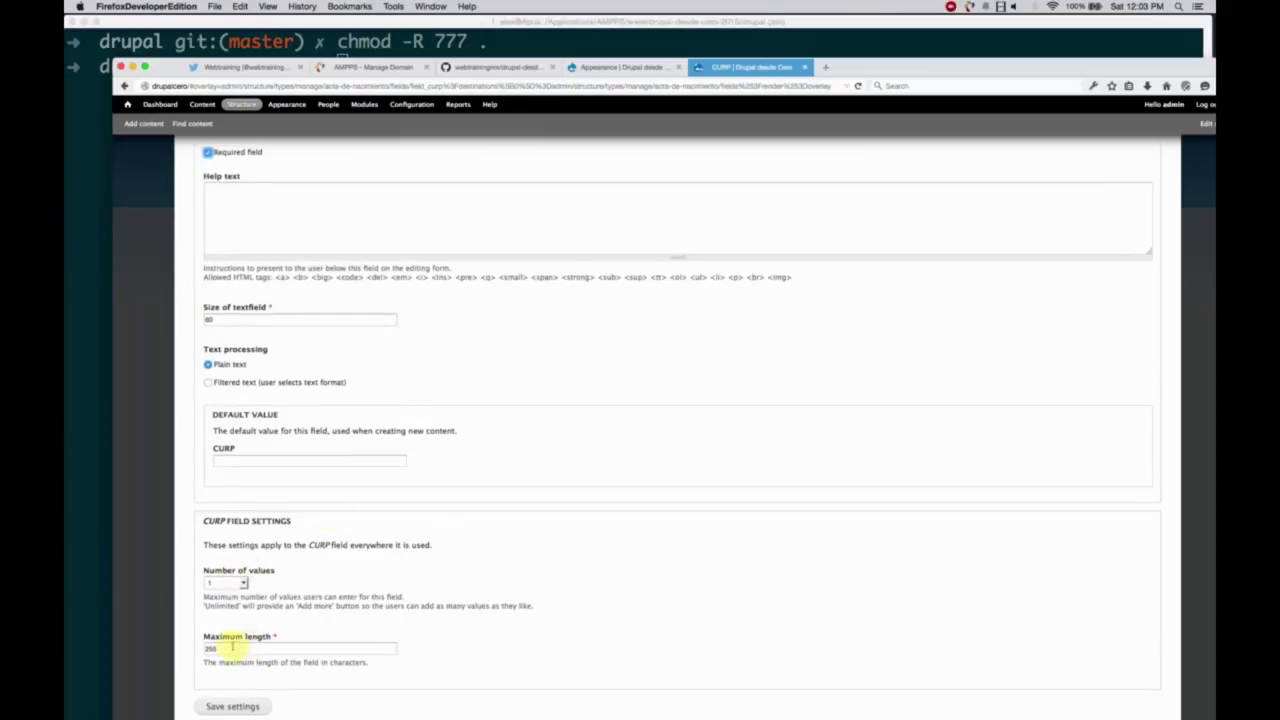
pyautogui.click(242, 706)
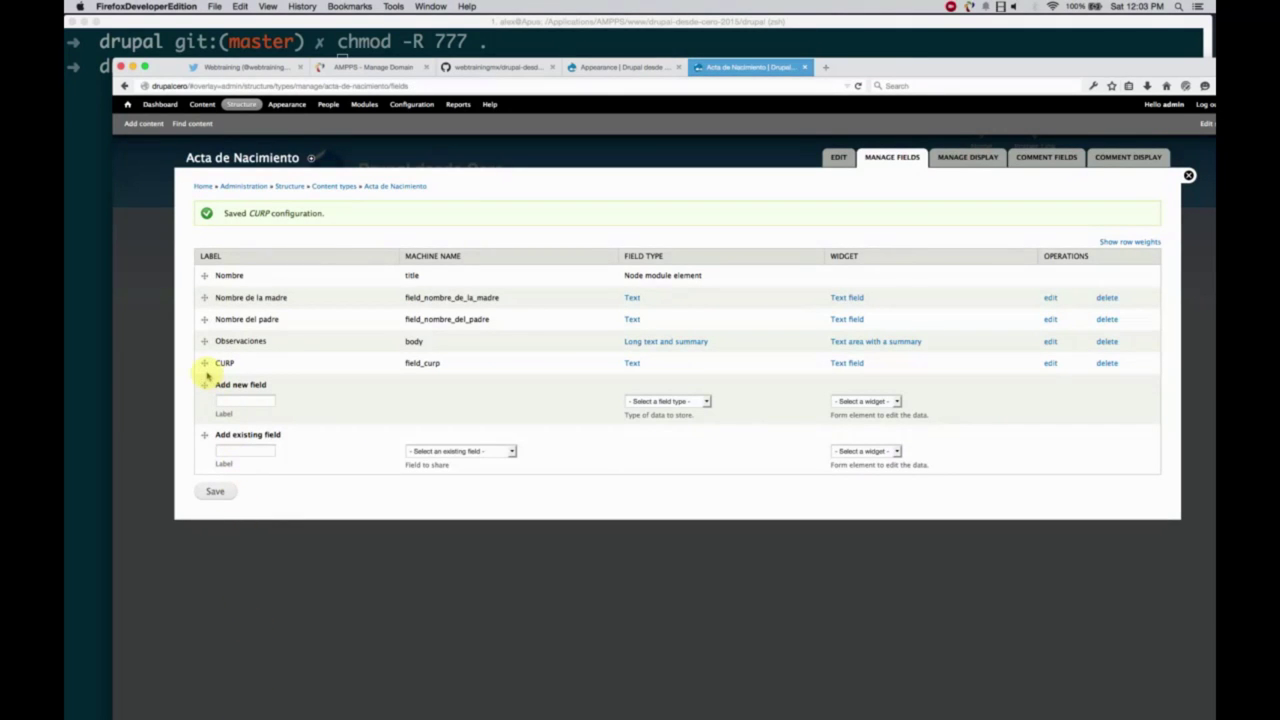
# - Move CURP above Observaciones, save the field order, and close the field manager
pyautogui.moveTo(204, 363); pyautogui.dragTo(206, 340)
pyautogui.click(218, 526)
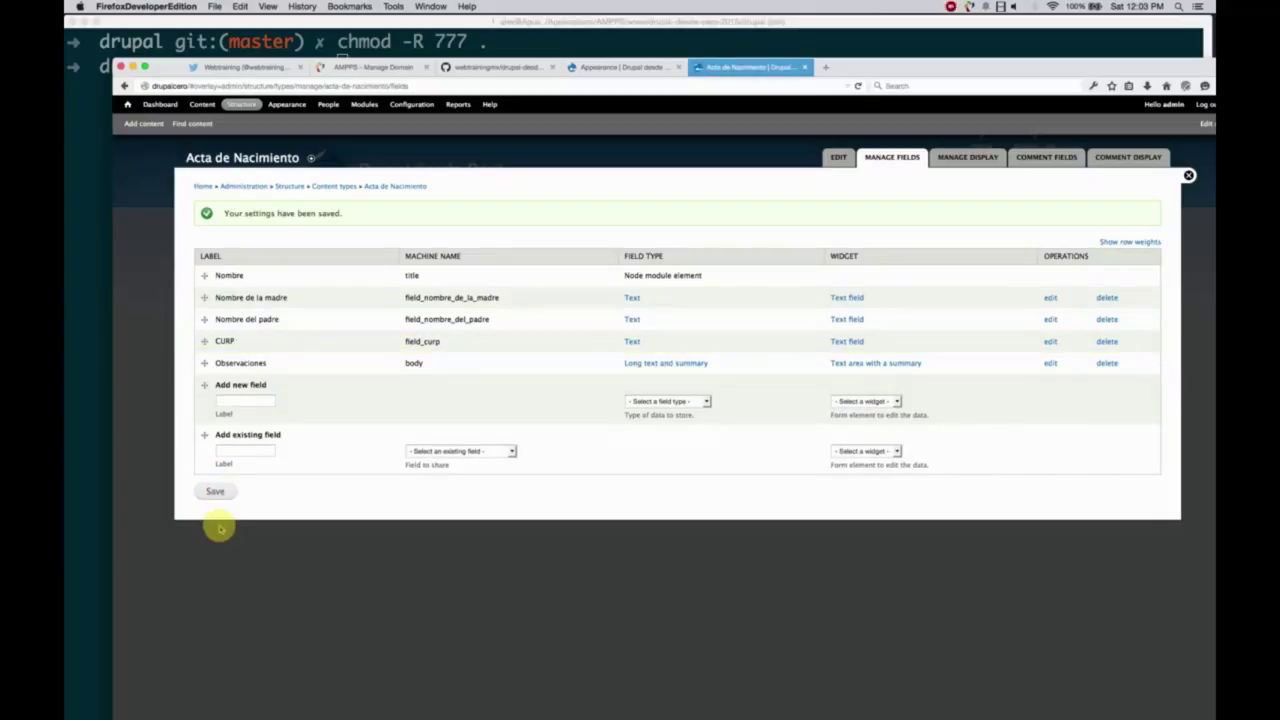
pyautogui.click(408, 451)
pyautogui.click(292, 485)
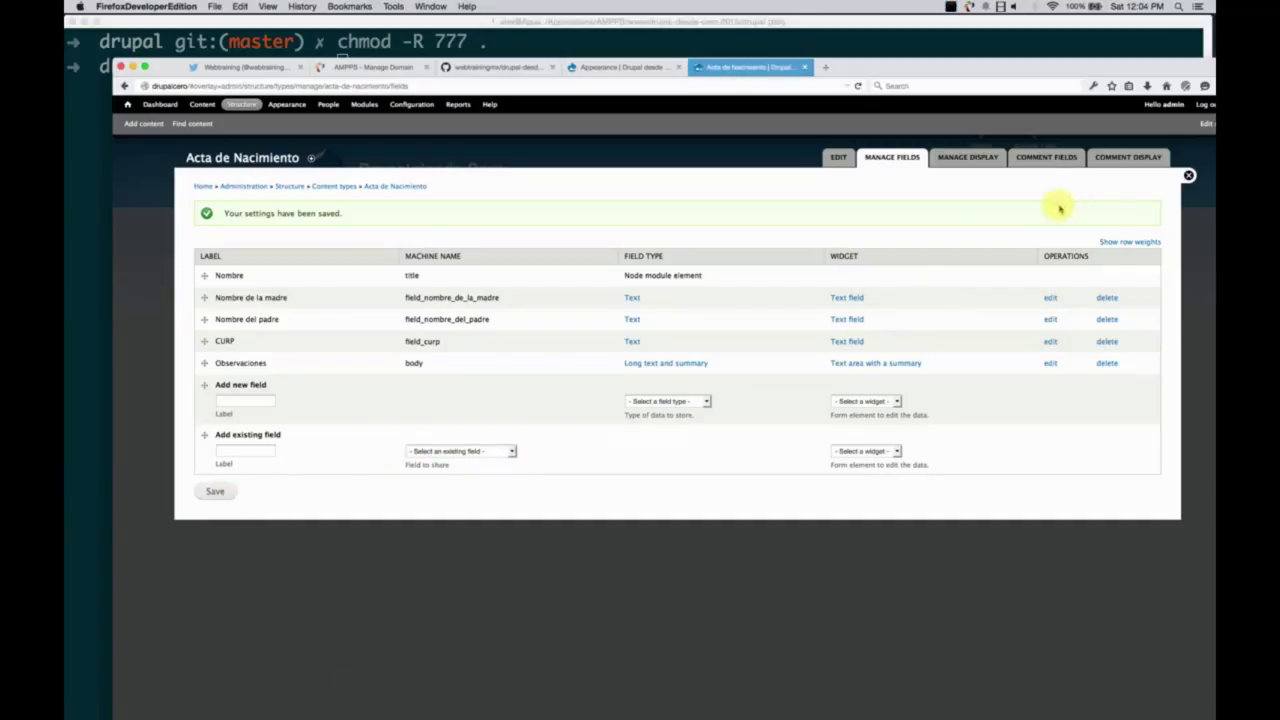
pyautogui.click(1188, 176)
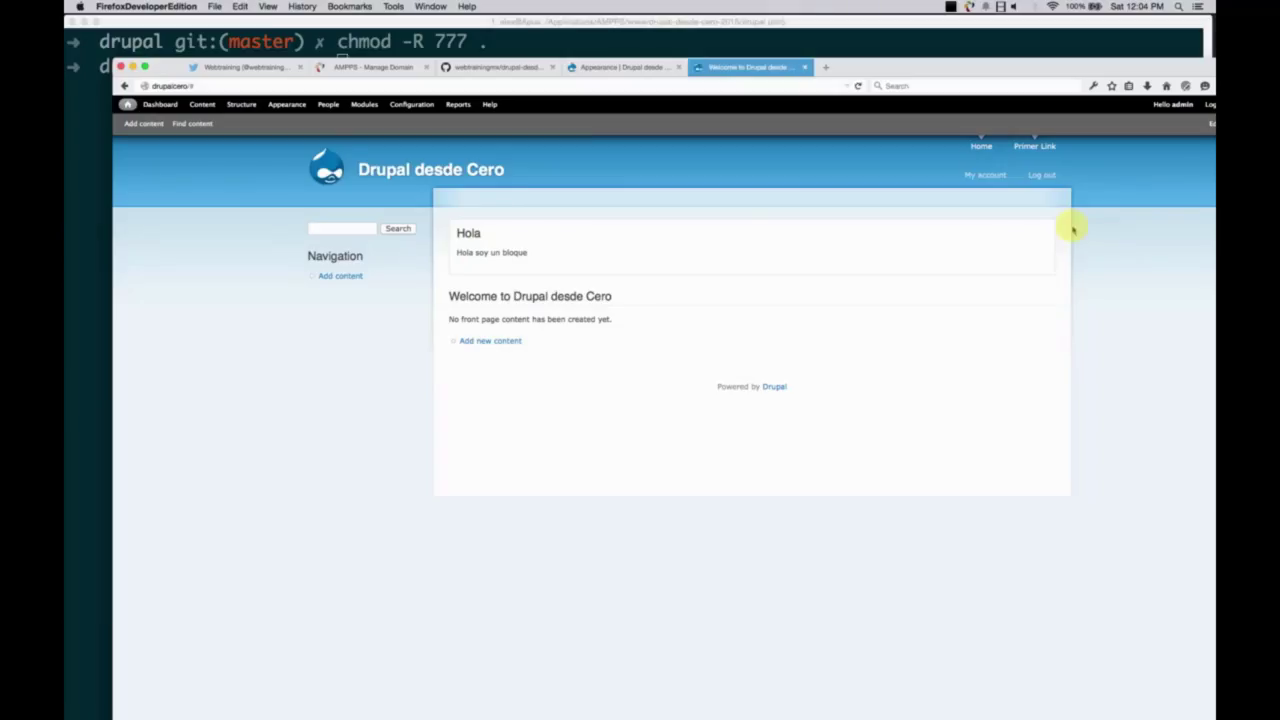
# - Open the Create Acta de Nacimiento form from Content > Add content
pyautogui.click(201, 104)
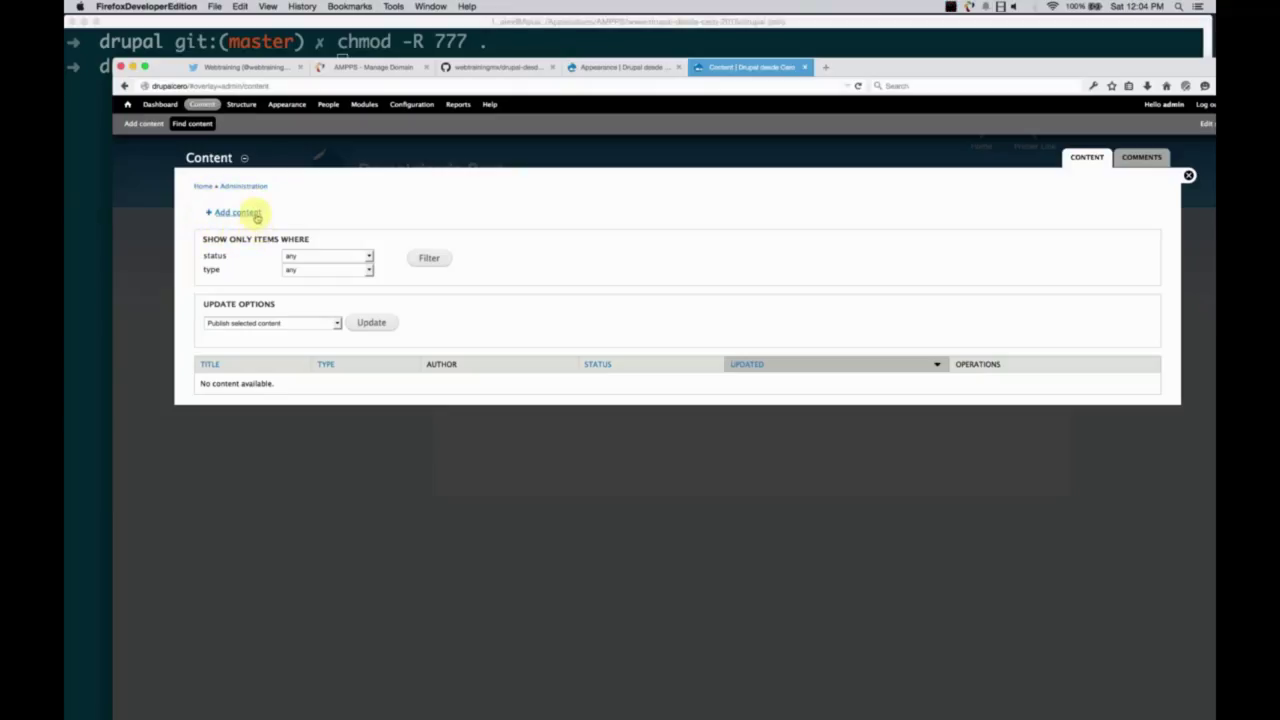
pyautogui.click(250, 212)
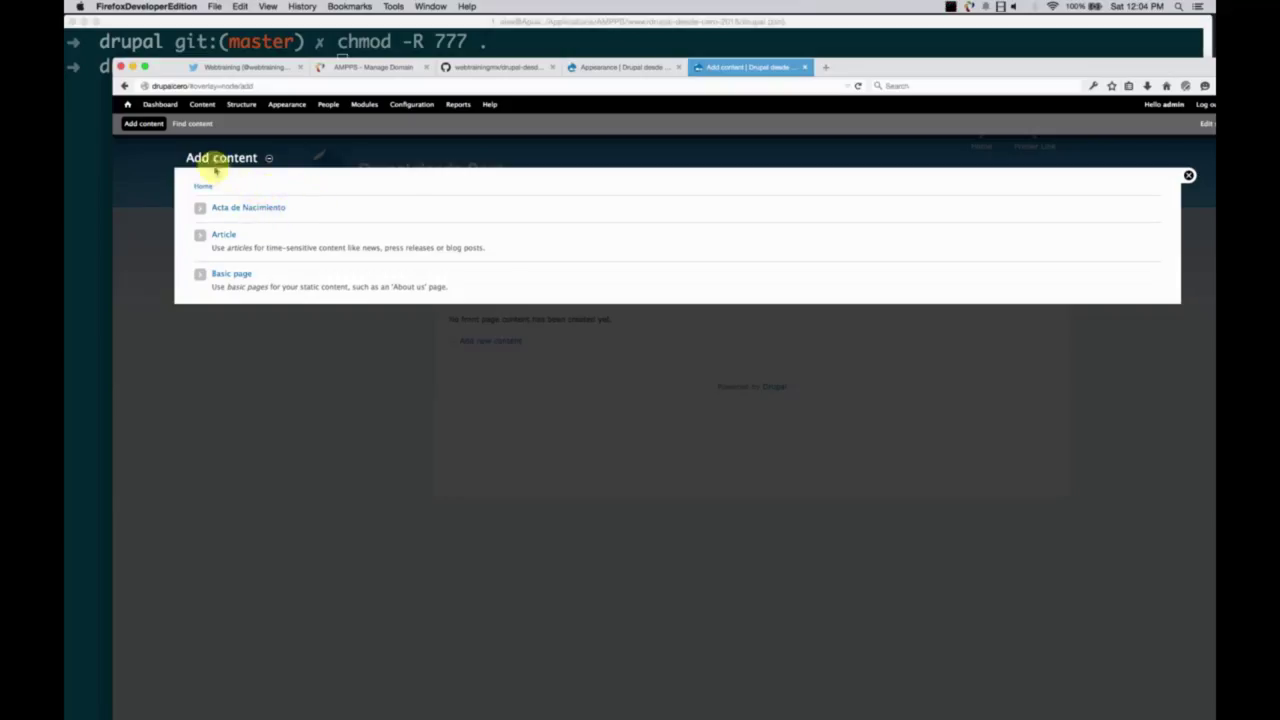
pyautogui.click(255, 208)
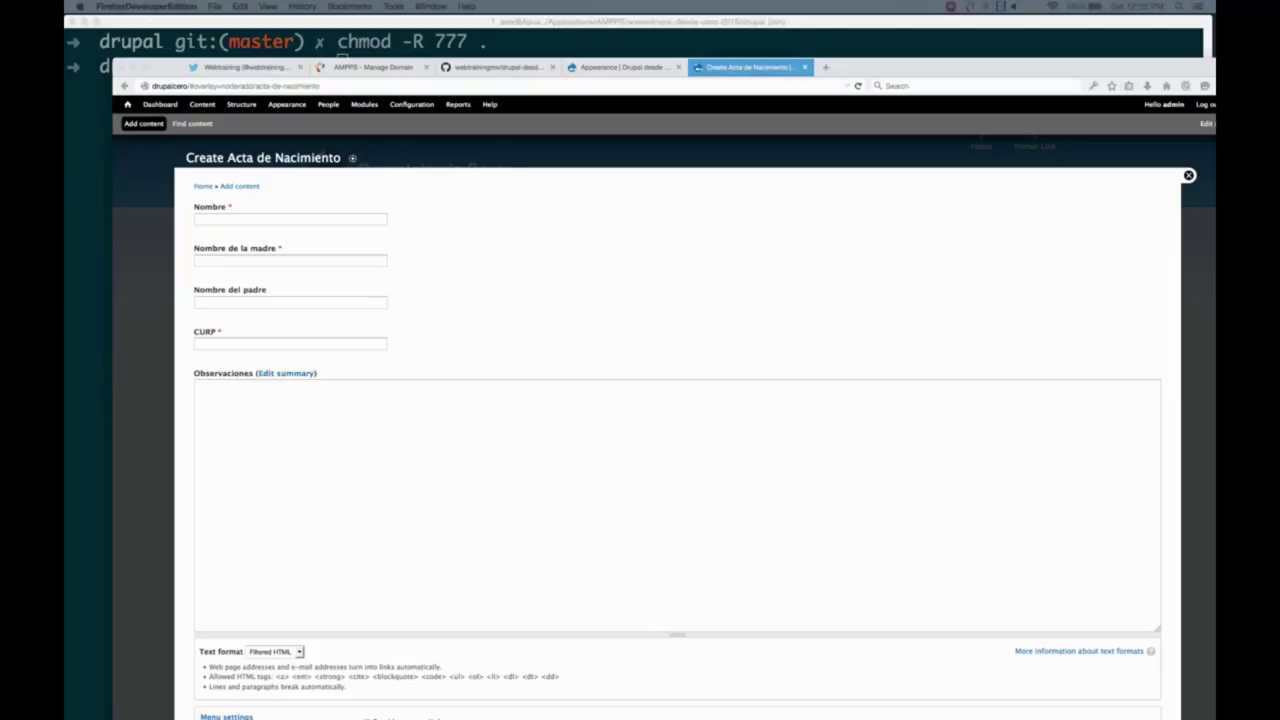
# - Enter the child's full name in the Nombre field, correcting the typing
pyautogui.click(249, 218)
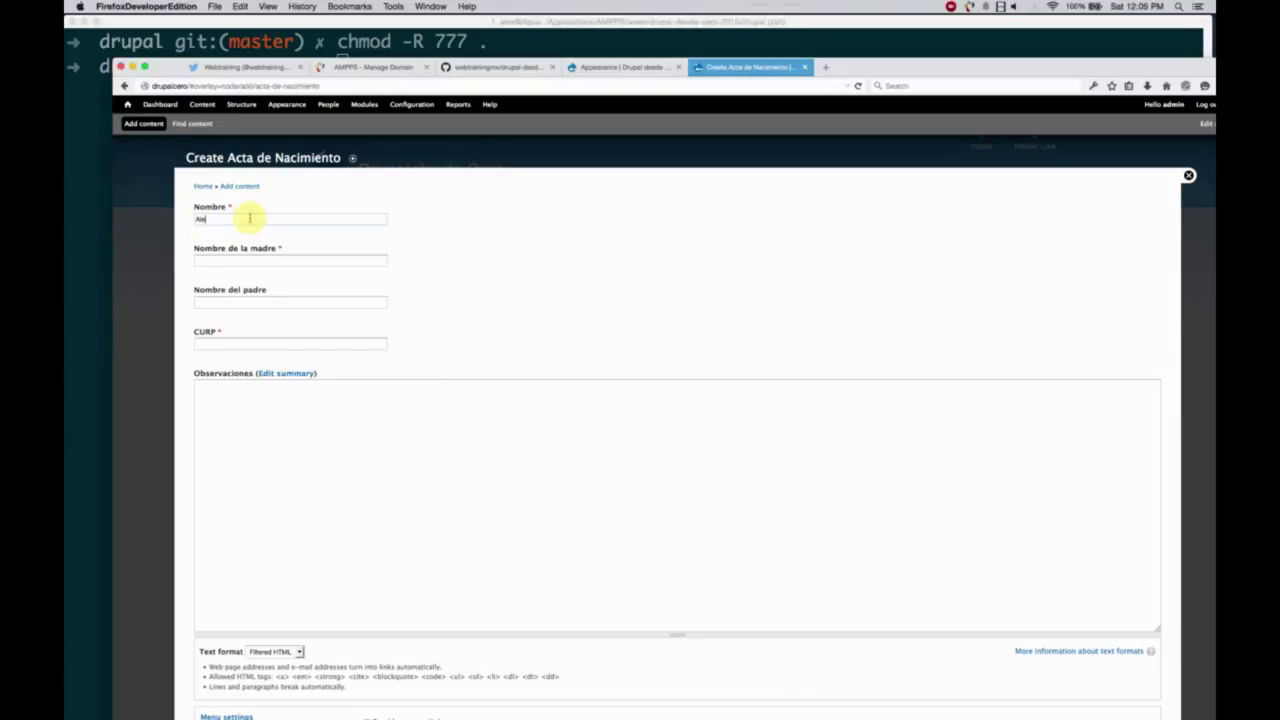
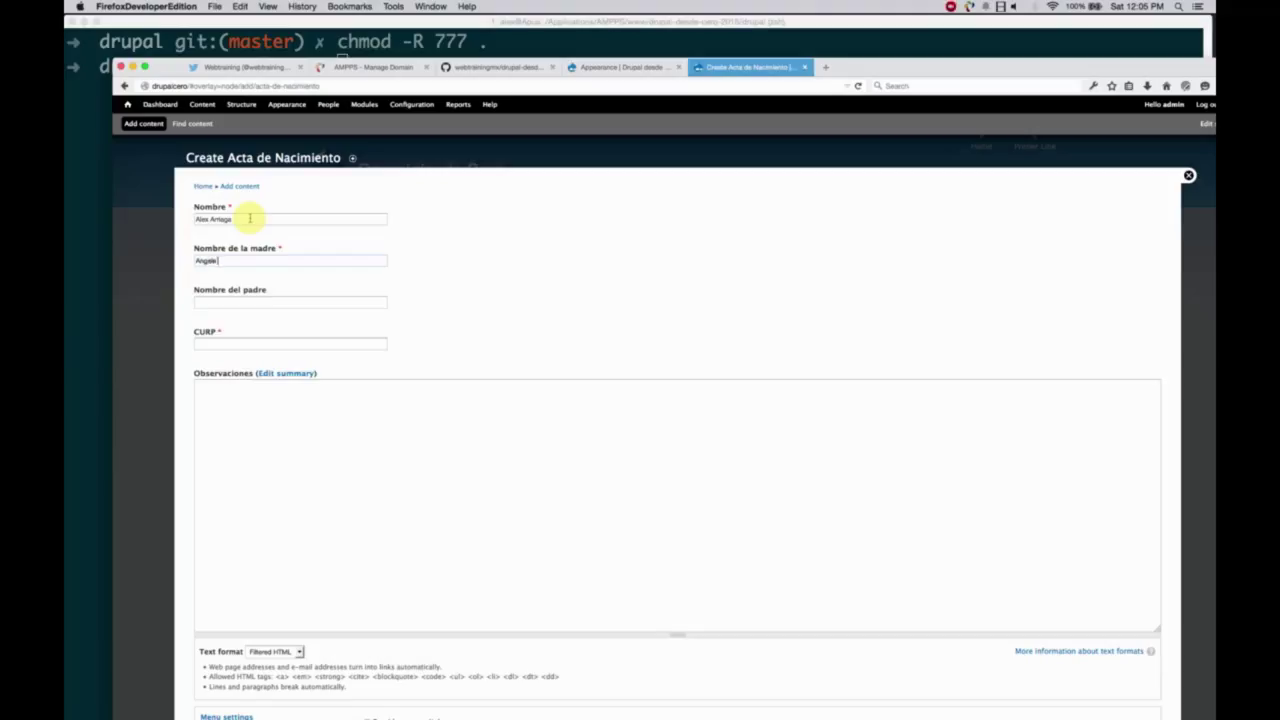
pyautogui.doubleClick(208, 219)
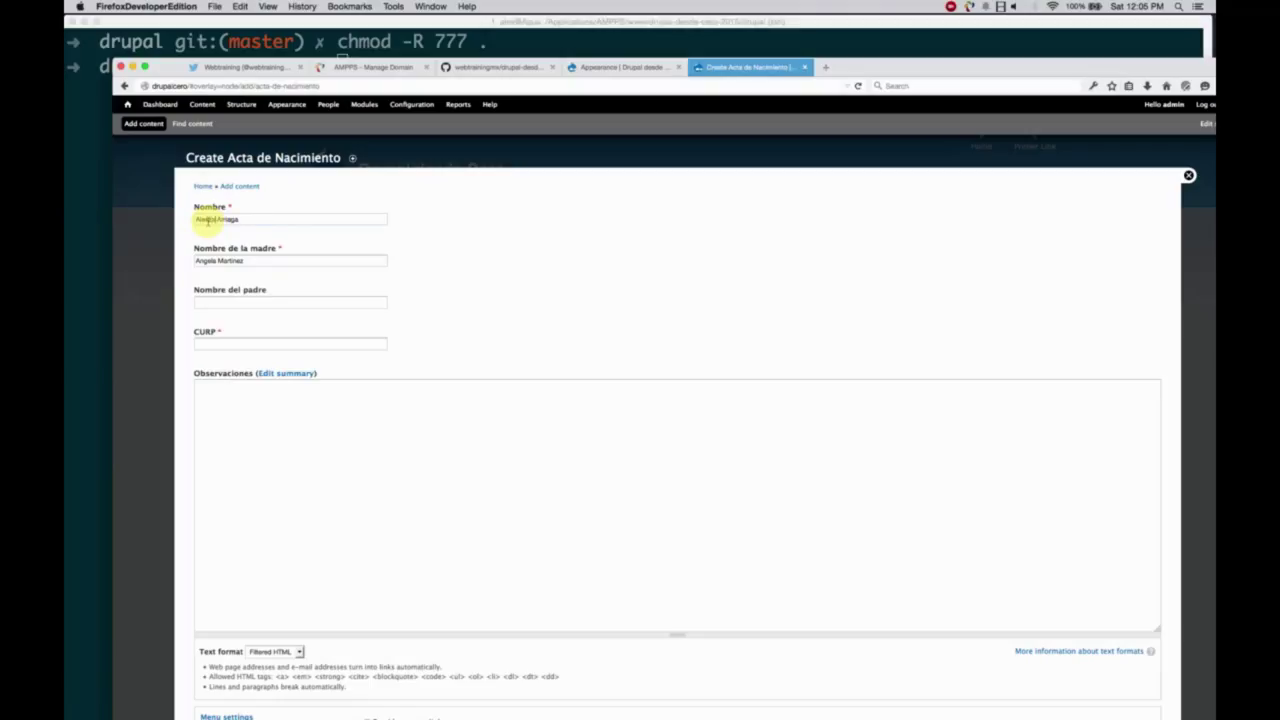
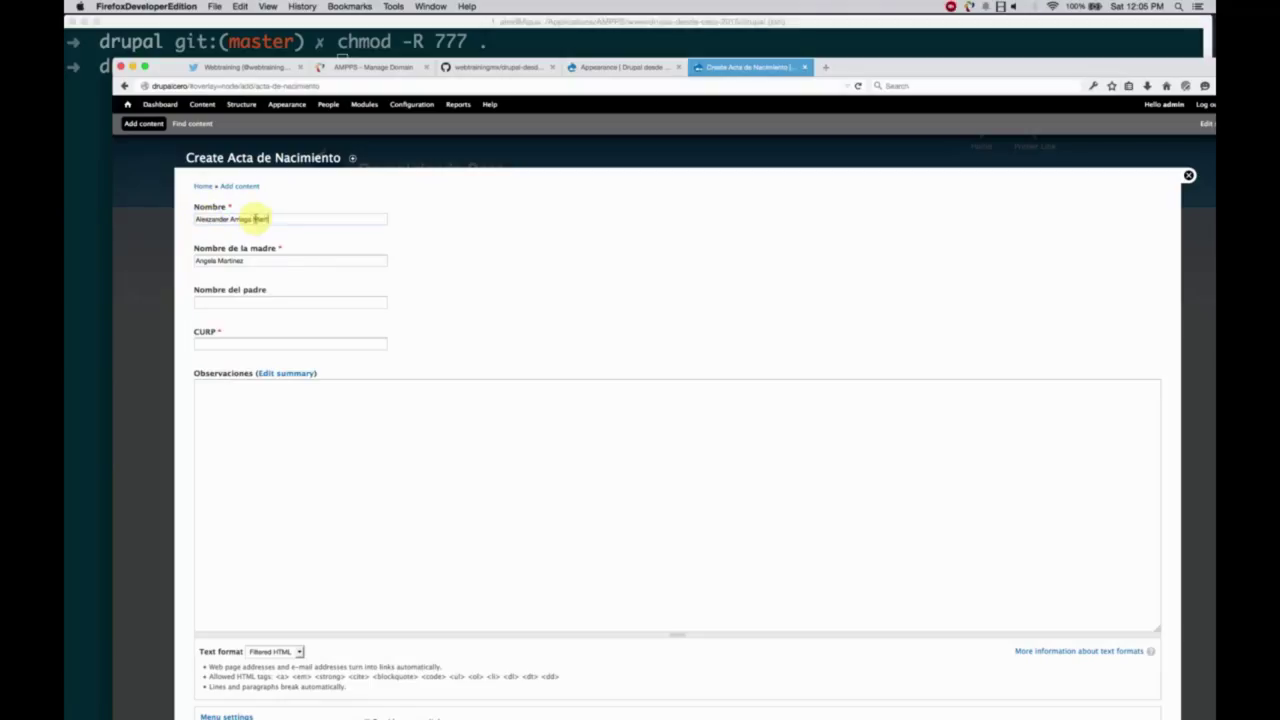
# - Complete the mother's name and enter the father's full name, then reach CURP and Observaciones
pyautogui.click(264, 262)
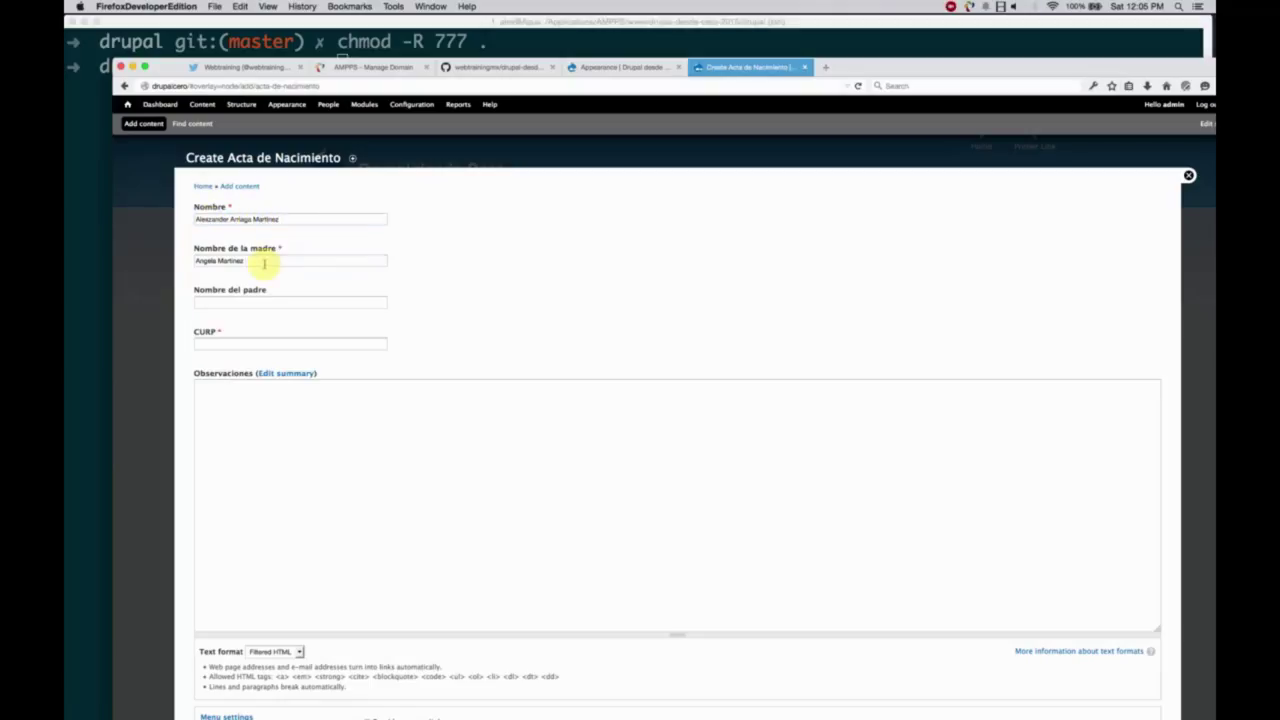
pyautogui.write('Saol')
pyautogui.press('BackSpace')
pyautogui.write('l')
pyautogui.click(264, 301)
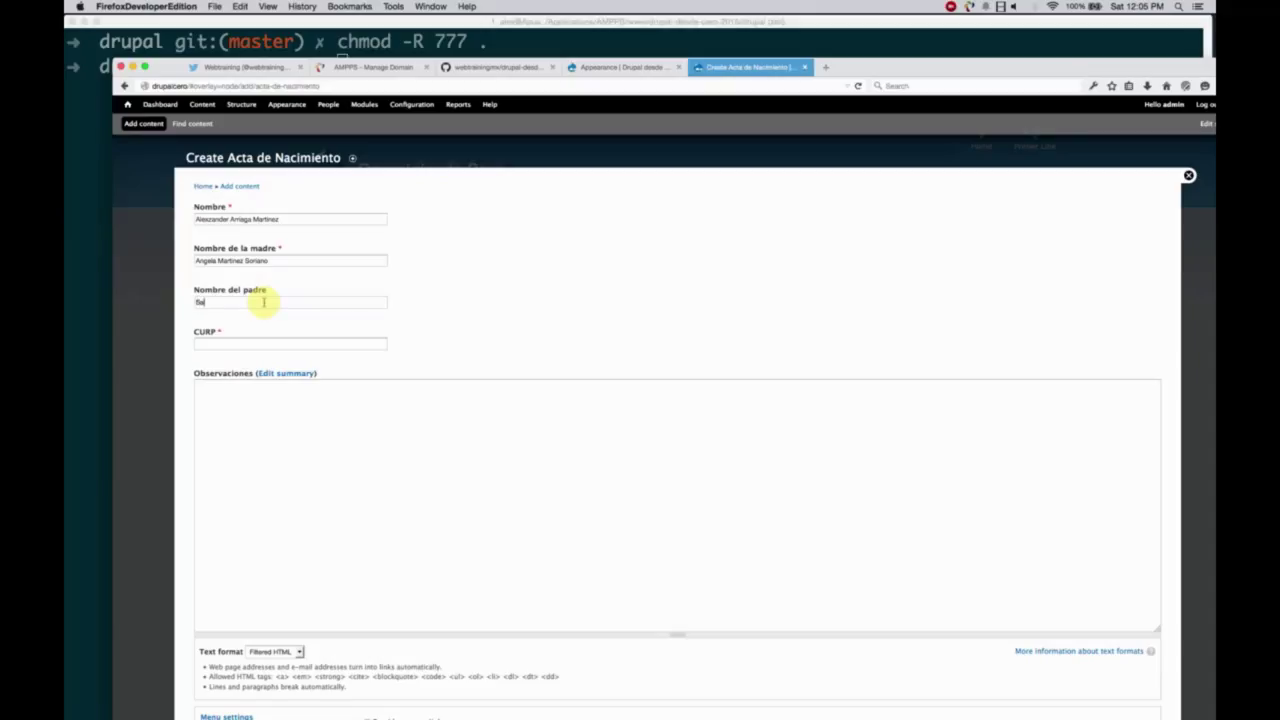
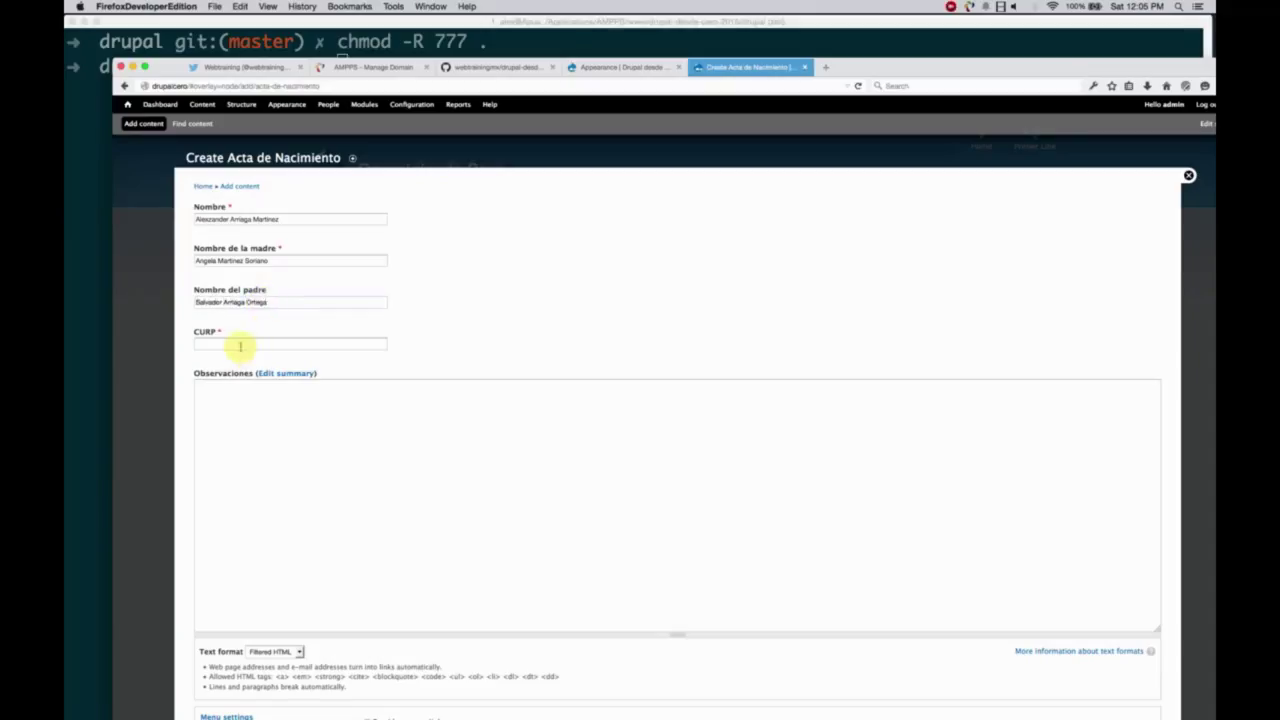
pyautogui.click(240, 345)
pyautogui.click(260, 456)
# - Review revision, URL alias, comment, authoring and publishing settings unchanged, then switch to the Twitter tab
pyautogui.scroll(-2, 291, 420)
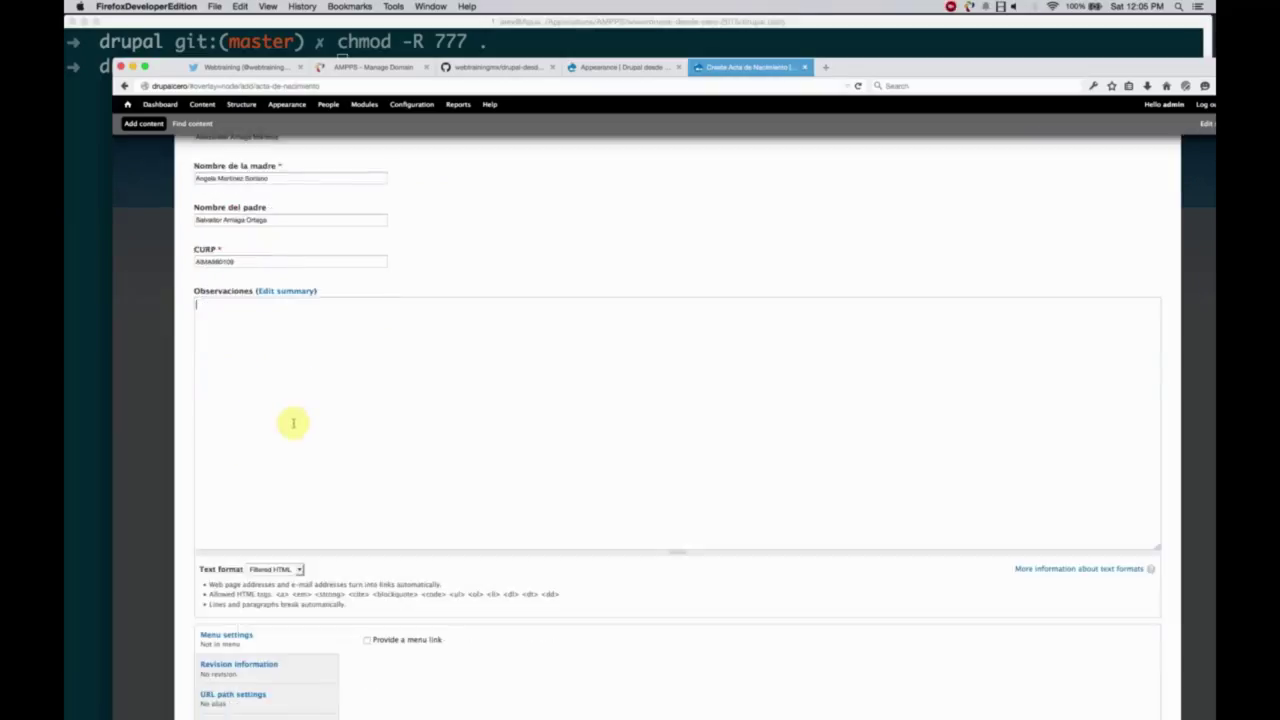
pyautogui.scroll(-3, 295, 422)
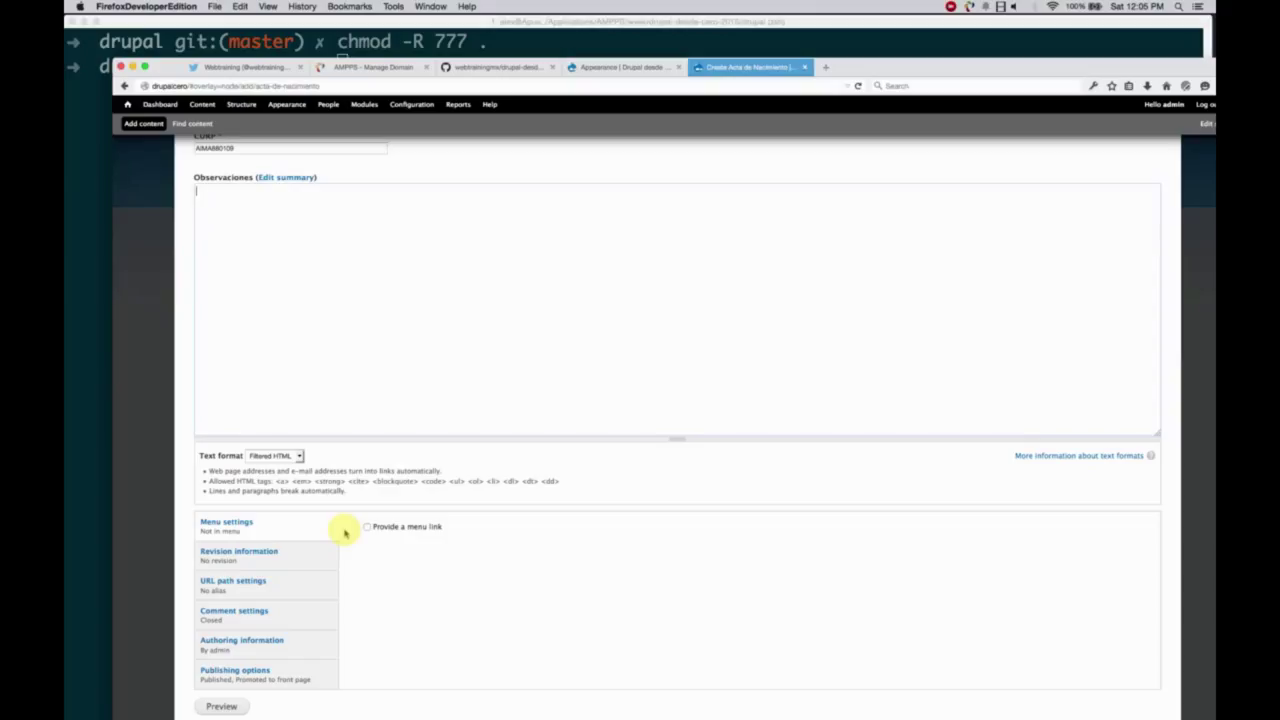
pyautogui.click(284, 549)
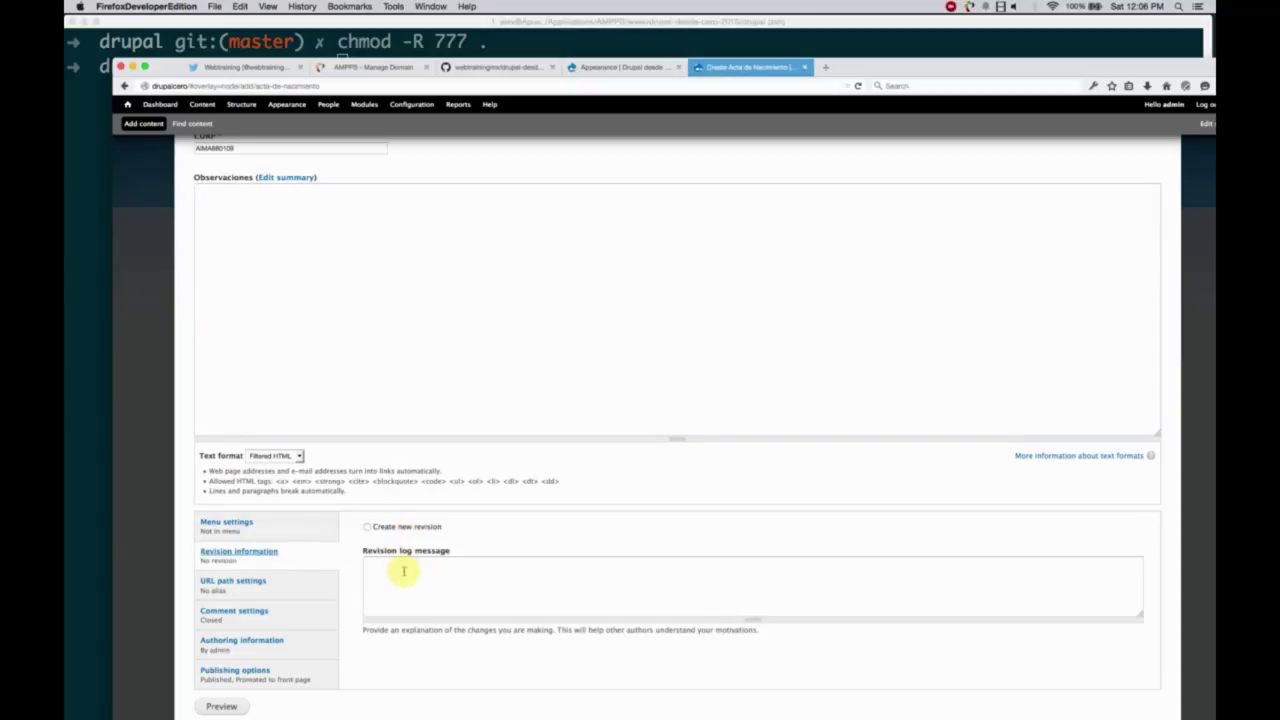
pyautogui.click(280, 590)
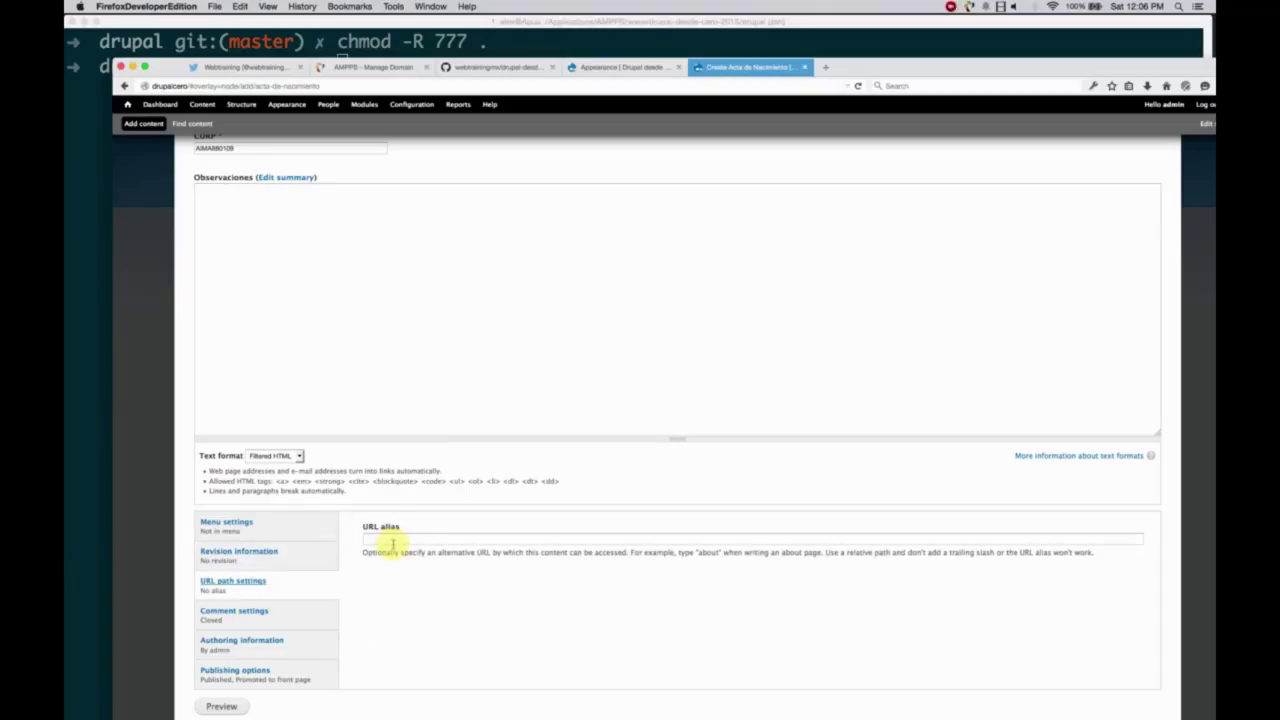
pyautogui.click(268, 609)
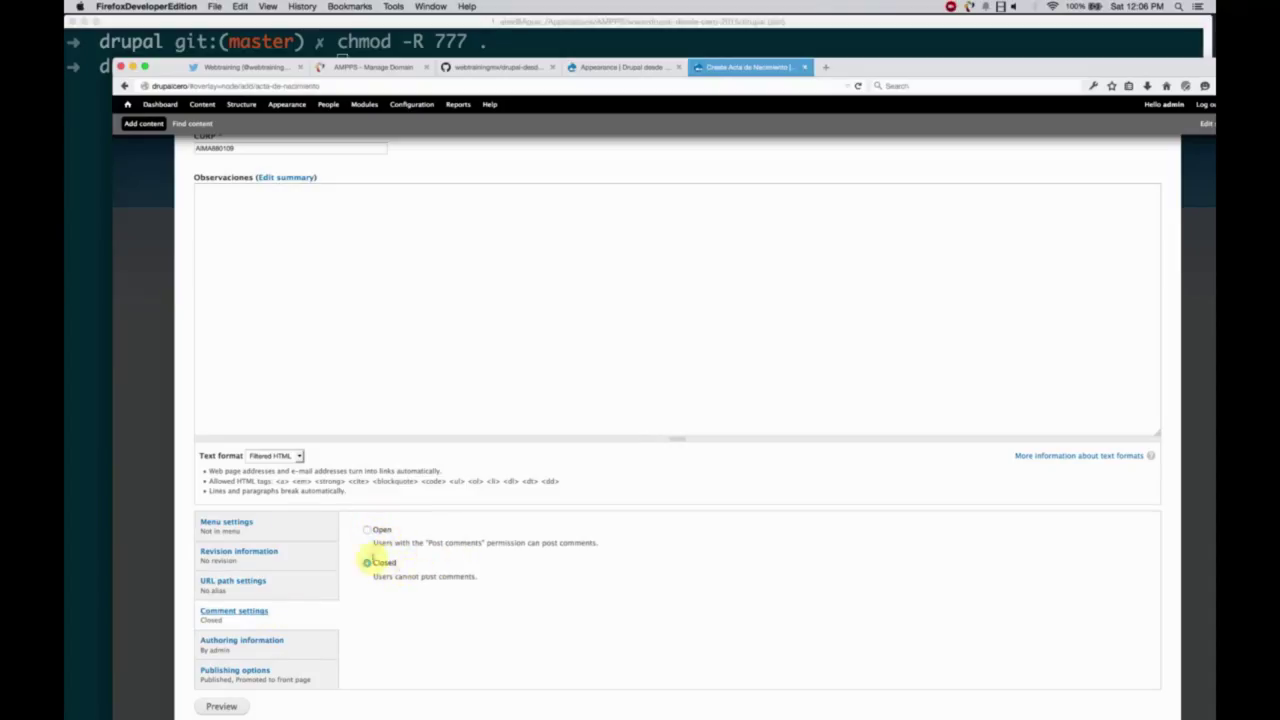
pyautogui.click(270, 642)
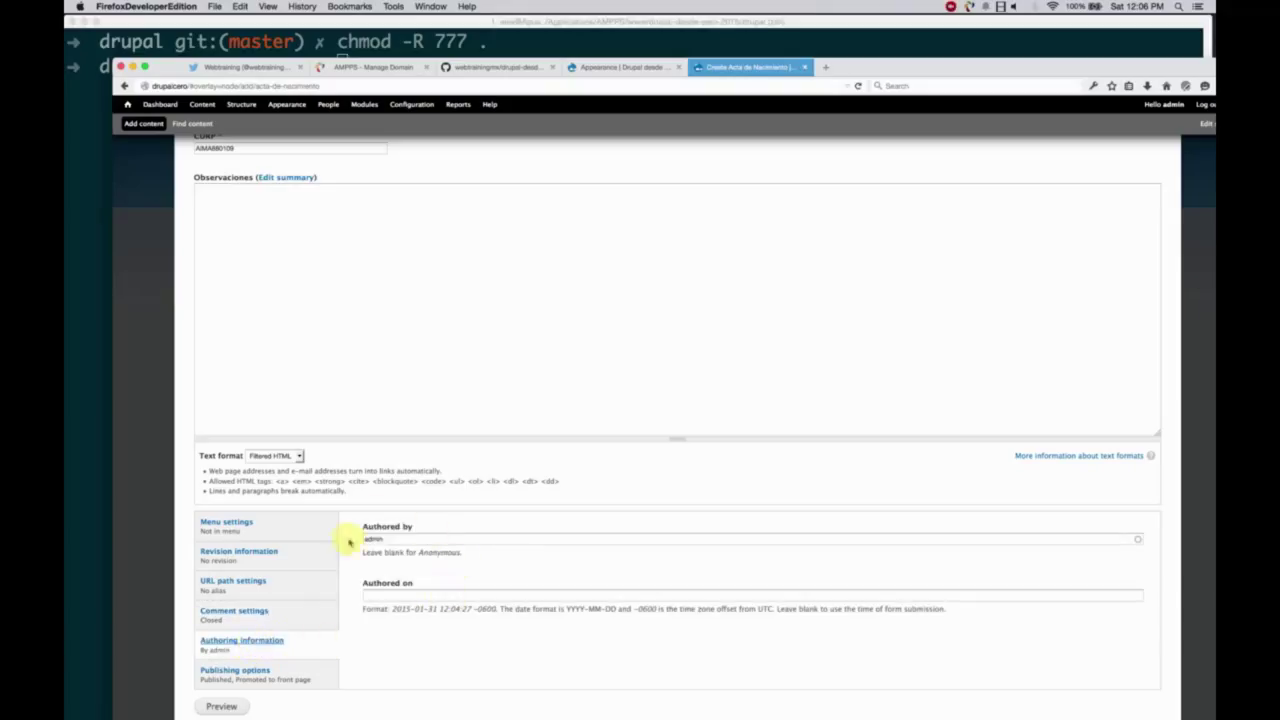
pyautogui.click(441, 539)
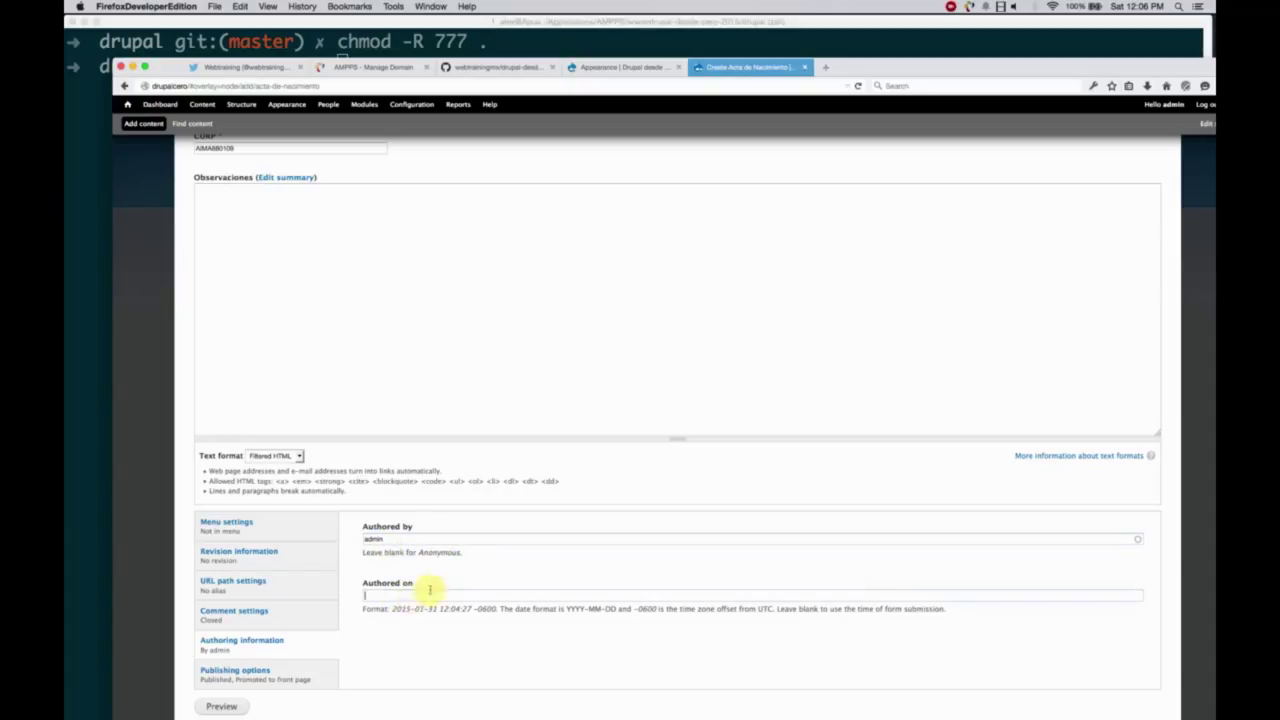
pyautogui.click(255, 673)
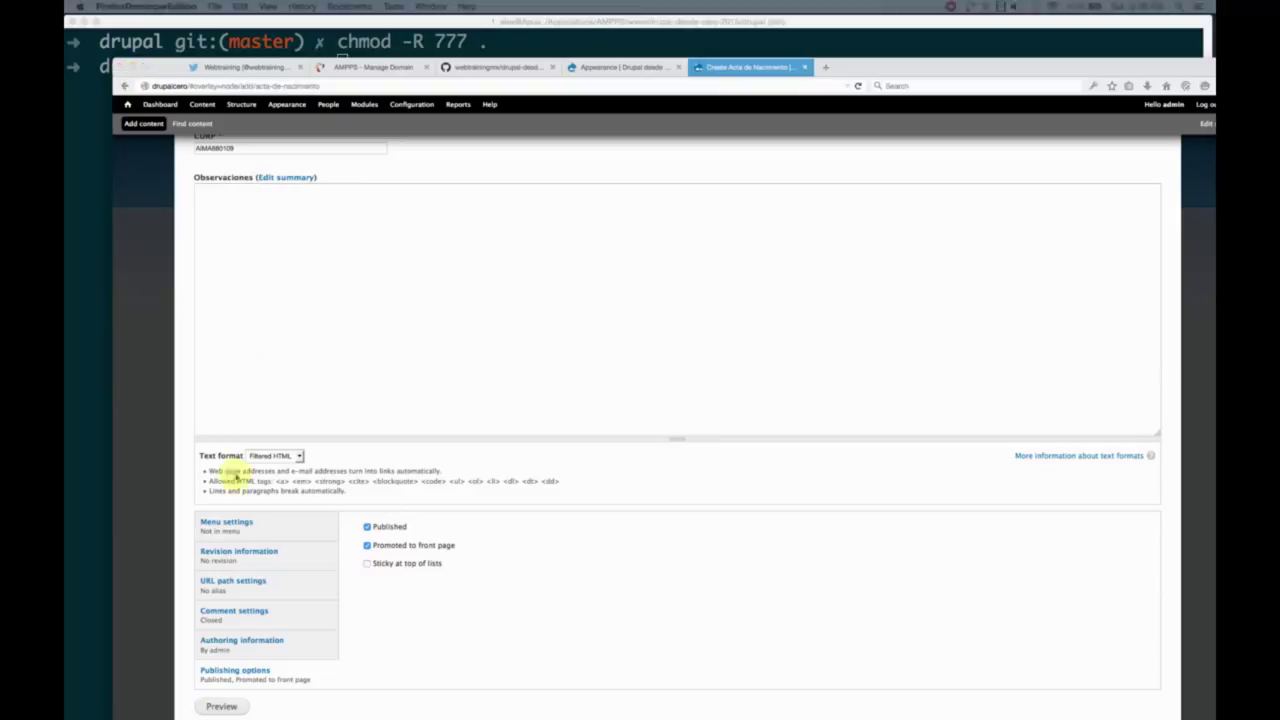
pyautogui.click(271, 66)
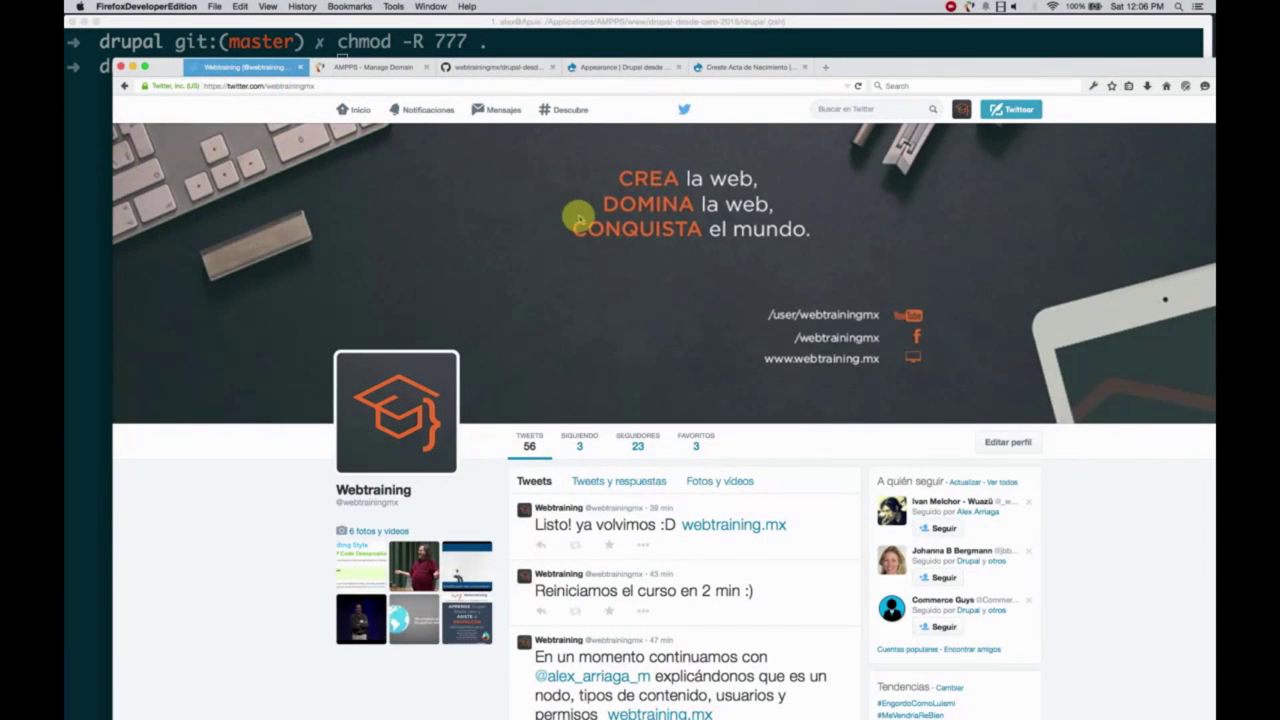
# - Reload the Webtraining Twitter profile, scroll its timeline, and go back to the Drupal tab
pyautogui.scroll(-2, 578, 218)
pyautogui.scroll(2, 580, 214)
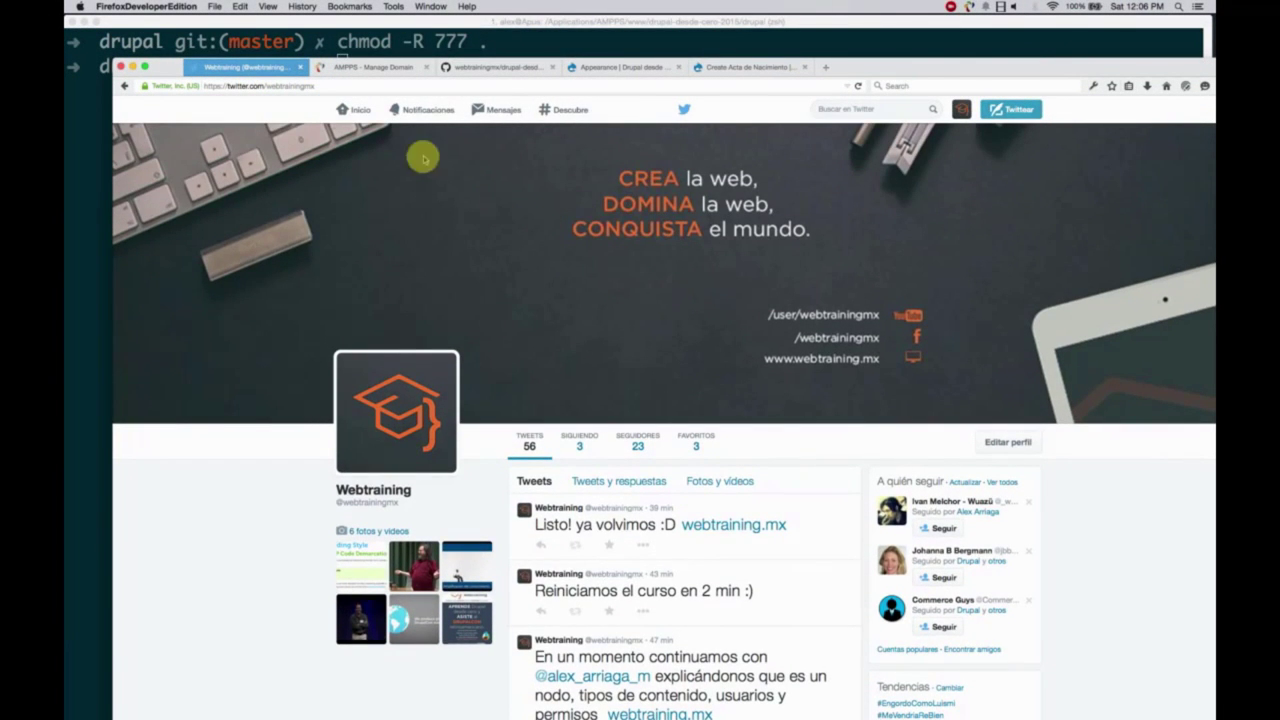
pyautogui.click(325, 86)
pyautogui.press('Return')
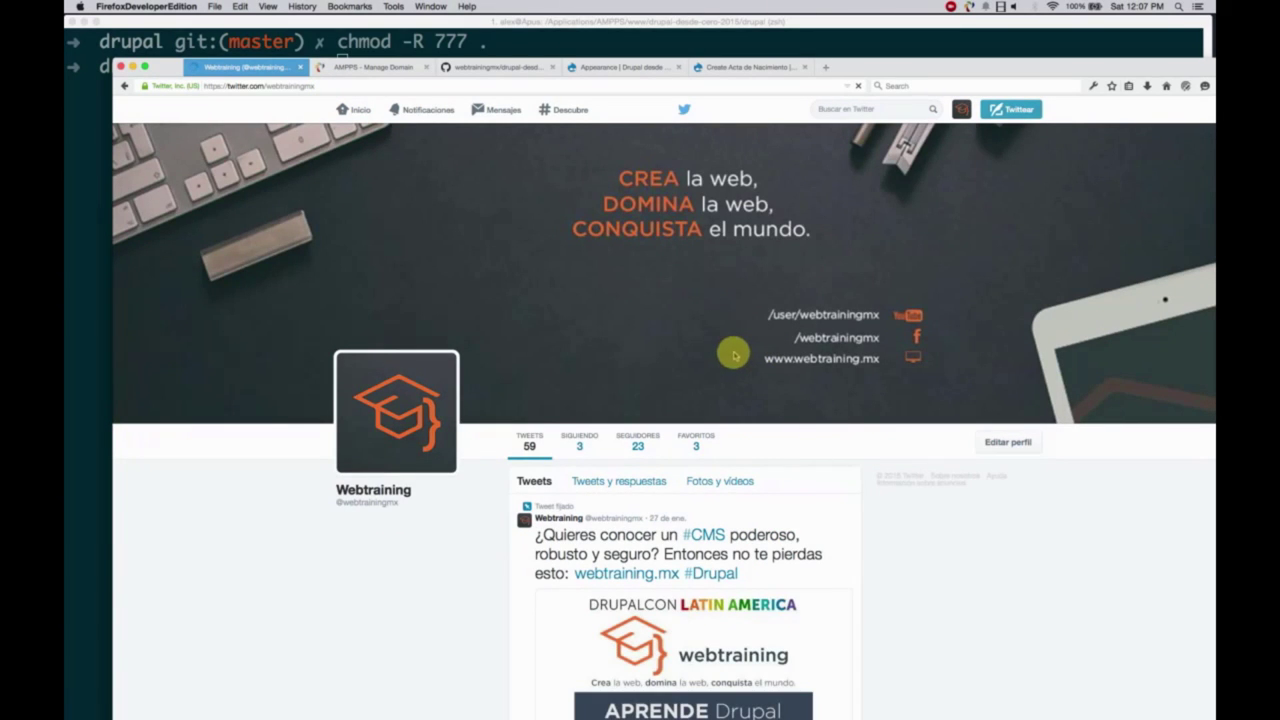
pyautogui.scroll(-2, 703, 362)
pyautogui.scroll(-3, 703, 362)
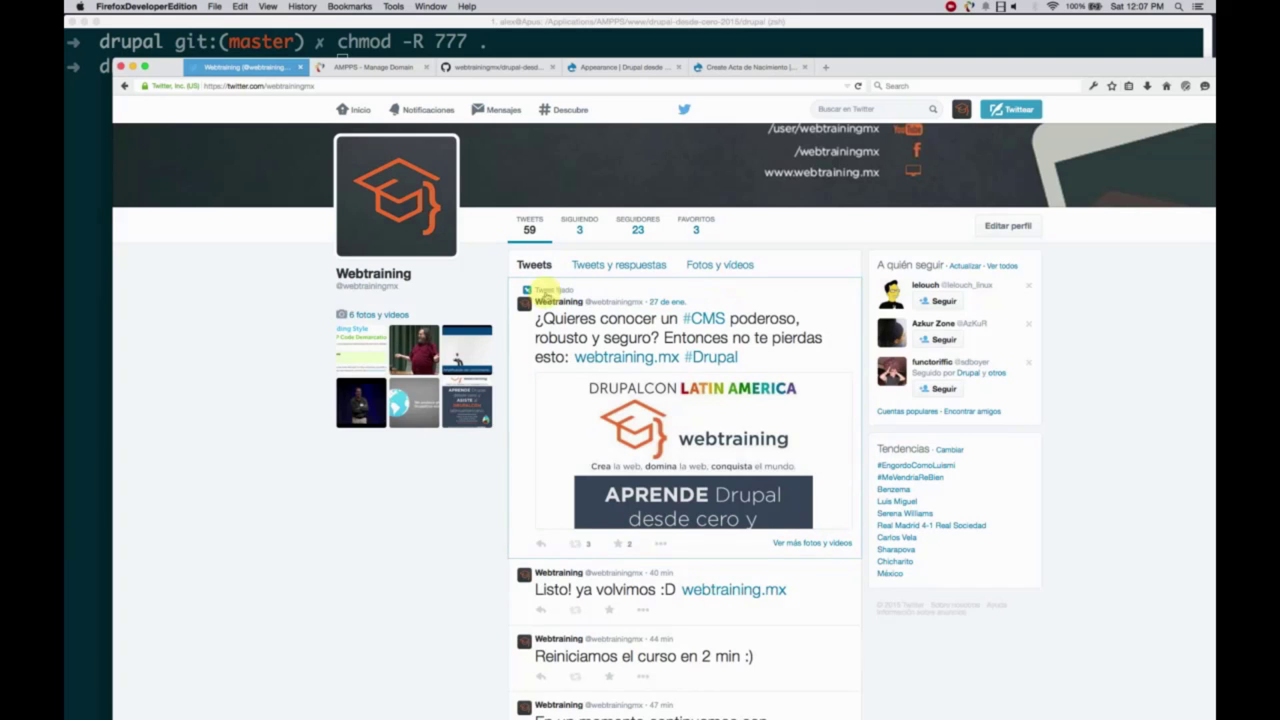
pyautogui.scroll(-2, 621, 543)
pyautogui.scroll(-8, 621, 543)
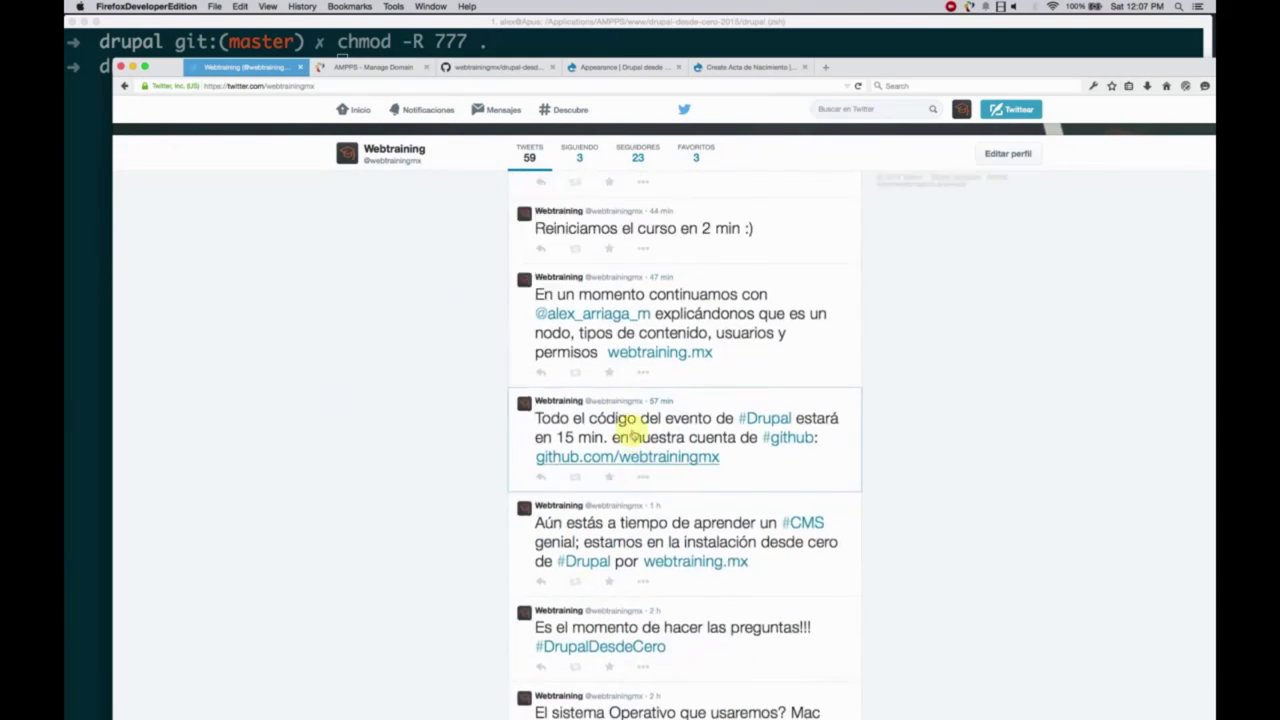
pyautogui.scroll(7, 629, 434)
pyautogui.scroll(1, 853, 353)
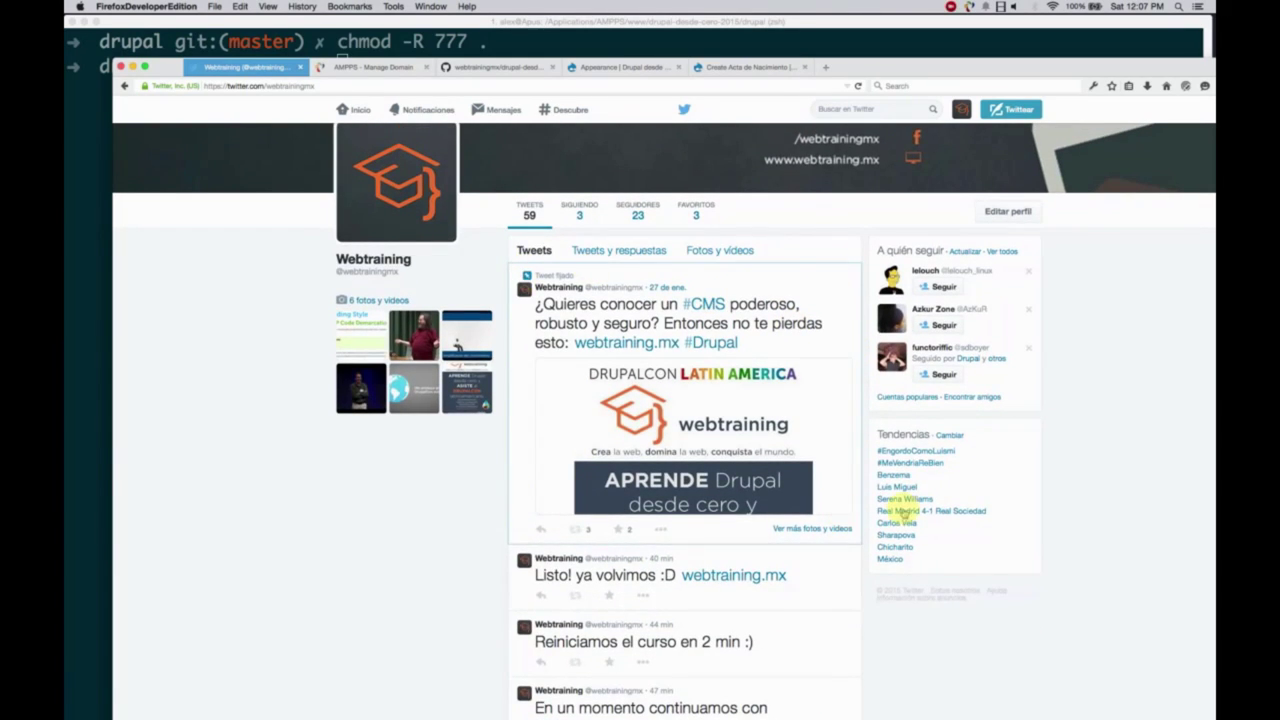
pyautogui.click(600, 66)
# - Preview the new Acta de Nacimiento record, then save it to create the node
pyautogui.click(748, 67)
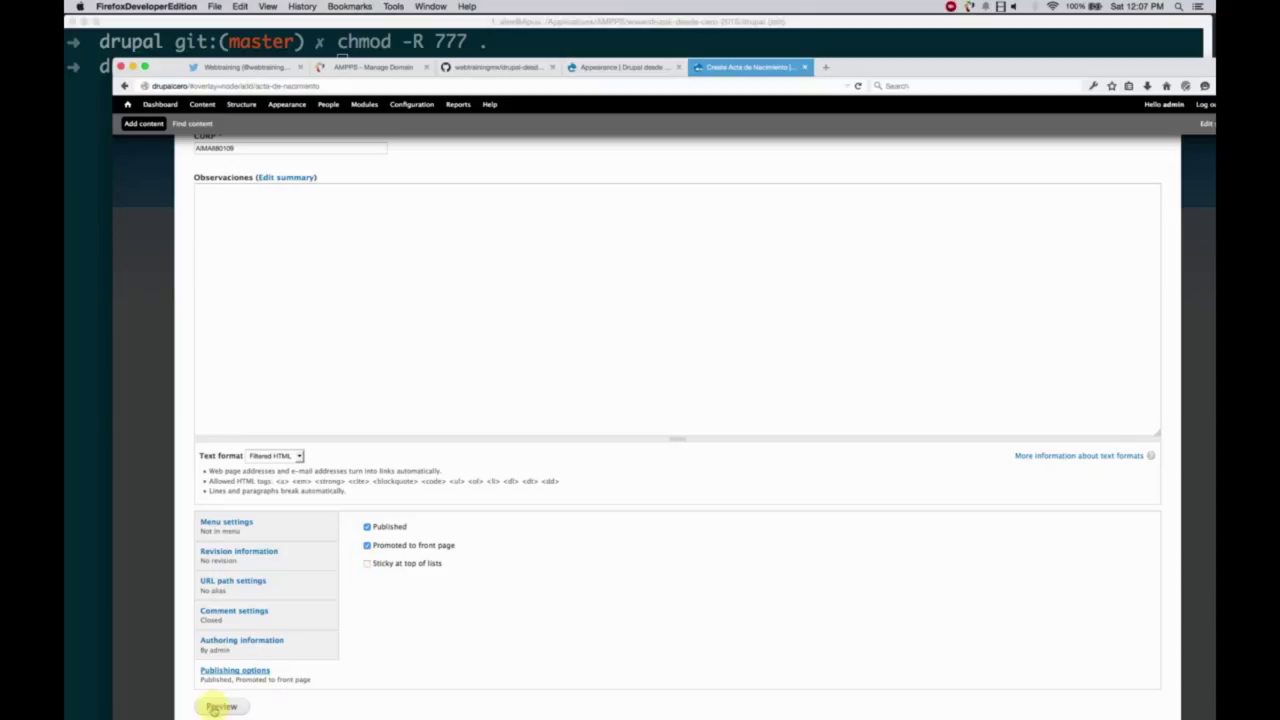
pyautogui.scroll(4, 450, 590)
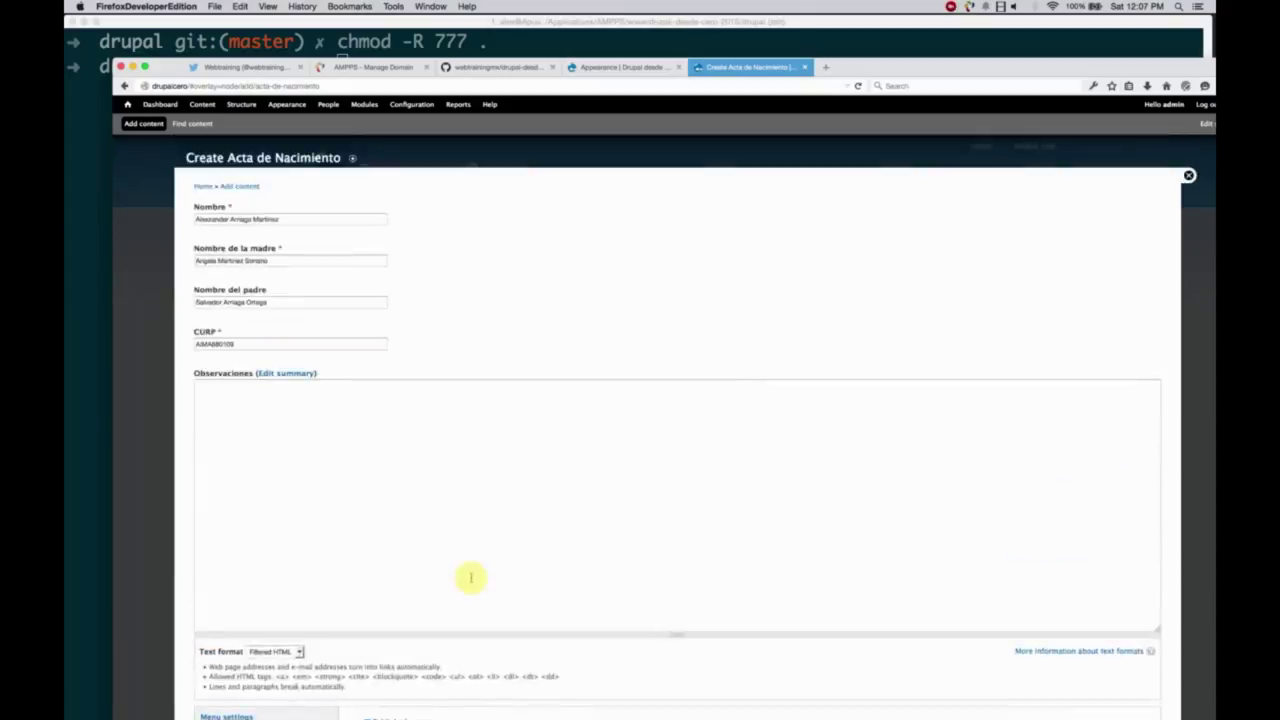
pyautogui.scroll(-4, 469, 565)
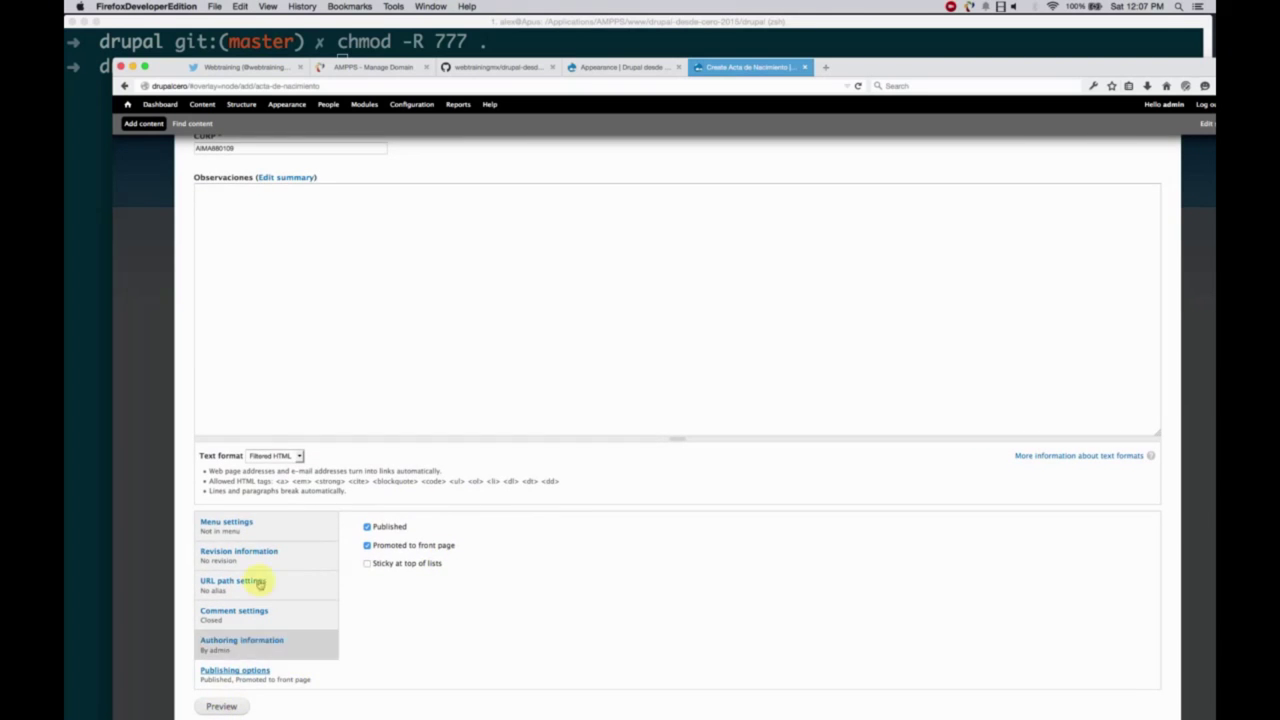
pyautogui.click(226, 522)
pyautogui.click(222, 706)
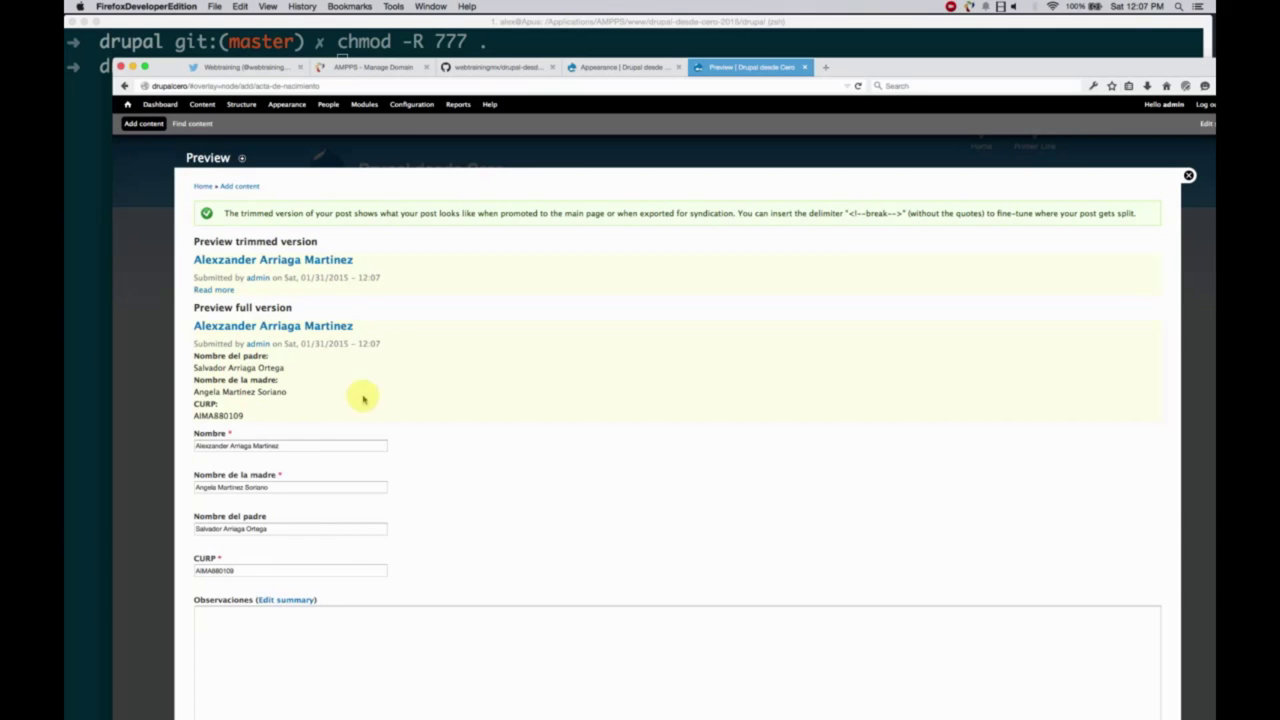
pyautogui.scroll(-10, 363, 399)
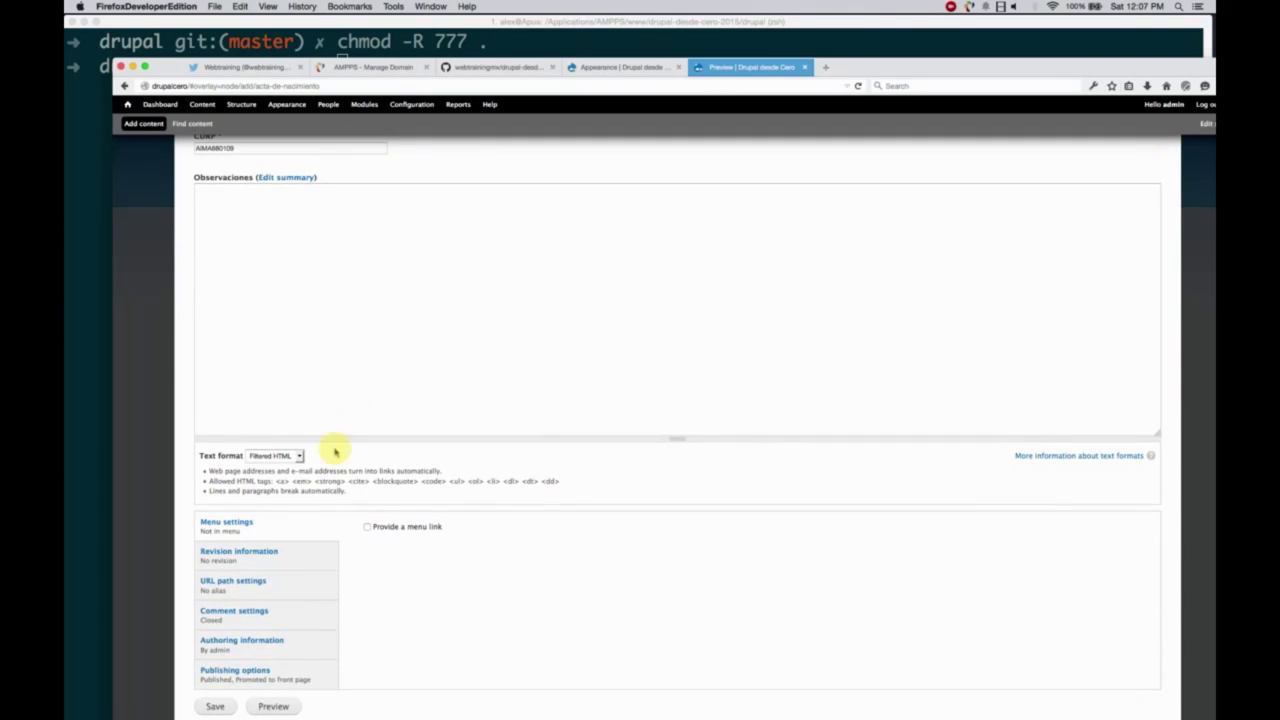
pyautogui.click(217, 707)
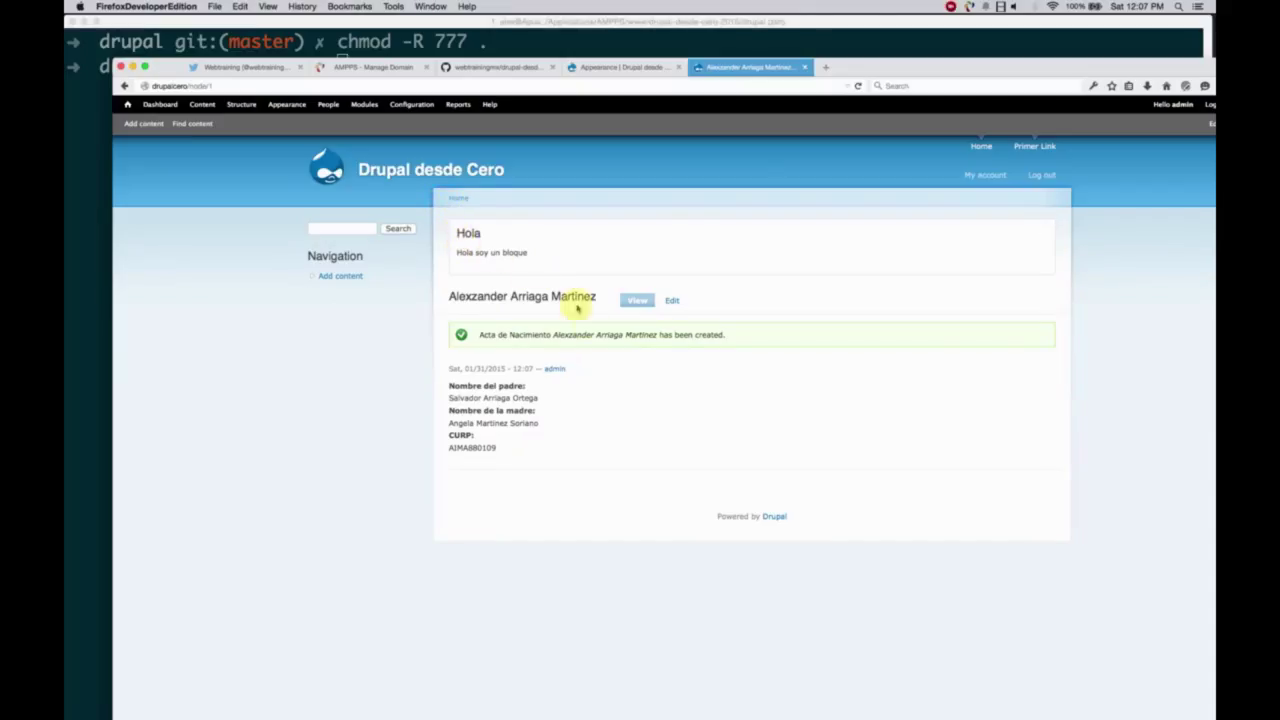
# - Return to the Drupal tab and close the Appearance admin overlay
pyautogui.click(323, 85)
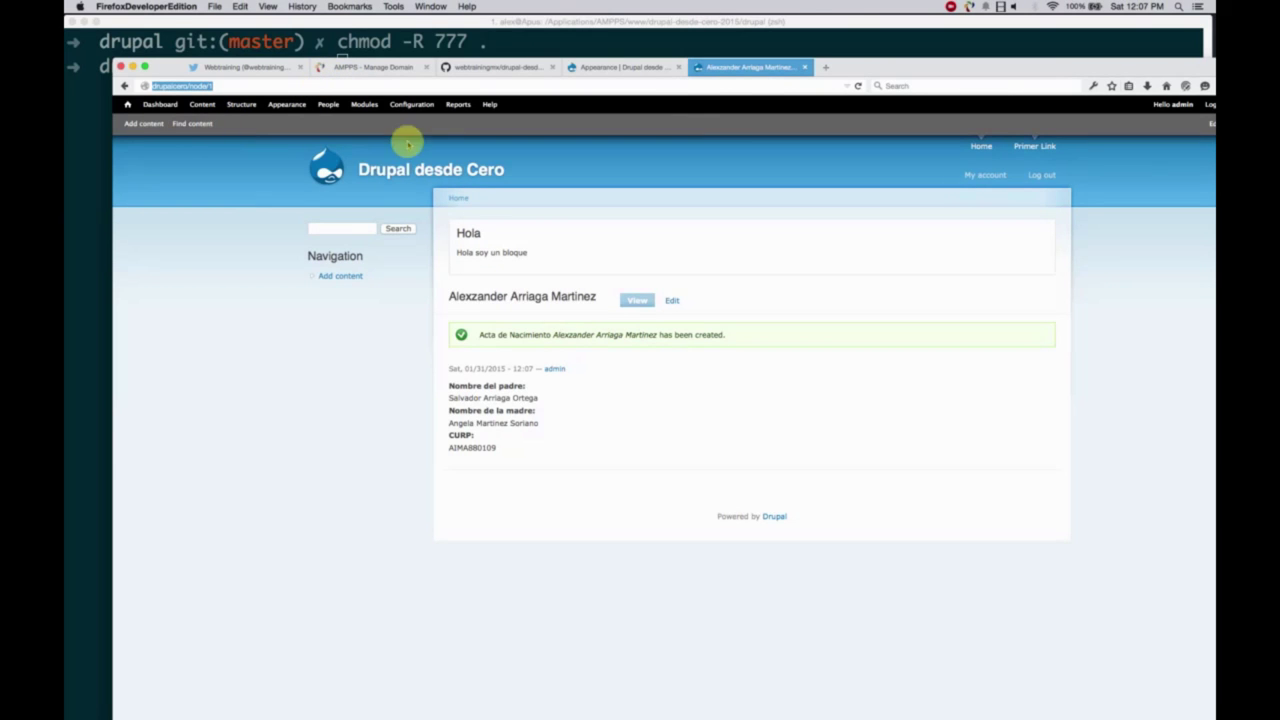
pyautogui.click(620, 67)
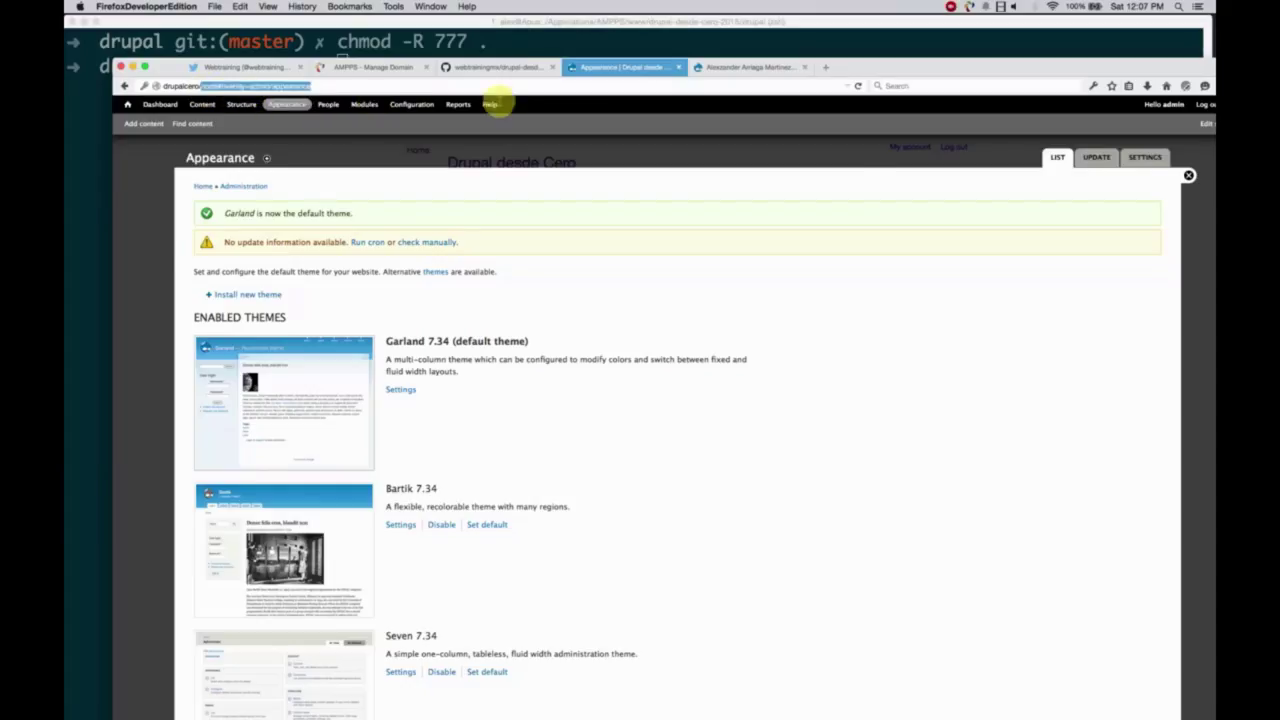
pyautogui.press('Escape')
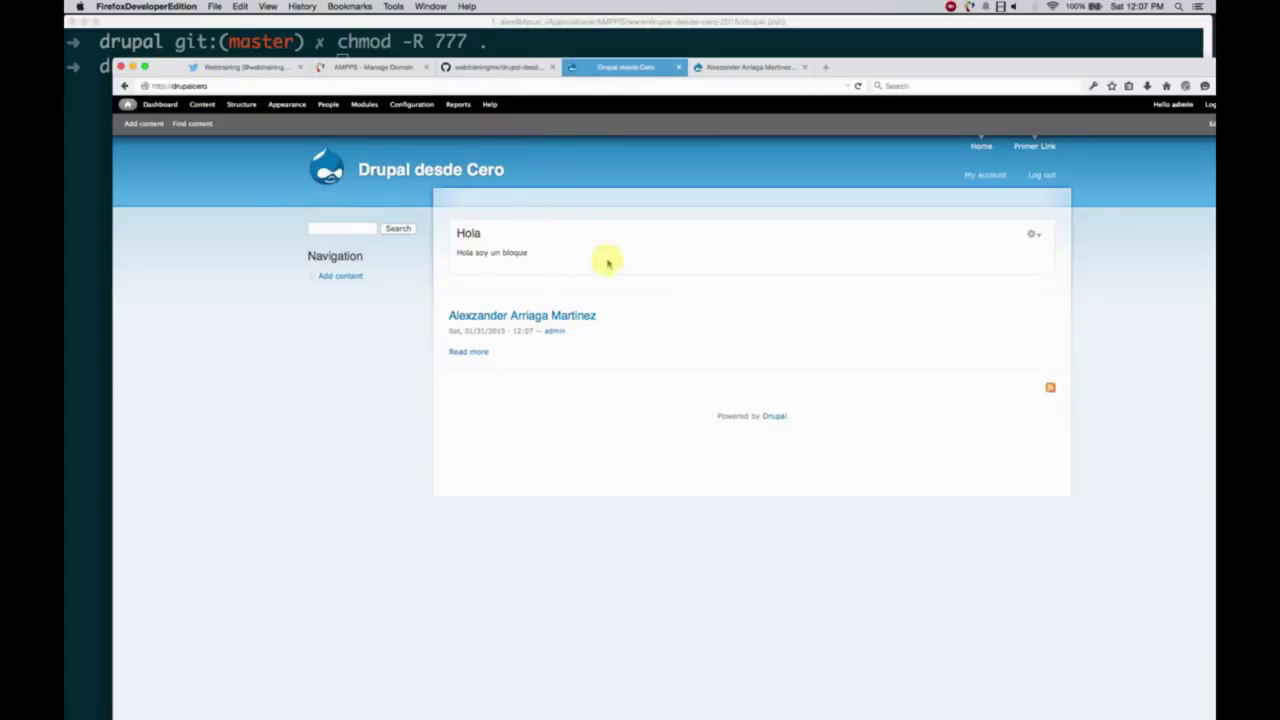
# - Load the copied site address in a new private window as a logged-out visitor
pyautogui.click(259, 86)
pyautogui.press('super+c')
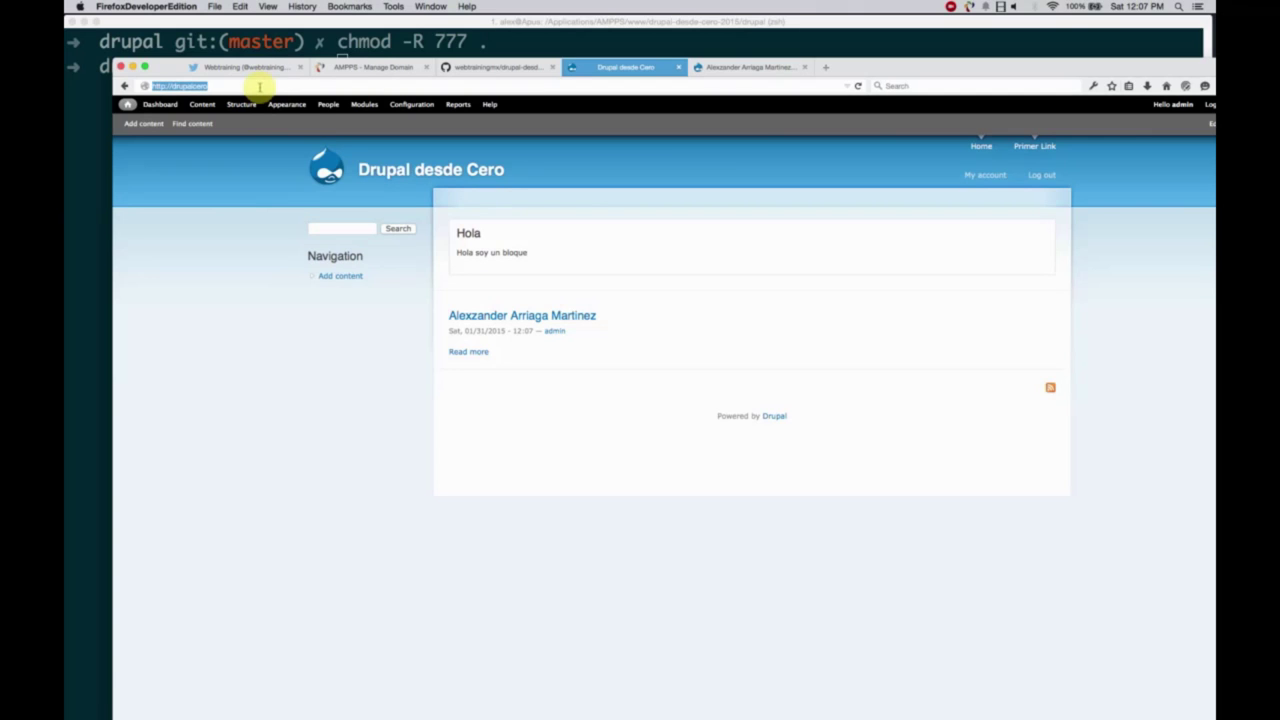
pyautogui.moveTo(1183, 86); pyautogui.dragTo(1049, 77)
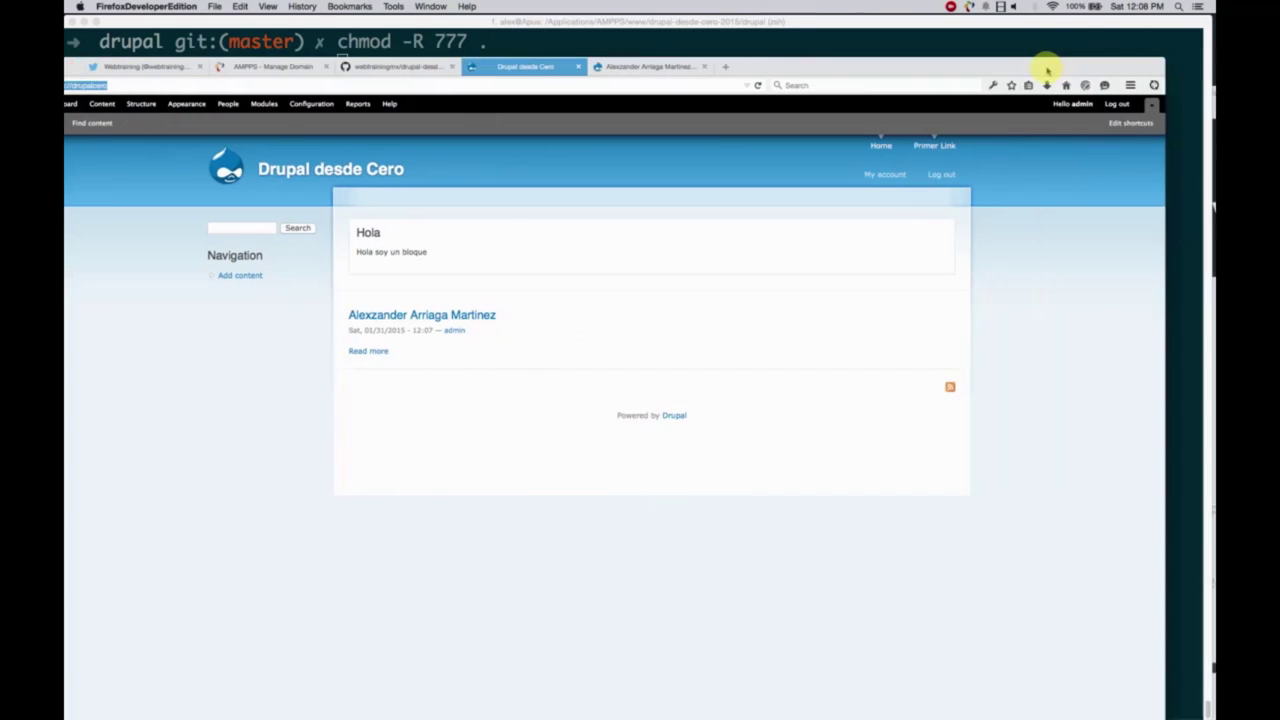
pyautogui.click(1129, 85)
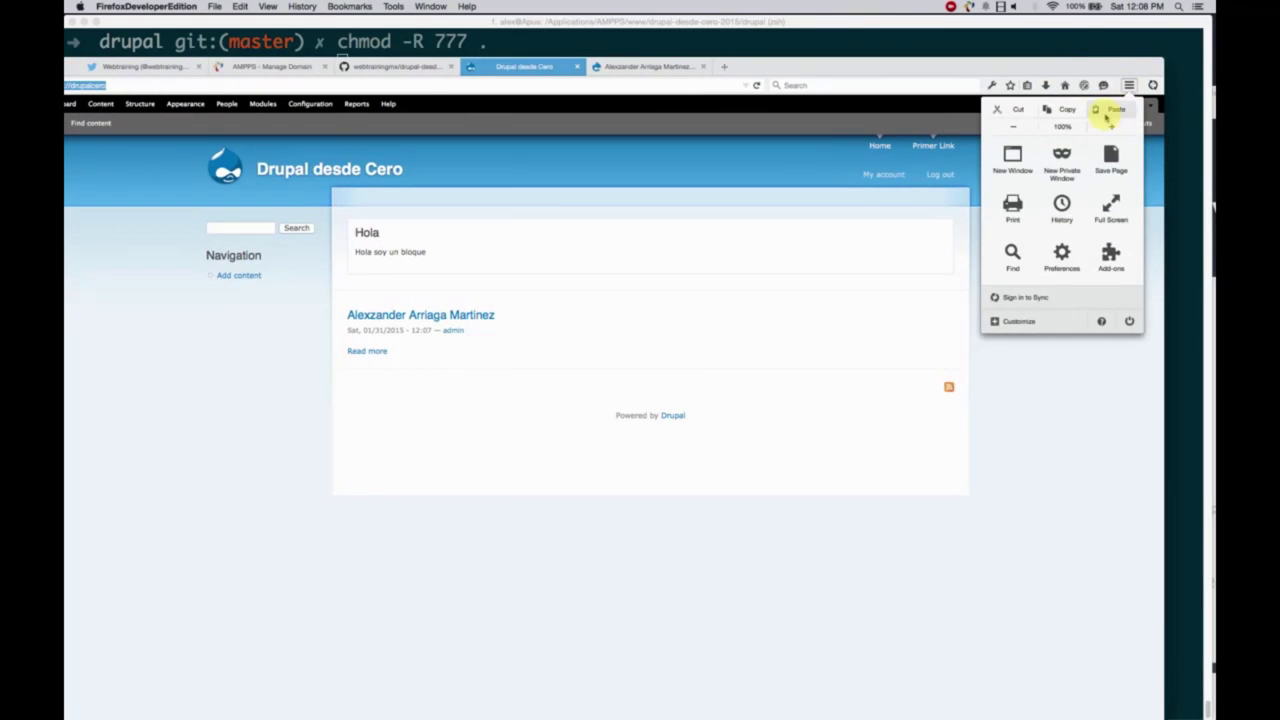
pyautogui.click(1070, 160)
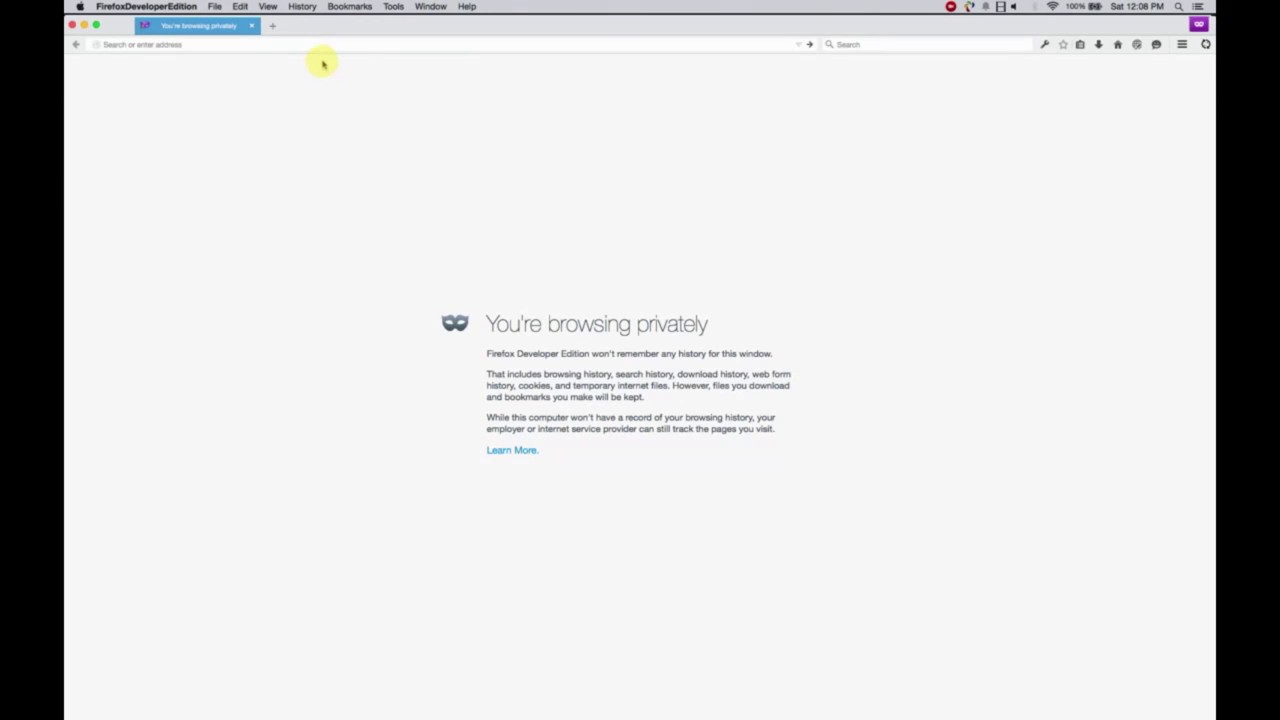
pyautogui.press('super+v')
pyautogui.press('Return')
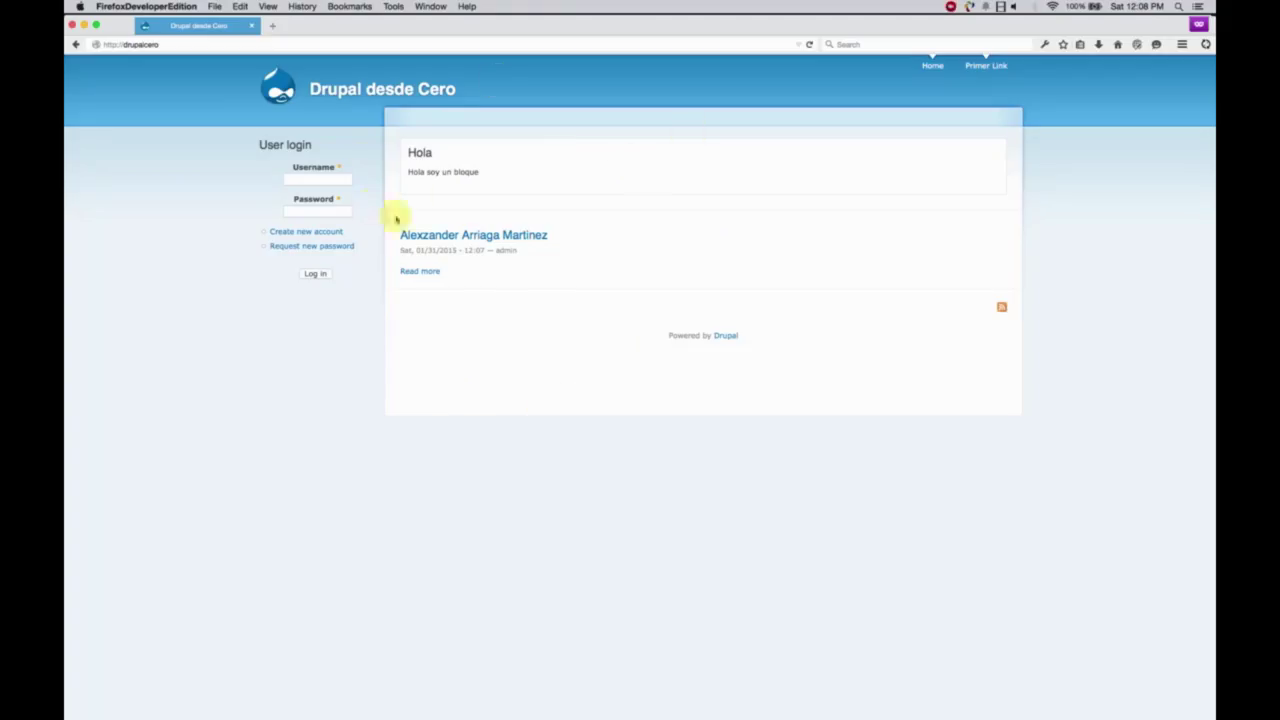
# - Open the full birth record page anonymously, then close the private window
pyautogui.moveTo(412, 150); pyautogui.dragTo(496, 187)
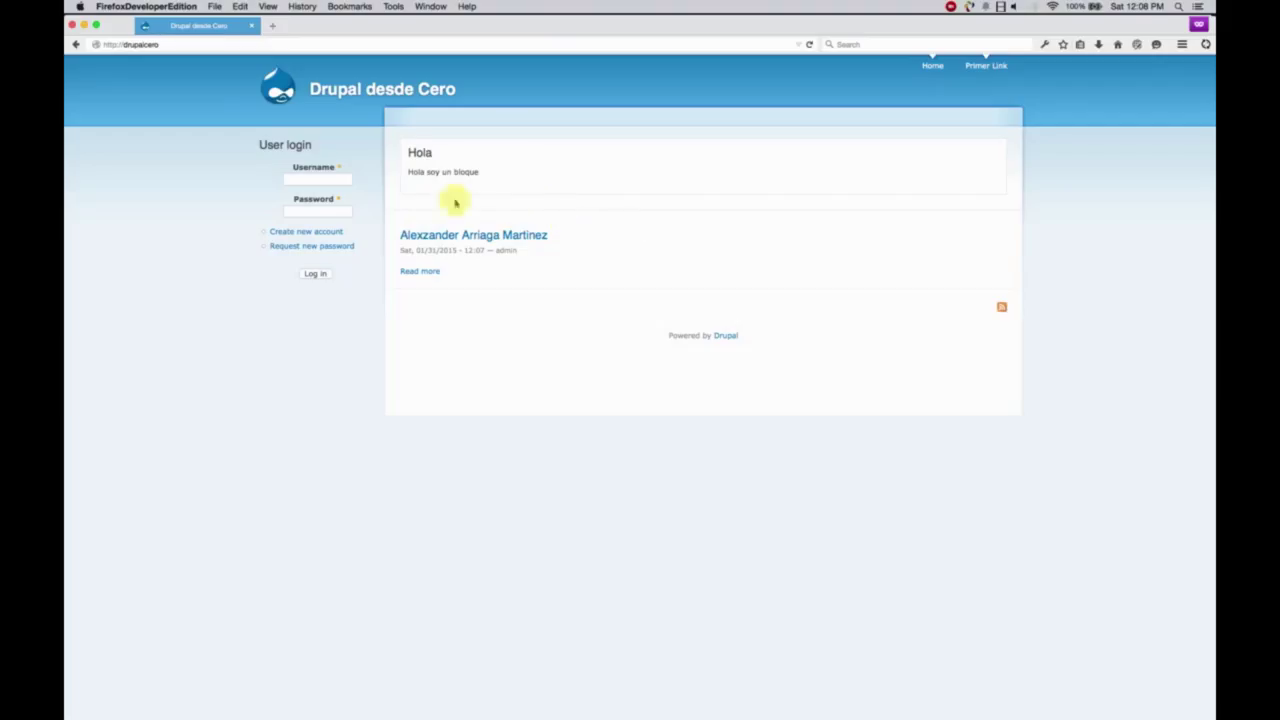
pyautogui.click(502, 236)
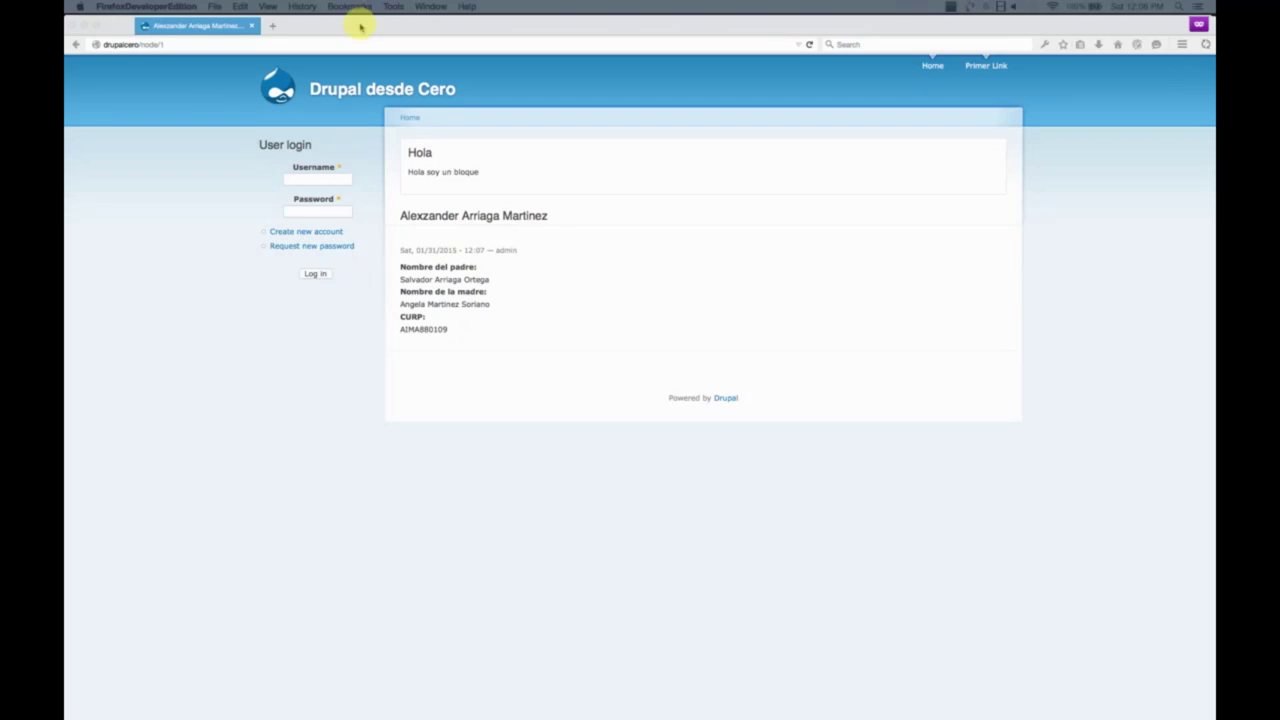
pyautogui.moveTo(360, 23); pyautogui.dragTo(516, 68)
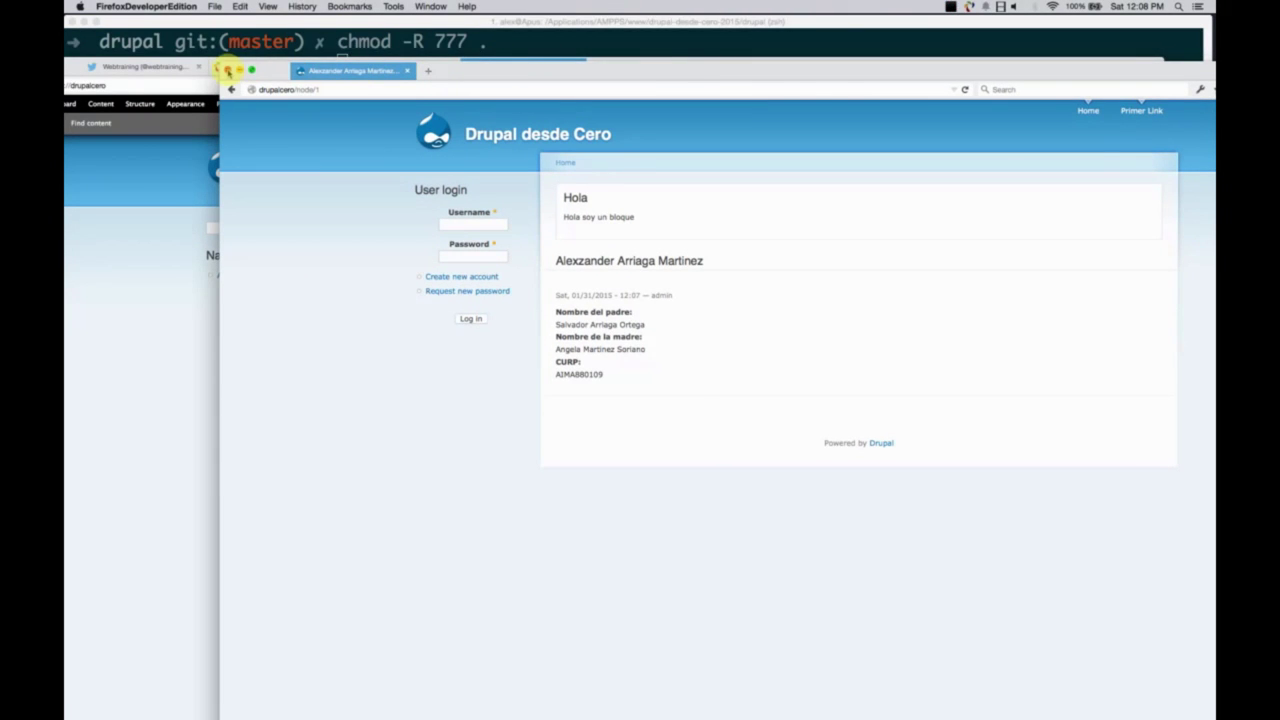
pyautogui.click(228, 70)
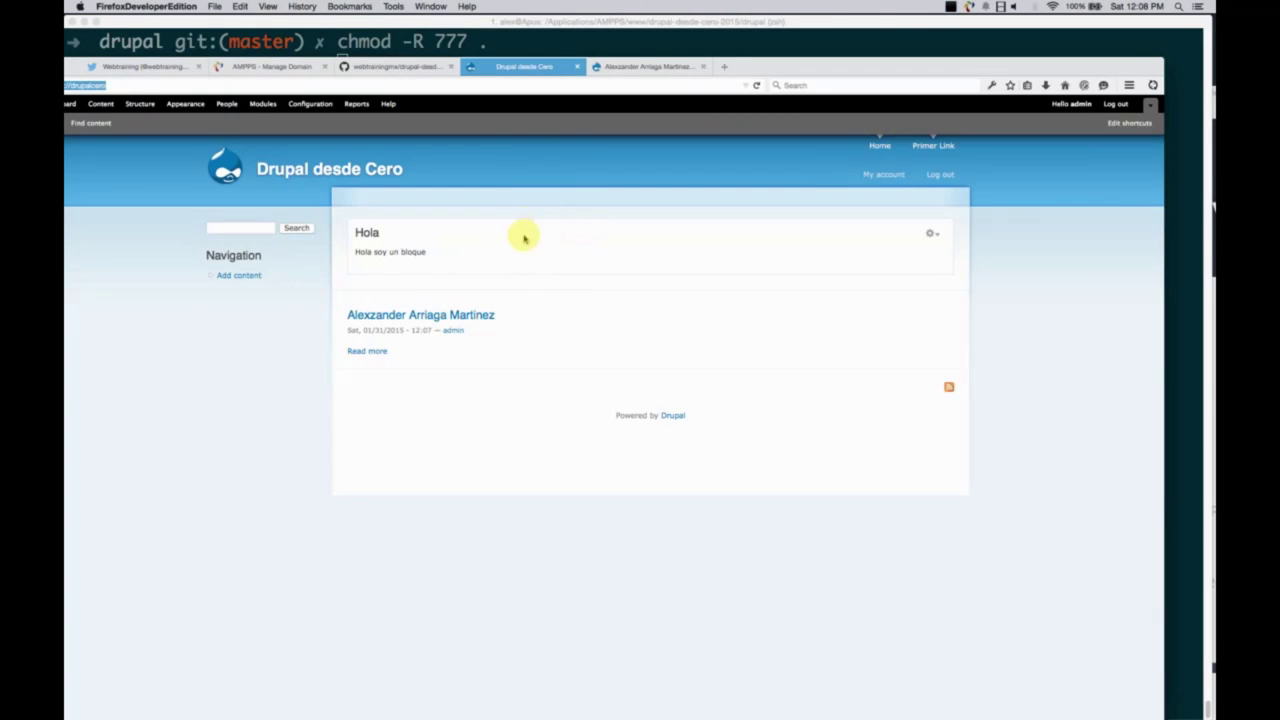
pyautogui.click(574, 243)
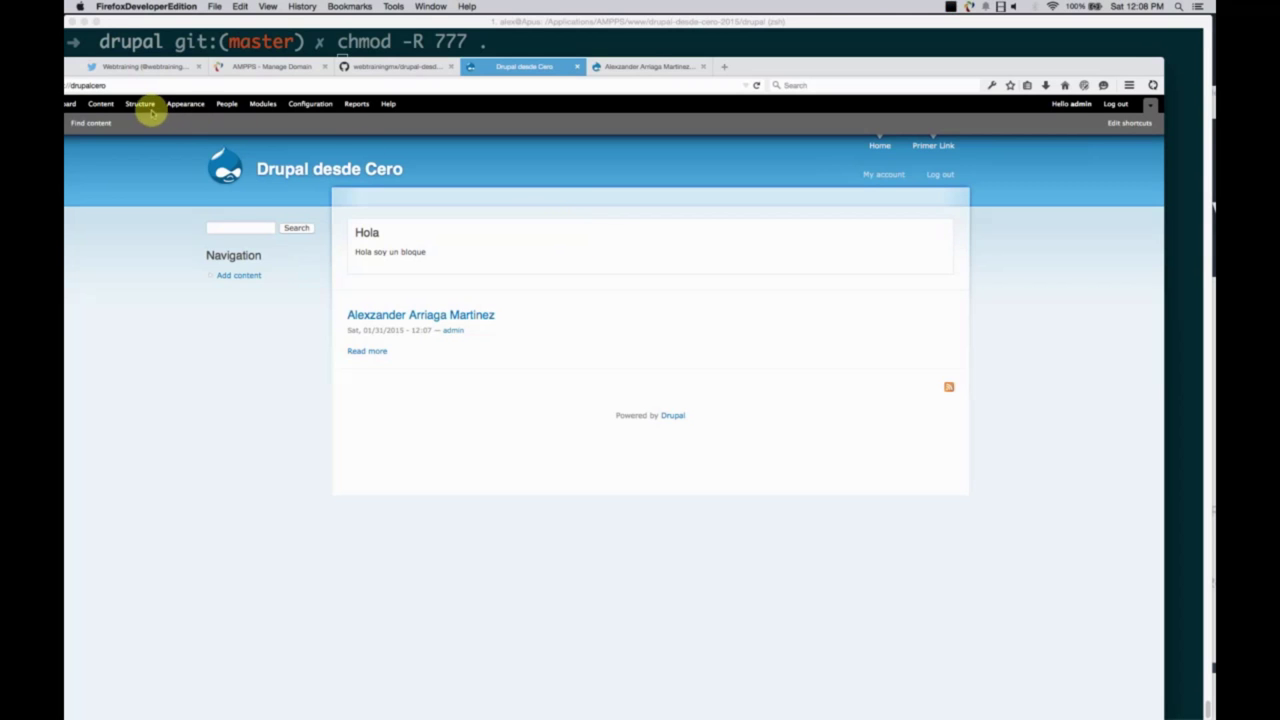
# - Maximize the Firefox window showing the site's front page
pyautogui.doubleClick(800, 64)
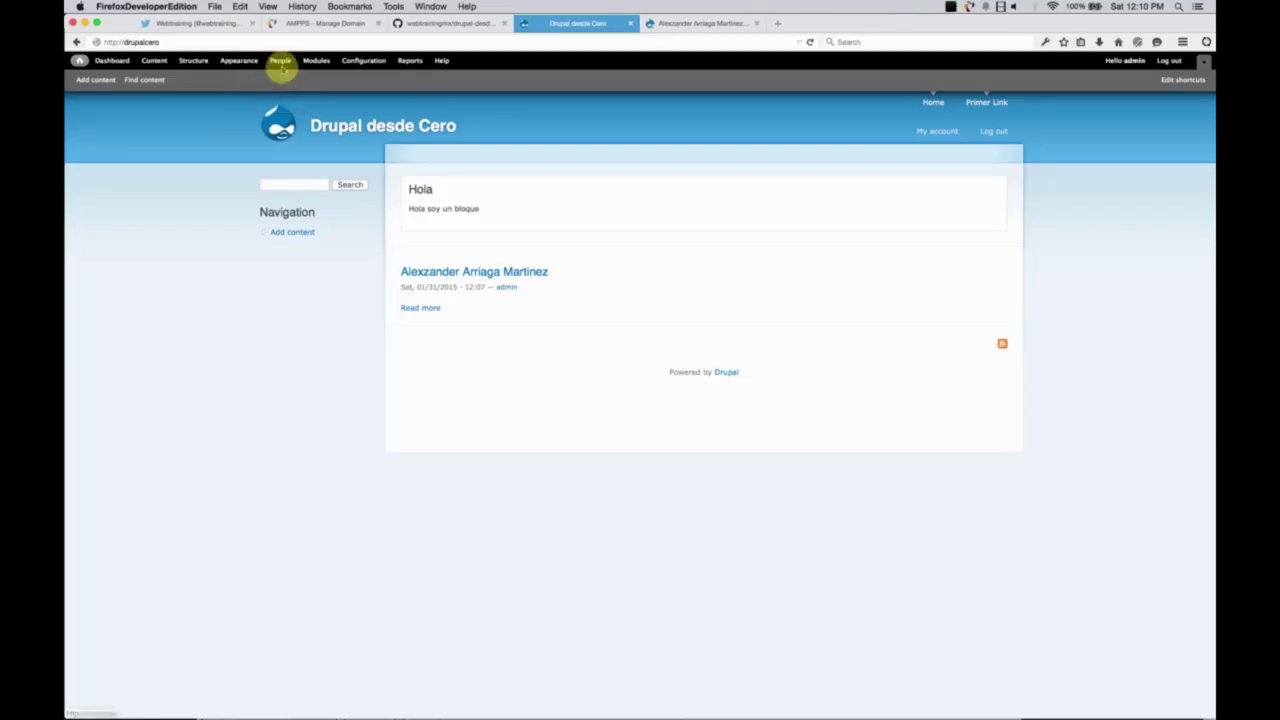
# - Open the Add user form under People and enter the new username
pyautogui.click(281, 61)
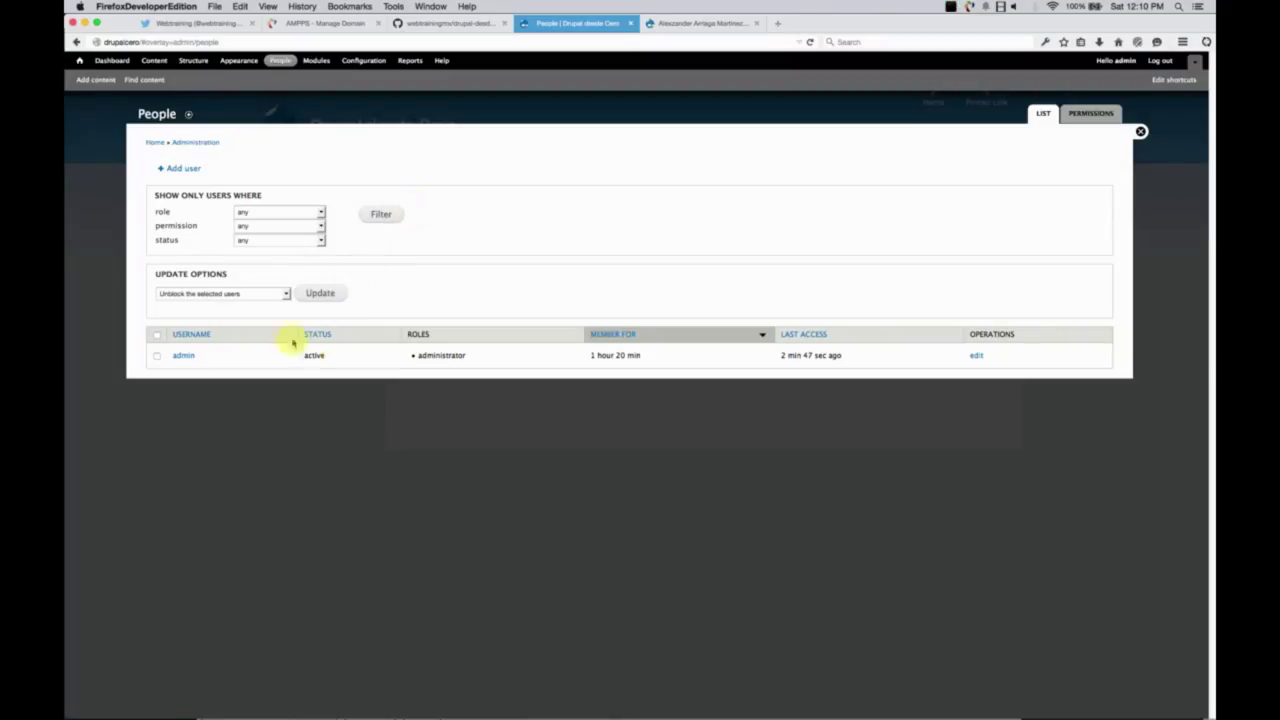
pyautogui.click(183, 168)
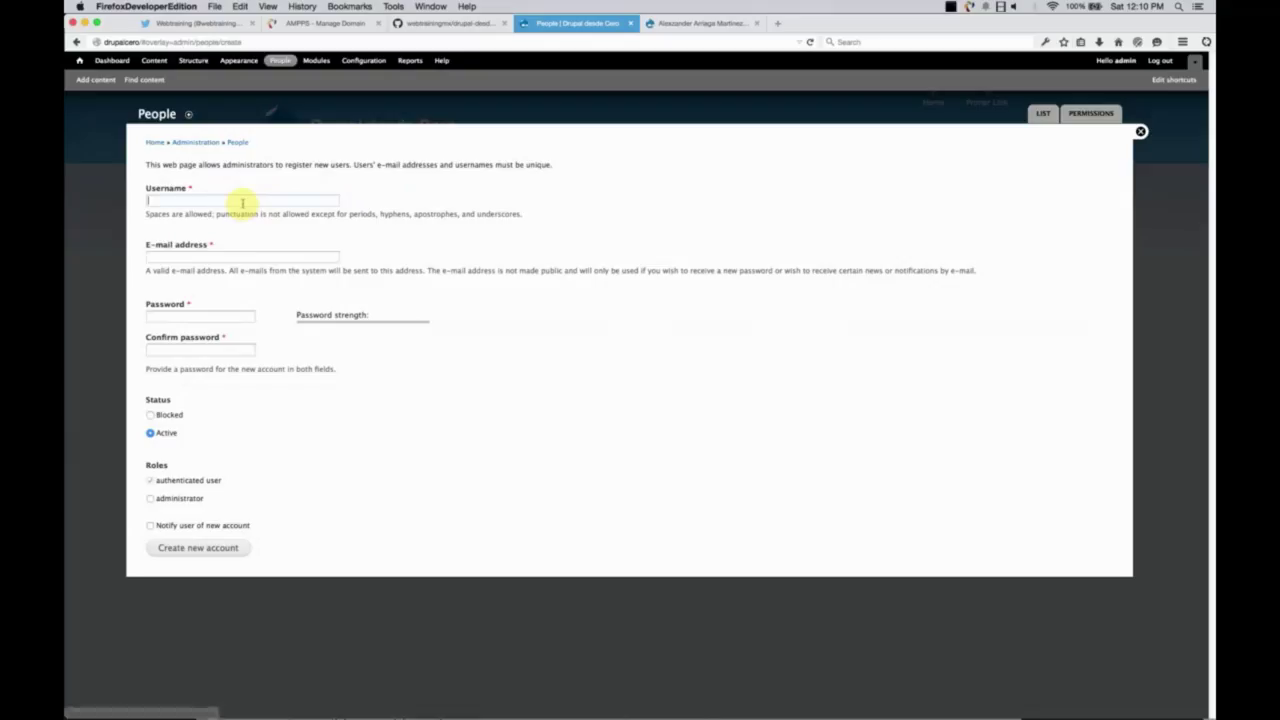
pyautogui.click(242, 201)
pyautogui.write('alex')
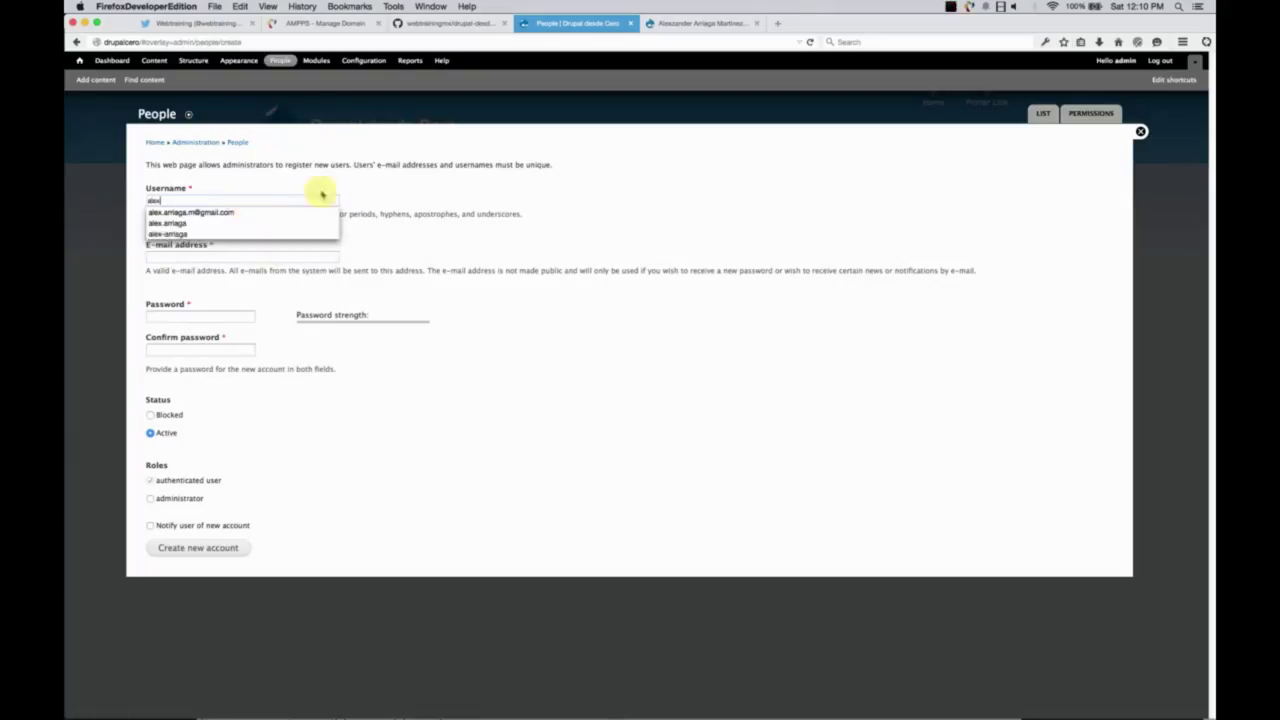
pyautogui.doubleClick(178, 201)
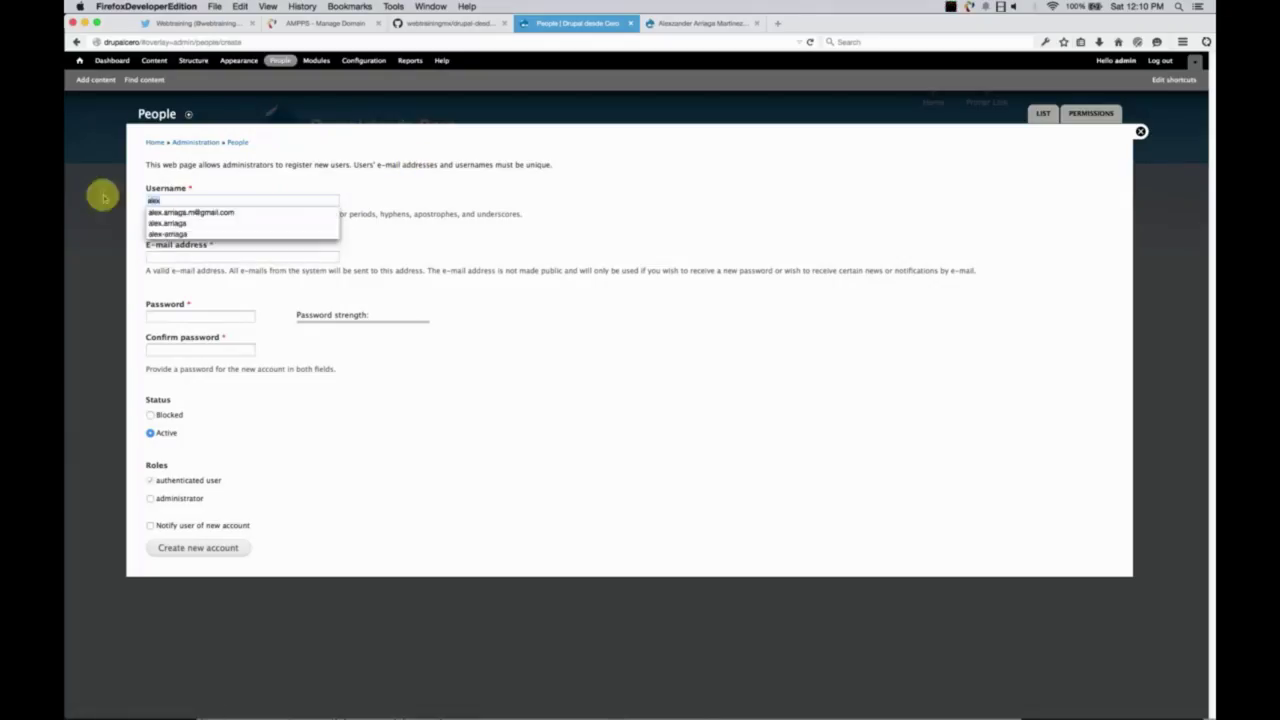
# - Fill in the e-mail address and enter the password twice to confirm it
pyautogui.click(196, 256)
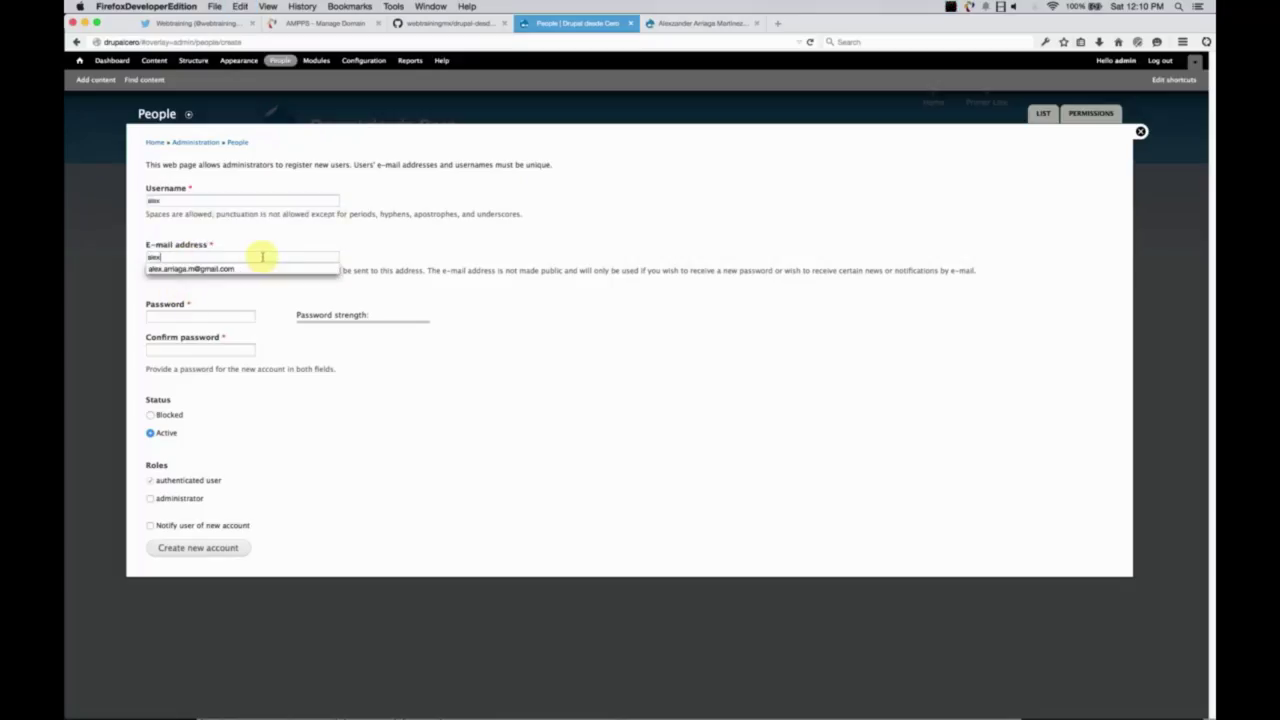
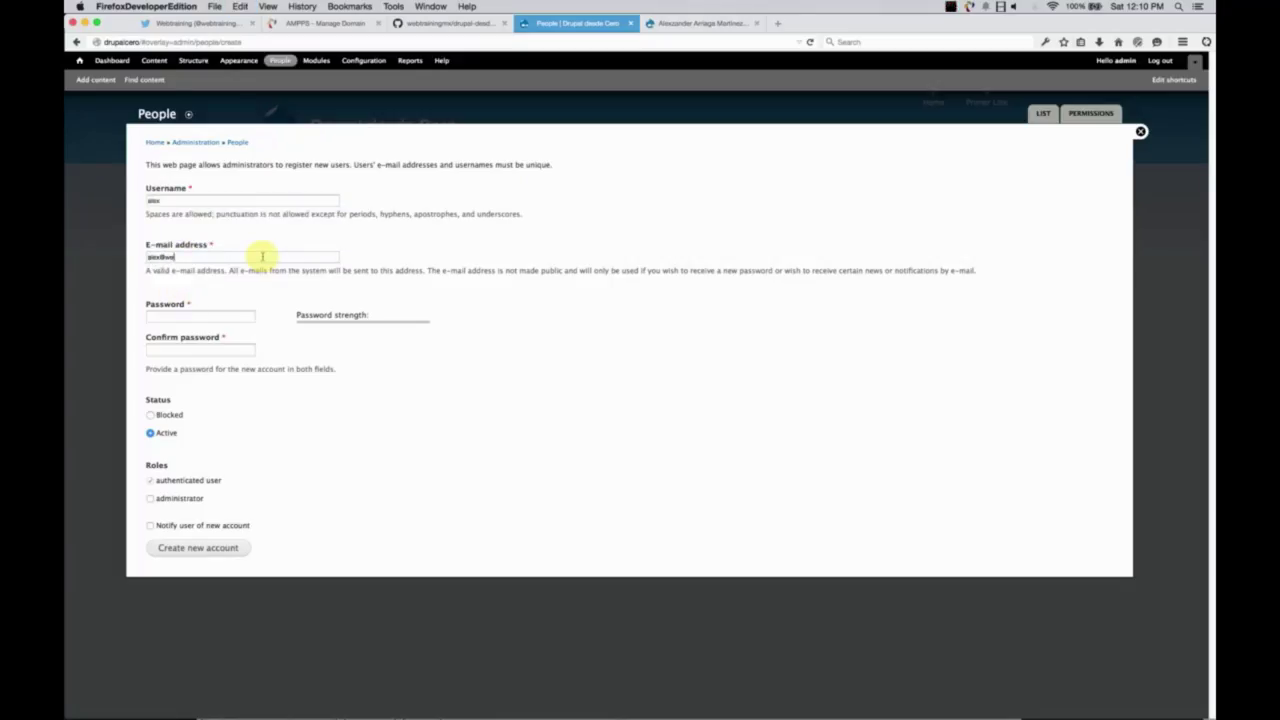
pyautogui.click(151, 200)
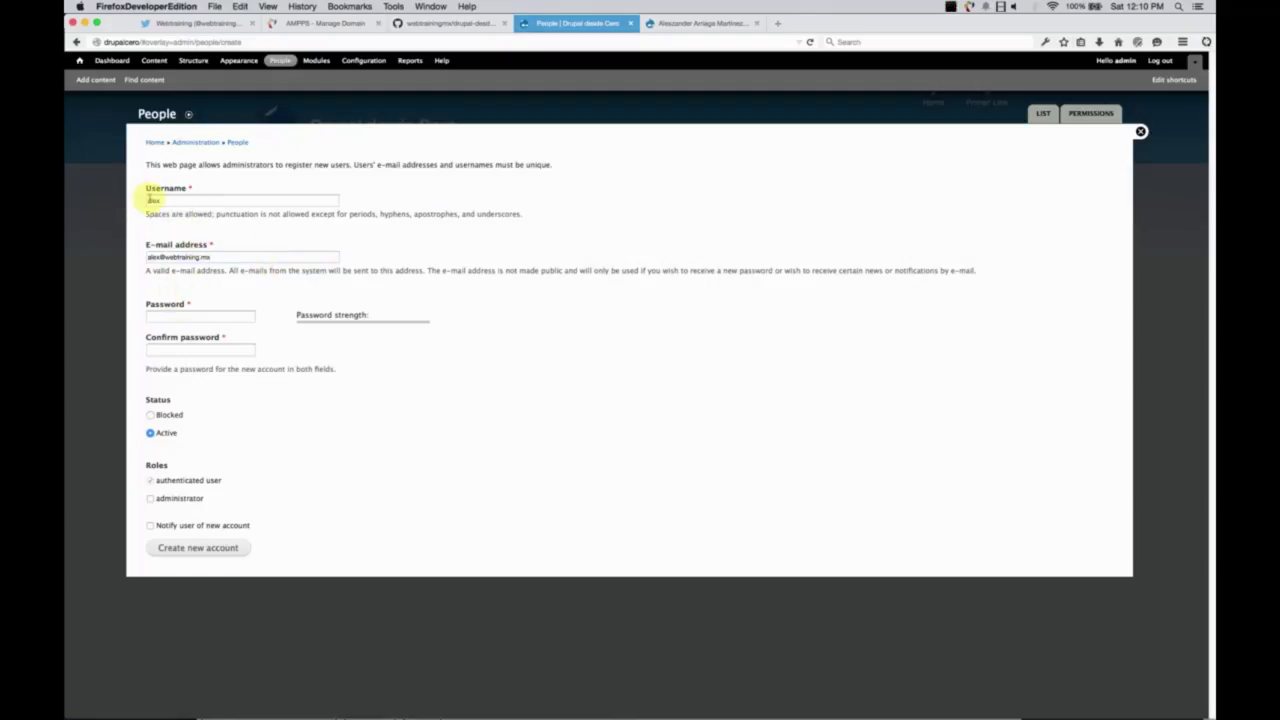
pyautogui.click(179, 318)
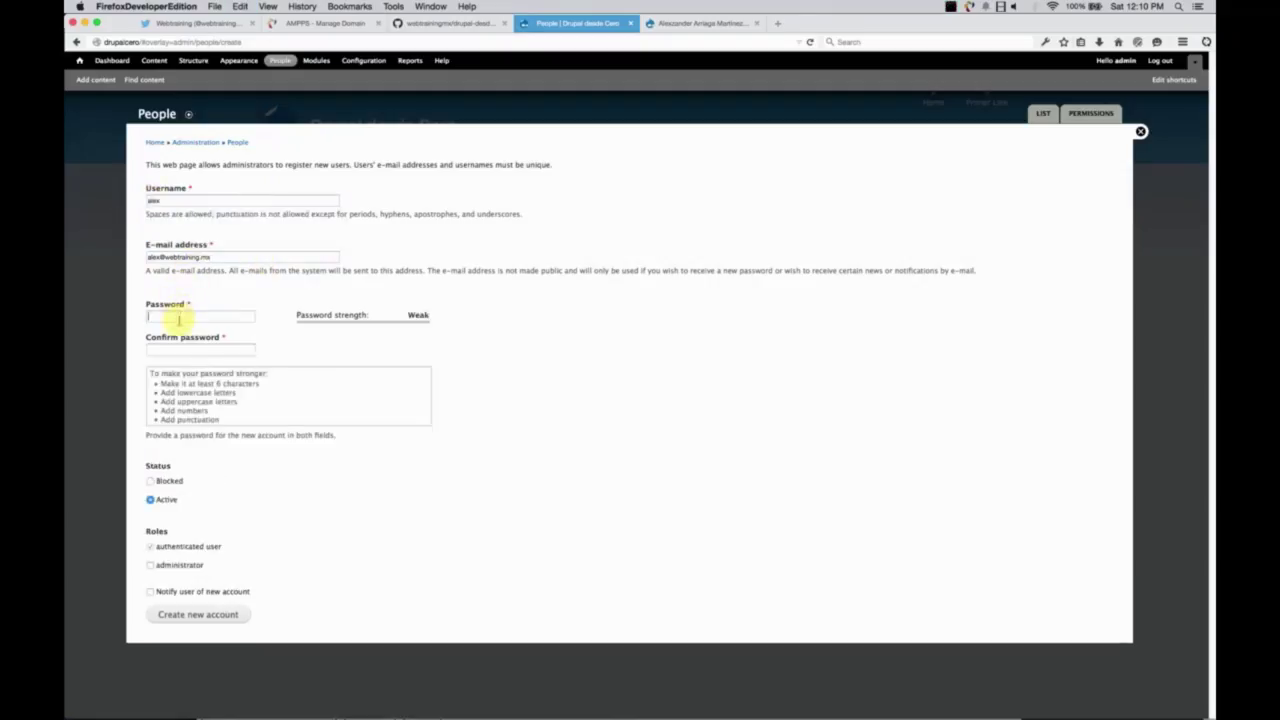
pyautogui.click(184, 346)
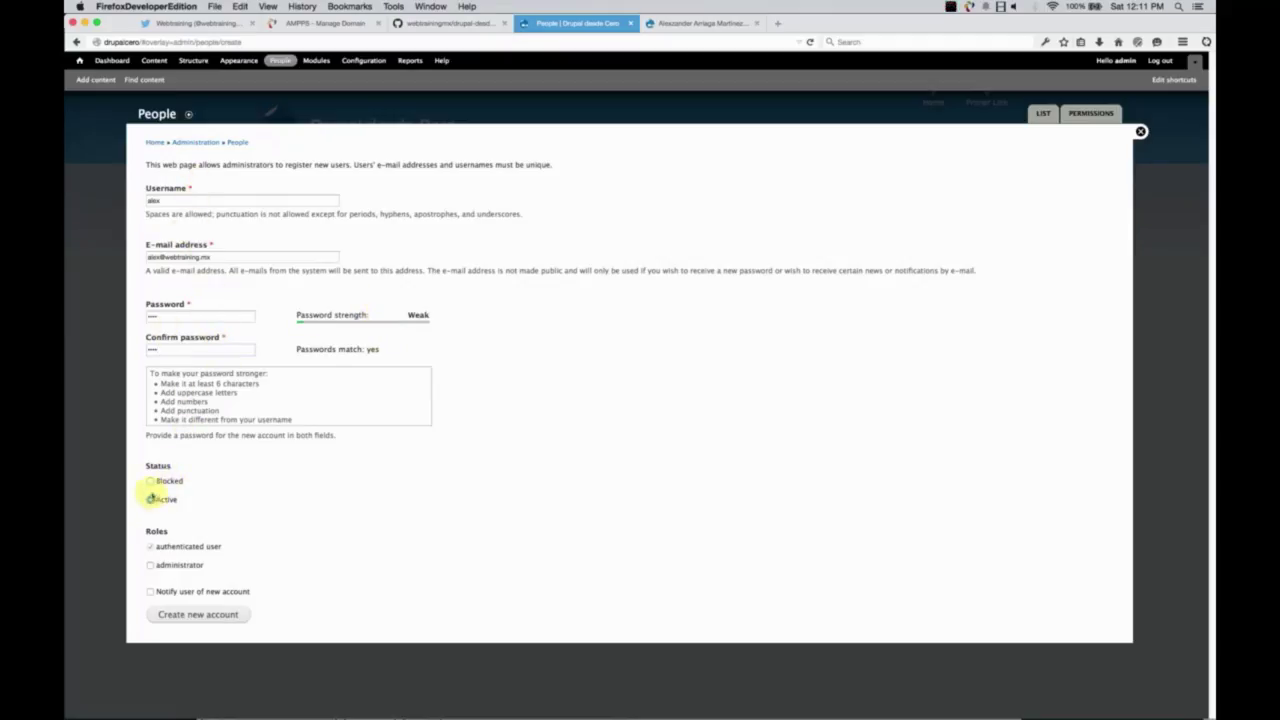
# - Create the active account with only the authenticated user role, declining the browser's password save
pyautogui.click(151, 498)
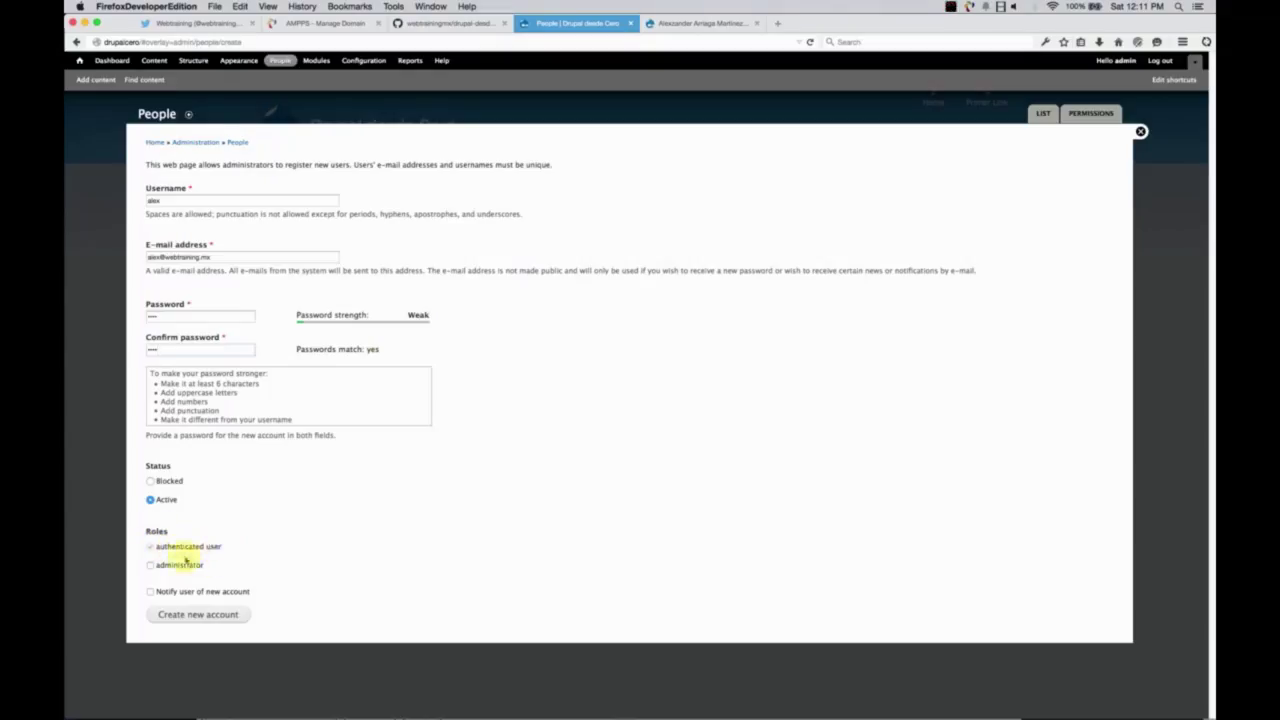
pyautogui.moveTo(152, 566); pyautogui.dragTo(209, 568)
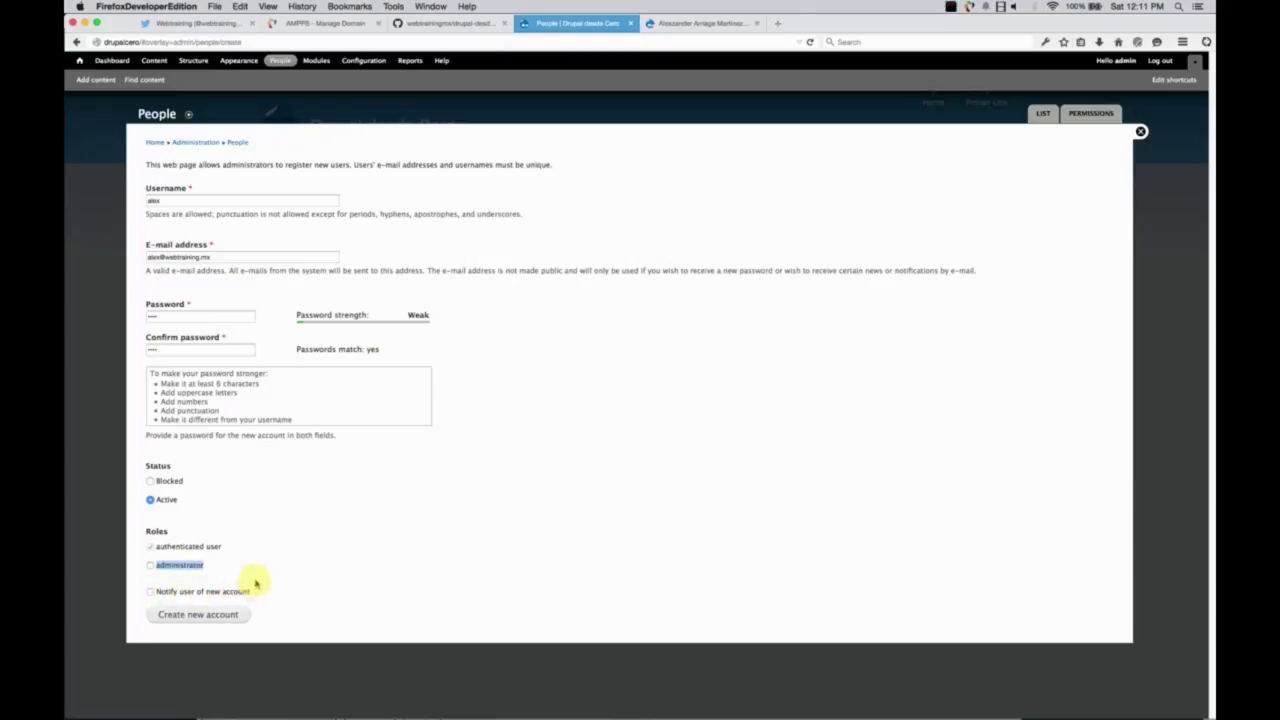
pyautogui.moveTo(251, 257); pyautogui.dragTo(120, 257)
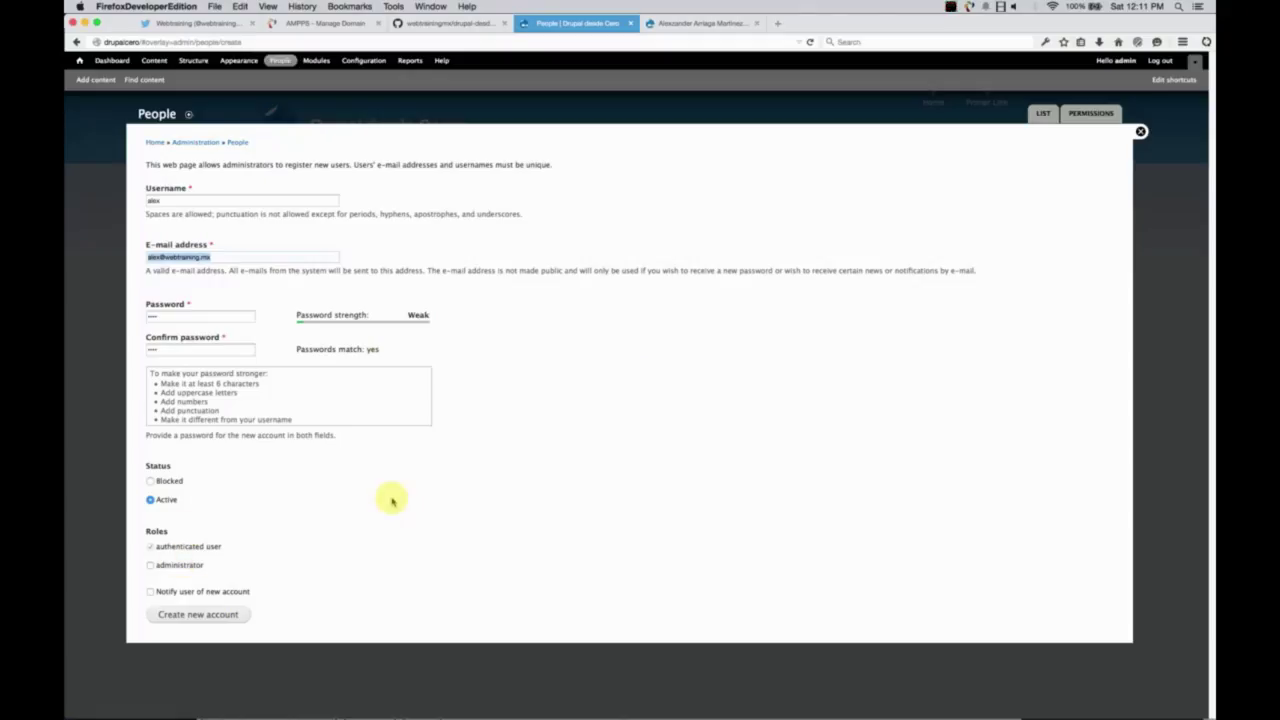
pyautogui.click(228, 618)
pyautogui.click(299, 59)
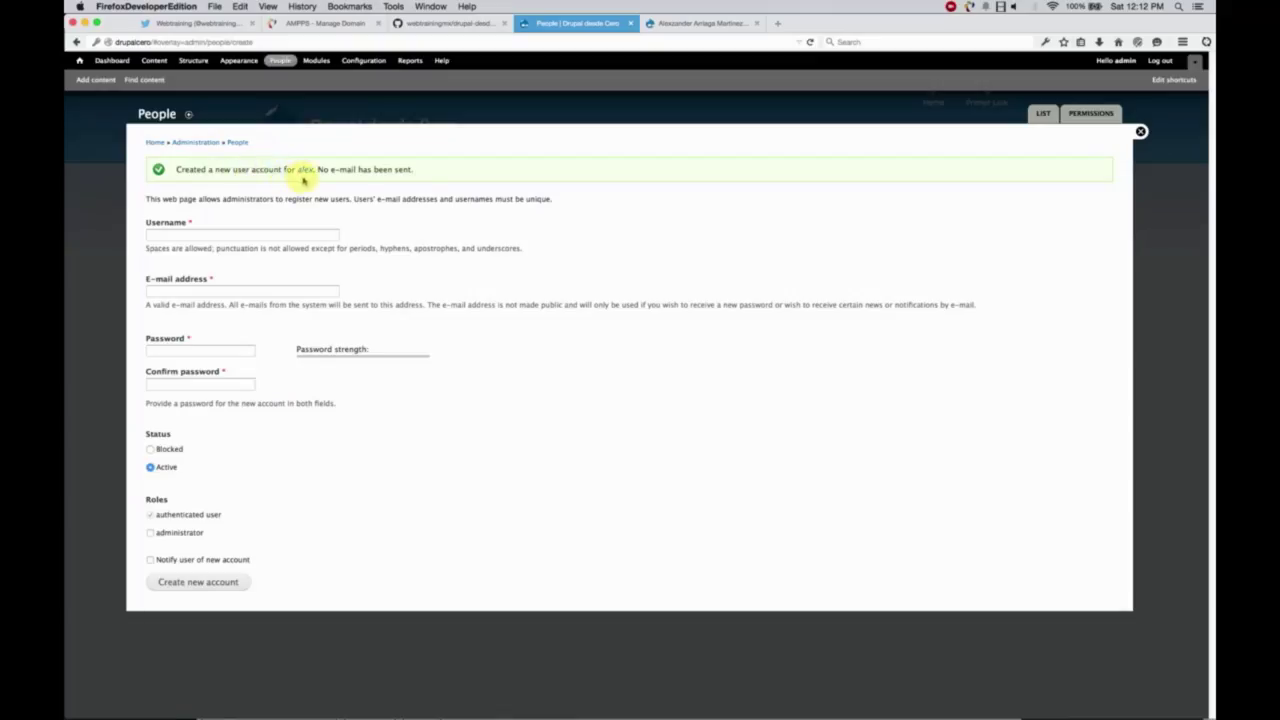
pyautogui.click(304, 170)
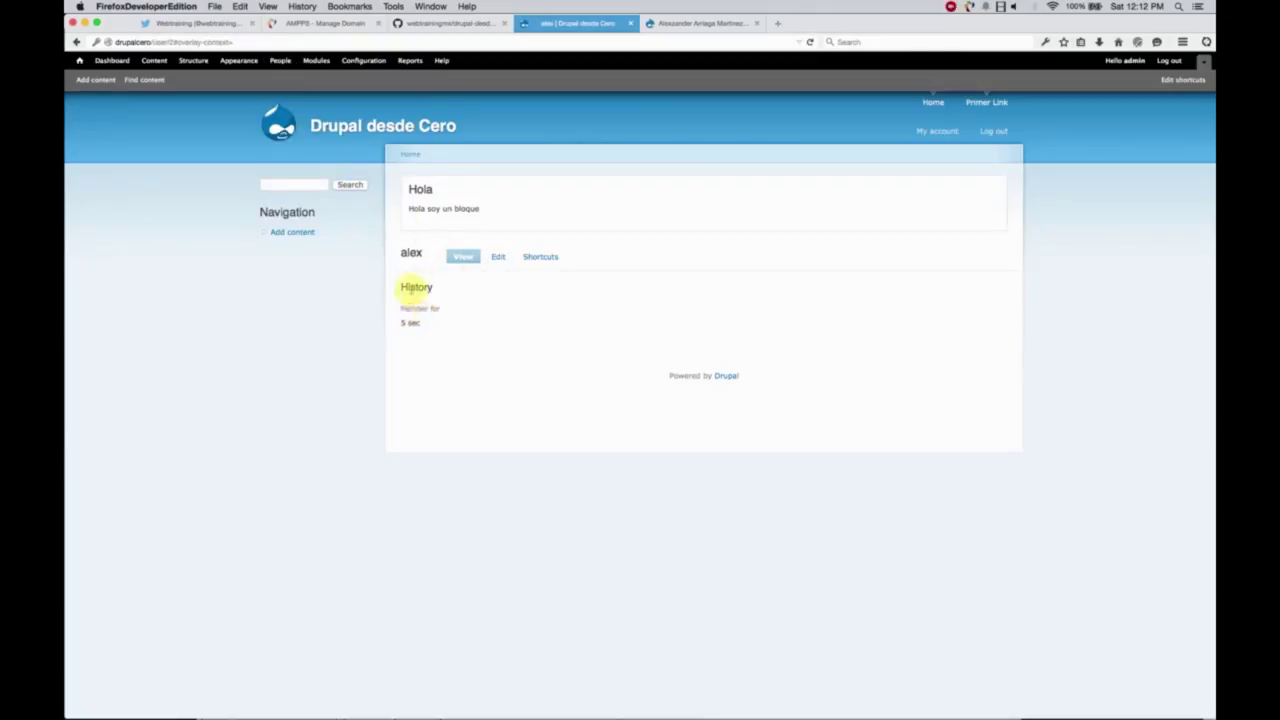
# - Review the new user's edit form, close it, and show the People list
pyautogui.click(496, 258)
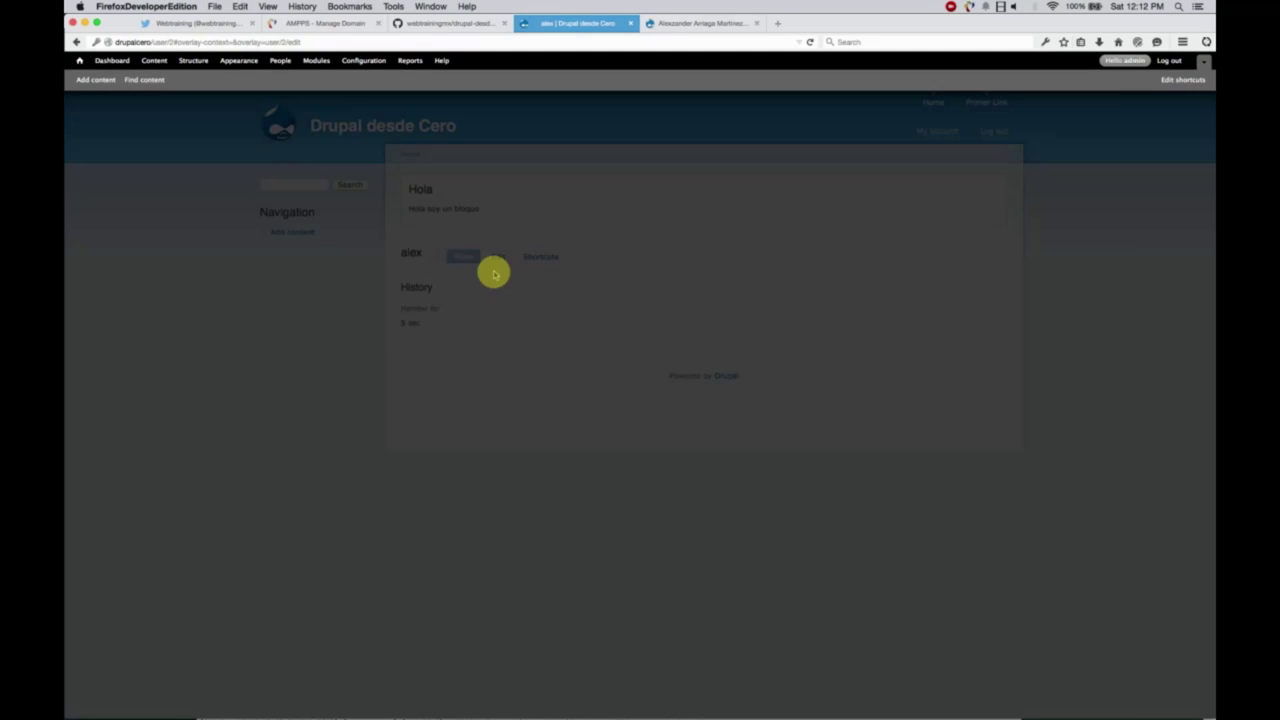
pyautogui.scroll(-1, 258, 517)
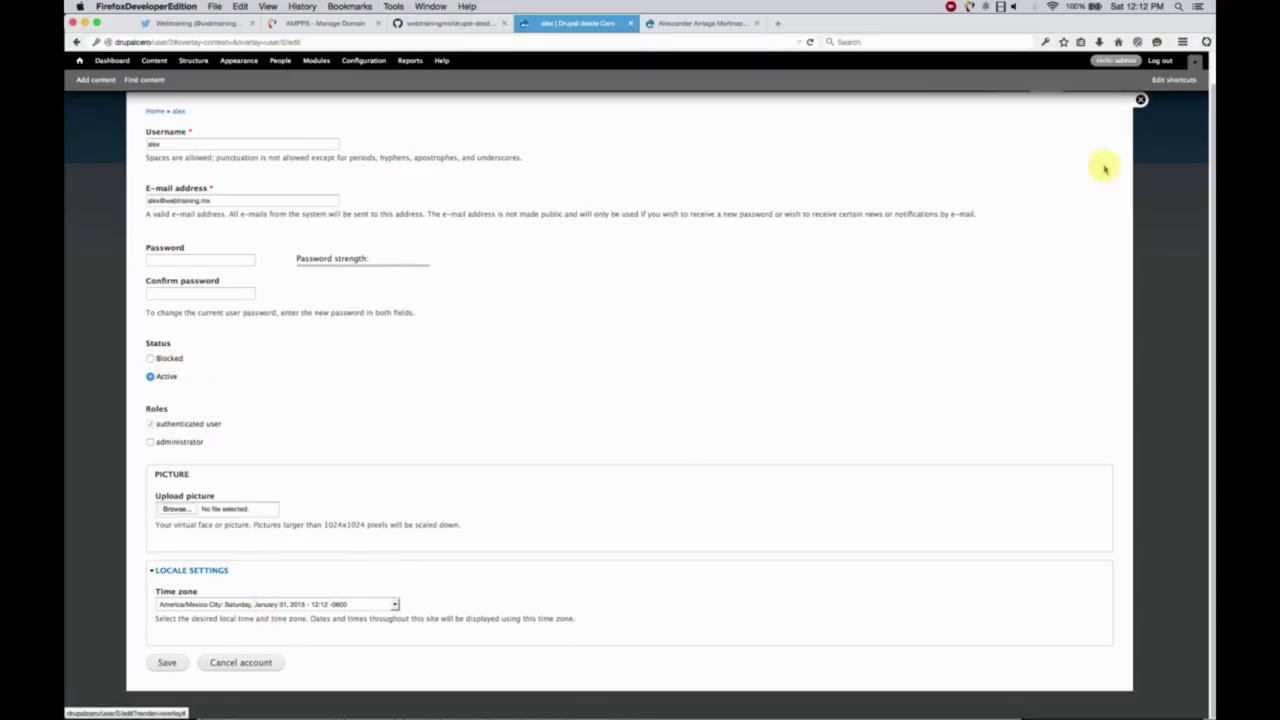
pyautogui.click(1140, 100)
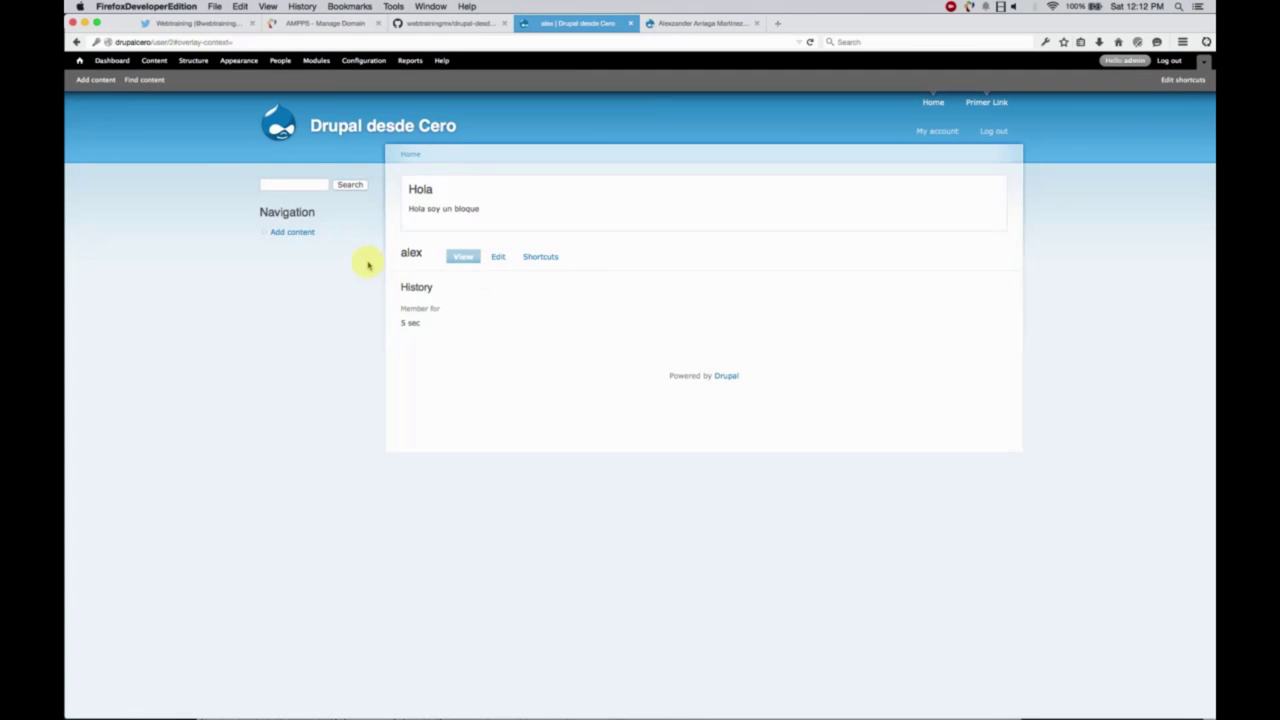
pyautogui.click(279, 61)
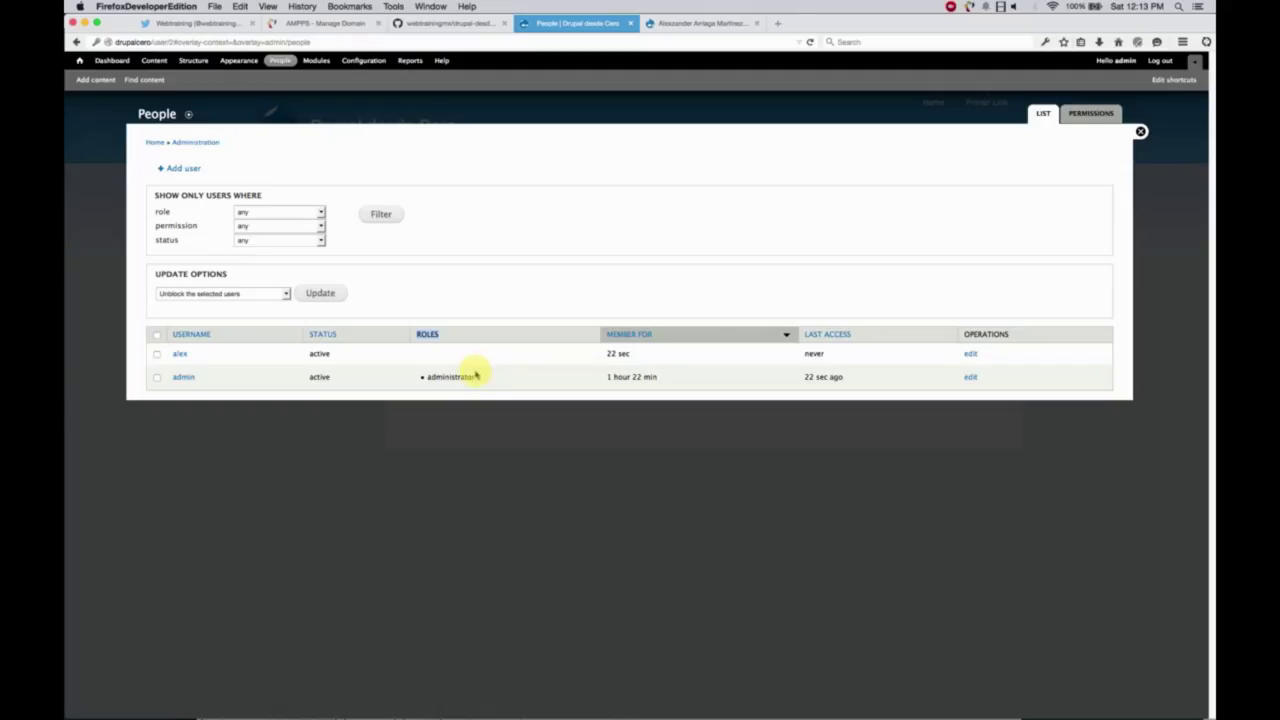
# - Open the Permissions table and review anonymous access to comments and Filtered HTML
pyautogui.click(1093, 117)
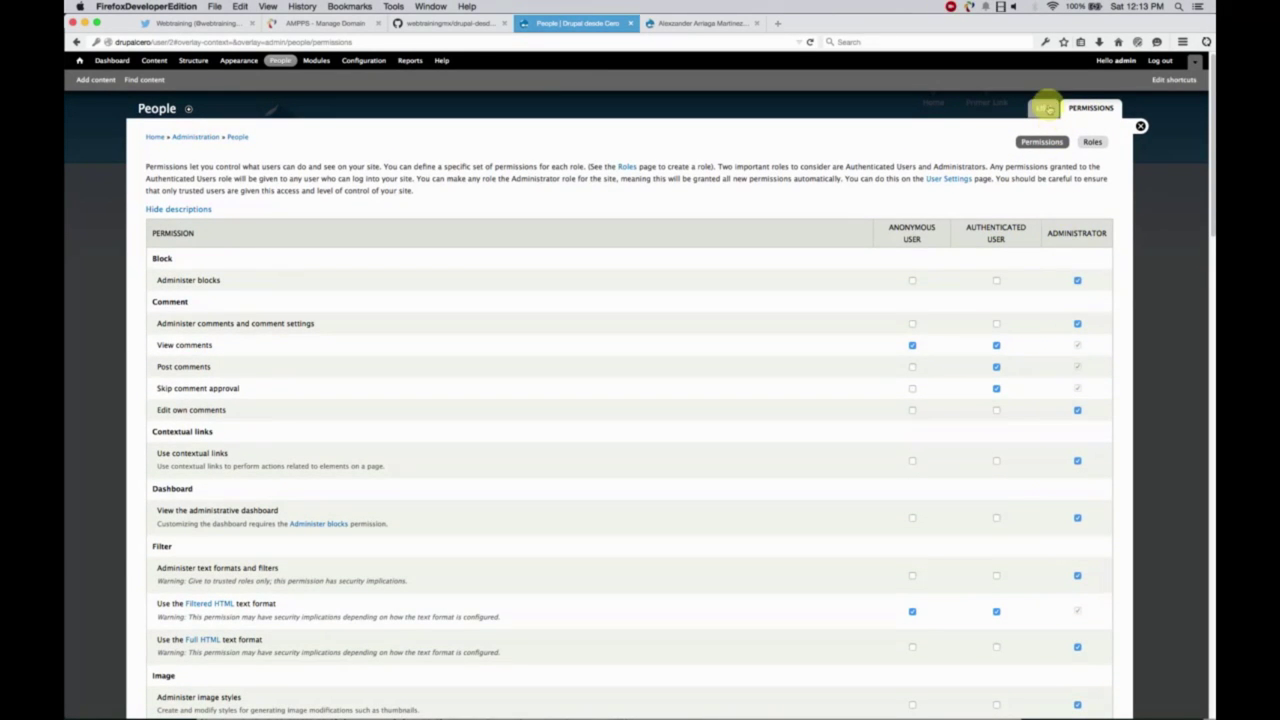
pyautogui.click(1043, 108)
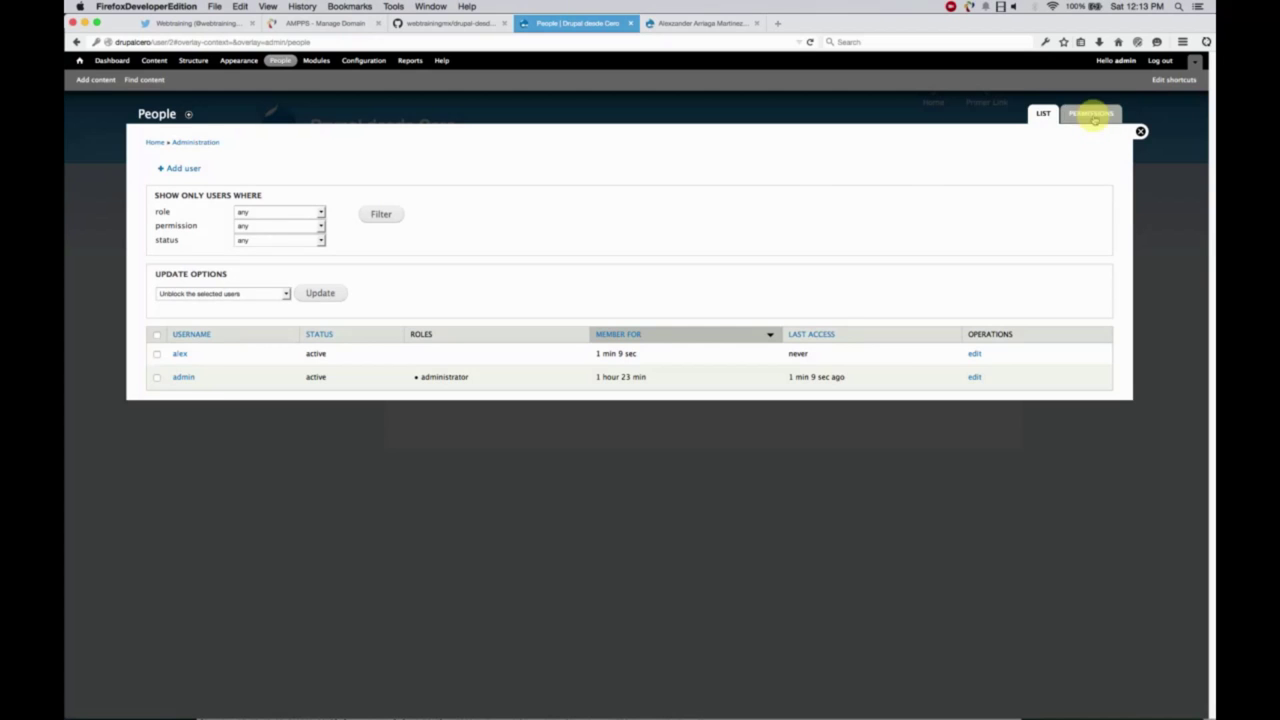
pyautogui.click(1092, 114)
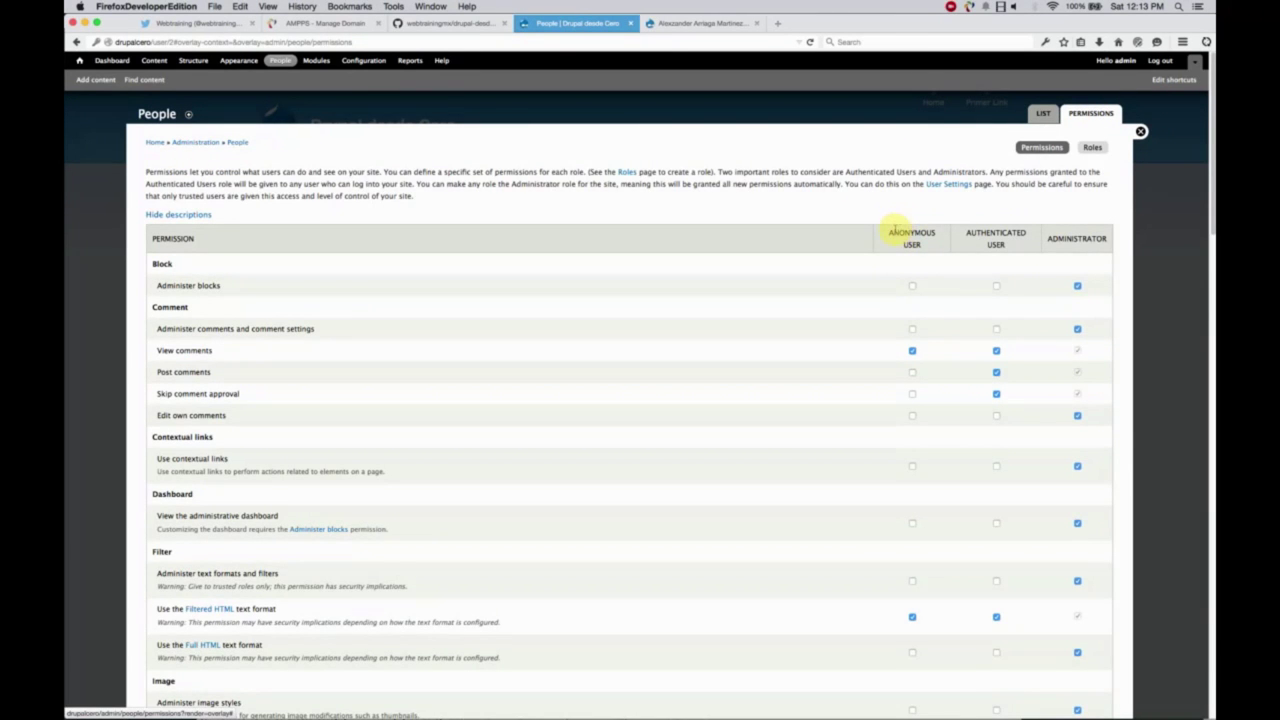
pyautogui.moveTo(888, 229); pyautogui.dragTo(926, 247)
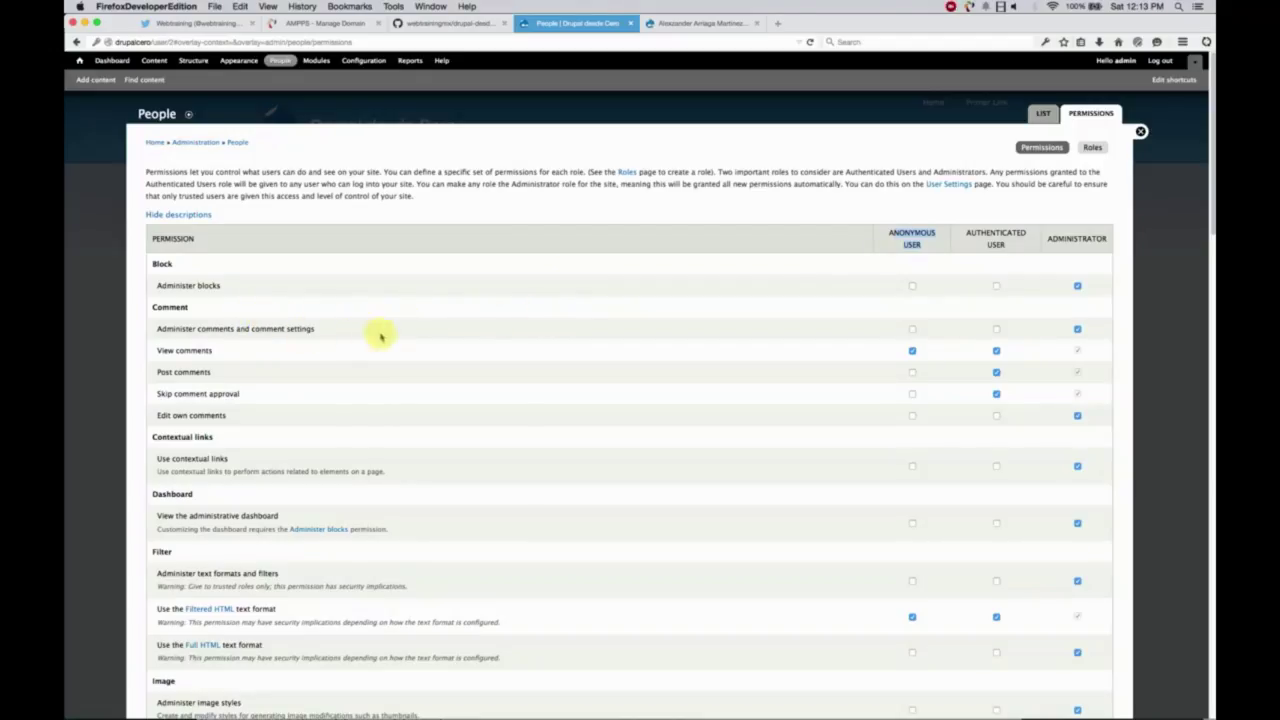
pyautogui.moveTo(160, 329); pyautogui.dragTo(711, 336)
pyautogui.moveTo(168, 350); pyautogui.dragTo(862, 354)
pyautogui.scroll(-2, 877, 440)
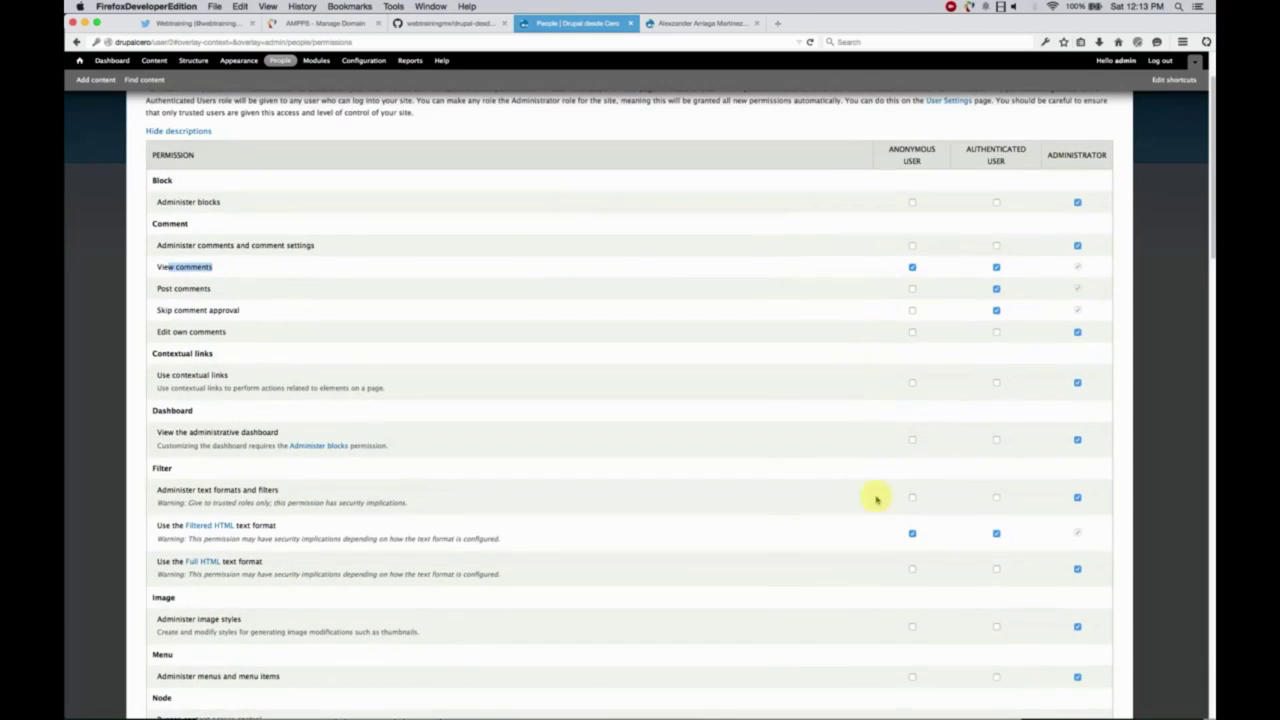
pyautogui.moveTo(255, 541); pyautogui.dragTo(277, 533)
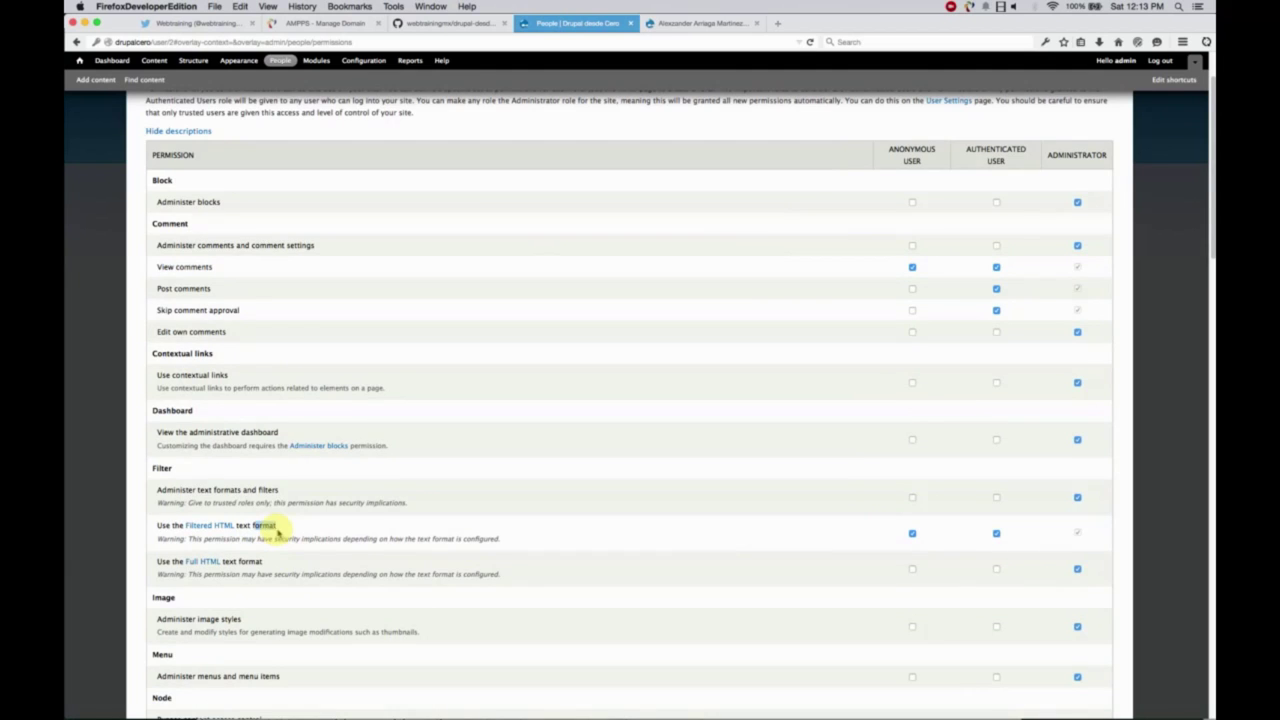
# - Scroll down to the Node section's View published content row
pyautogui.scroll(-4, 360, 528)
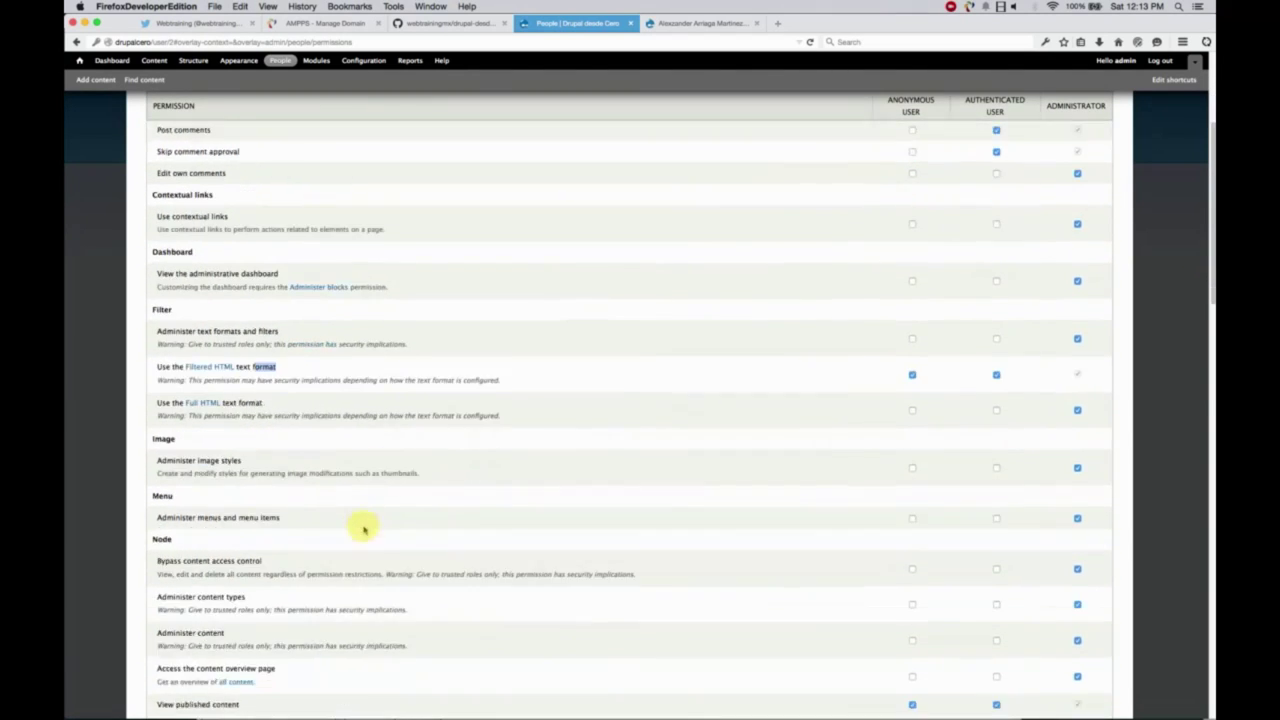
pyautogui.scroll(-9, 363, 530)
pyautogui.moveTo(177, 350); pyautogui.dragTo(270, 353)
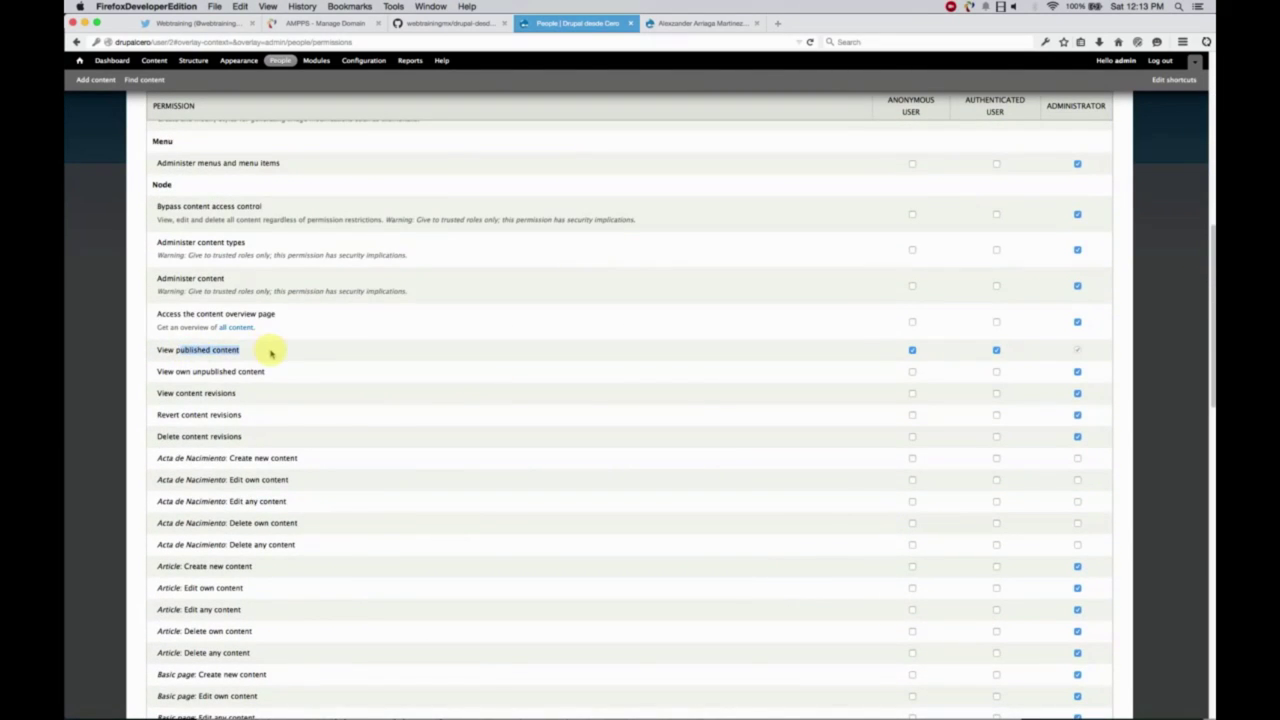
pyautogui.scroll(-5, 423, 477)
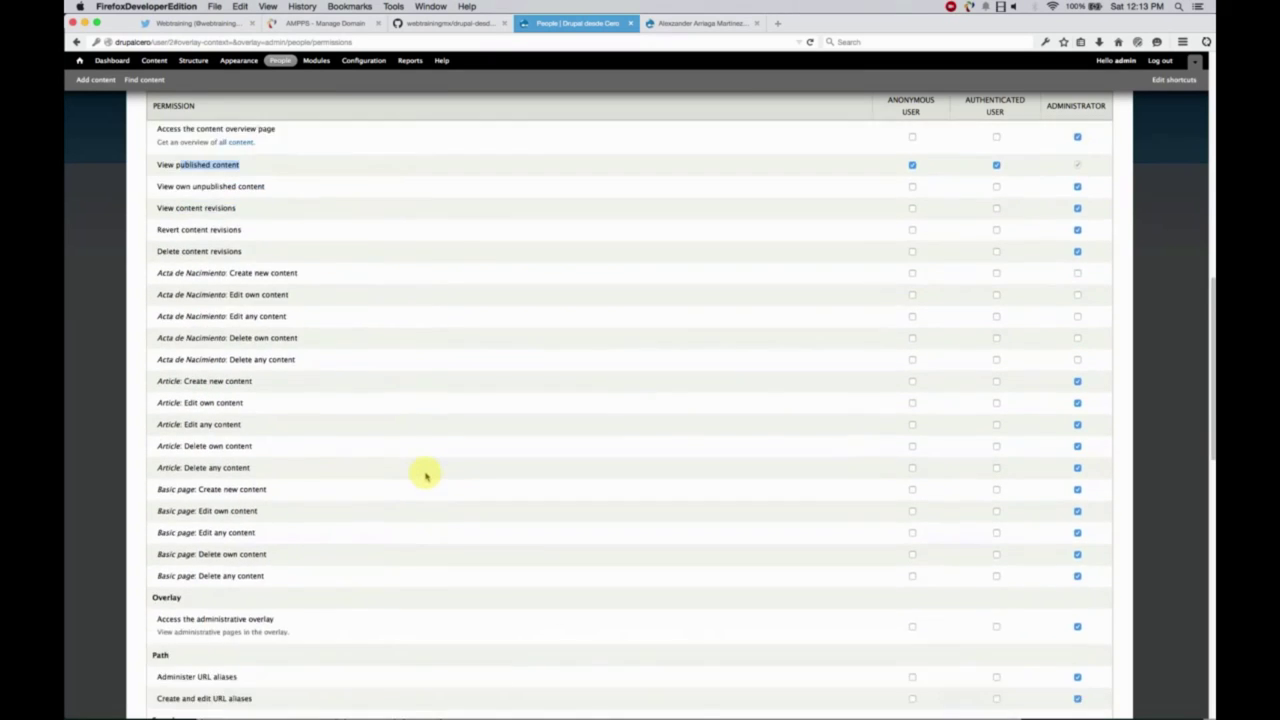
pyautogui.scroll(-3, 423, 474)
pyautogui.scroll(5, 423, 474)
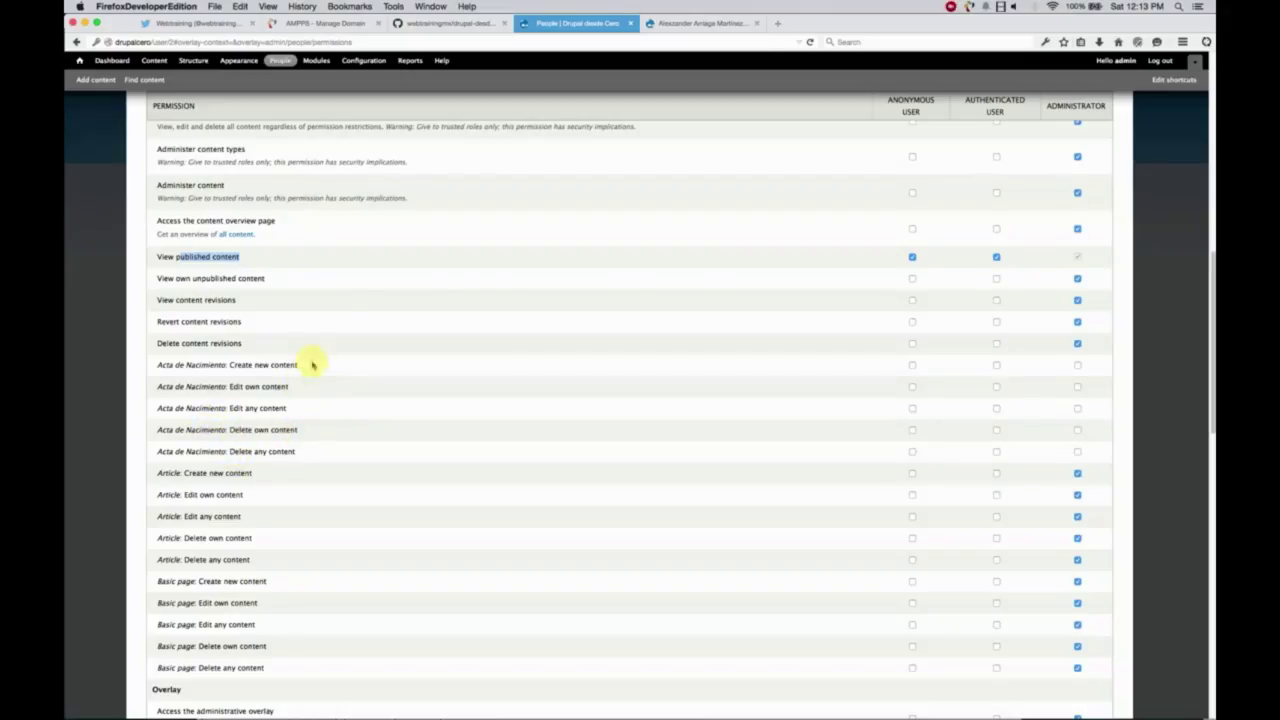
pyautogui.click(912, 257)
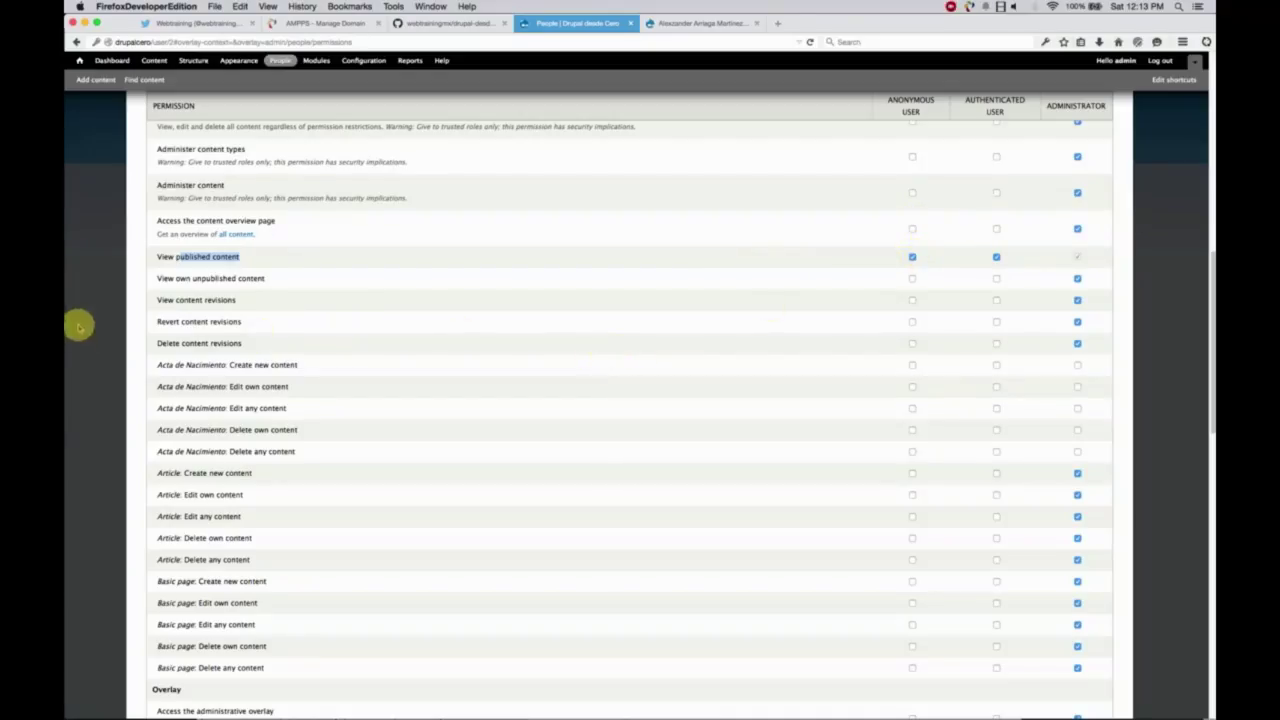
pyautogui.click(205, 274)
pyautogui.scroll(10, 359, 282)
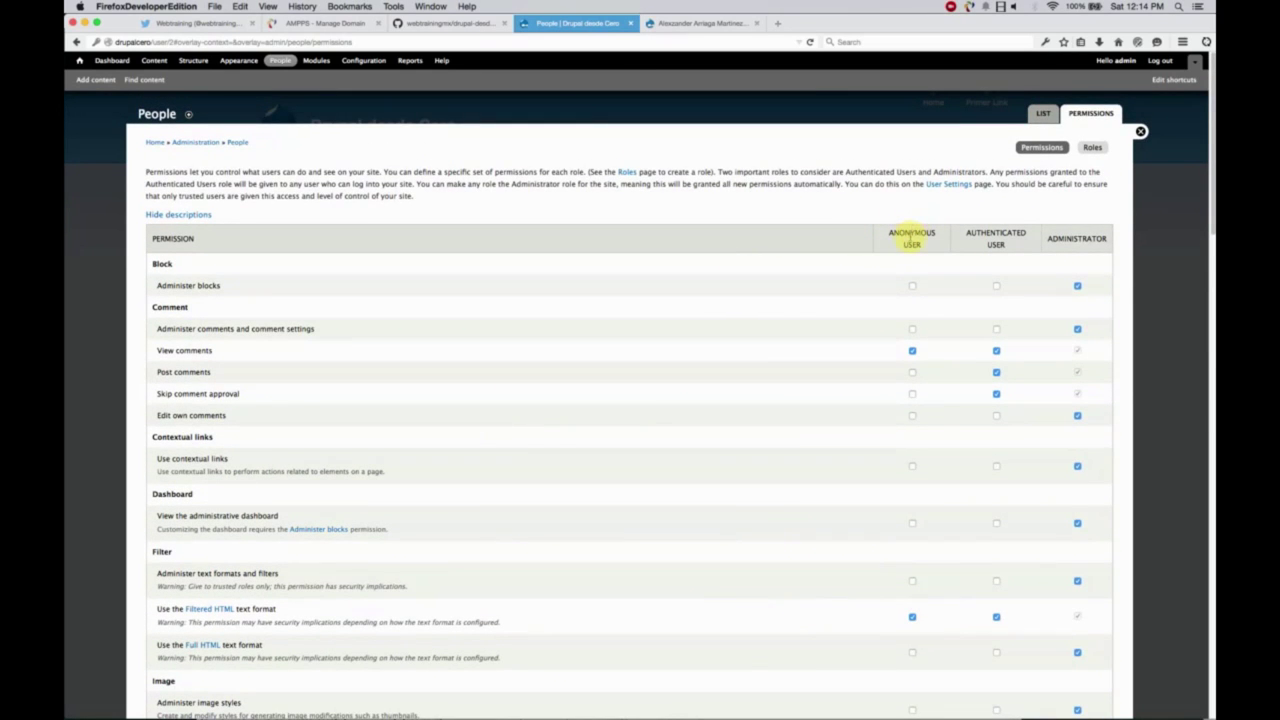
pyautogui.scroll(-1, 913, 405)
pyautogui.scroll(-2, 913, 412)
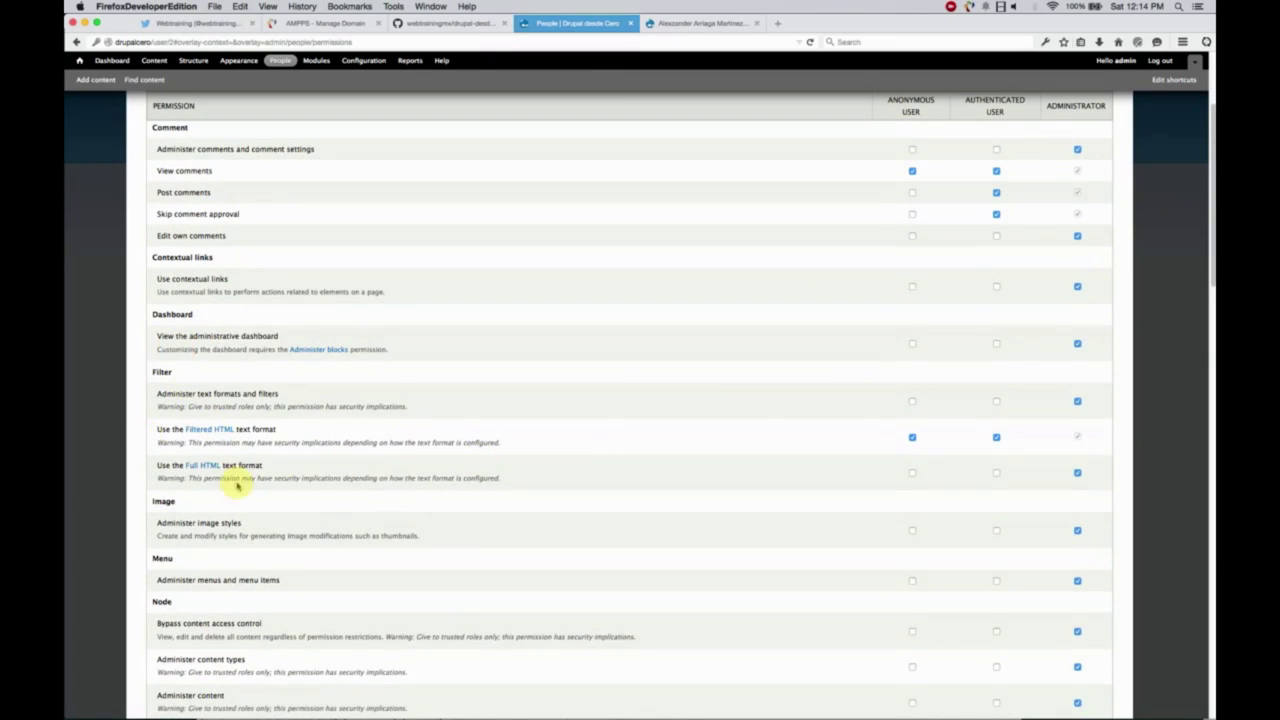
pyautogui.scroll(-6, 240, 486)
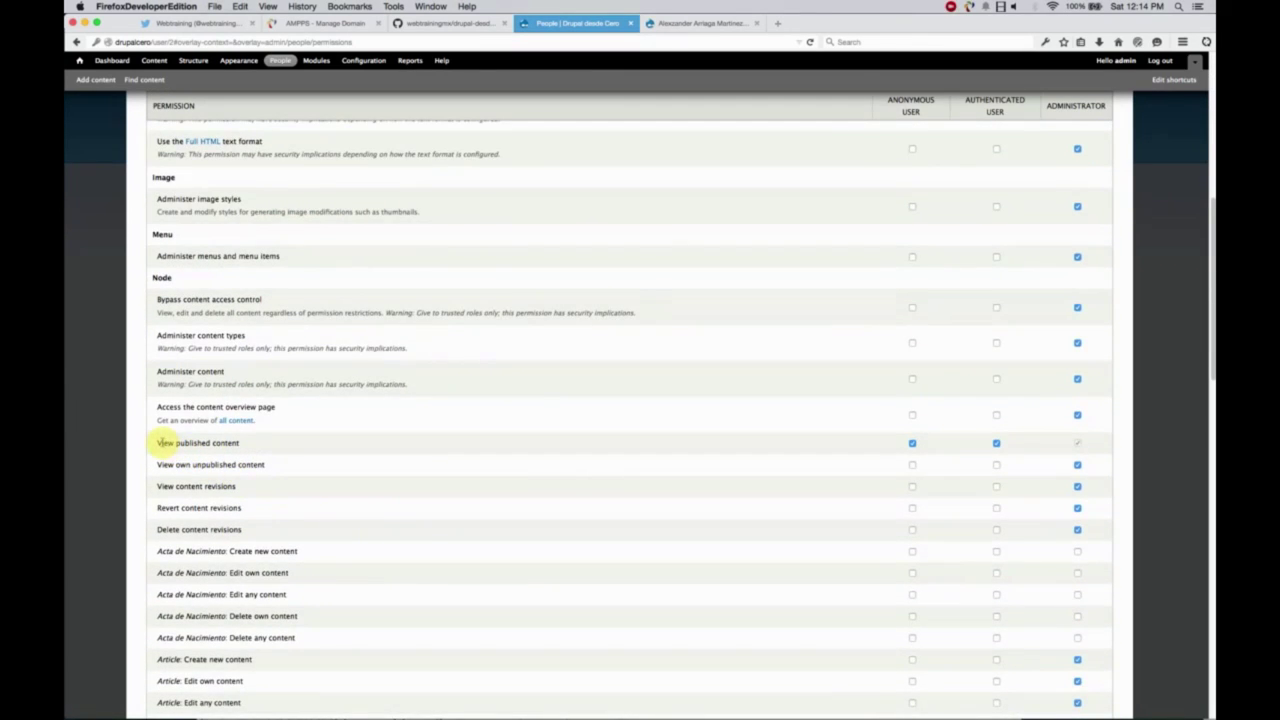
# - Remove View published content from Anonymous user and save the permissions
pyautogui.moveTo(160, 443); pyautogui.dragTo(246, 446)
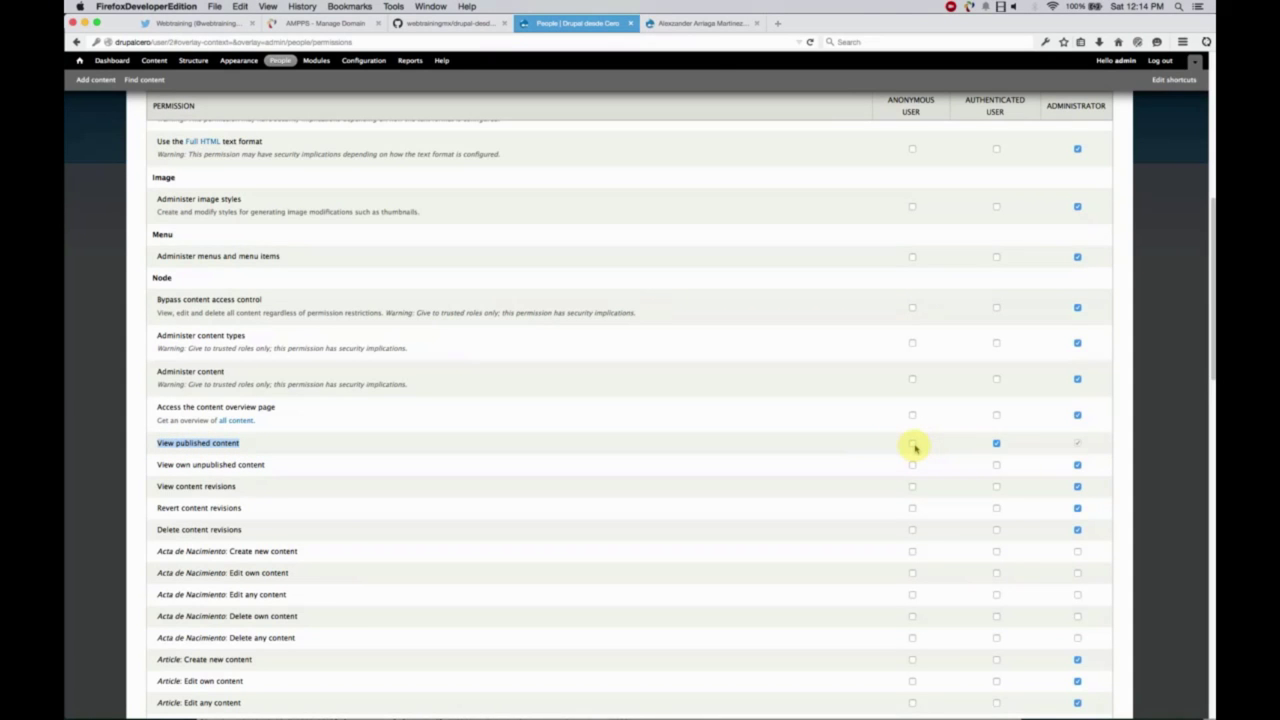
pyautogui.scroll(-20, 914, 448)
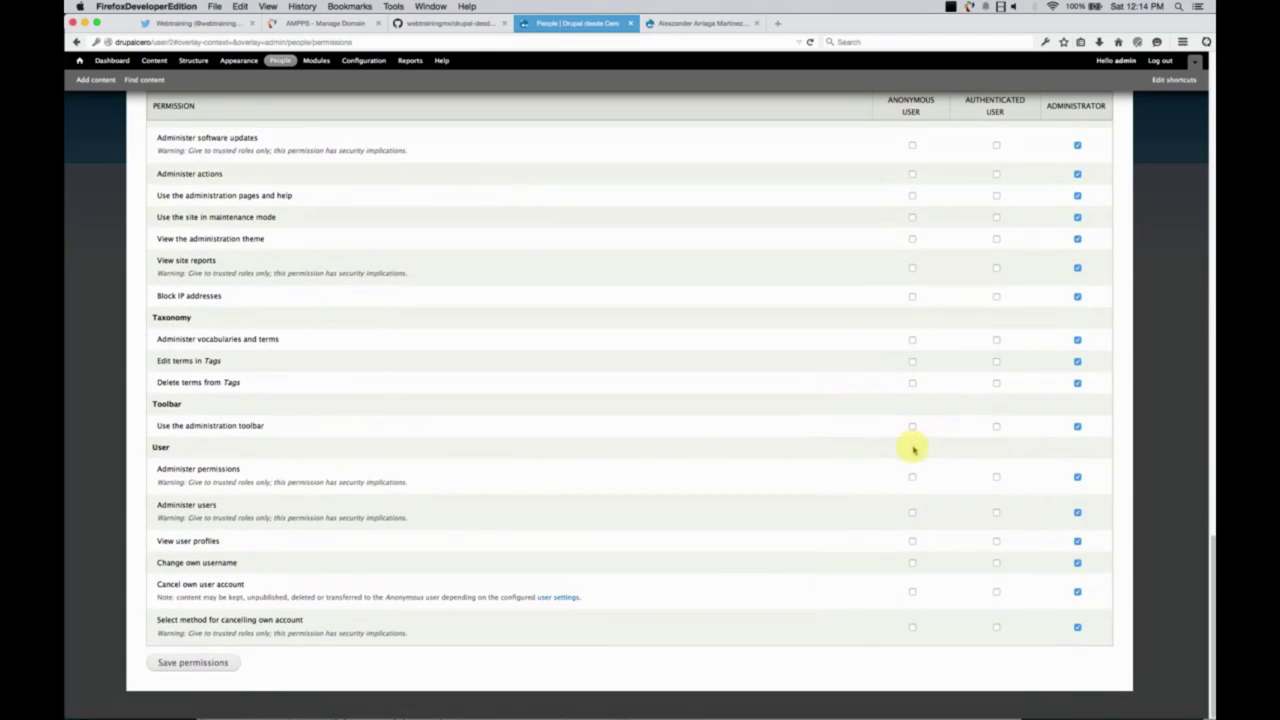
pyautogui.click(218, 662)
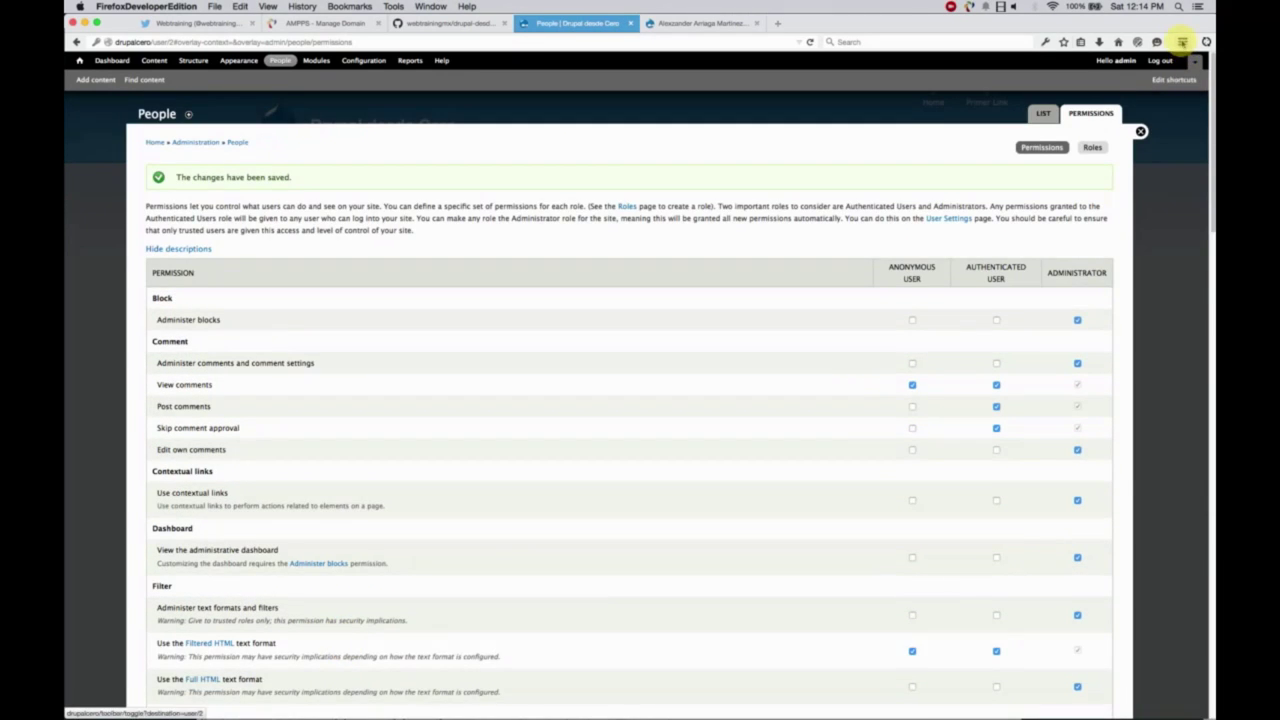
pyautogui.click(1182, 42)
# - Load the site in a private window as a logged-out visitor
pyautogui.click(1108, 136)
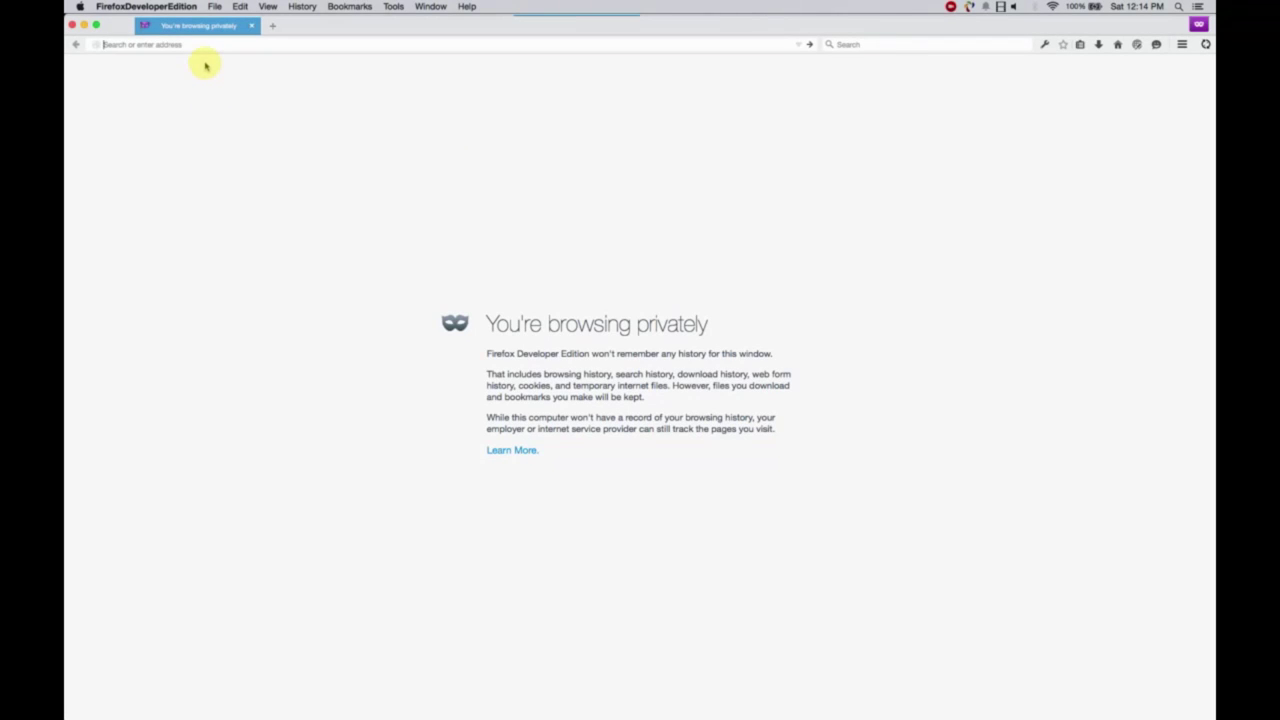
pyautogui.write('drupalcero')
pyautogui.press('Return')
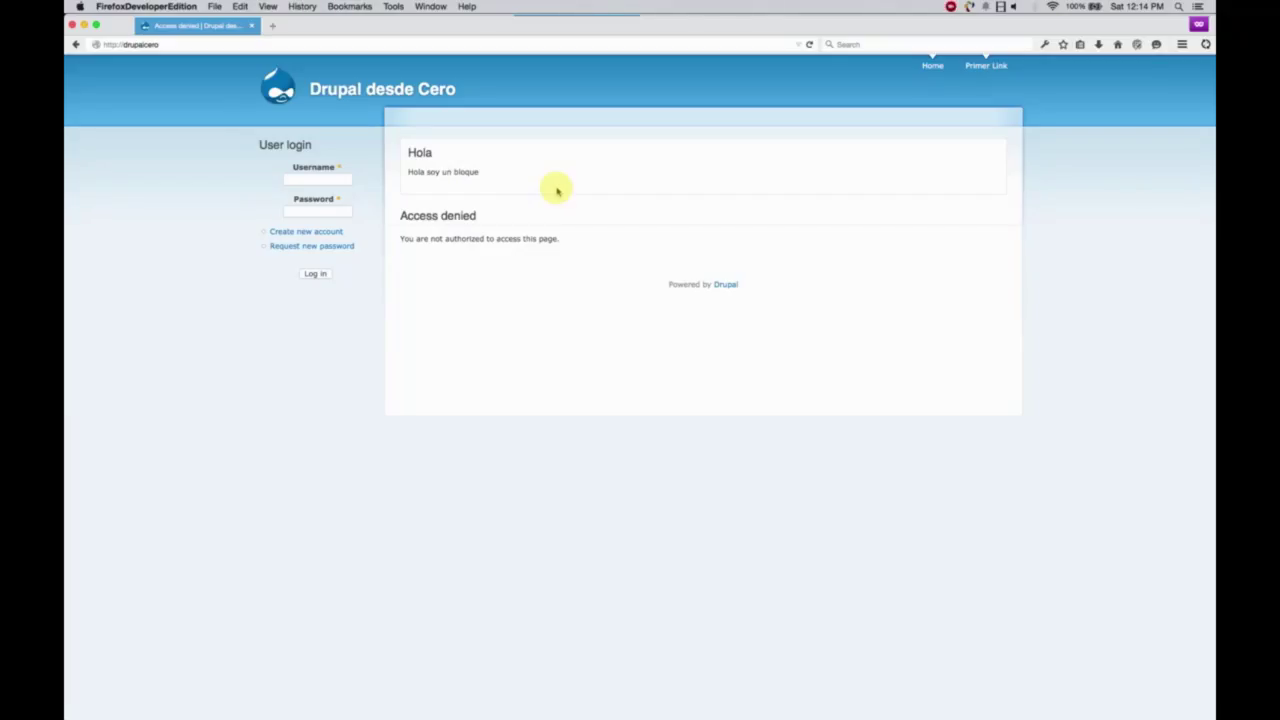
# - Log in to the site with the account's username and password
pyautogui.click(338, 181)
pyautogui.write('alex')
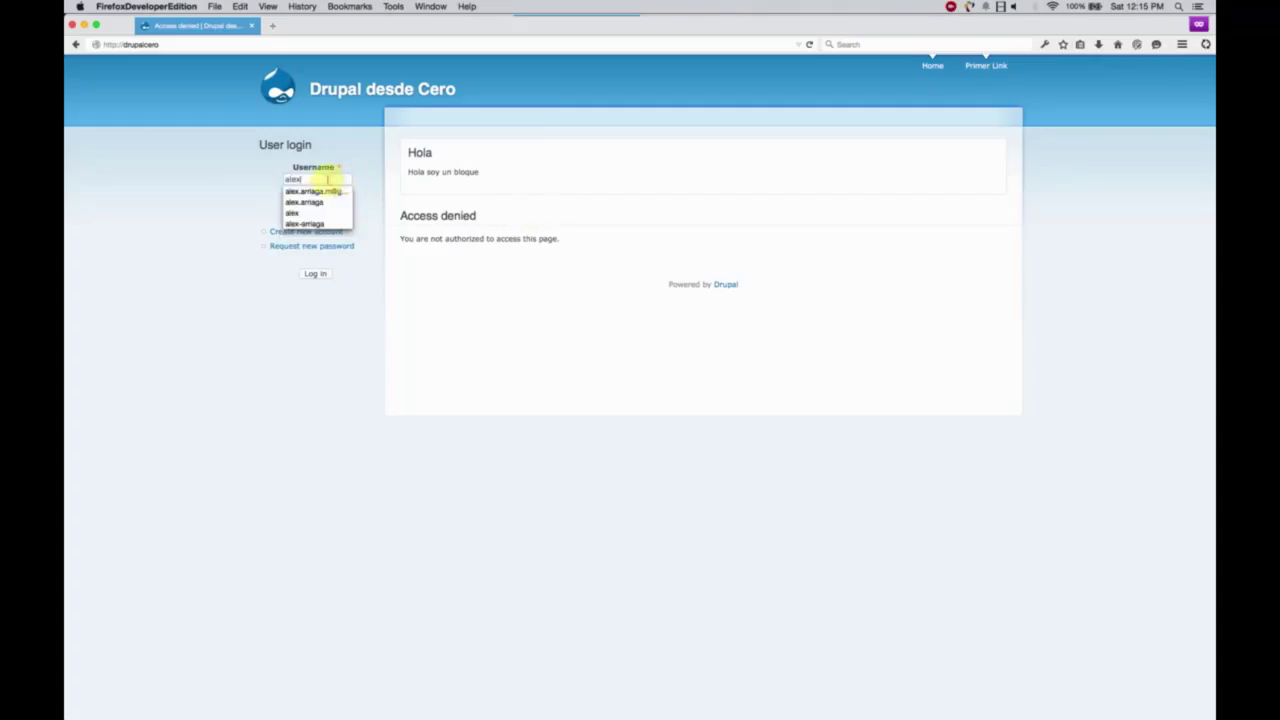
pyautogui.click(150, 173)
pyautogui.click(300, 213)
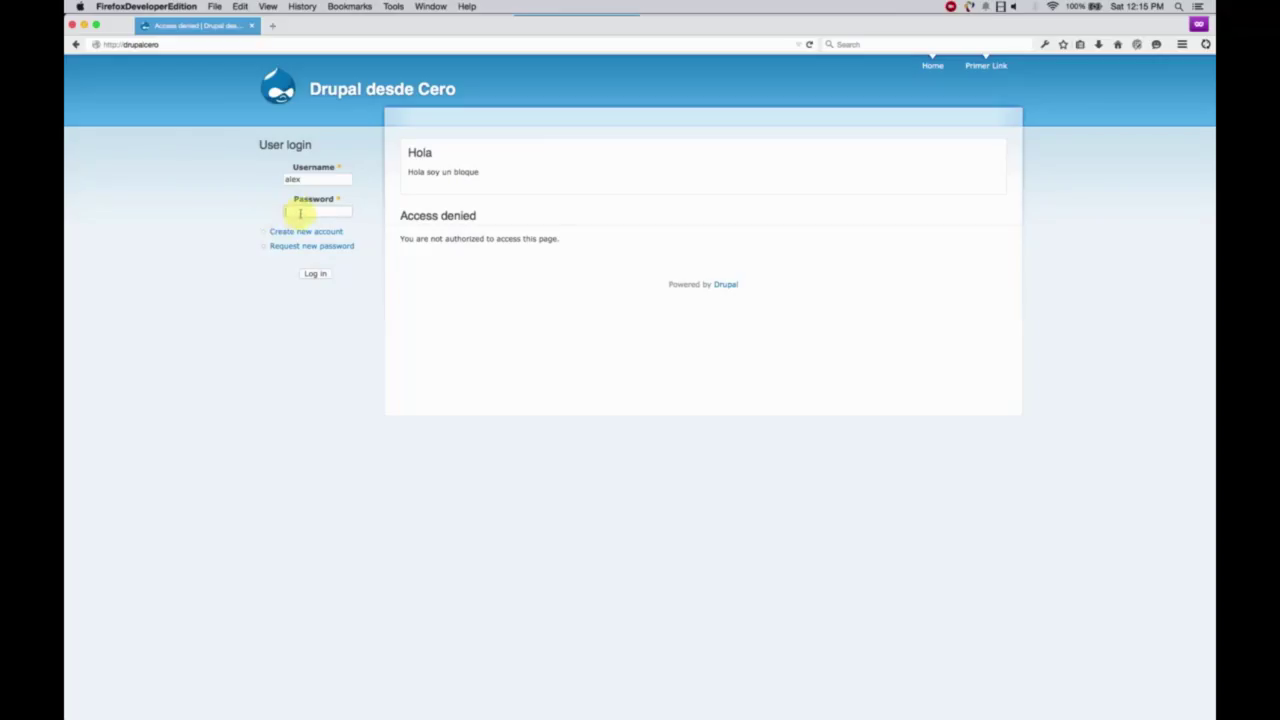
pyautogui.click(315, 273)
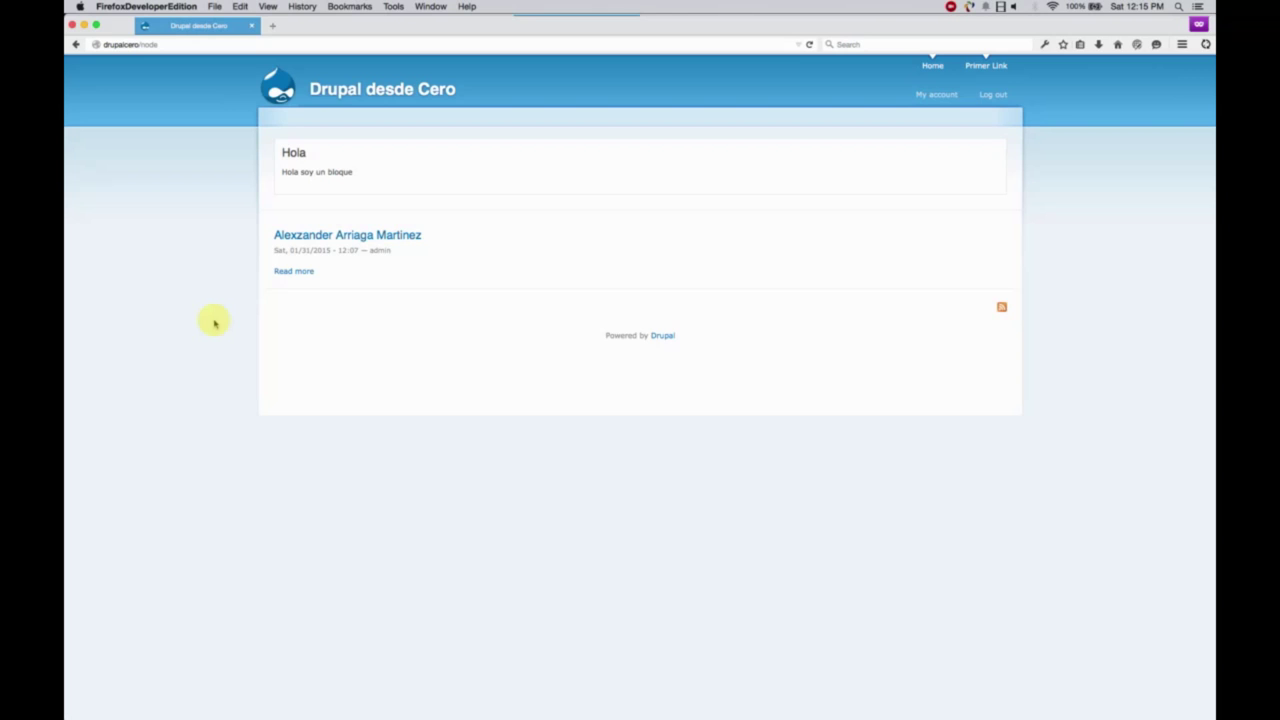
pyautogui.moveTo(366, 31); pyautogui.dragTo(653, 40)
# - Return to the admin Permissions page, recheck View published content, then open the Roles list
pyautogui.click(815, 18)
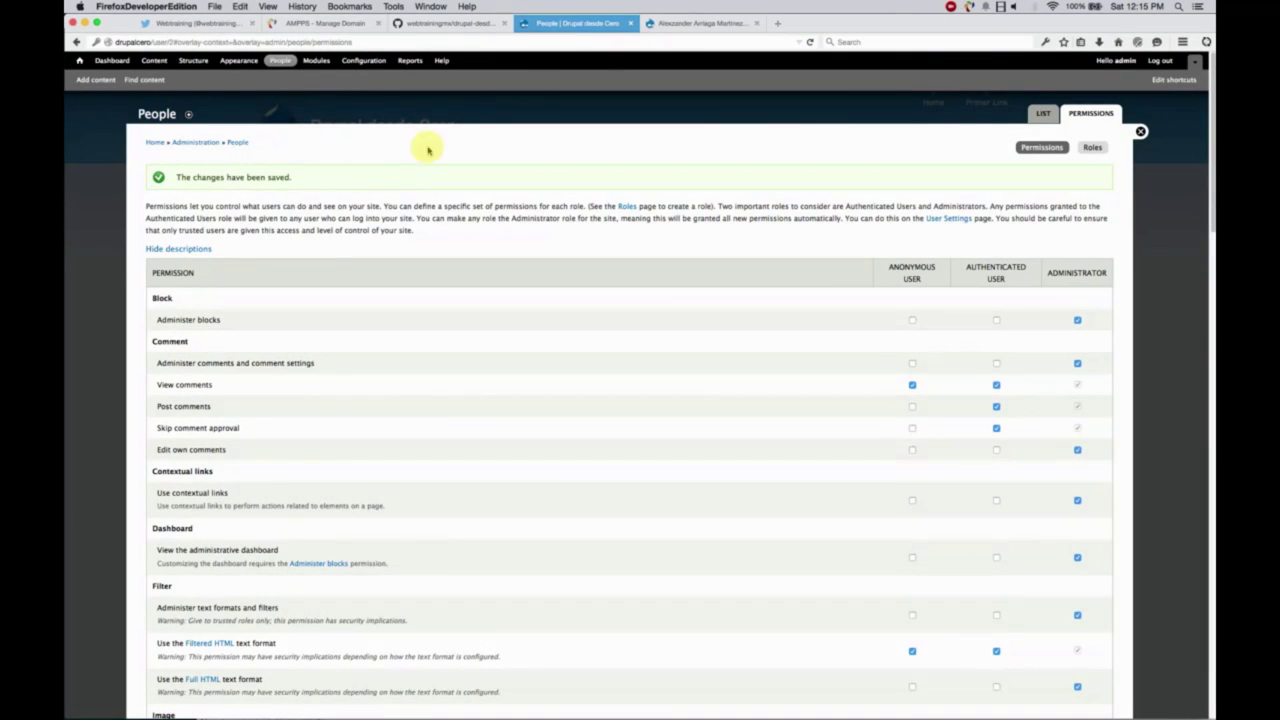
pyautogui.scroll(-2, 1003, 290)
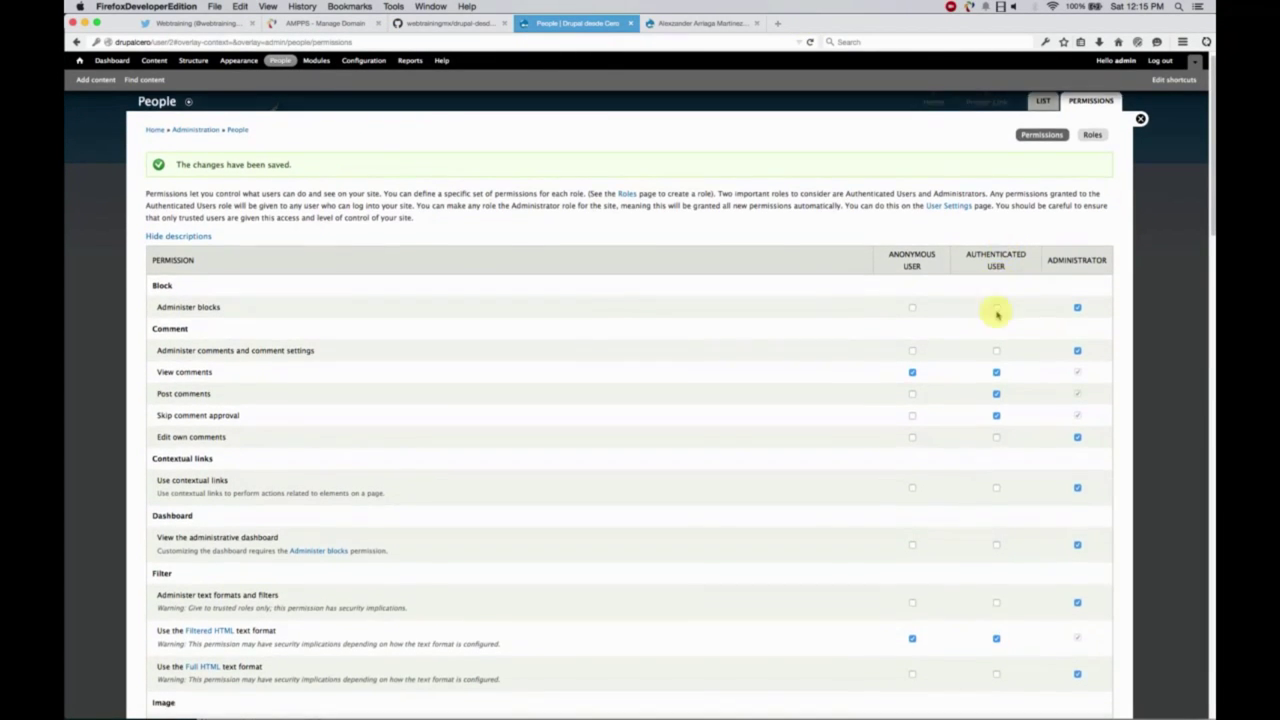
pyautogui.scroll(-10, 997, 479)
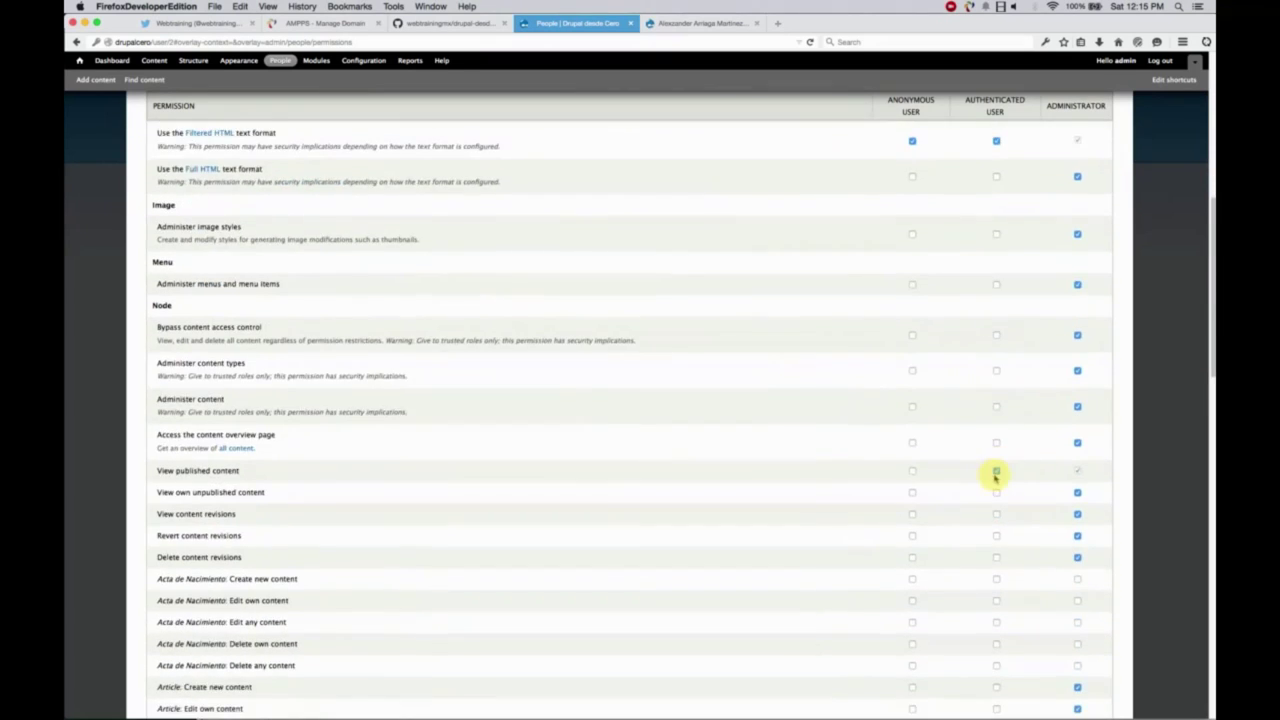
pyautogui.scroll(-1, 404, 588)
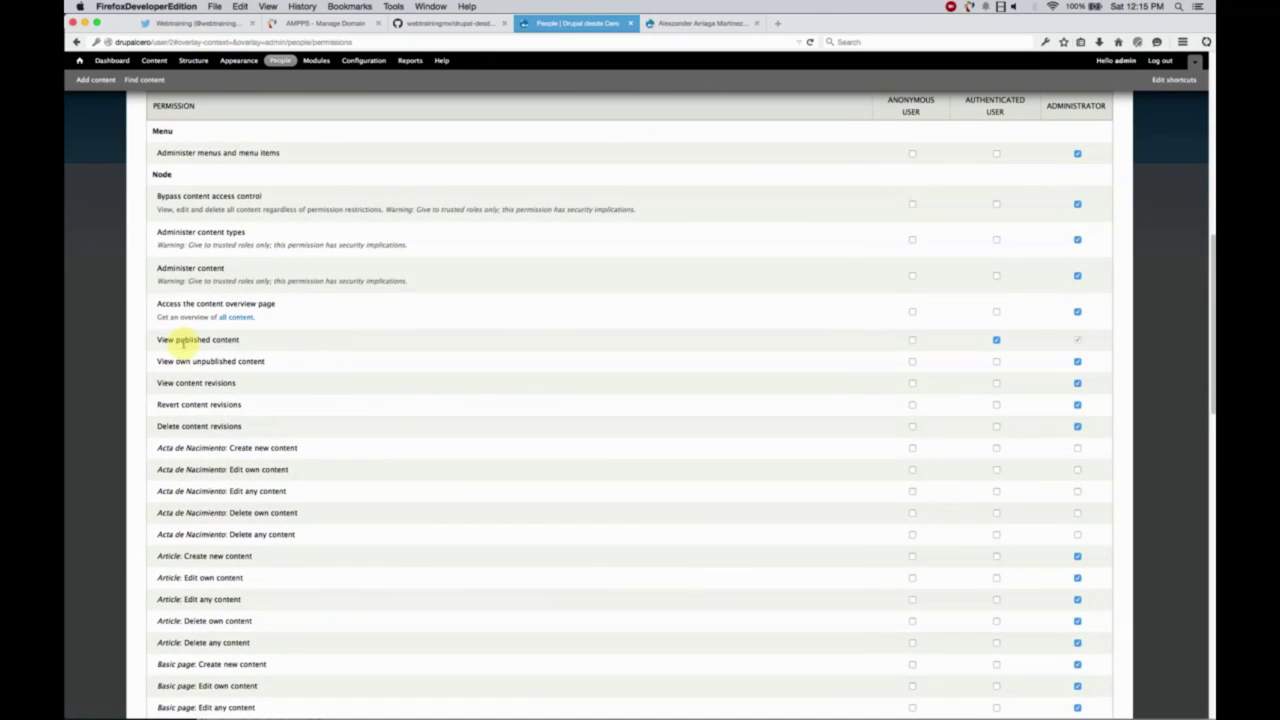
pyautogui.moveTo(160, 340); pyautogui.dragTo(330, 350)
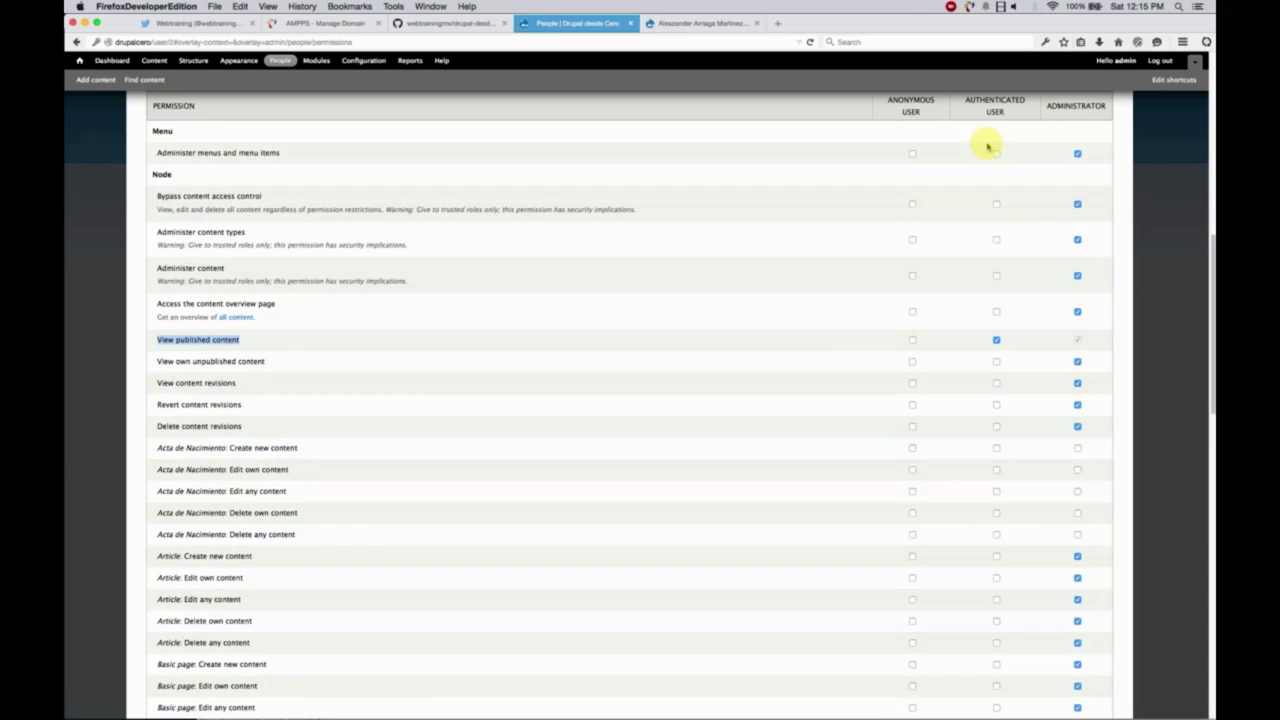
pyautogui.scroll(5, 1063, 177)
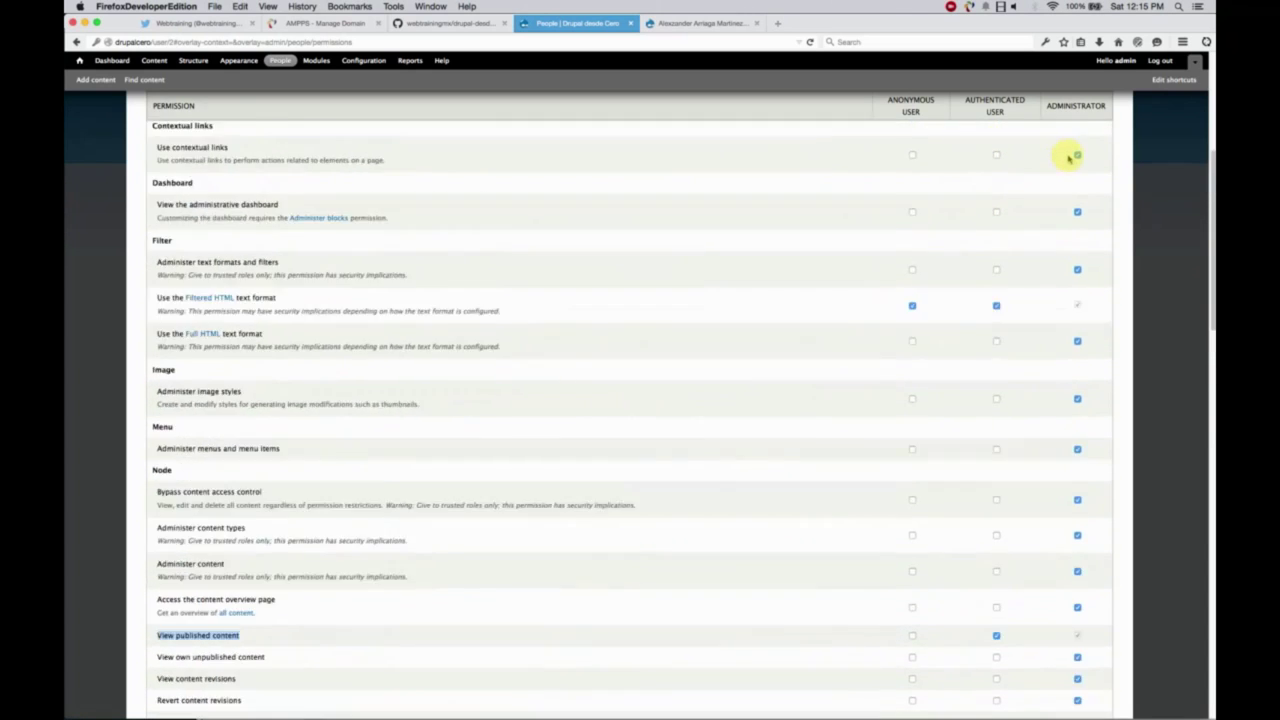
pyautogui.scroll(-8, 1072, 200)
pyautogui.scroll(-10, 1072, 243)
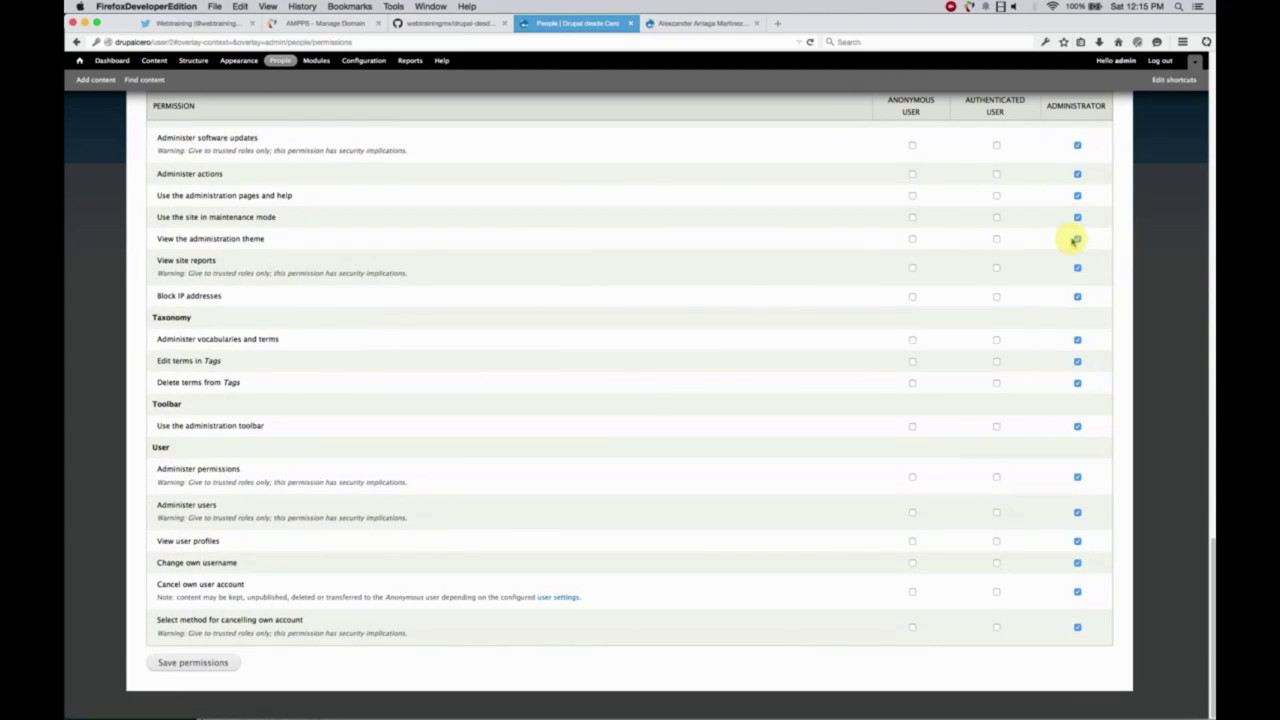
pyautogui.scroll(13, 1070, 242)
pyautogui.scroll(4, 1068, 240)
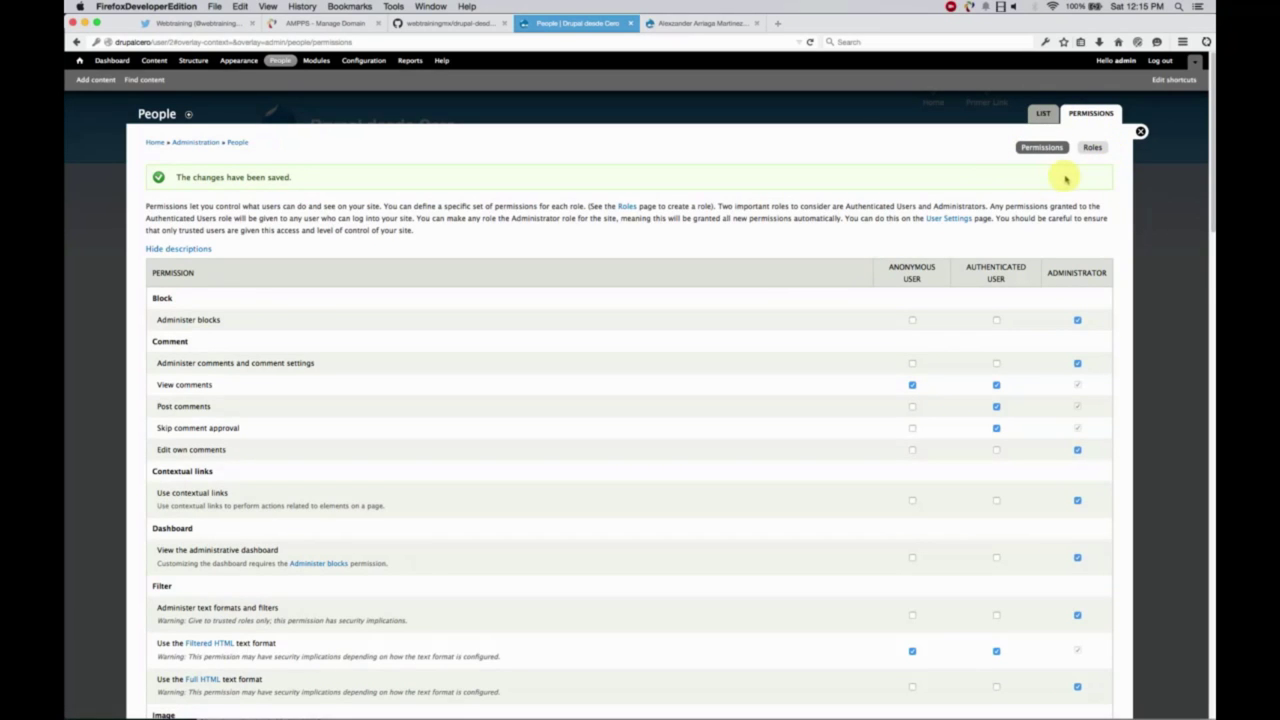
pyautogui.click(1091, 148)
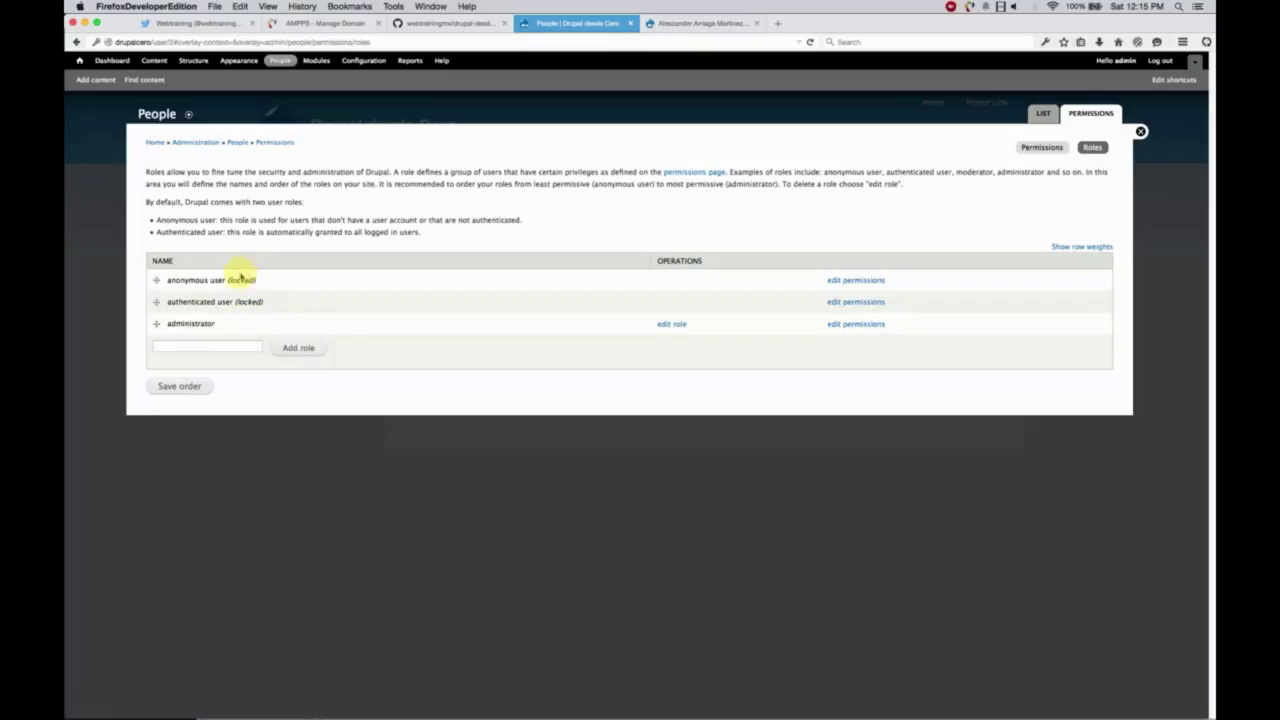
# - Add a role named registro_civil and save the role order
pyautogui.click(168, 280)
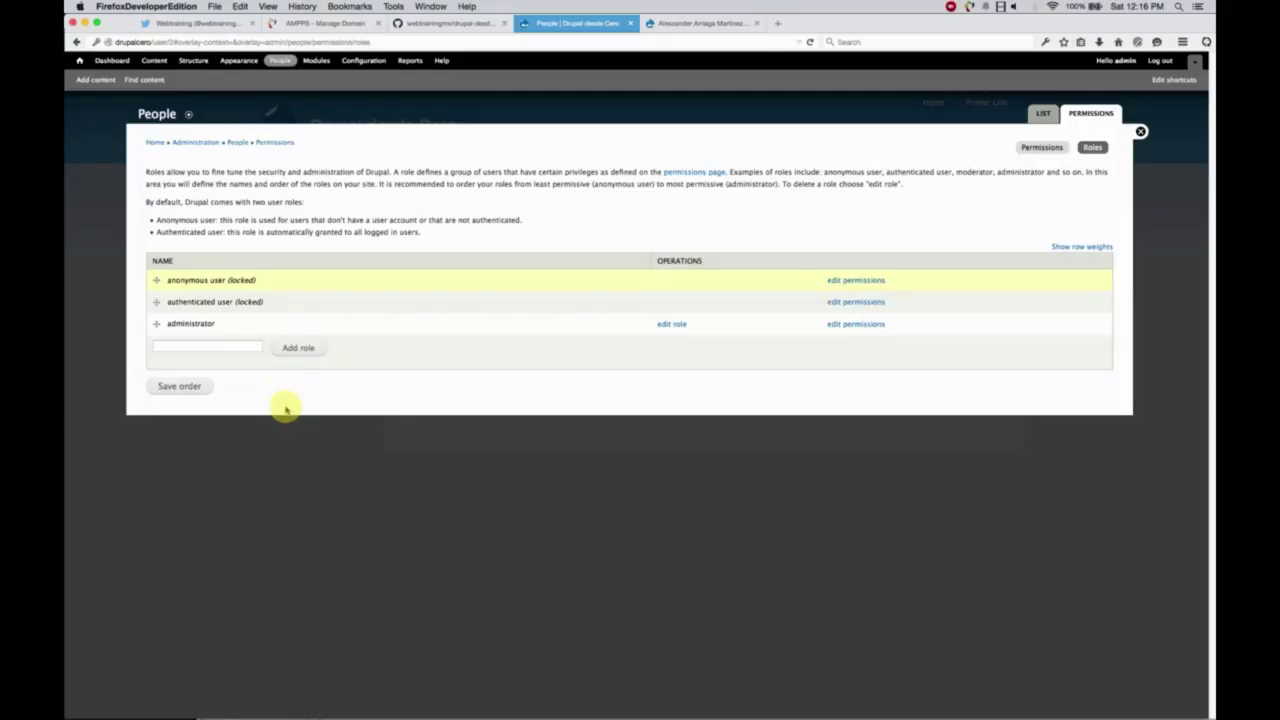
pyautogui.click(248, 346)
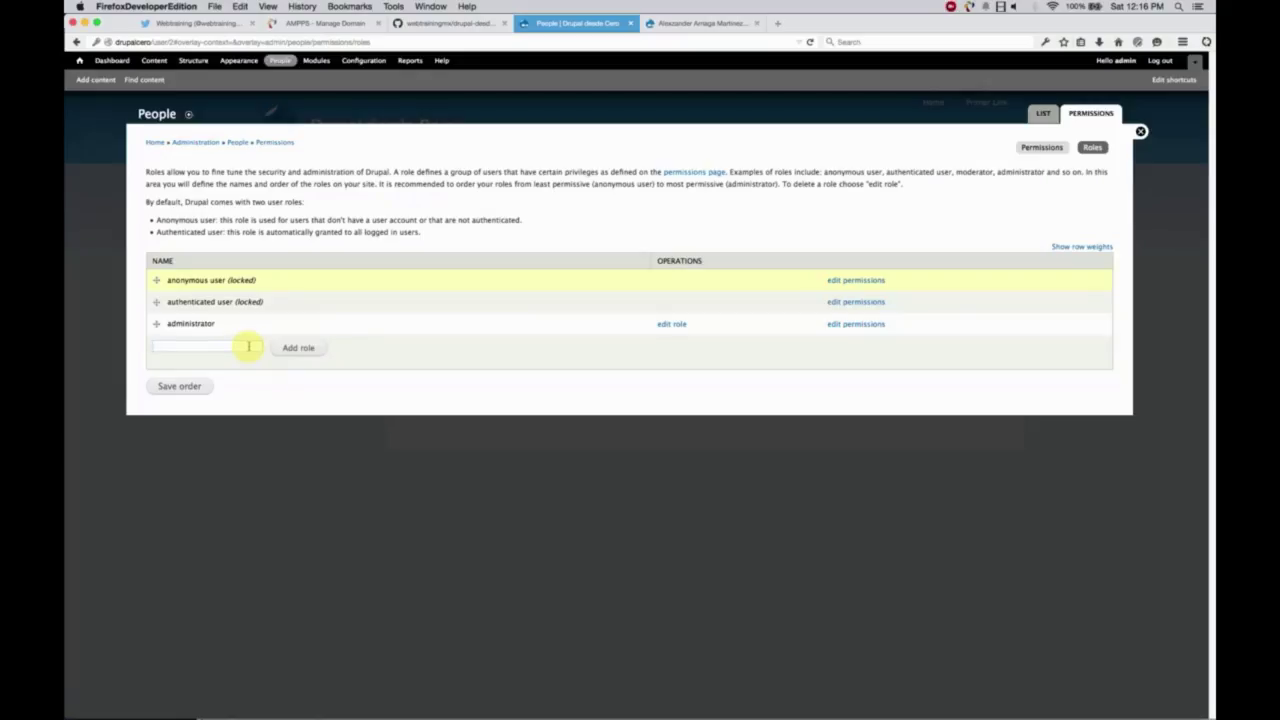
pyautogui.write('rep')
pyautogui.write('istro_cl')
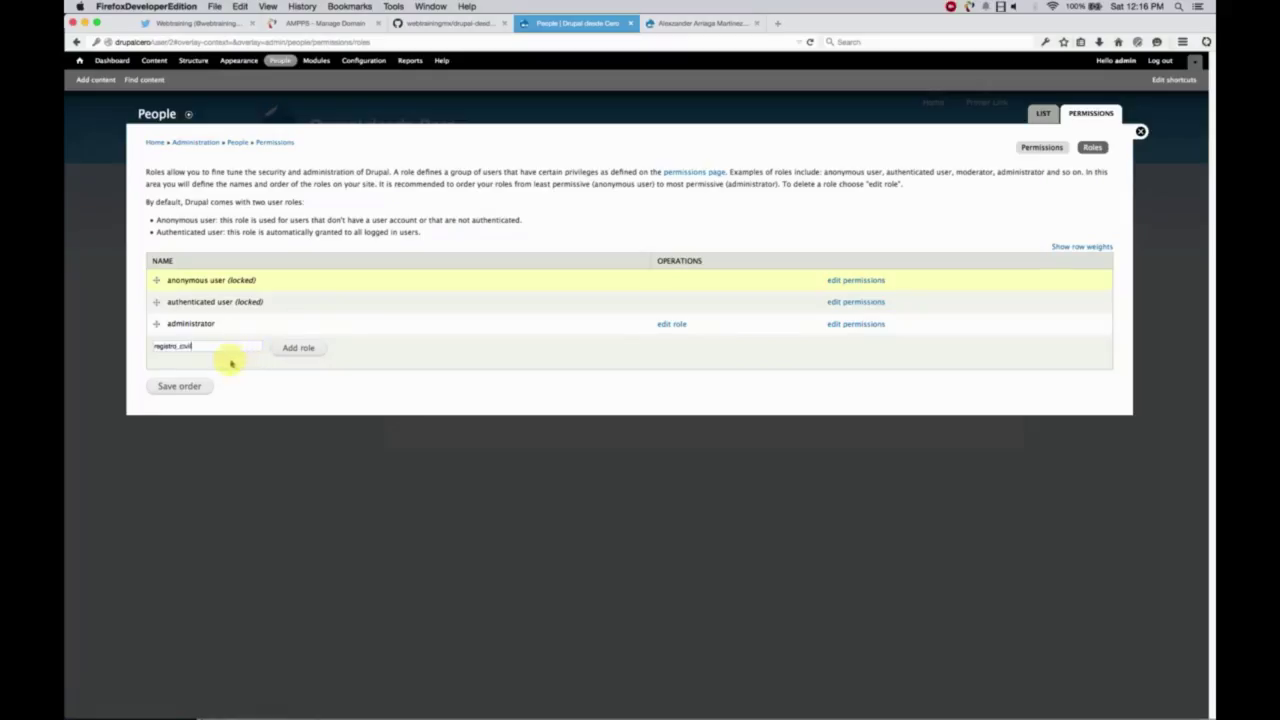
pyautogui.click(302, 350)
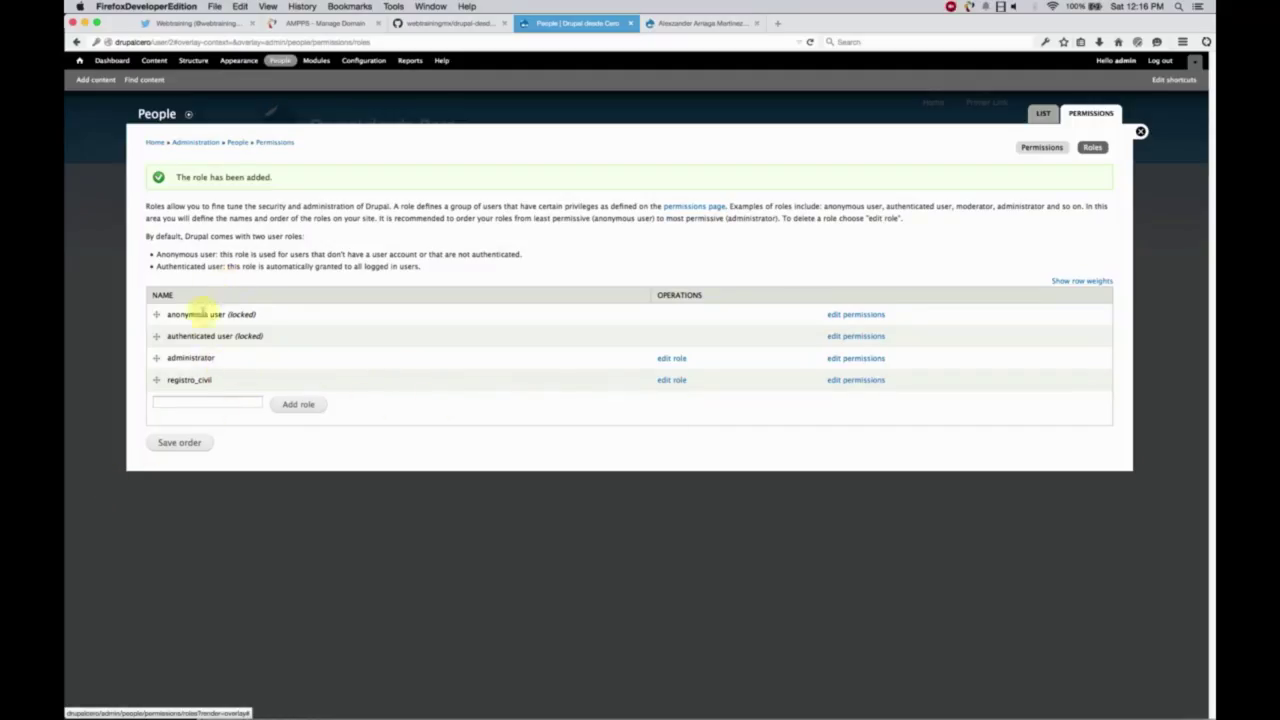
pyautogui.click(179, 442)
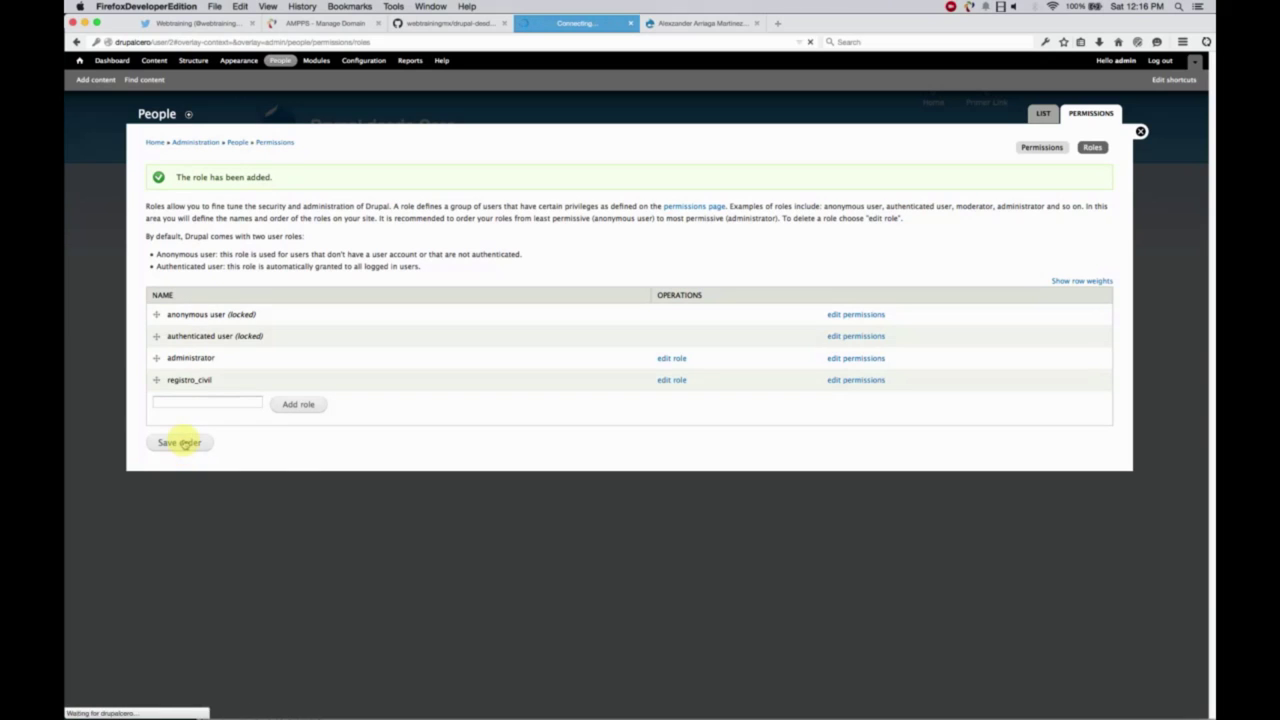
# - Open the registro_civil role's permissions page and scroll through its permissions
pyautogui.click(855, 380)
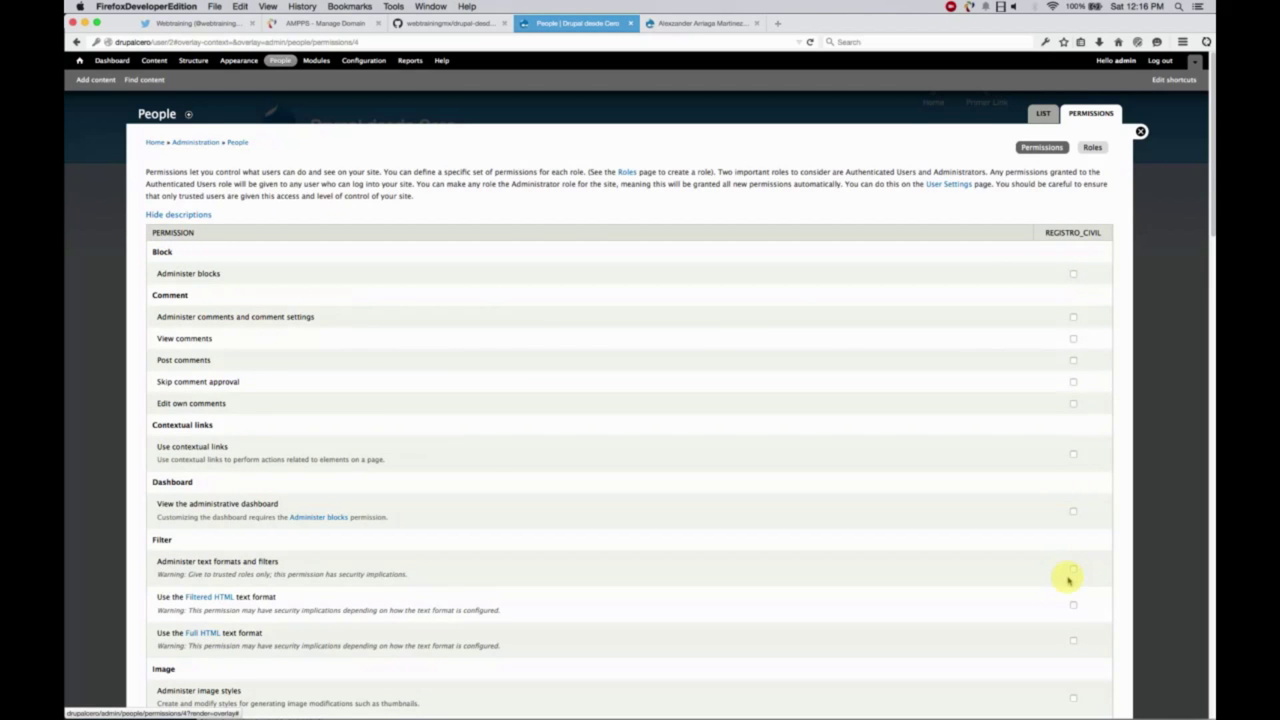
pyautogui.scroll(-5, 1069, 580)
pyautogui.scroll(-12, 1068, 580)
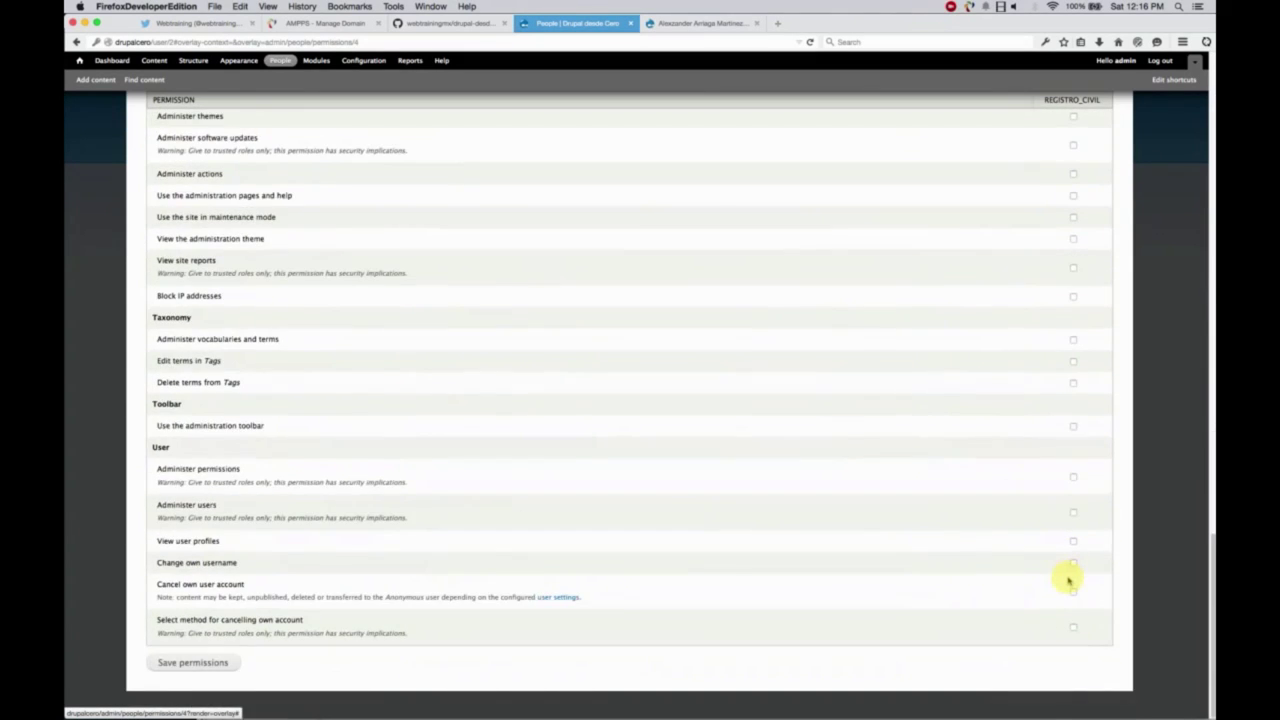
pyautogui.scroll(14, 1068, 580)
pyautogui.scroll(3, 1068, 580)
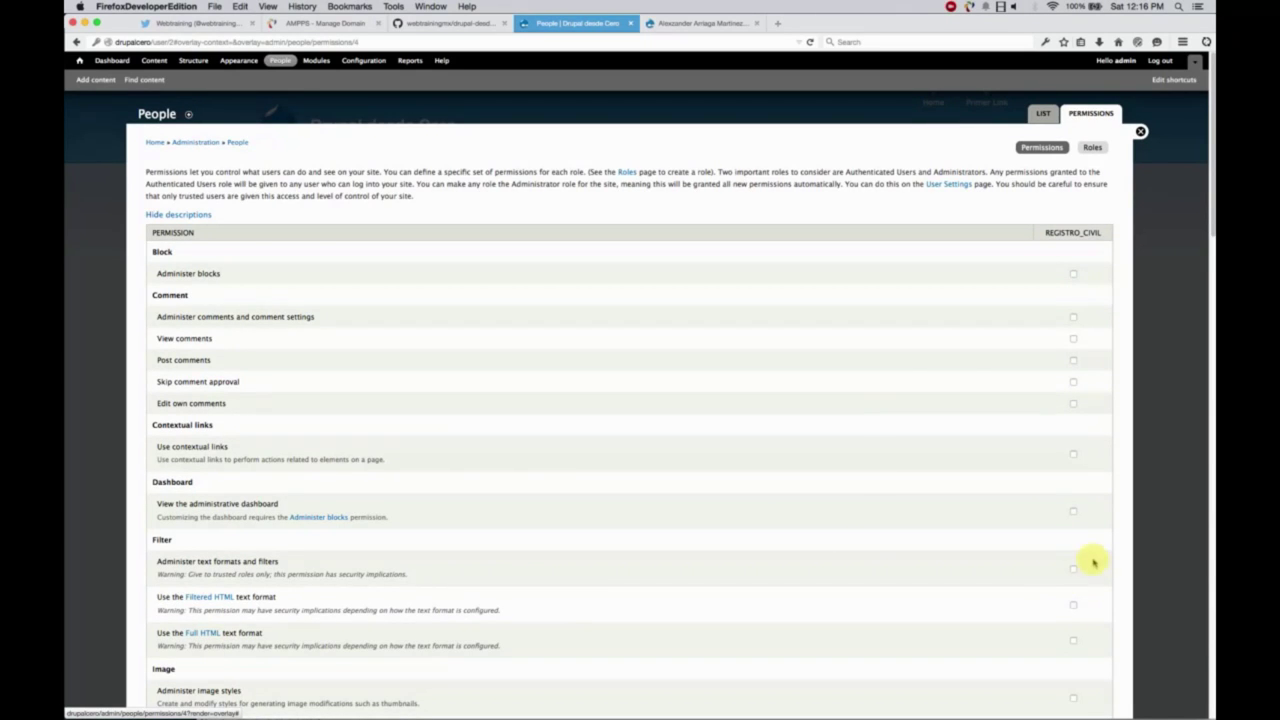
pyautogui.scroll(-1, 557, 582)
pyautogui.scroll(-6, 557, 584)
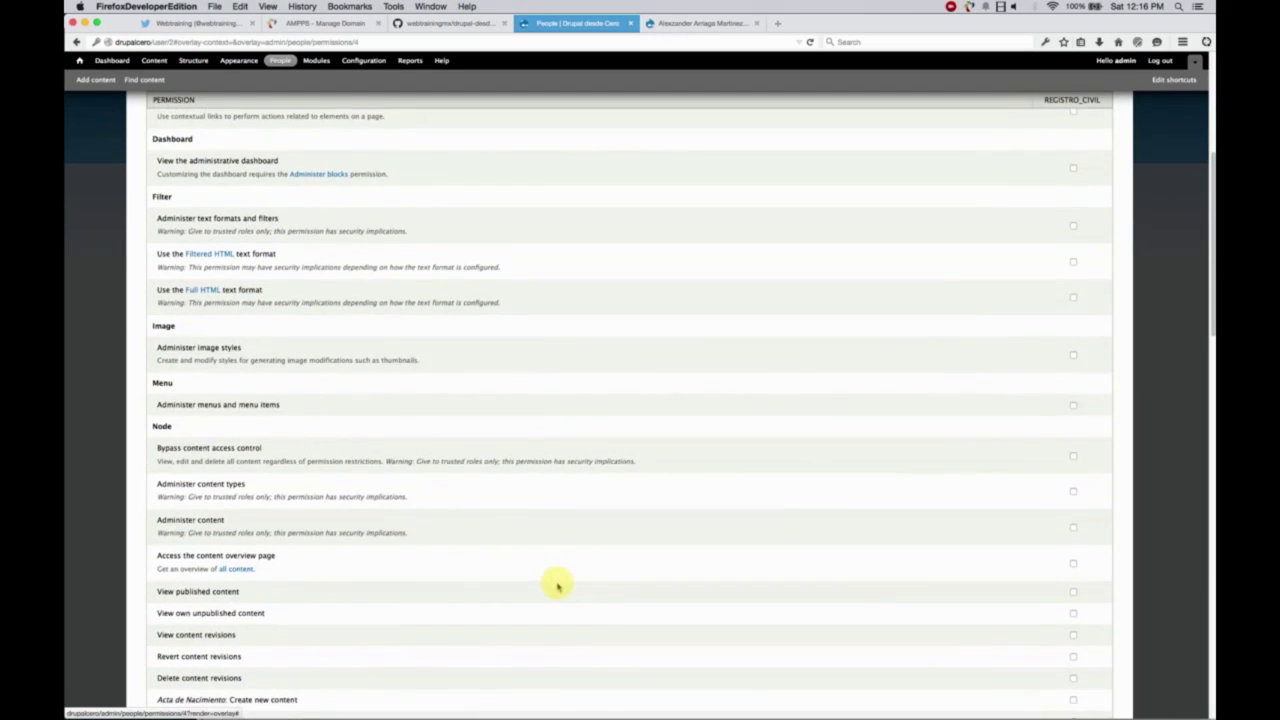
pyautogui.scroll(3, 1100, 323)
pyautogui.scroll(-1, 683, 448)
pyautogui.scroll(-5, 300, 594)
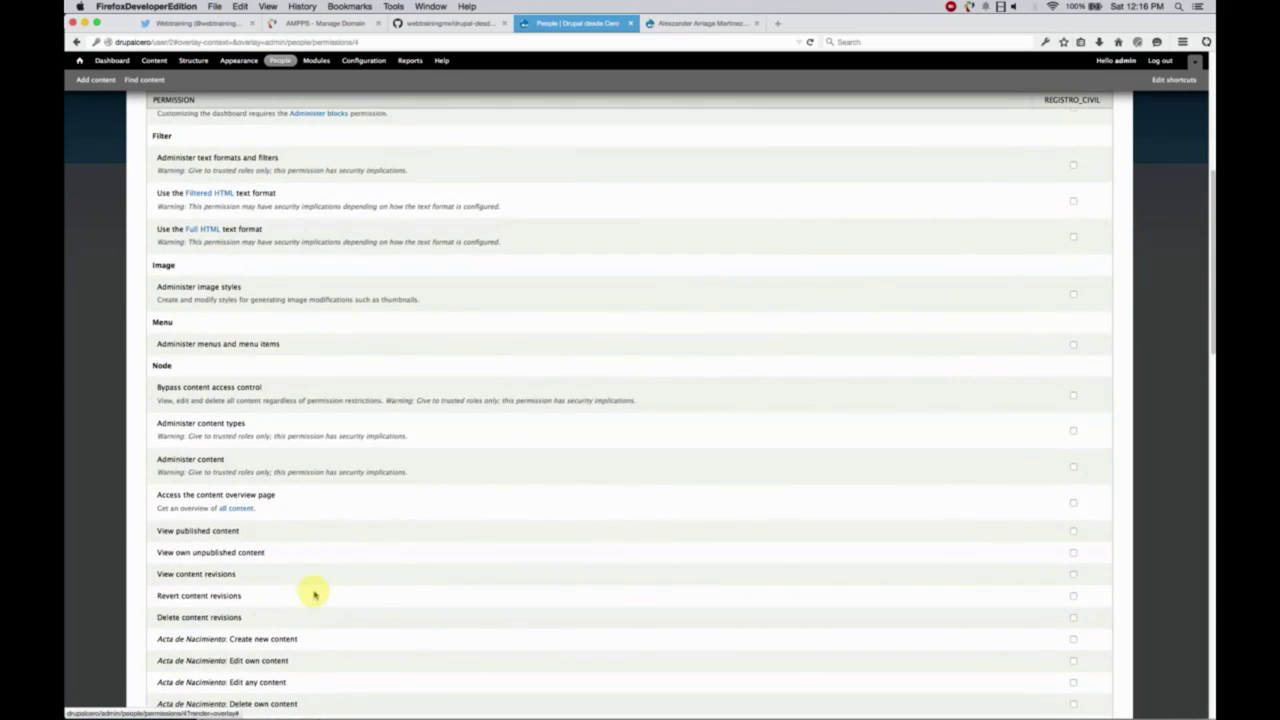
# - Tick View published content and Acta de Nacimiento: Create new content for registro_civil
pyautogui.write('publis')
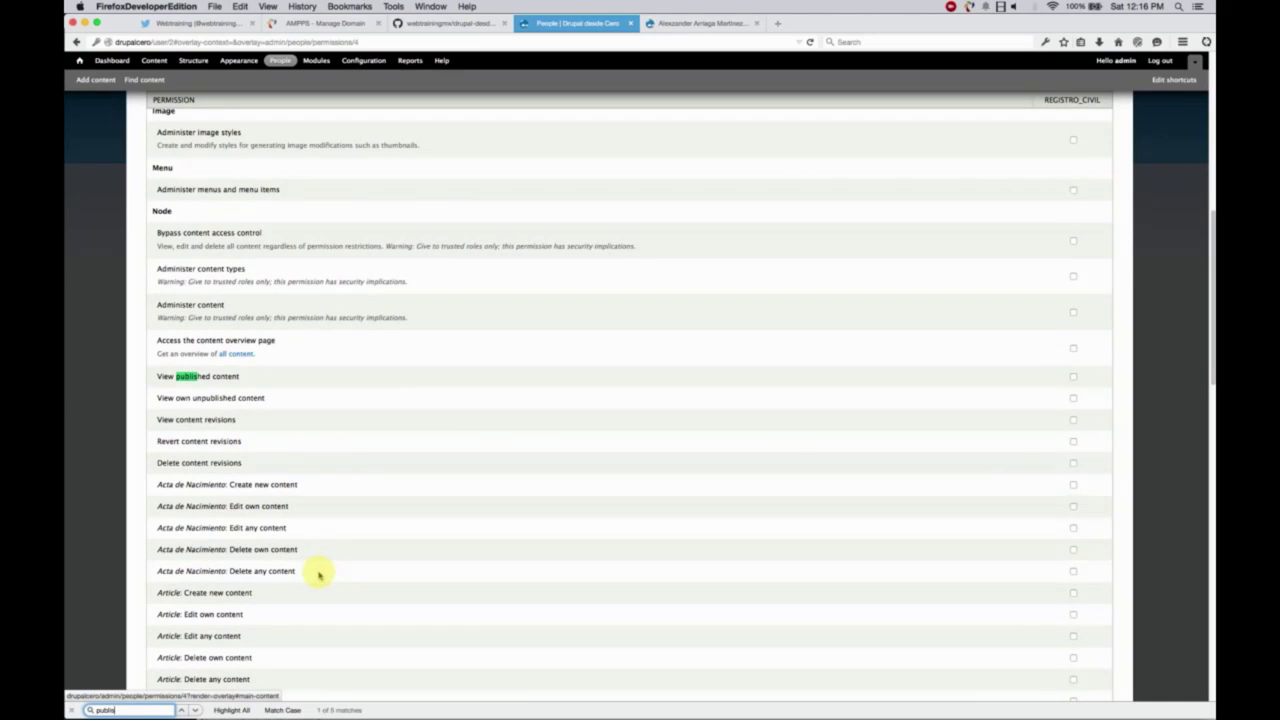
pyautogui.click(1073, 377)
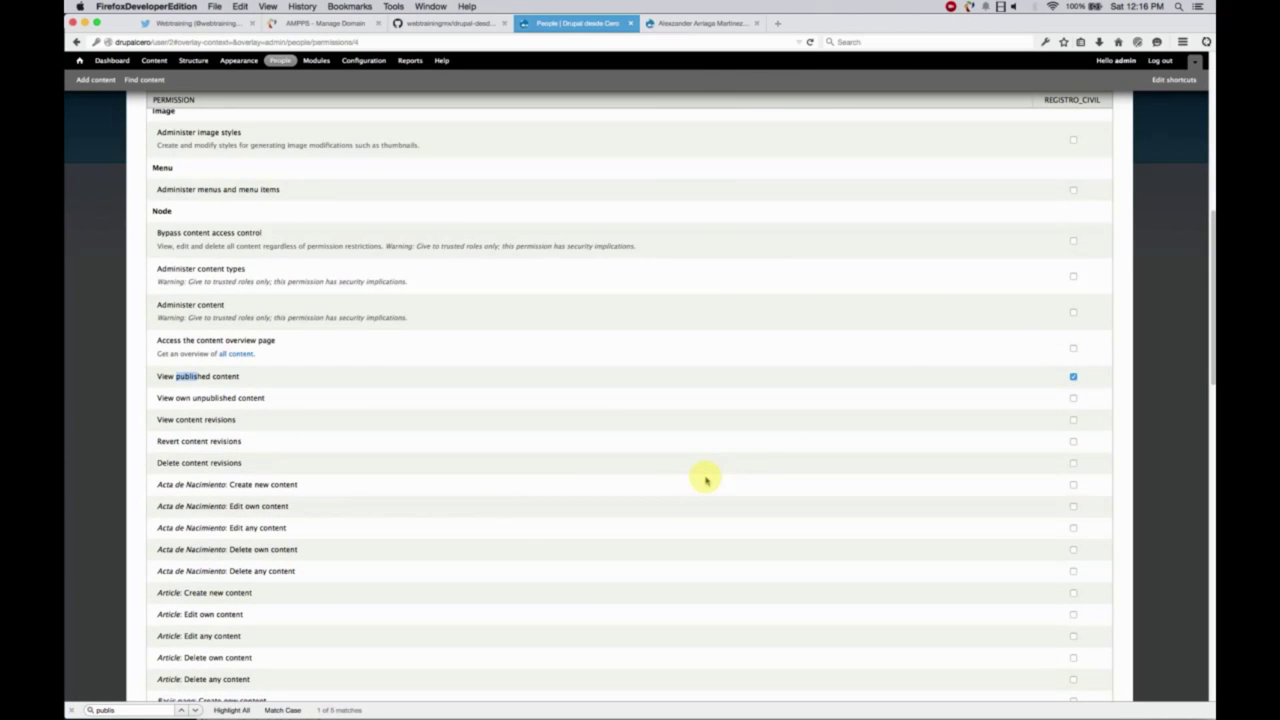
pyautogui.scroll(-2, 400, 480)
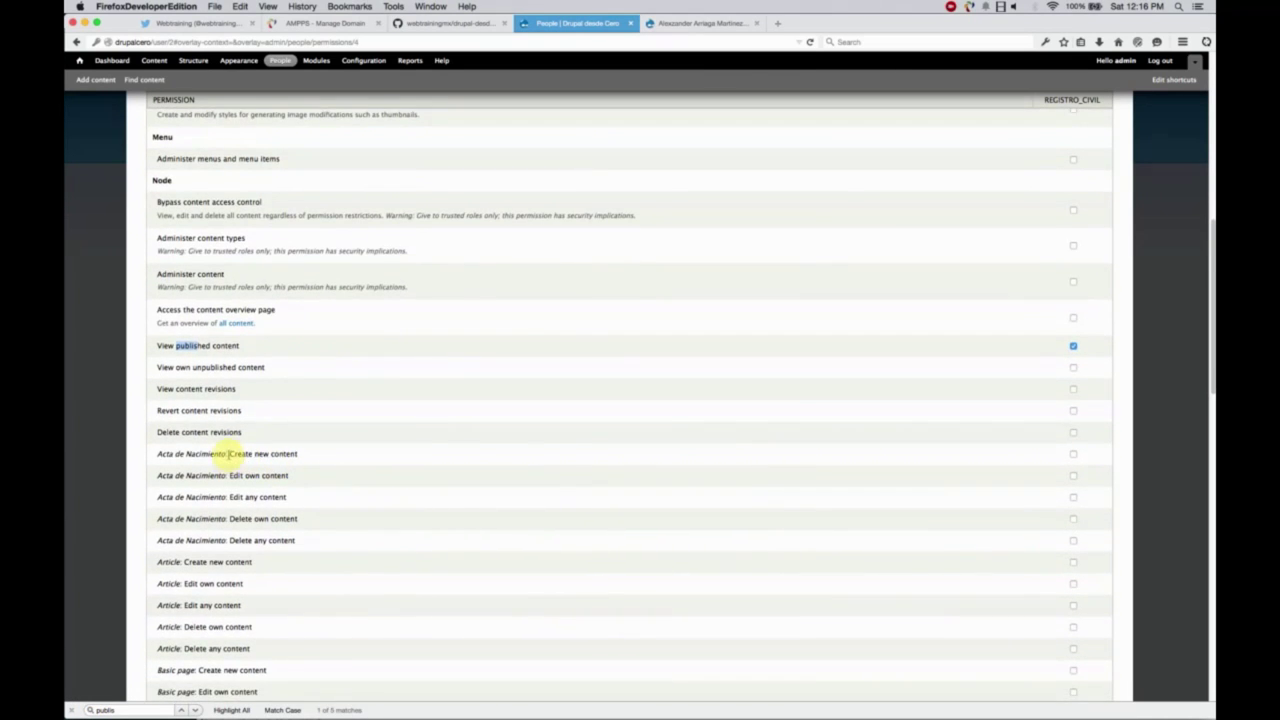
pyautogui.moveTo(227, 453); pyautogui.dragTo(671, 460)
pyautogui.click(1073, 457)
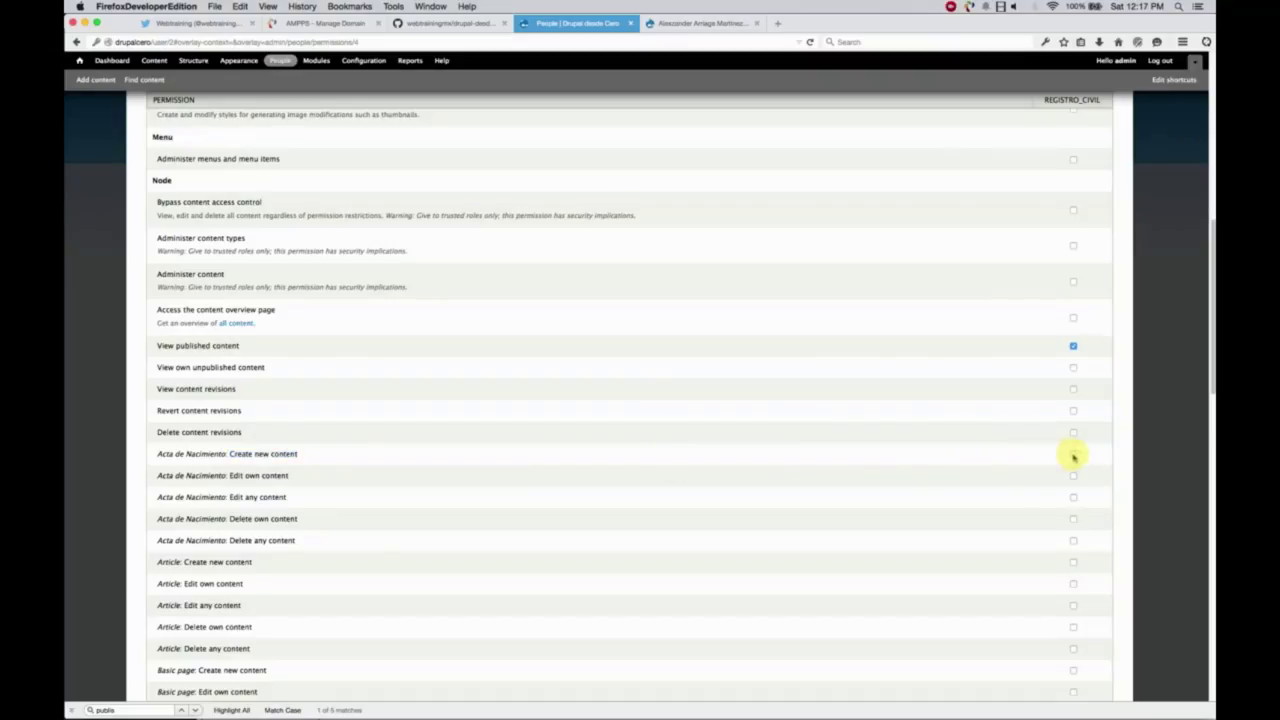
pyautogui.moveTo(346, 457); pyautogui.dragTo(160, 452)
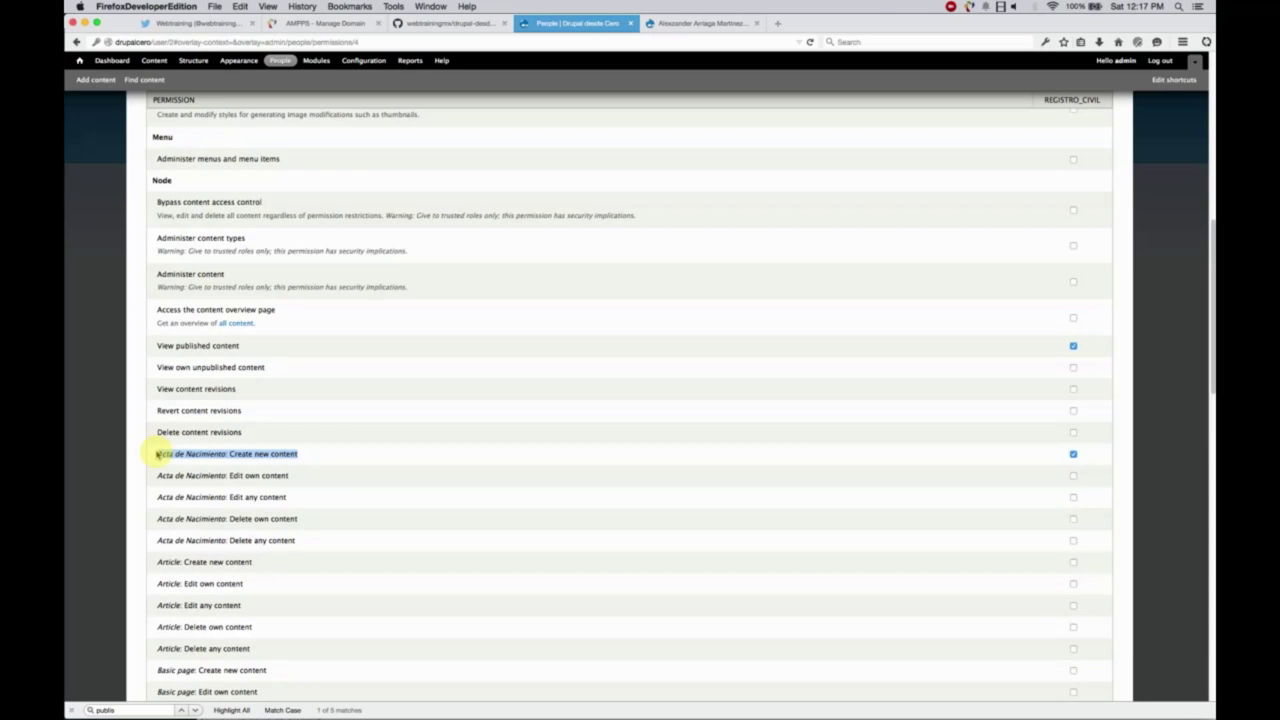
# - Grant registro_civil the 'Acta de Nacimiento: Edit own content' and 'Delete own content' permissions
pyautogui.scroll(-3, 160, 455)
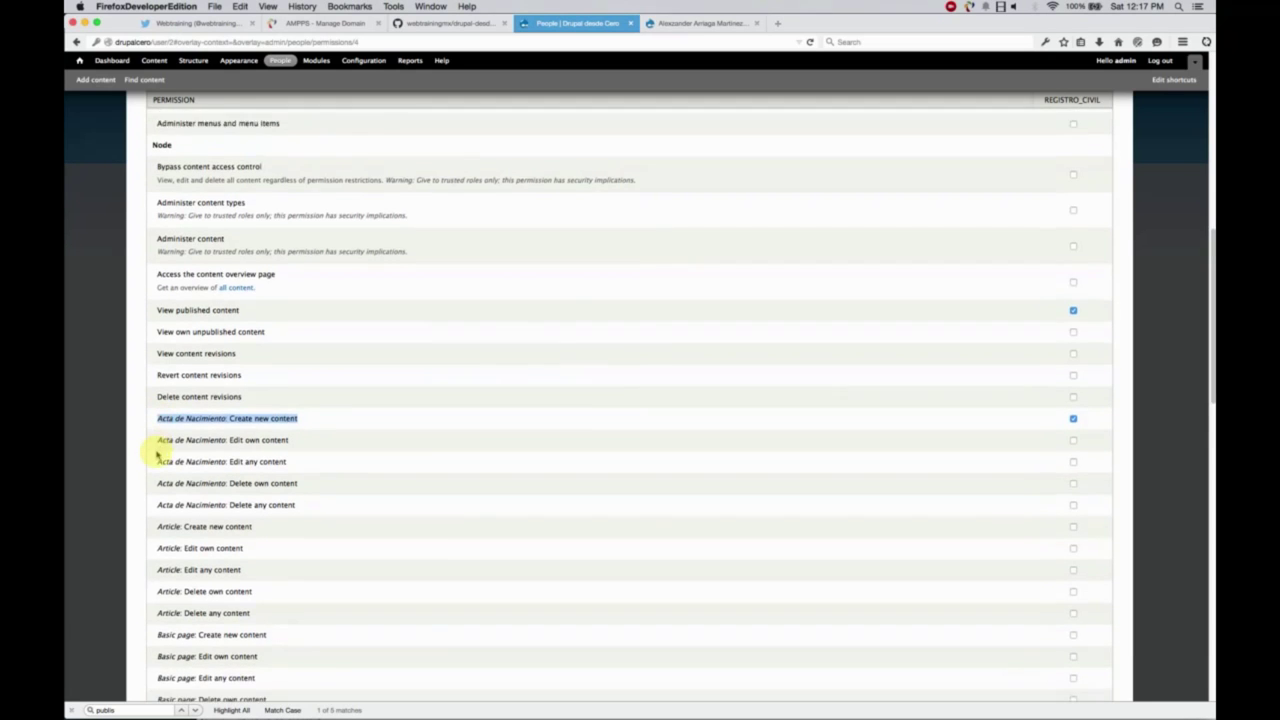
pyautogui.scroll(-10, 157, 455)
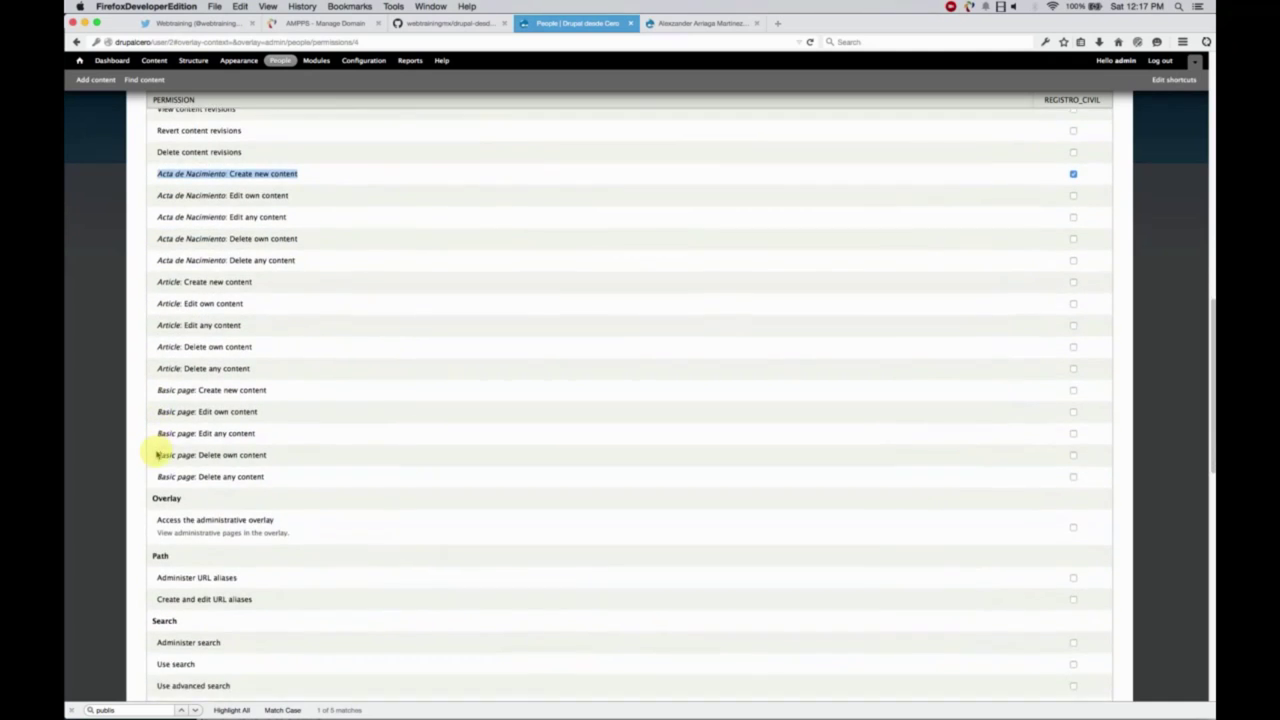
pyautogui.scroll(-7, 157, 455)
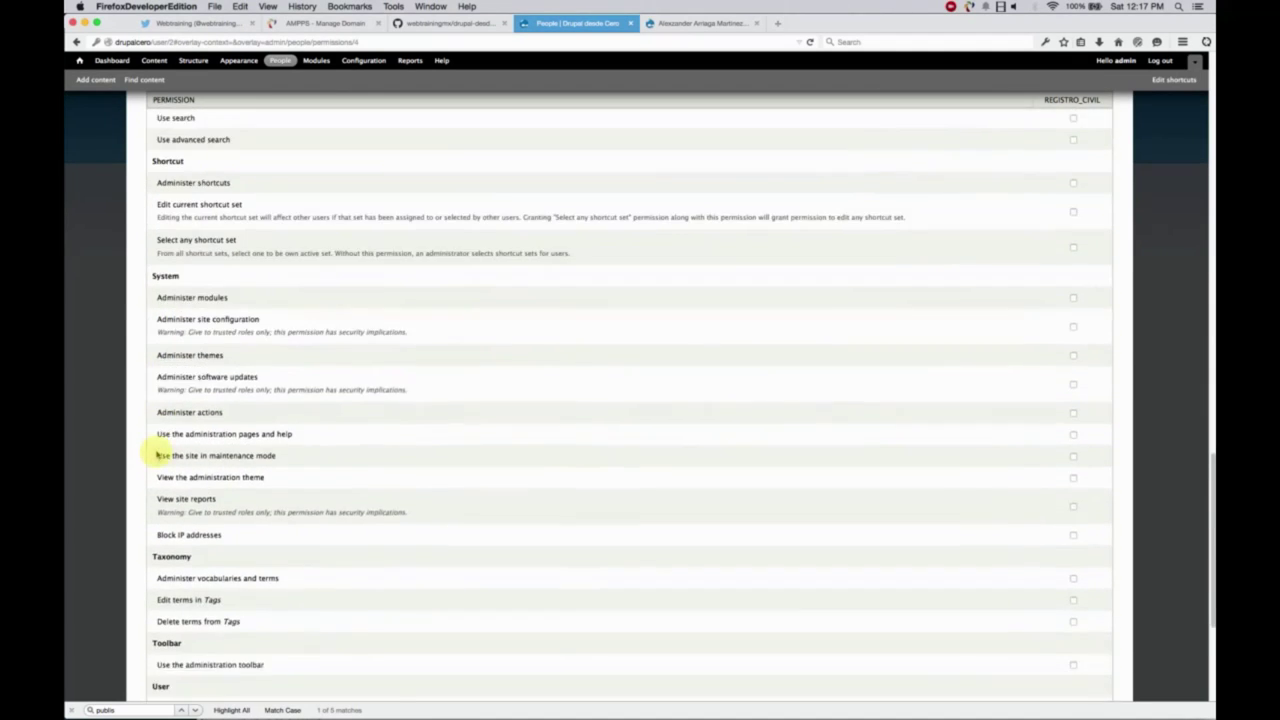
pyautogui.scroll(14, 157, 455)
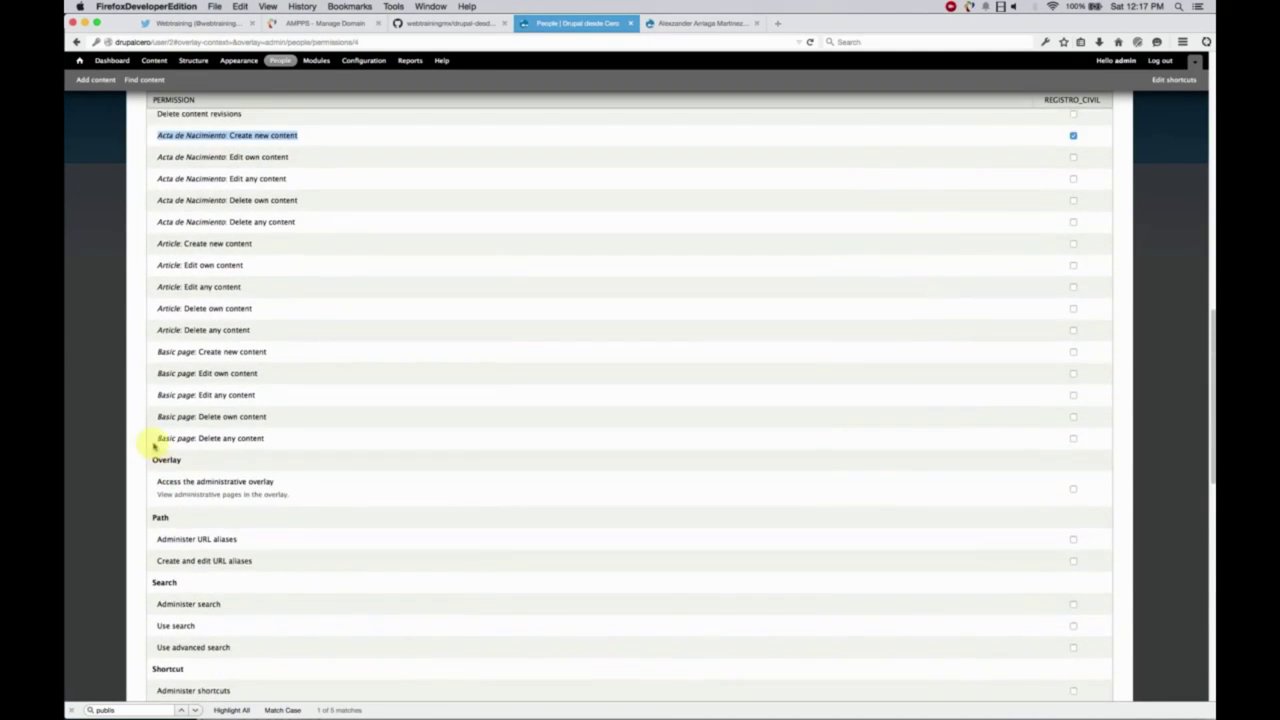
pyautogui.scroll(-2, 364, 480)
pyautogui.scroll(2, 364, 480)
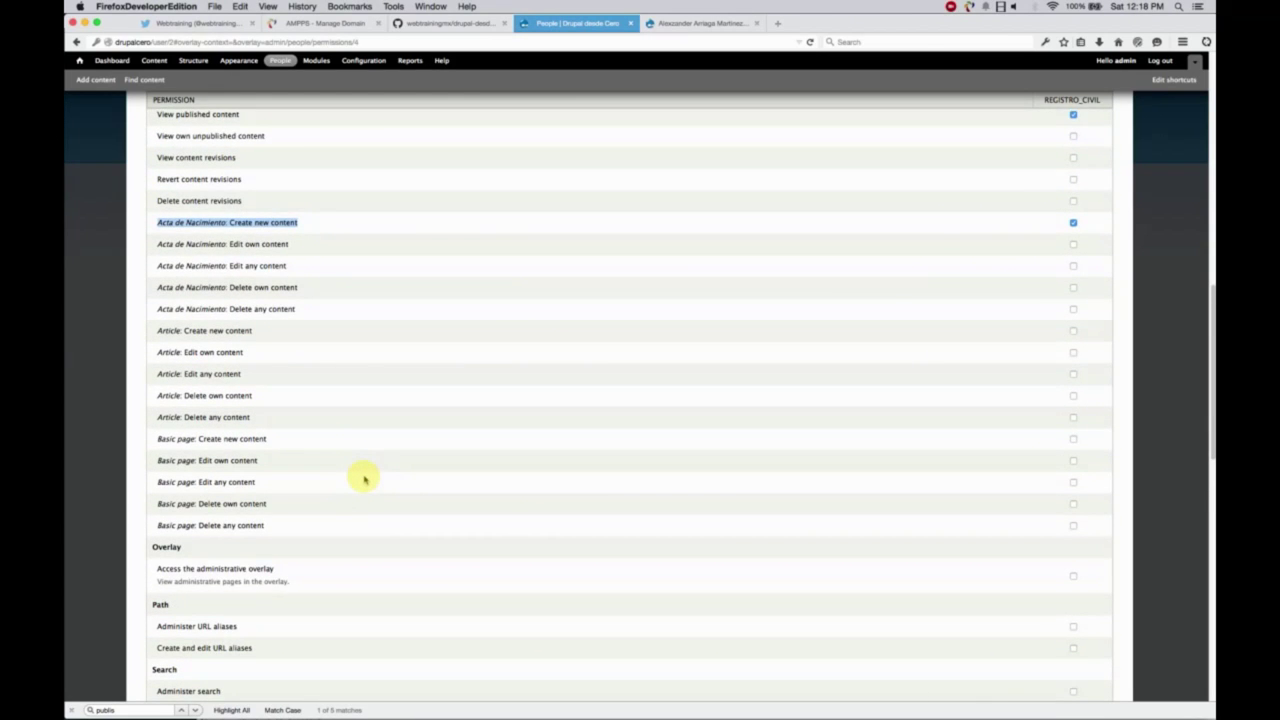
pyautogui.scroll(4, 364, 480)
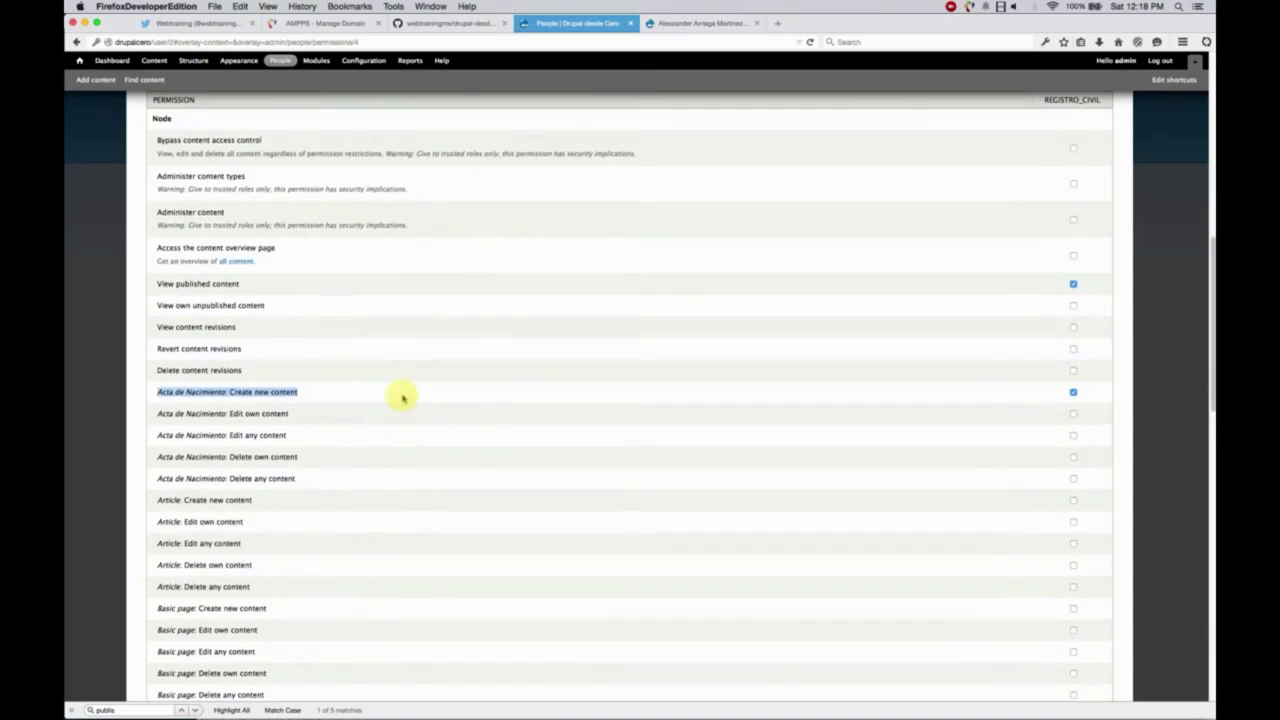
pyautogui.scroll(15, 403, 397)
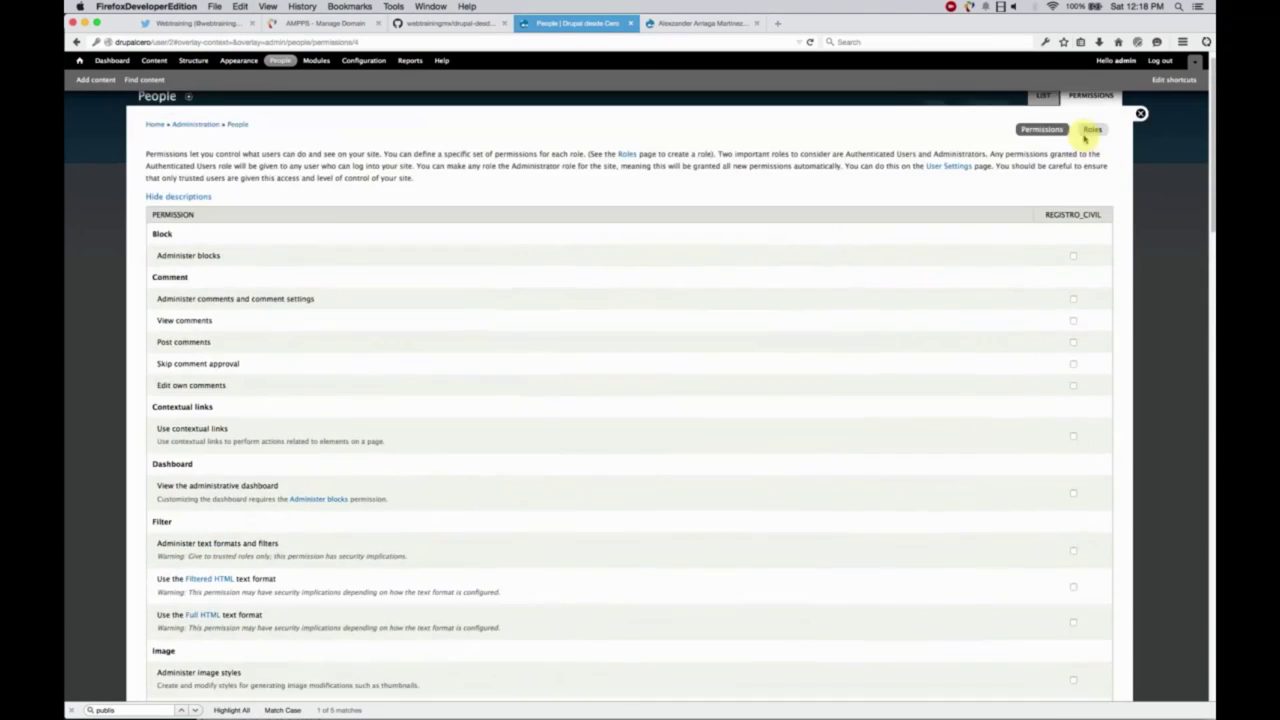
pyautogui.scroll(-10, 1060, 285)
pyautogui.tripleClick(240, 566)
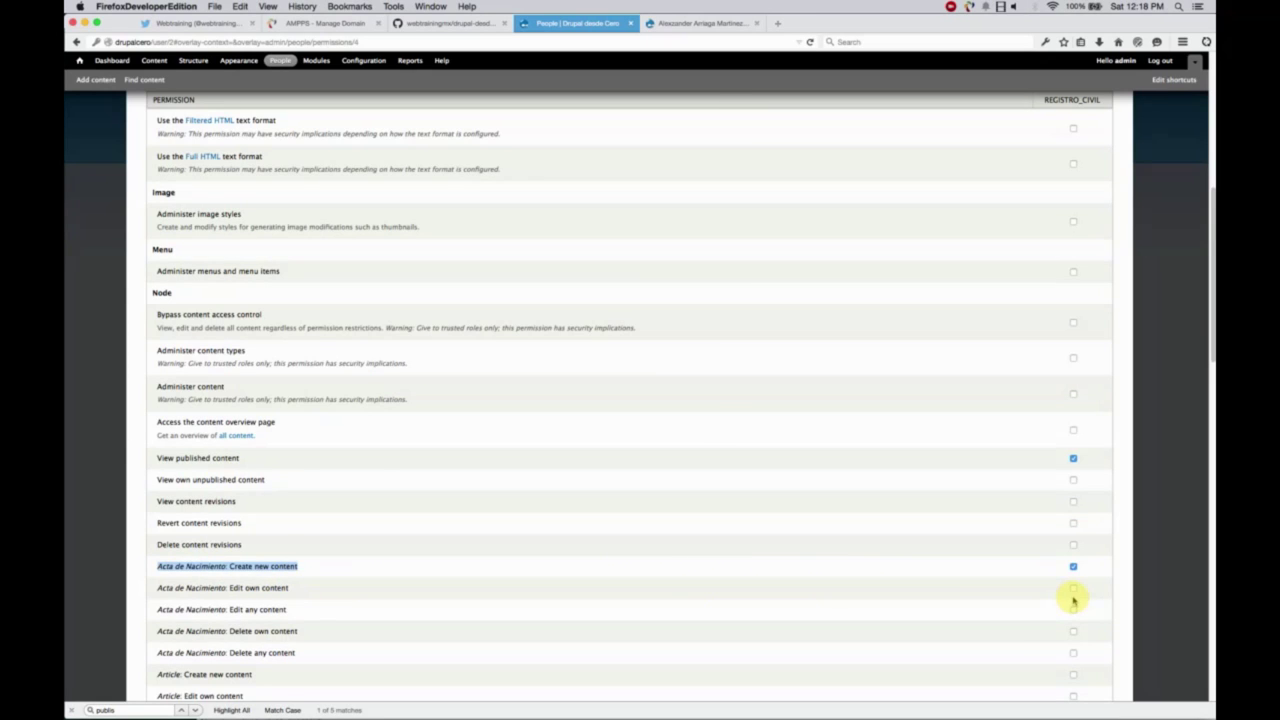
pyautogui.click(1073, 588)
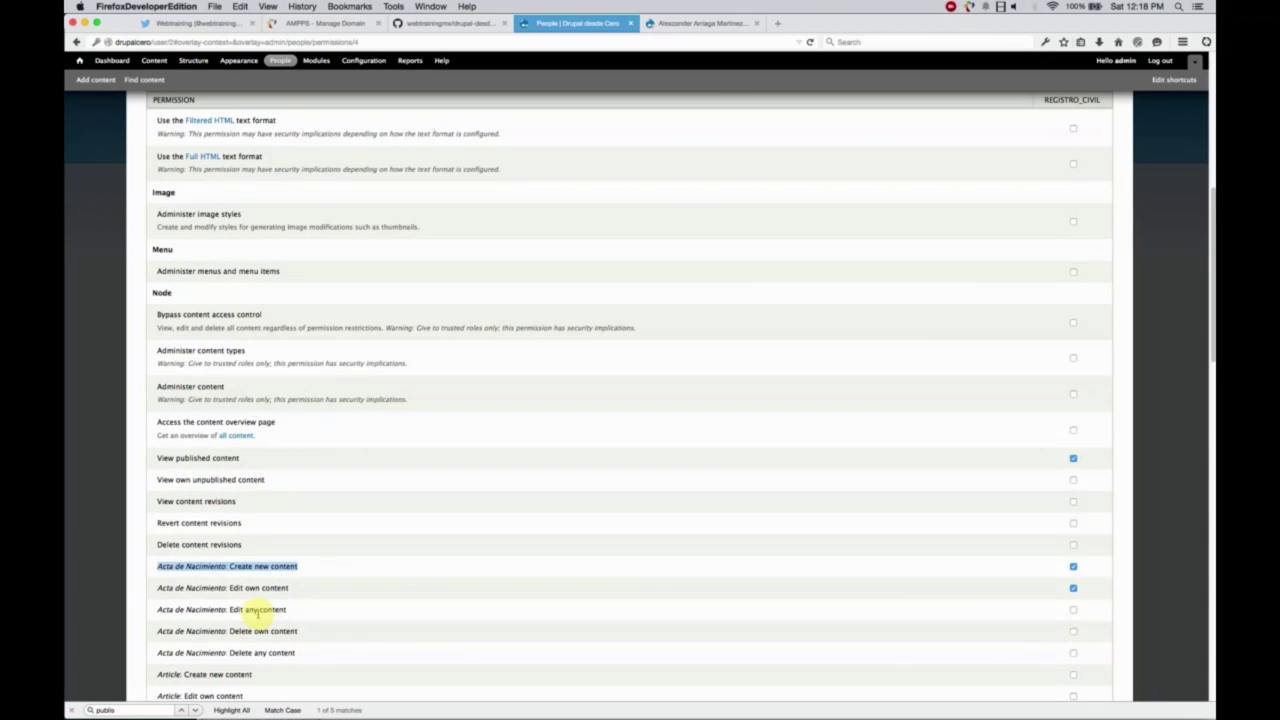
pyautogui.click(1073, 631)
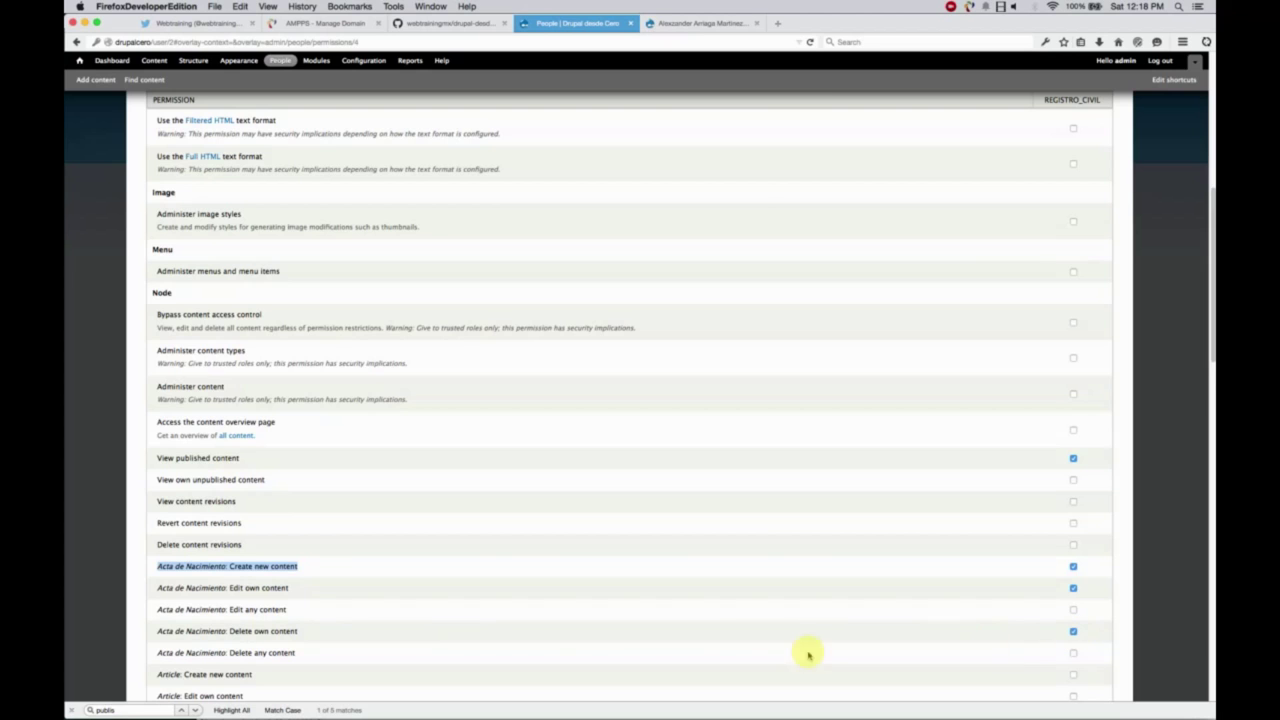
pyautogui.scroll(-1, 306, 606)
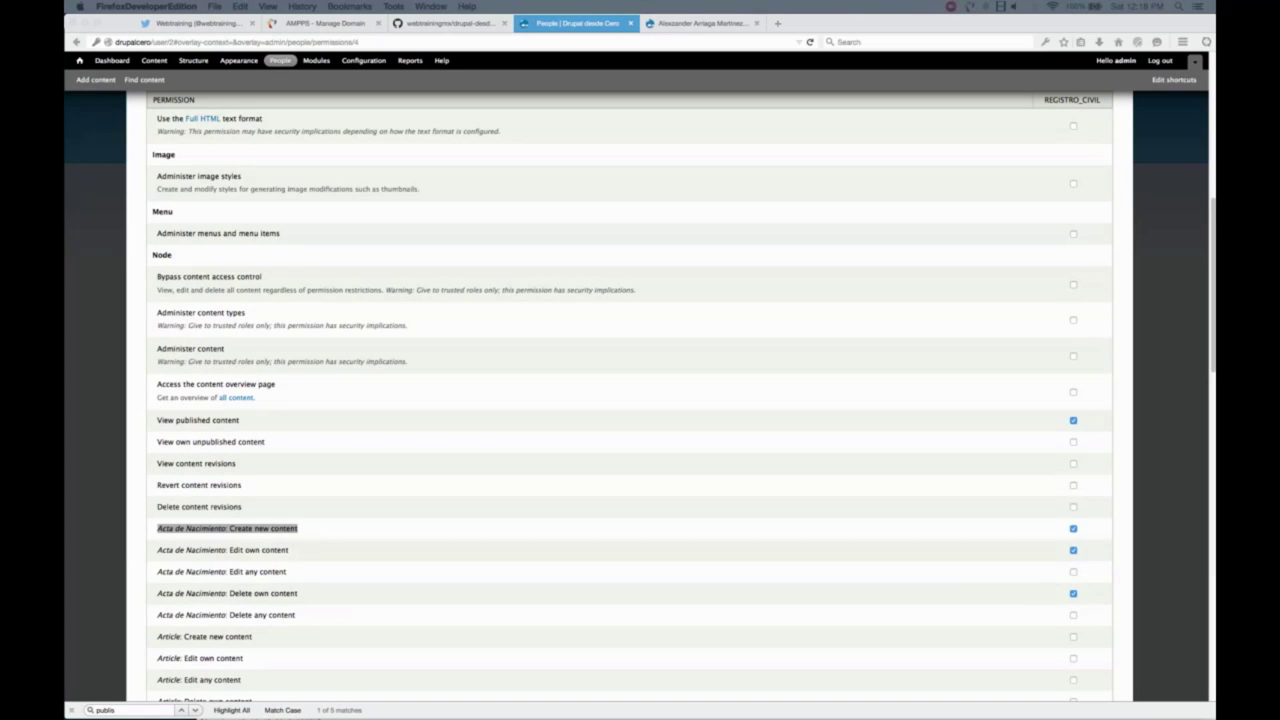
pyautogui.scroll(-5, 777, 506)
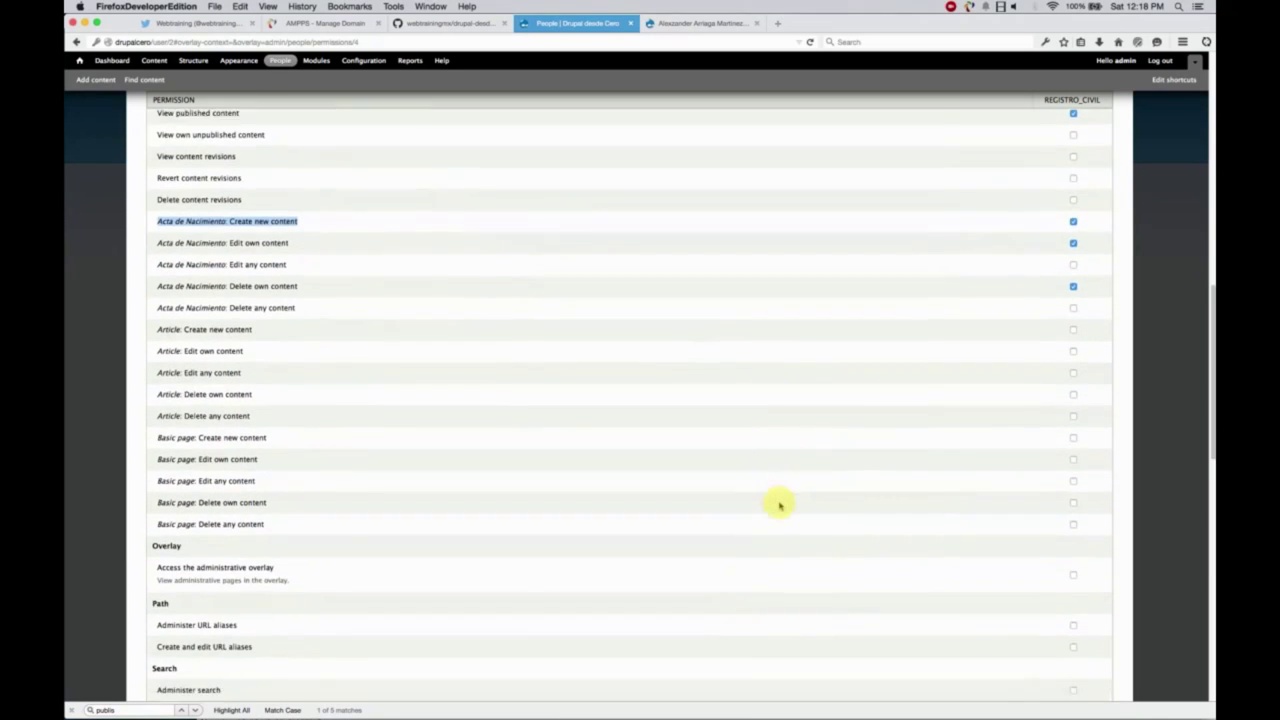
pyautogui.scroll(-15, 777, 506)
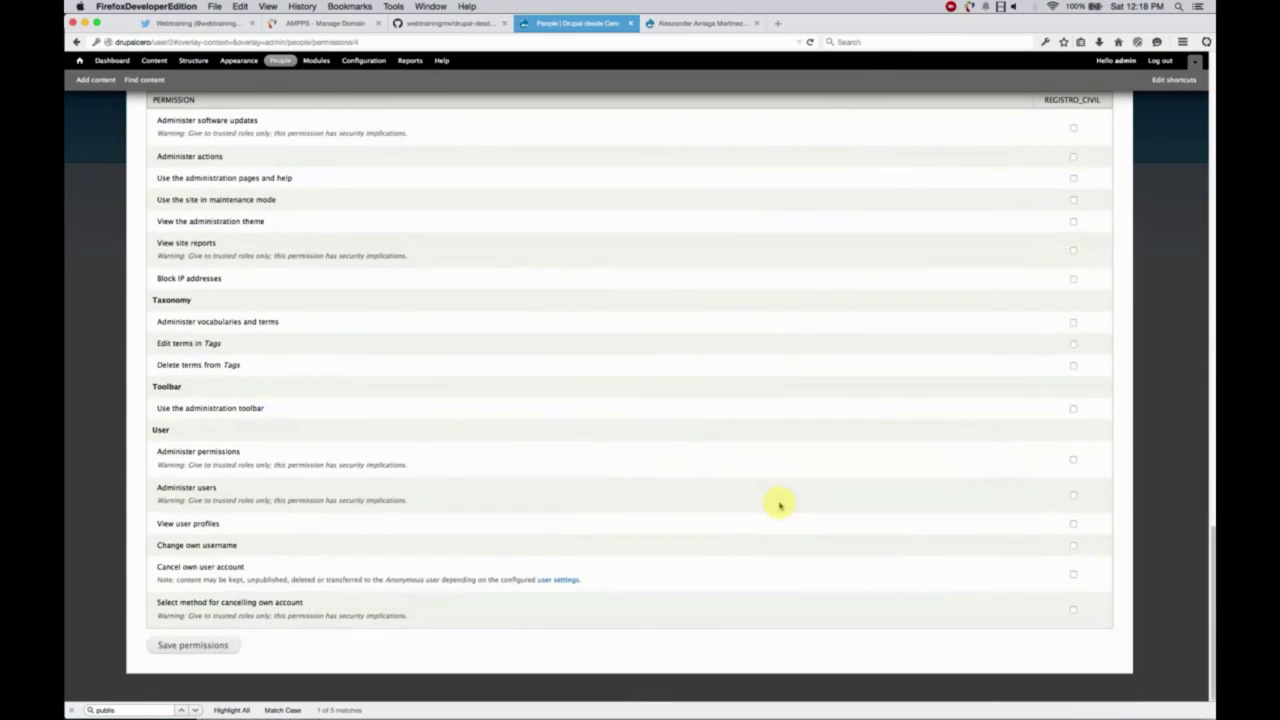
# - Save the registro_civil permissions and review the active alex and admin accounts in People
pyautogui.click(168, 644)
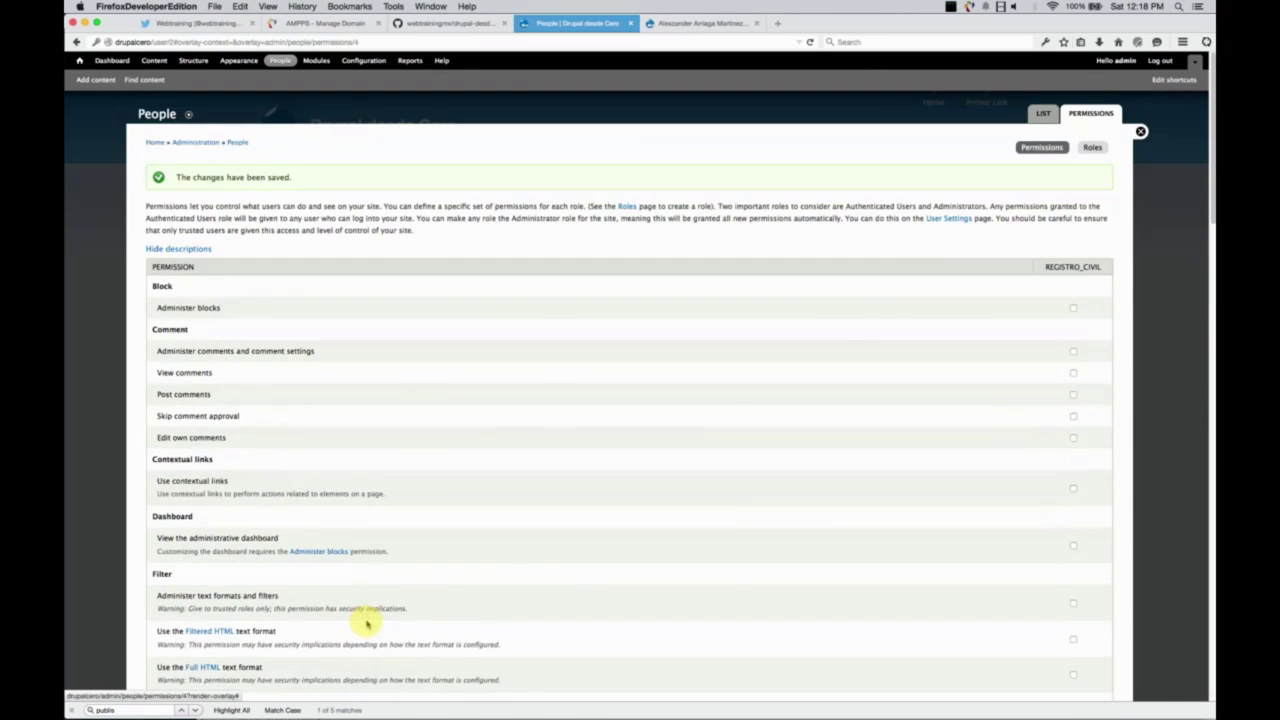
pyautogui.click(1043, 113)
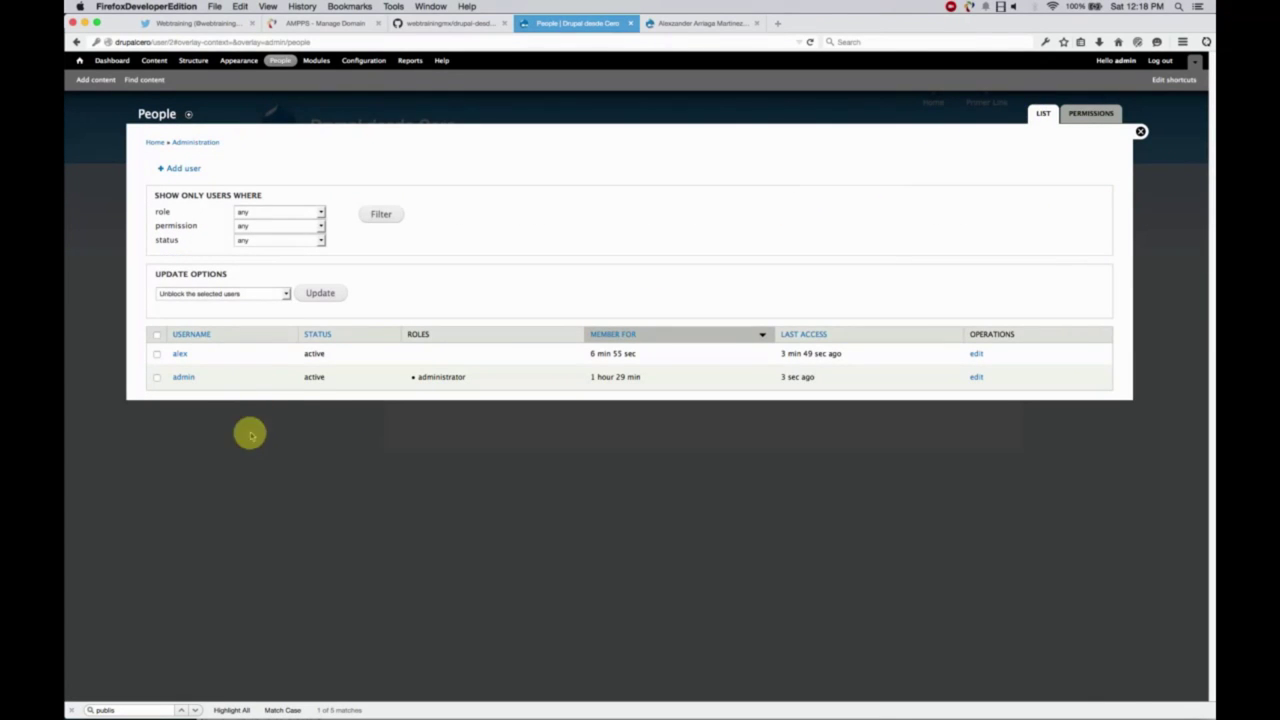
pyautogui.moveTo(272, 356); pyautogui.dragTo(395, 357)
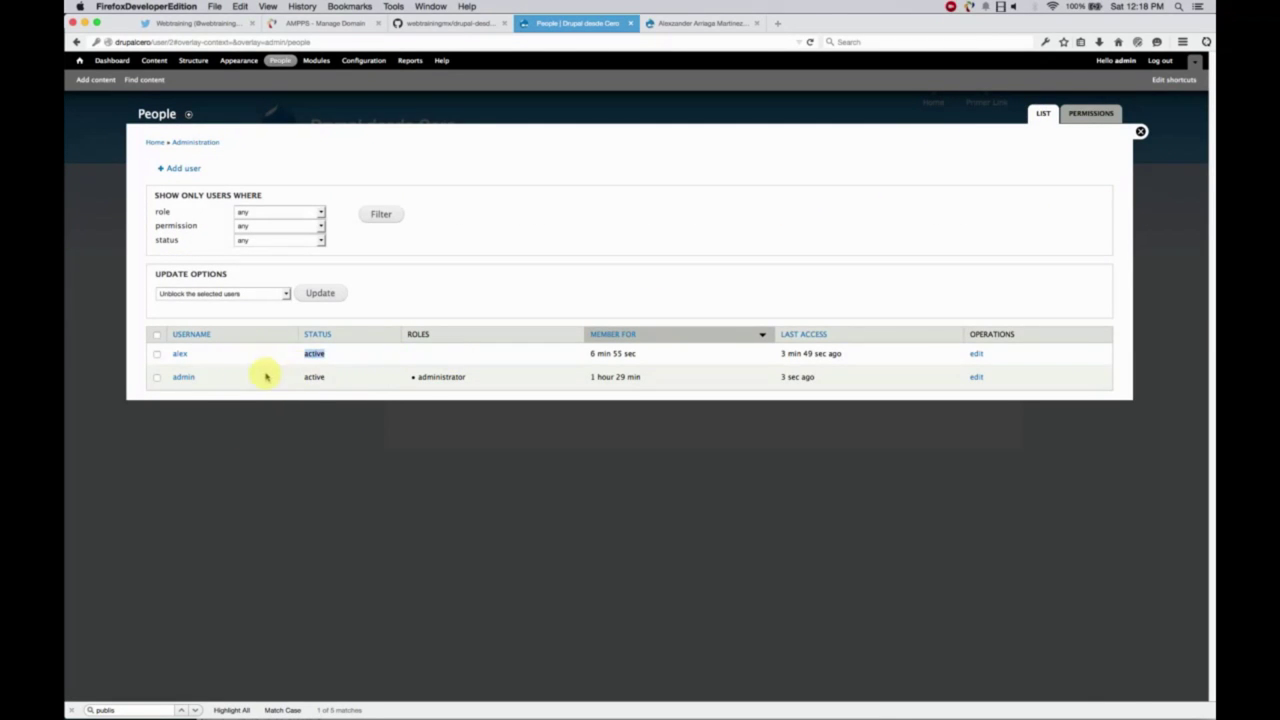
pyautogui.moveTo(263, 375); pyautogui.dragTo(424, 377)
pyautogui.click(352, 350)
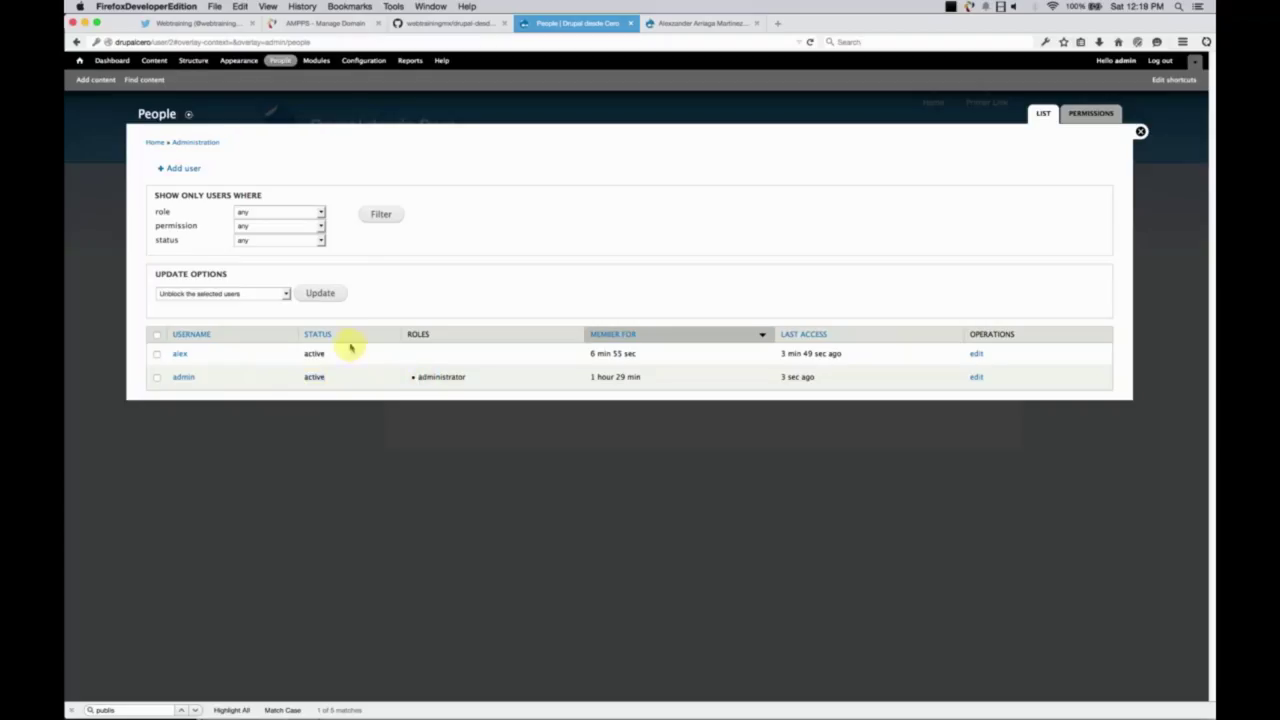
# - Start a new account with username registro, its e-mail address and a confirmed password
pyautogui.click(191, 170)
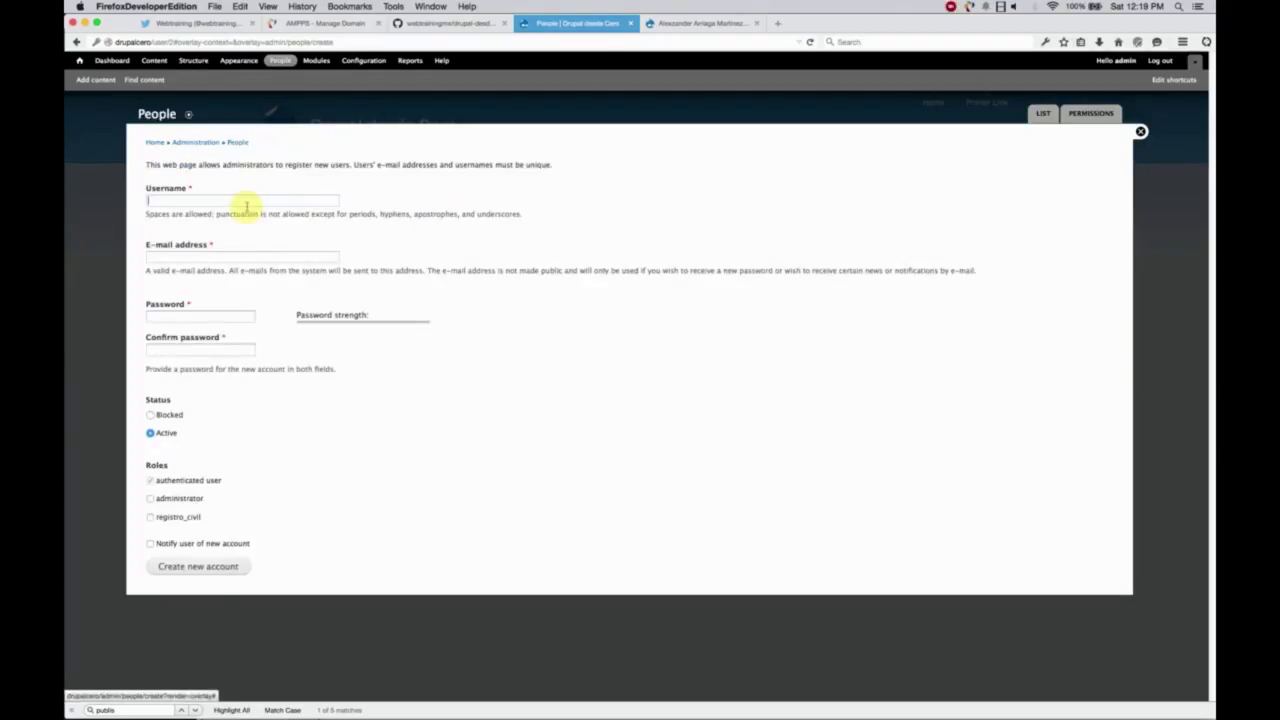
pyautogui.write('registo')
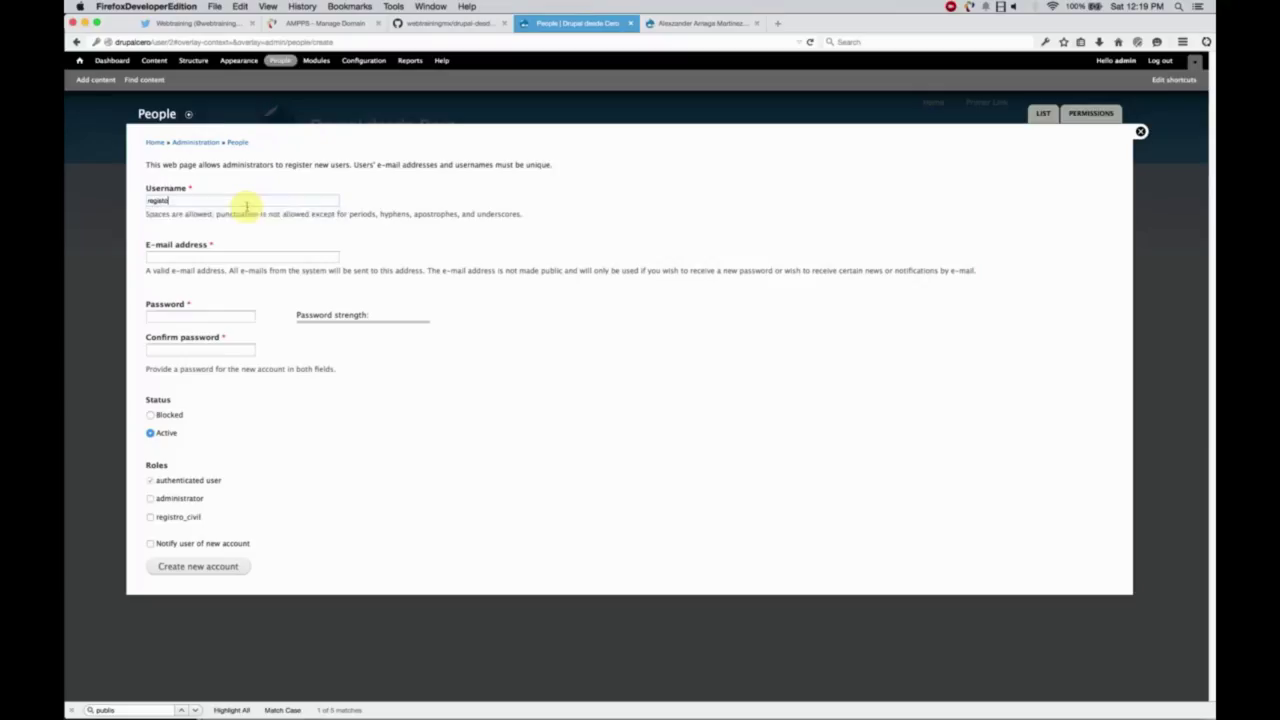
pyautogui.write('o')
pyautogui.doubleClick(213, 200)
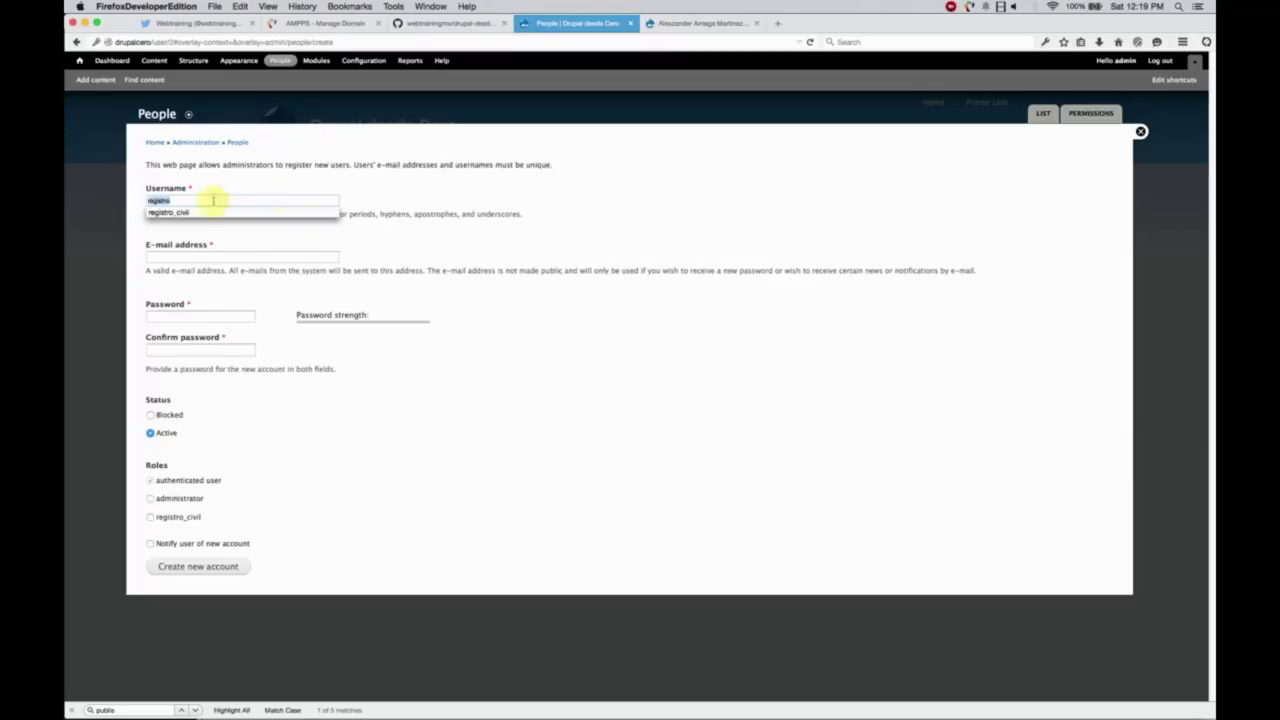
pyautogui.click(178, 256)
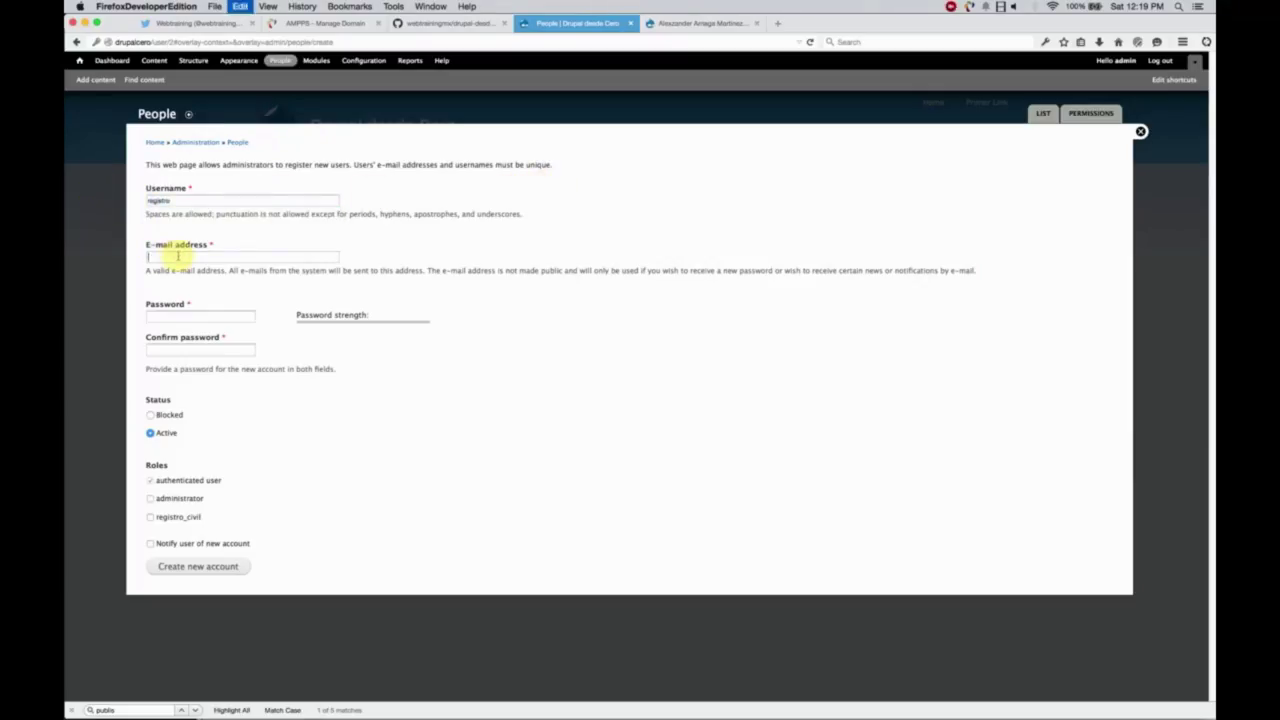
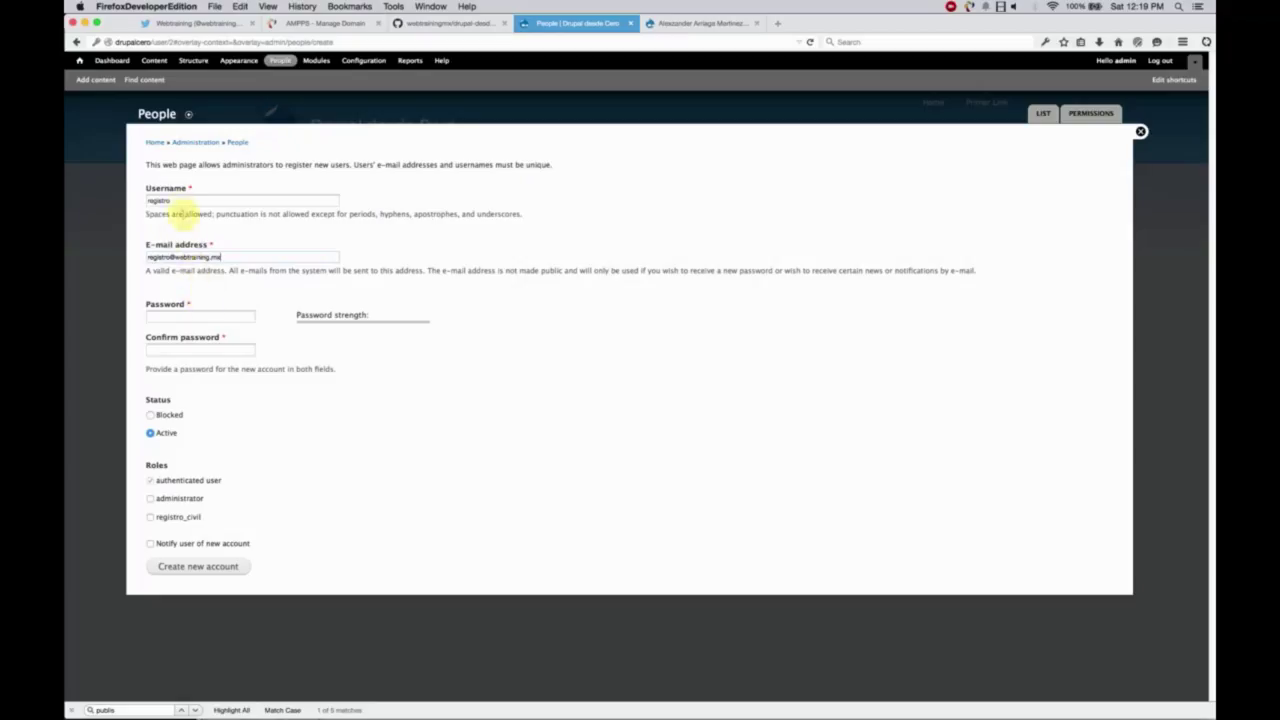
pyautogui.click(206, 315)
pyautogui.press('super+v')
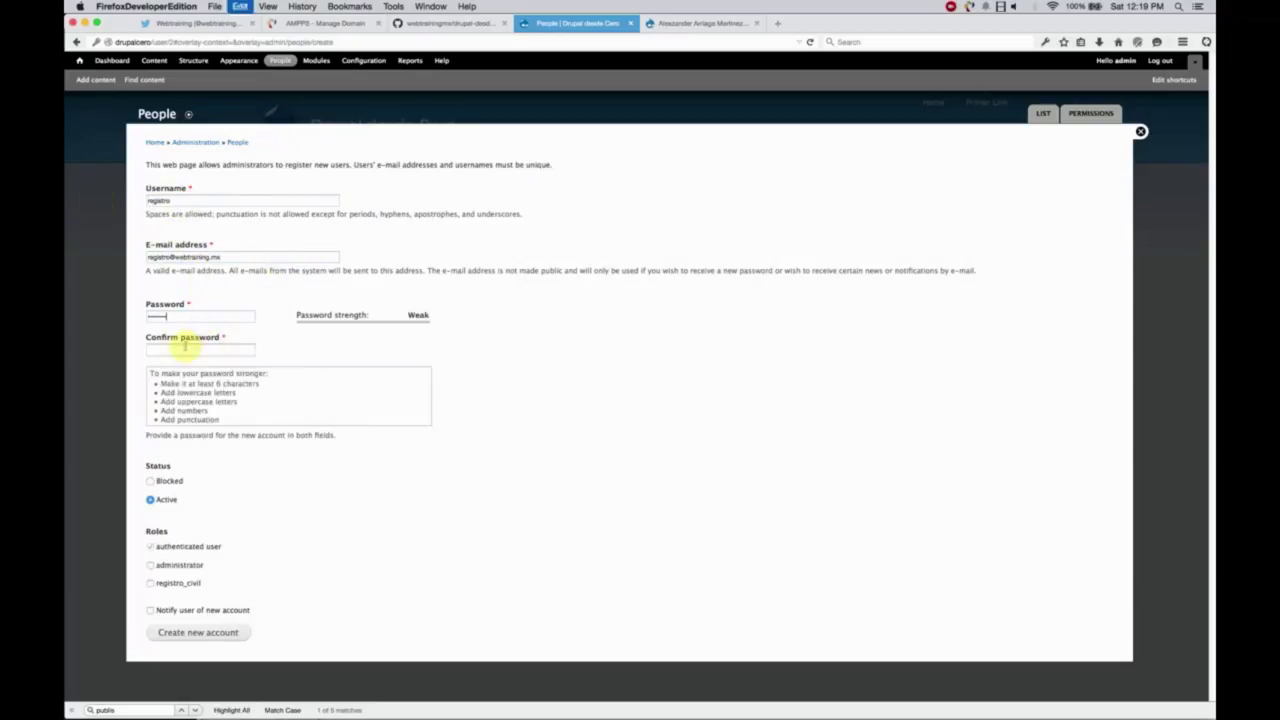
pyautogui.click(185, 345)
pyautogui.press('super+v')
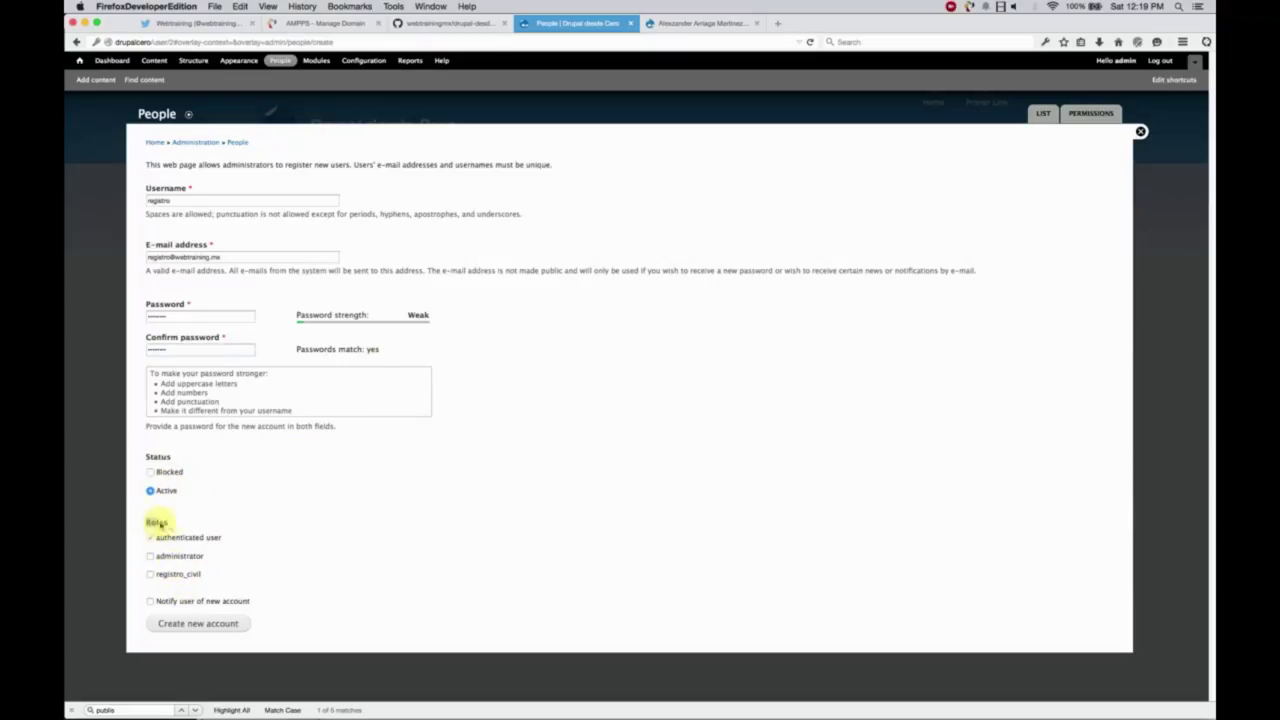
# - Give the account the registro_civil role, create it, and return to the users list
pyautogui.doubleClick(157, 522)
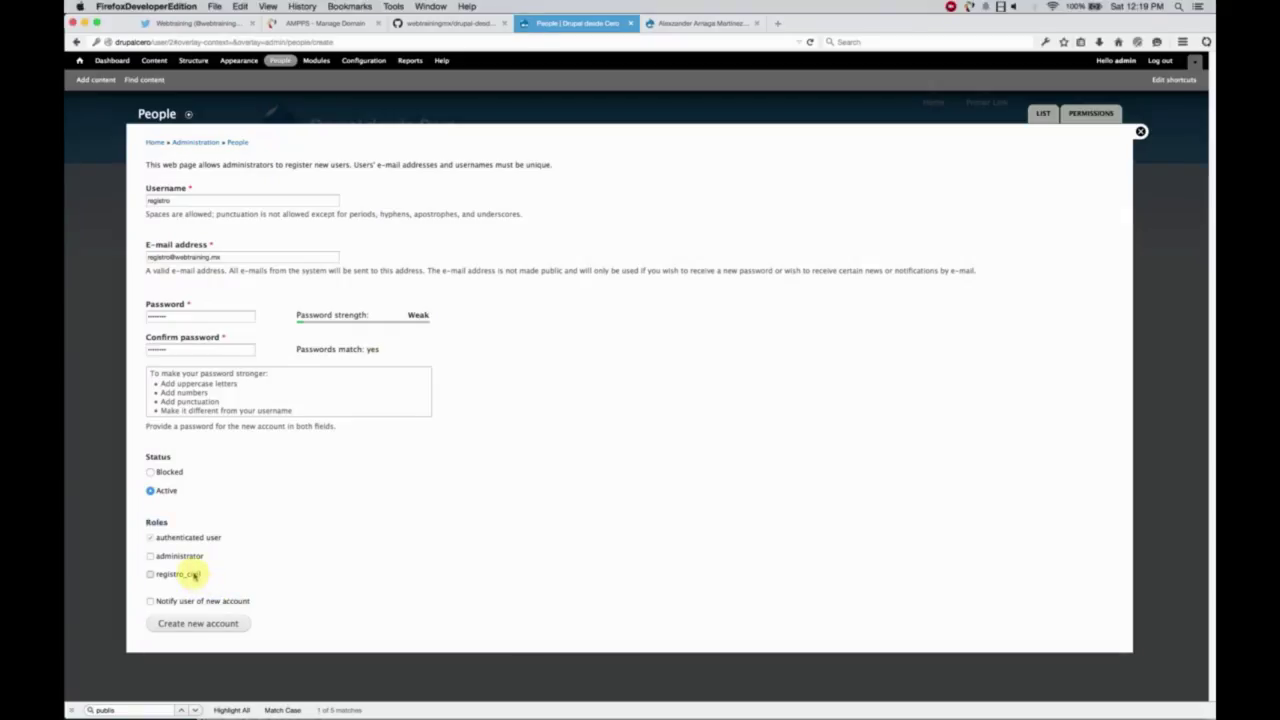
pyautogui.click(195, 576)
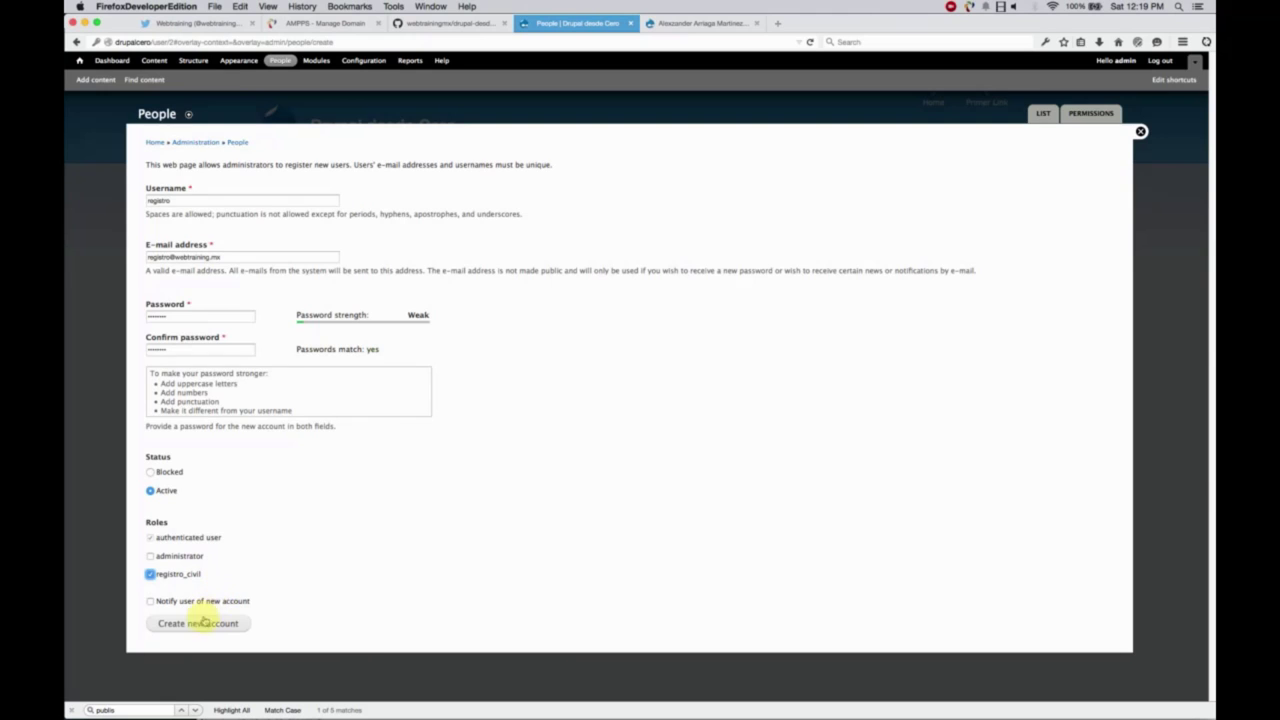
pyautogui.click(197, 621)
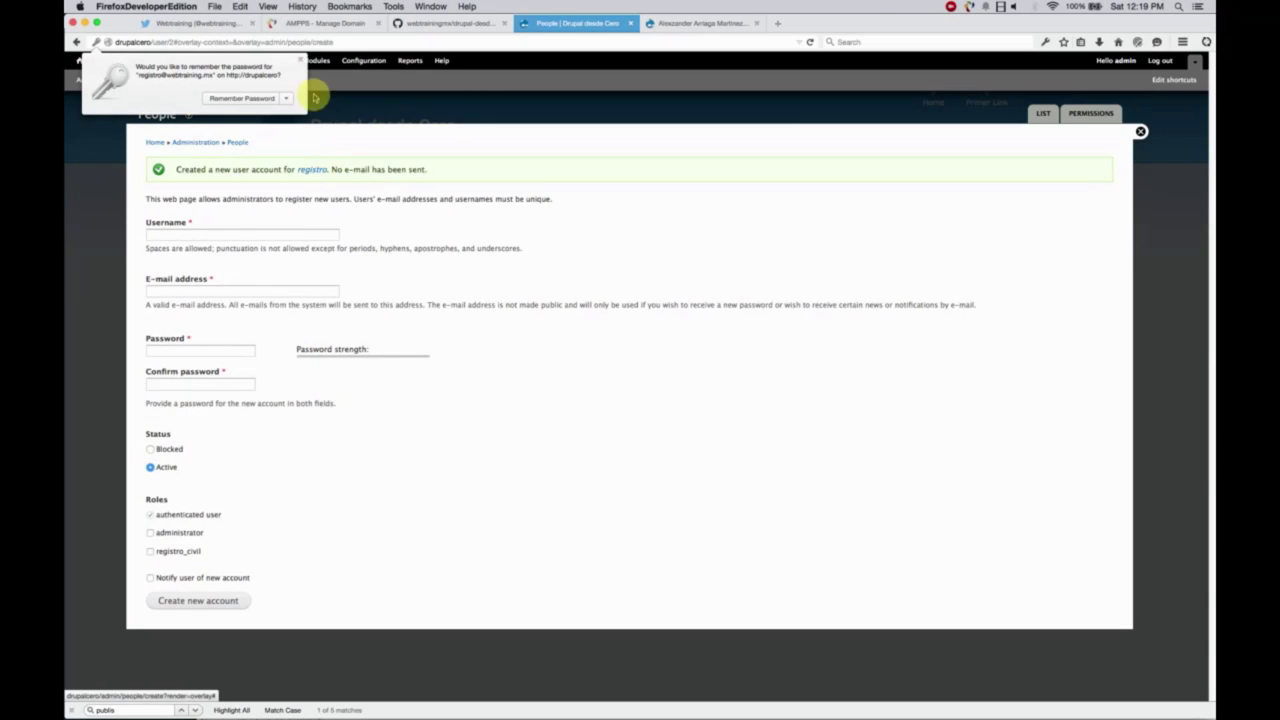
pyautogui.click(300, 59)
pyautogui.click(1040, 113)
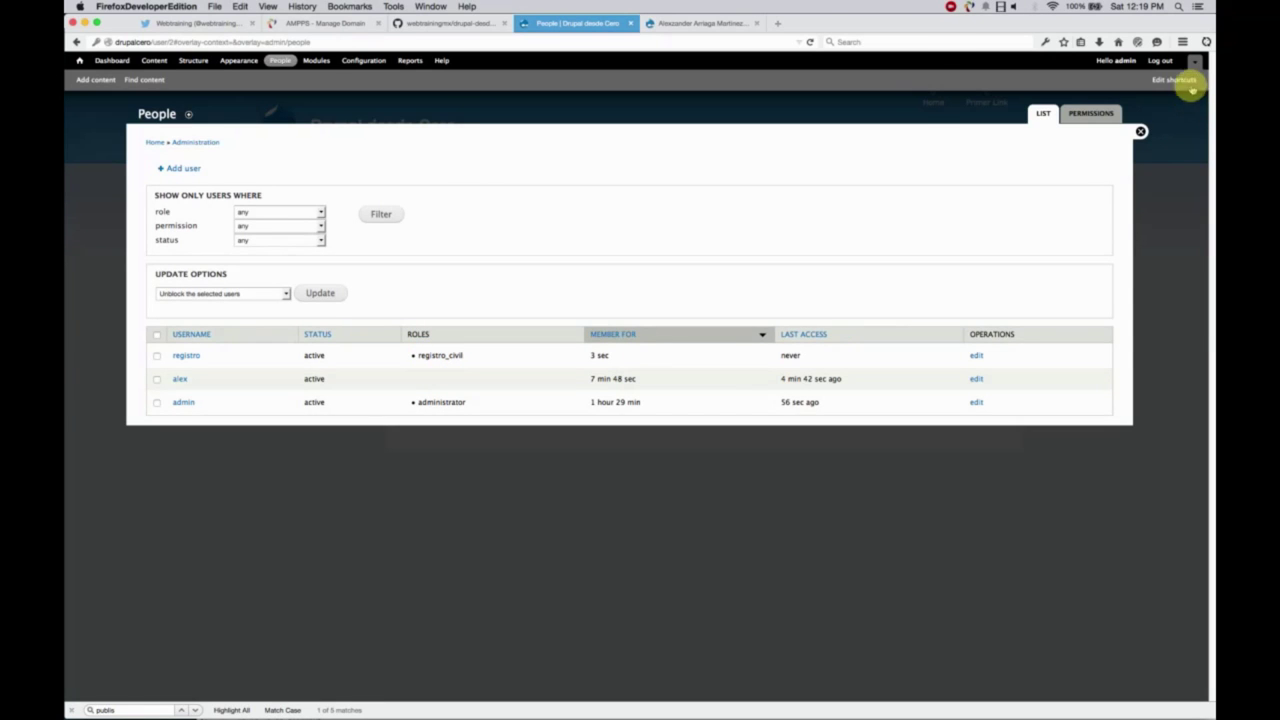
# - Bring the Drupal desde Cero window in front of People and maximize it
pyautogui.moveTo(971, 13); pyautogui.dragTo(951, 77)
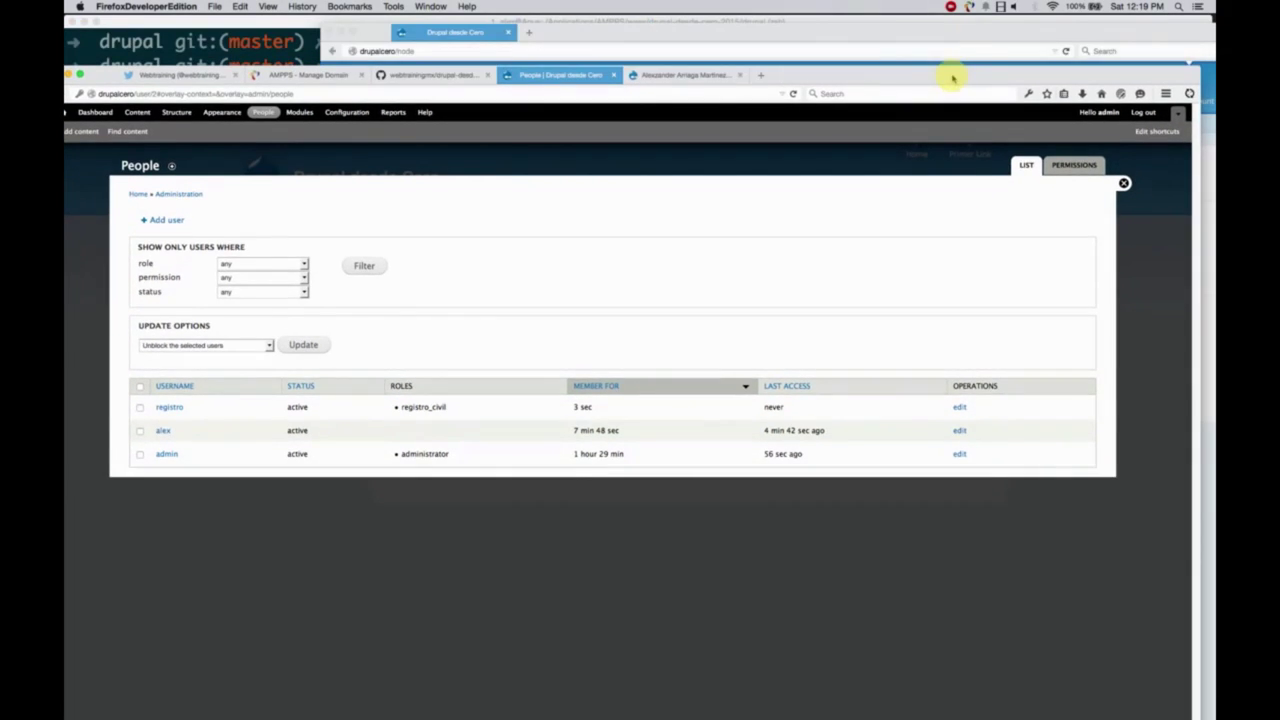
pyautogui.click(858, 45)
pyautogui.doubleClick(829, 34)
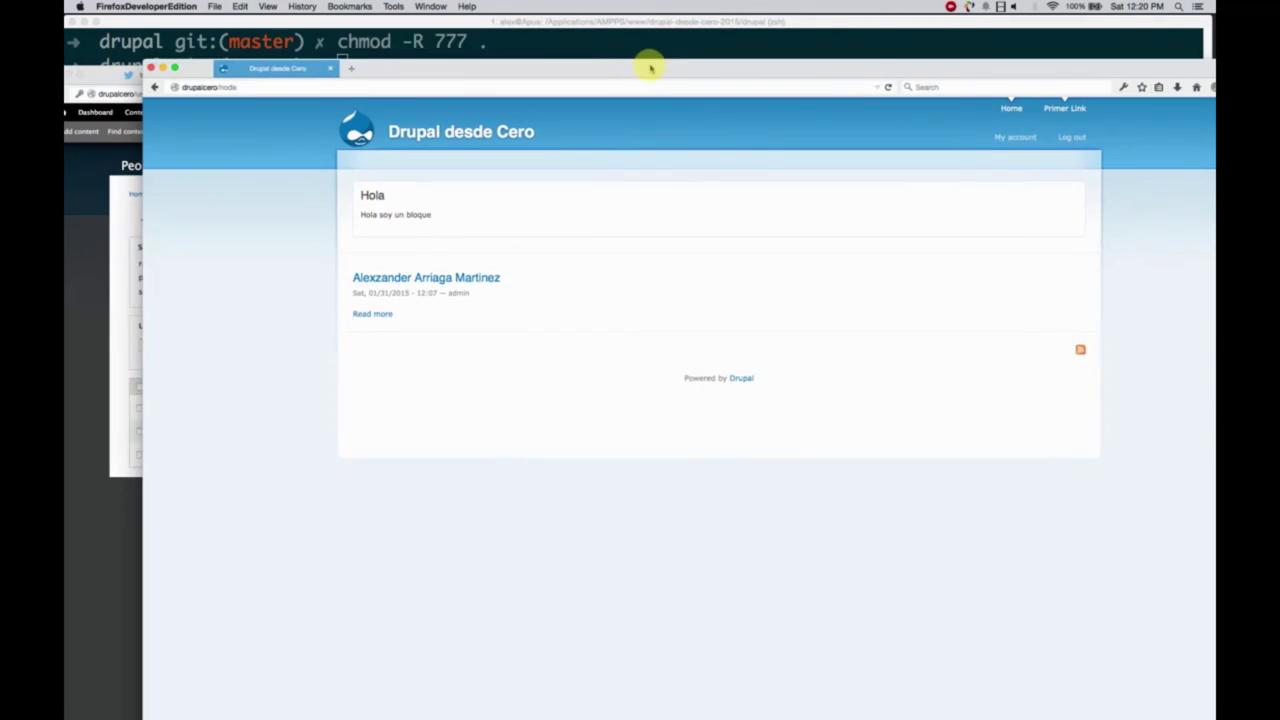
# - Log out and sign back in with username registro and the account password
pyautogui.click(1060, 117)
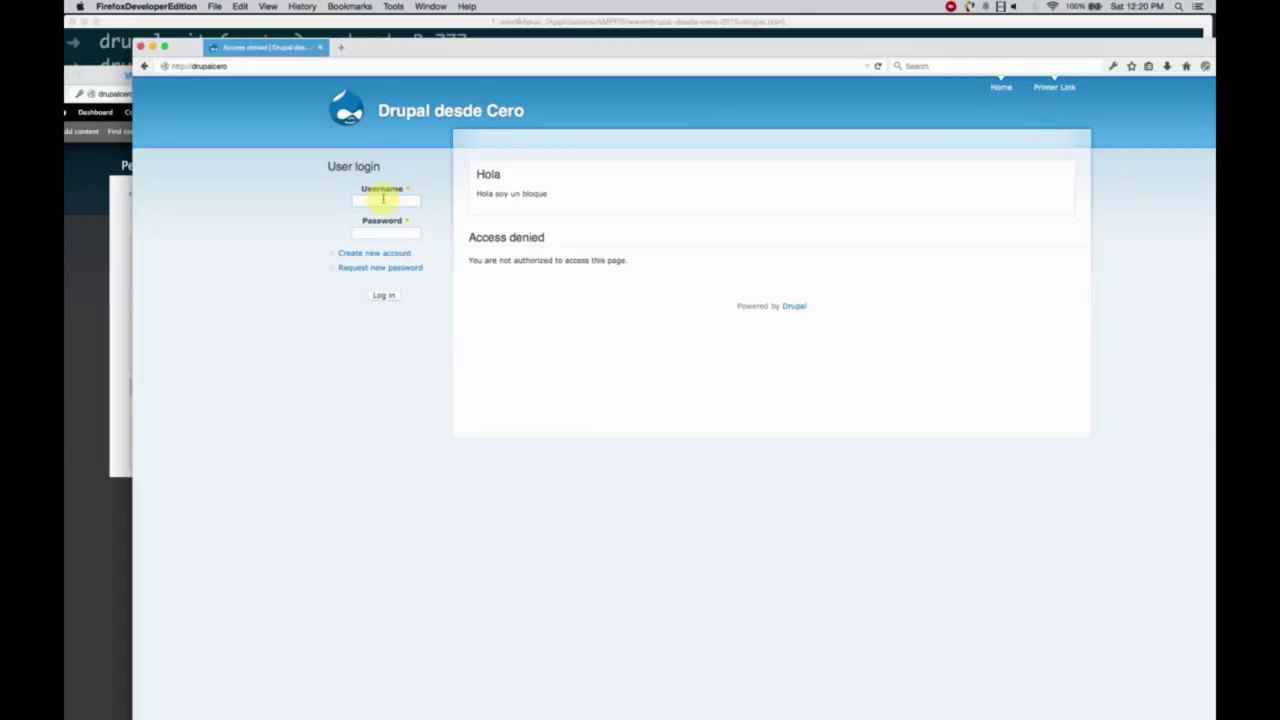
pyautogui.click(383, 200)
pyautogui.write('regi')
pyautogui.press('Down')
pyautogui.press('Return')
pyautogui.doubleClick(388, 200)
pyautogui.press('Tab')
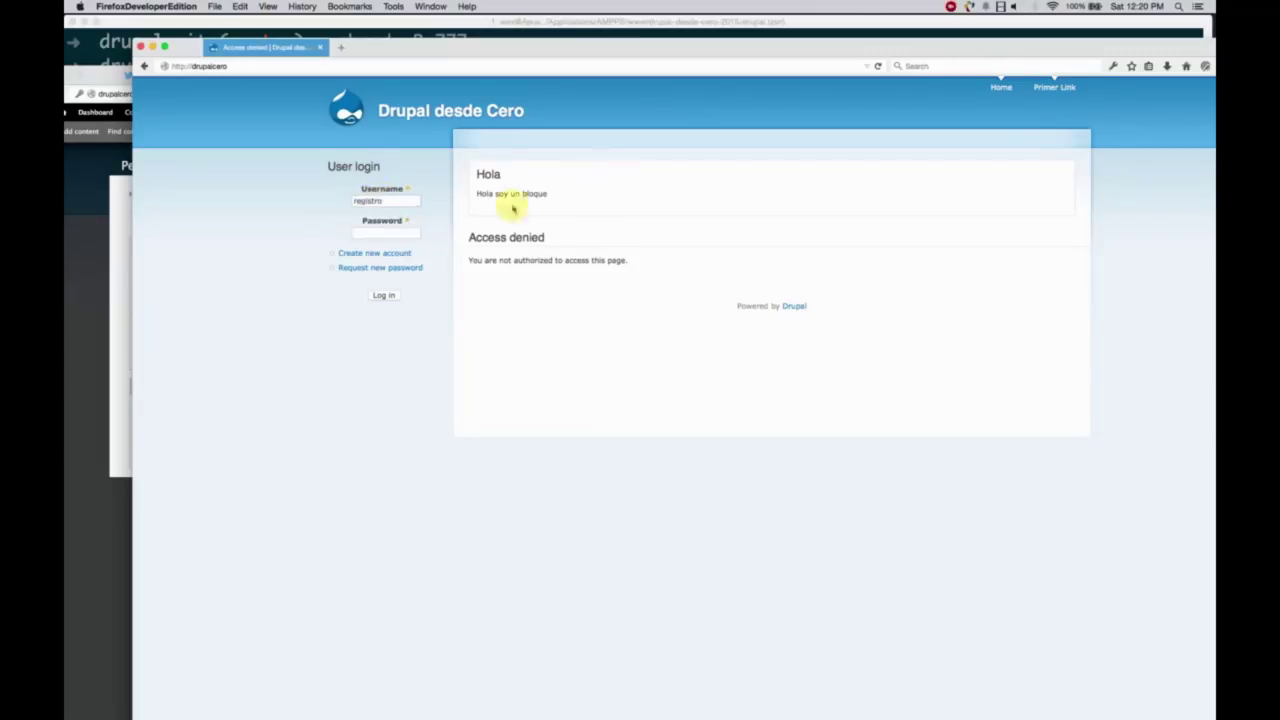
pyautogui.write('registro')
pyautogui.click(384, 296)
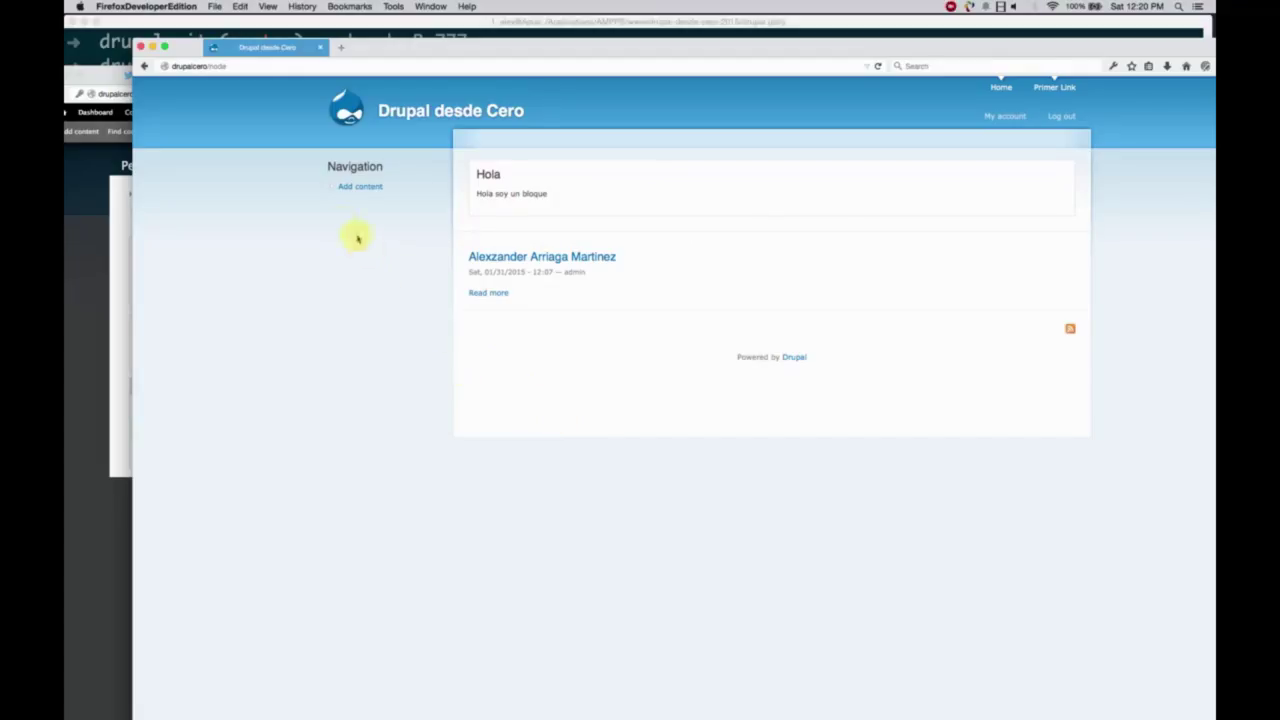
# - Open the Acta de Nacimiento form and review its Nombre, parents' names, CURP and Observaciones fields
pyautogui.click(335, 188)
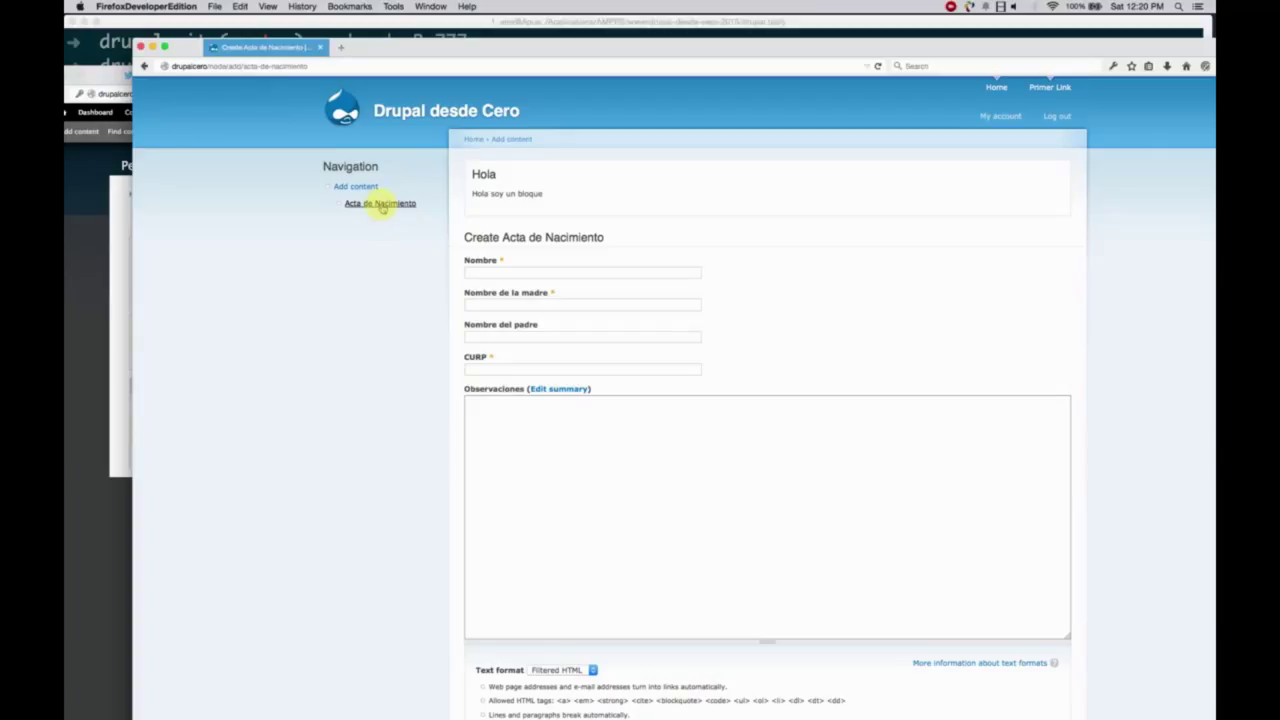
pyautogui.click(381, 205)
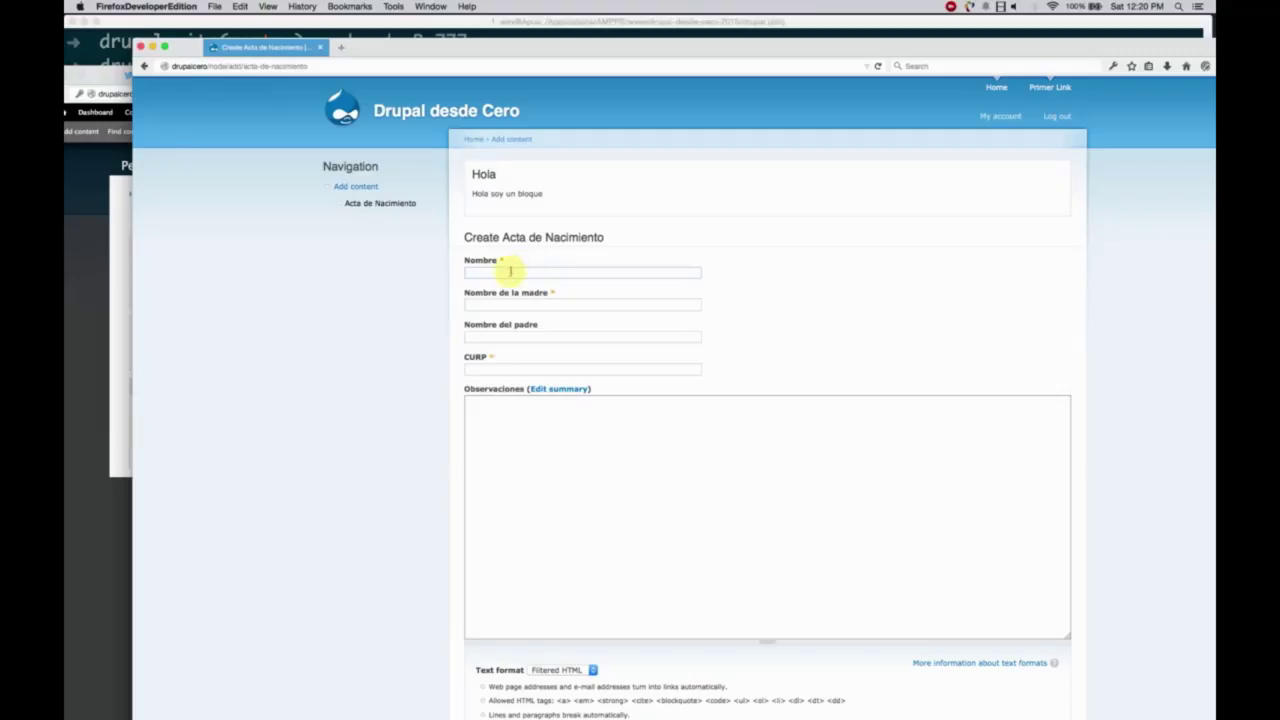
pyautogui.moveTo(550, 293); pyautogui.dragTo(463, 289)
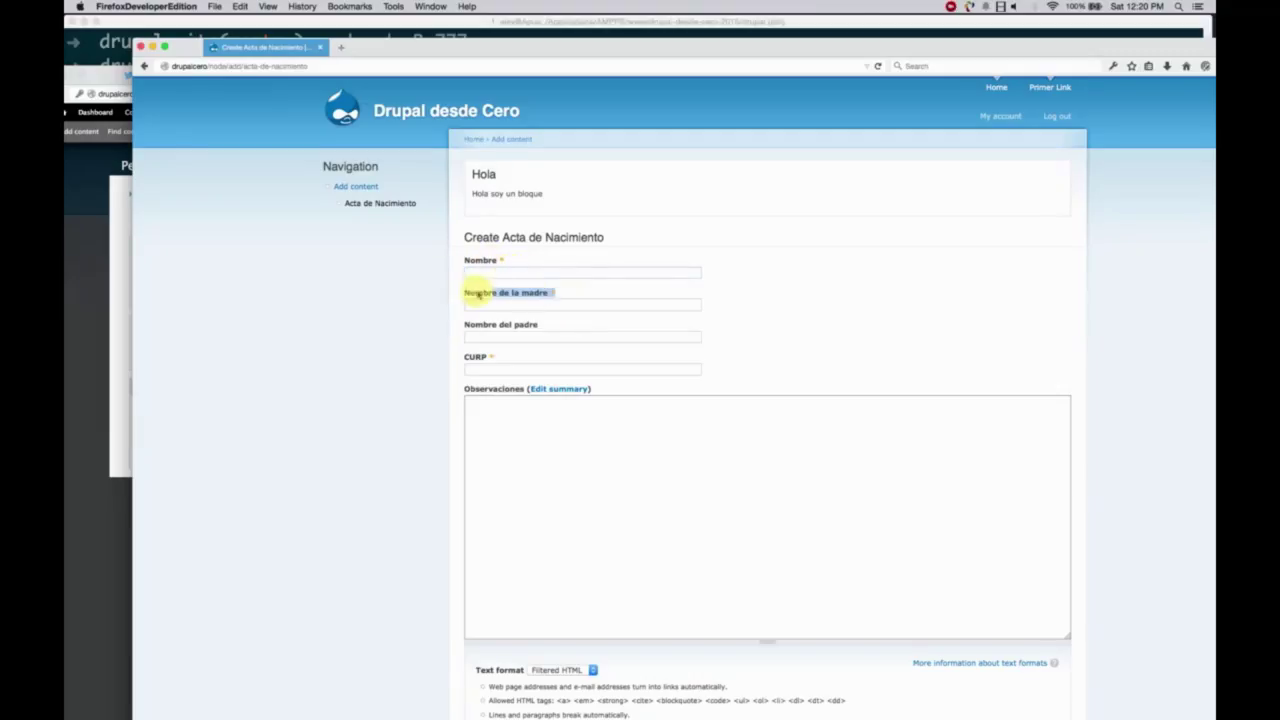
pyautogui.moveTo(537, 327); pyautogui.dragTo(451, 362)
pyautogui.click(545, 426)
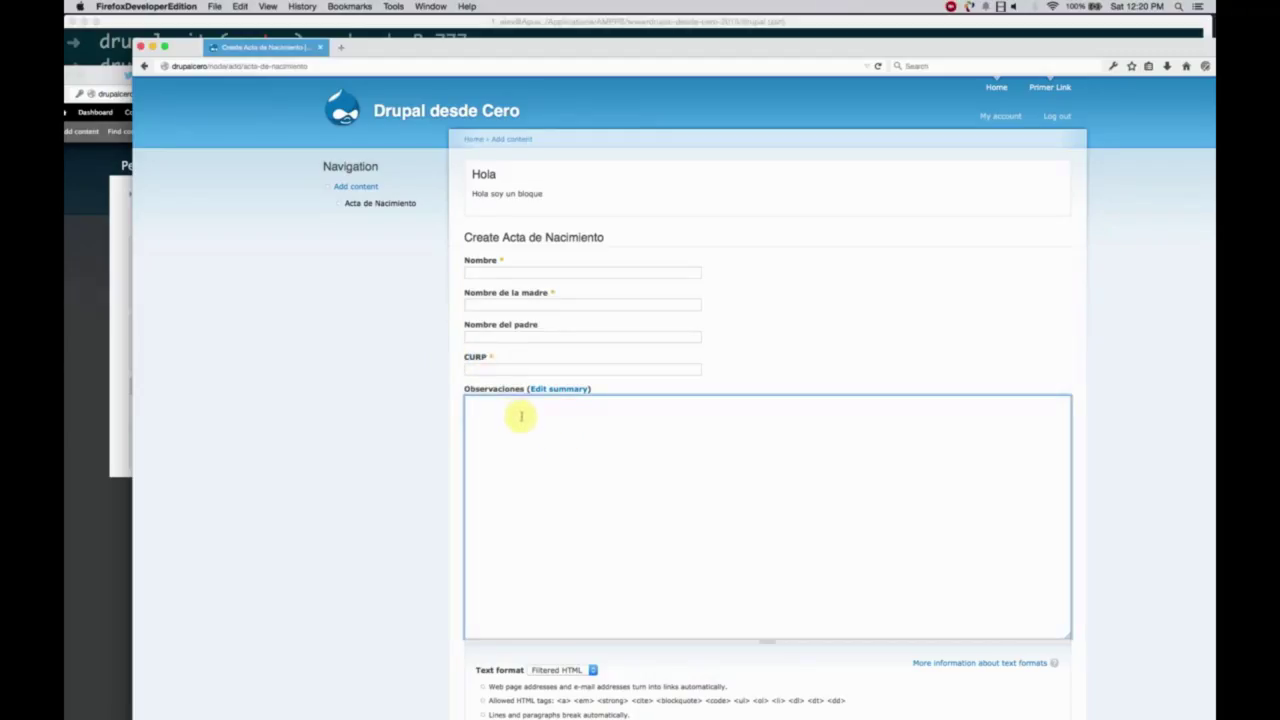
pyautogui.moveTo(500, 360); pyautogui.dragTo(491, 356)
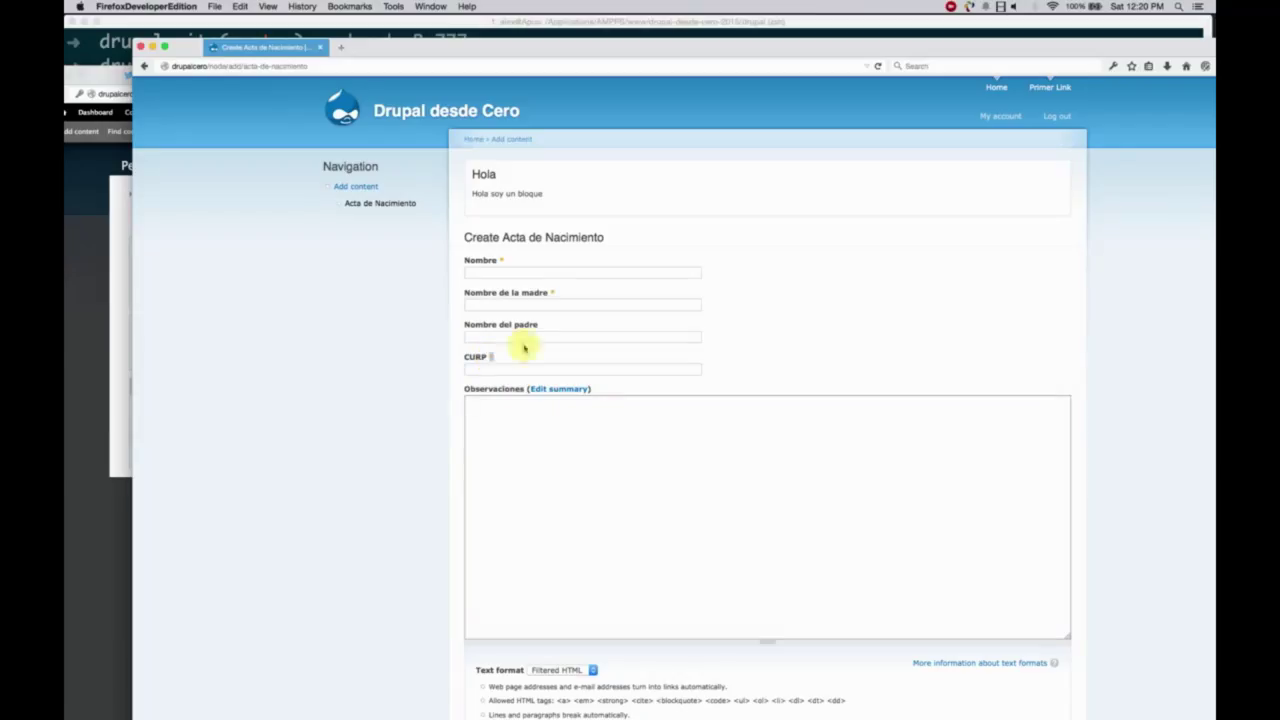
pyautogui.moveTo(517, 266); pyautogui.dragTo(500, 258)
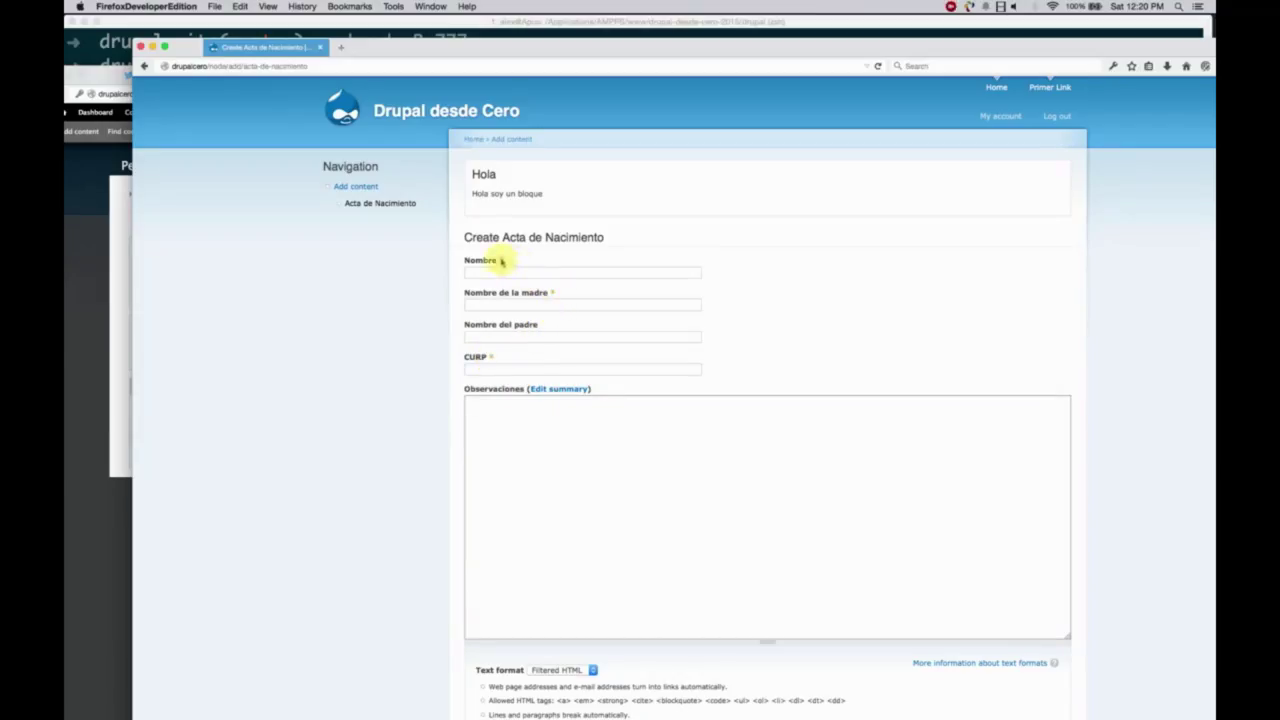
pyautogui.scroll(-3, 405, 531)
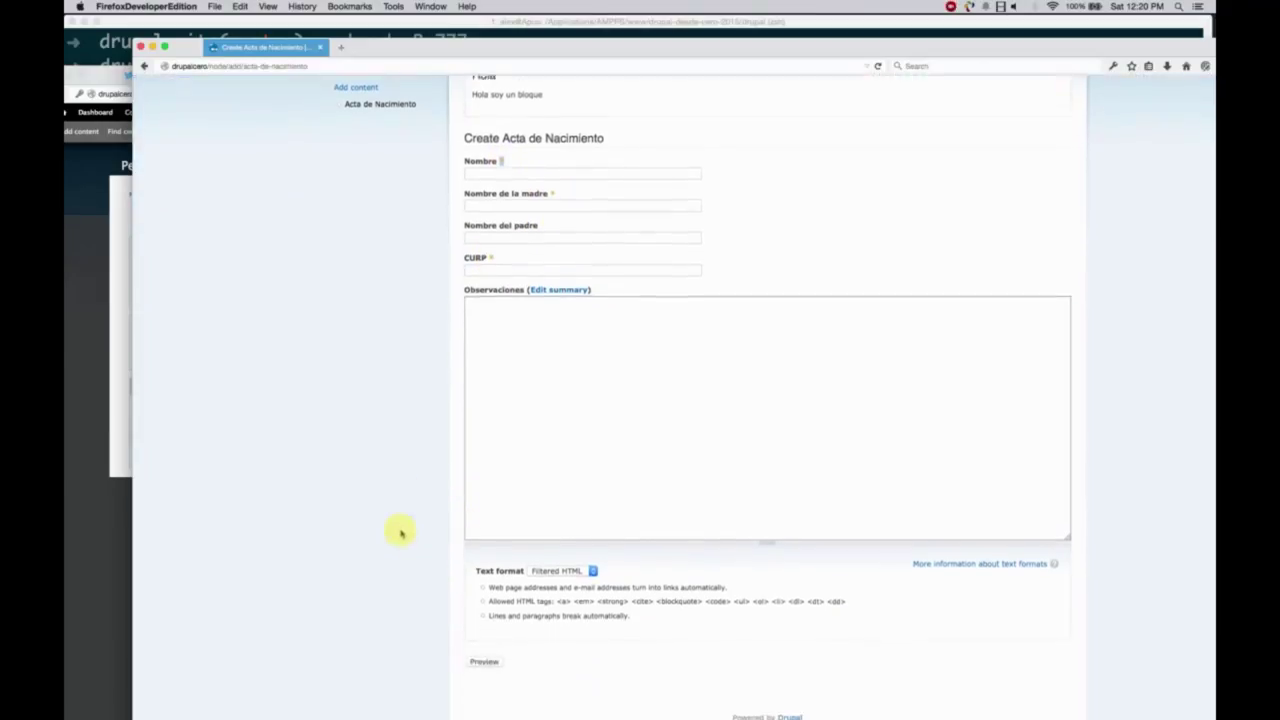
pyautogui.scroll(3, 414, 531)
pyautogui.click(530, 272)
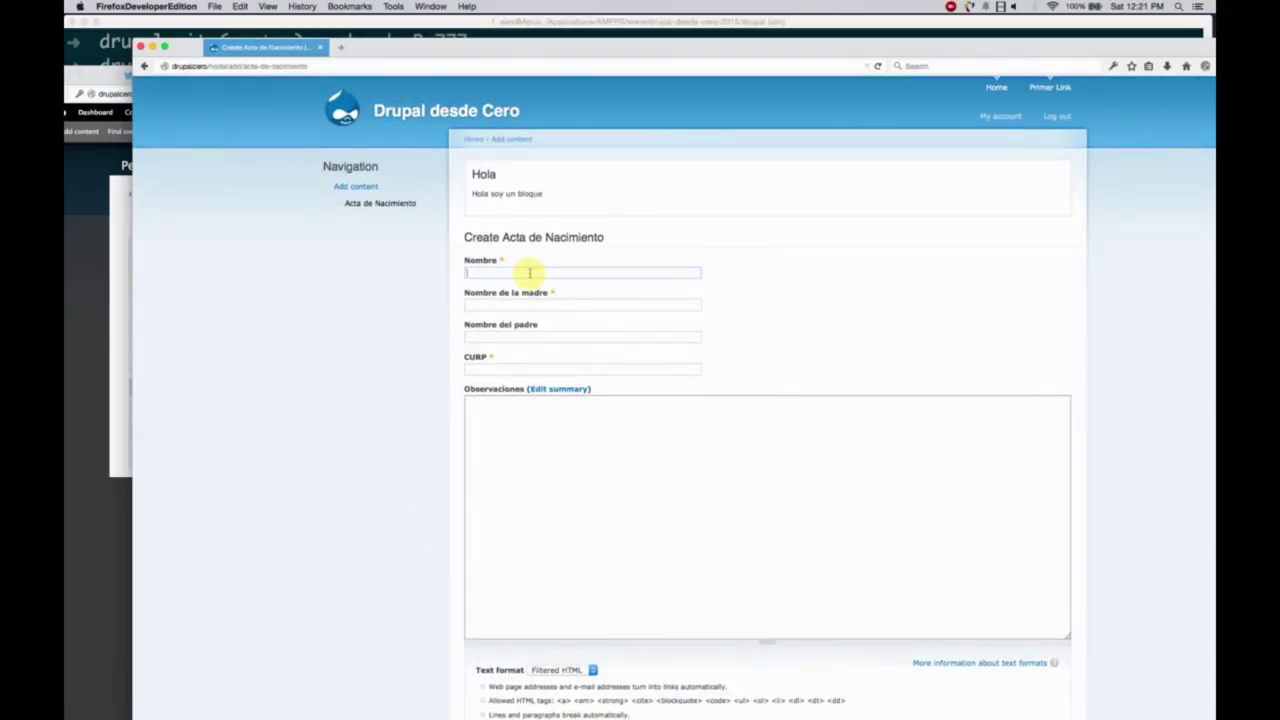
# - Enter the child's name, the mother's name and the CURP, leaving Nombre del padre blank
pyautogui.click(520, 305)
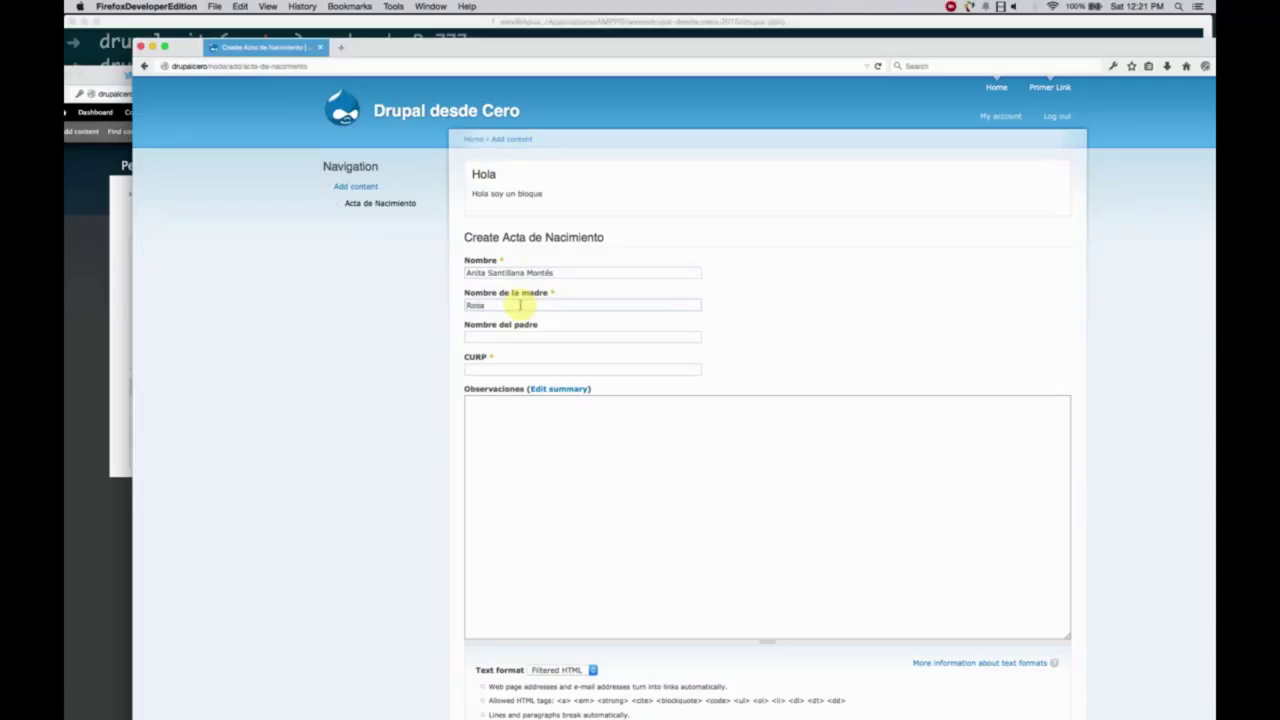
pyautogui.click(502, 335)
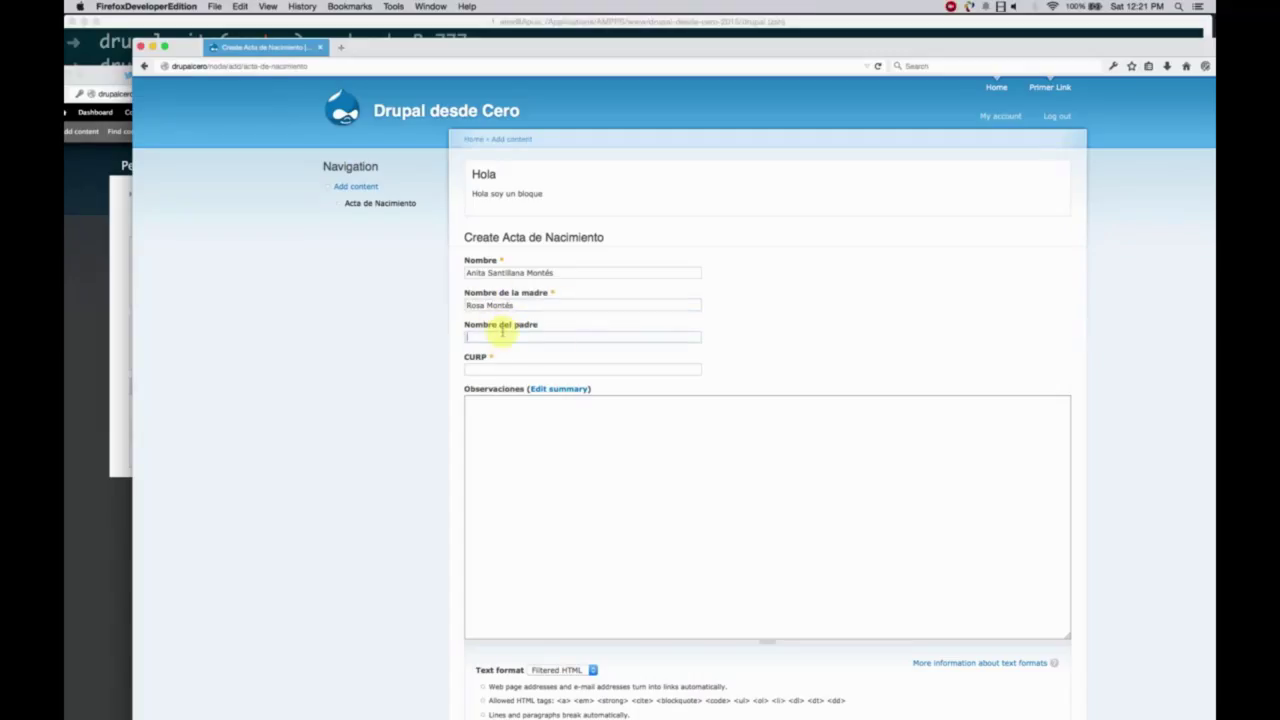
pyautogui.scroll(-1, 515, 350)
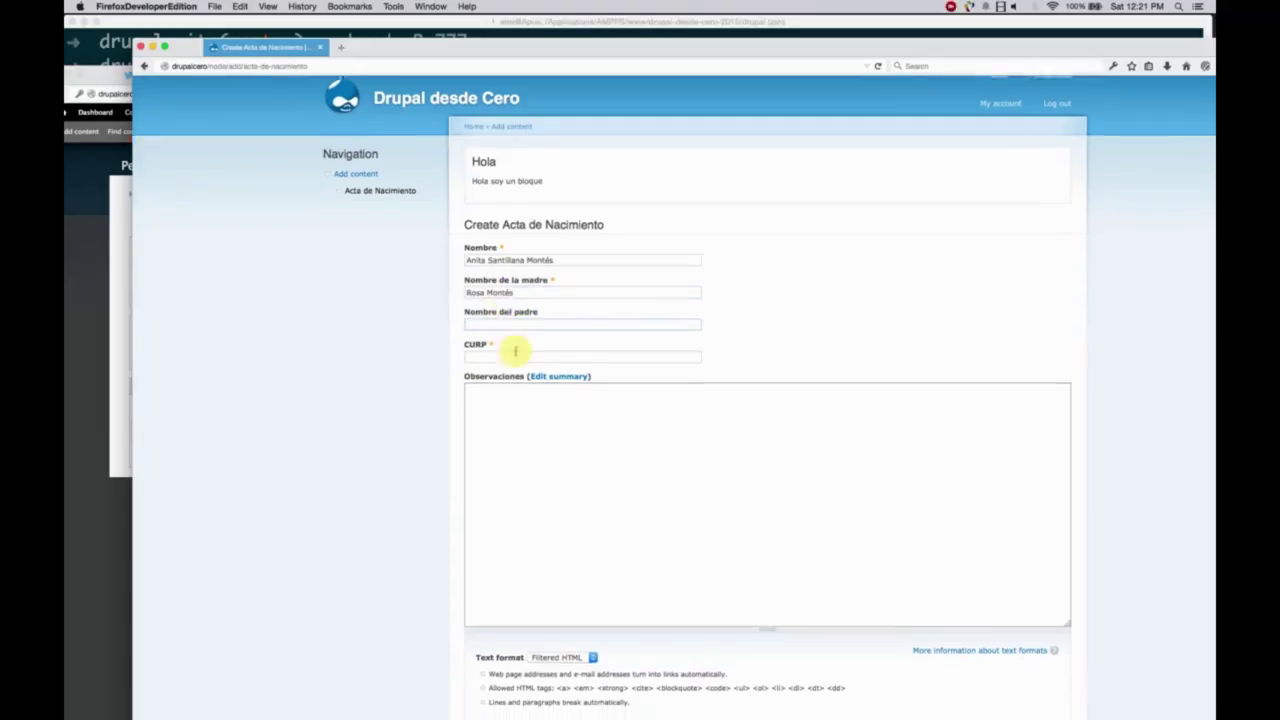
pyautogui.click(503, 346)
pyautogui.write('ASMO')
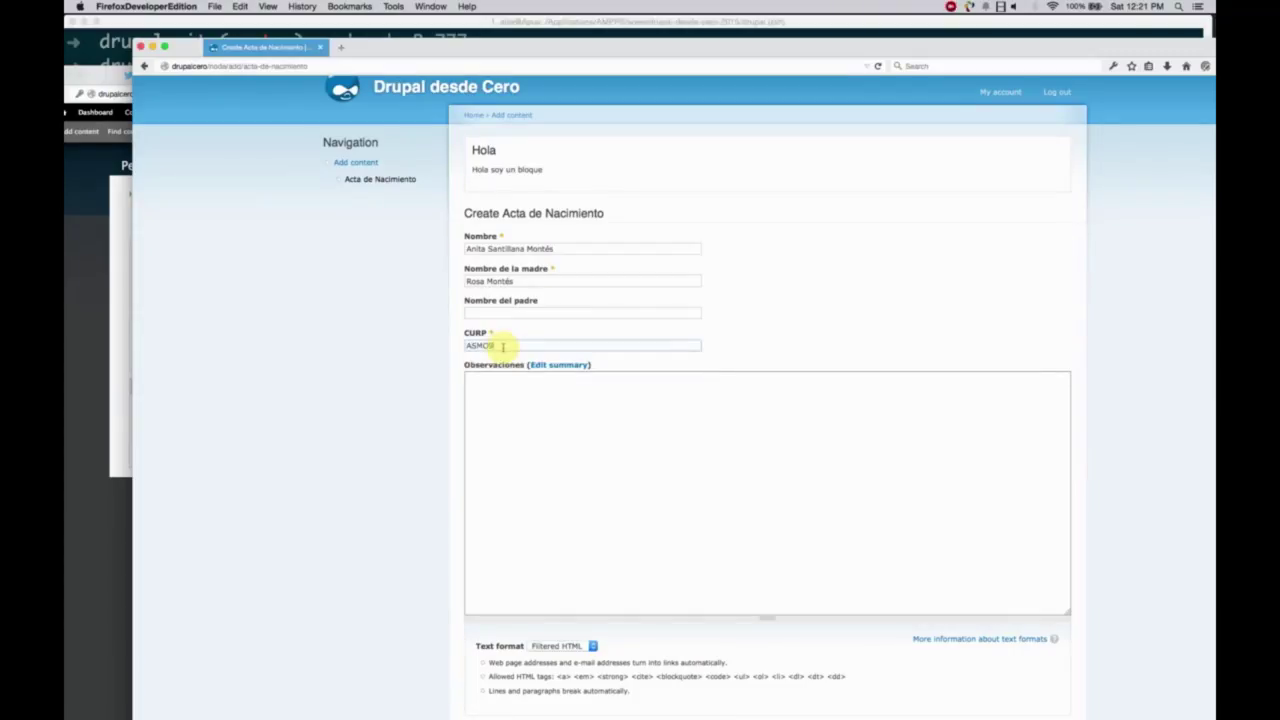
pyautogui.press('BackSpace')
pyautogui.press('BackSpace')
pyautogui.press('BackSpace')
pyautogui.scroll(-1, 530, 345)
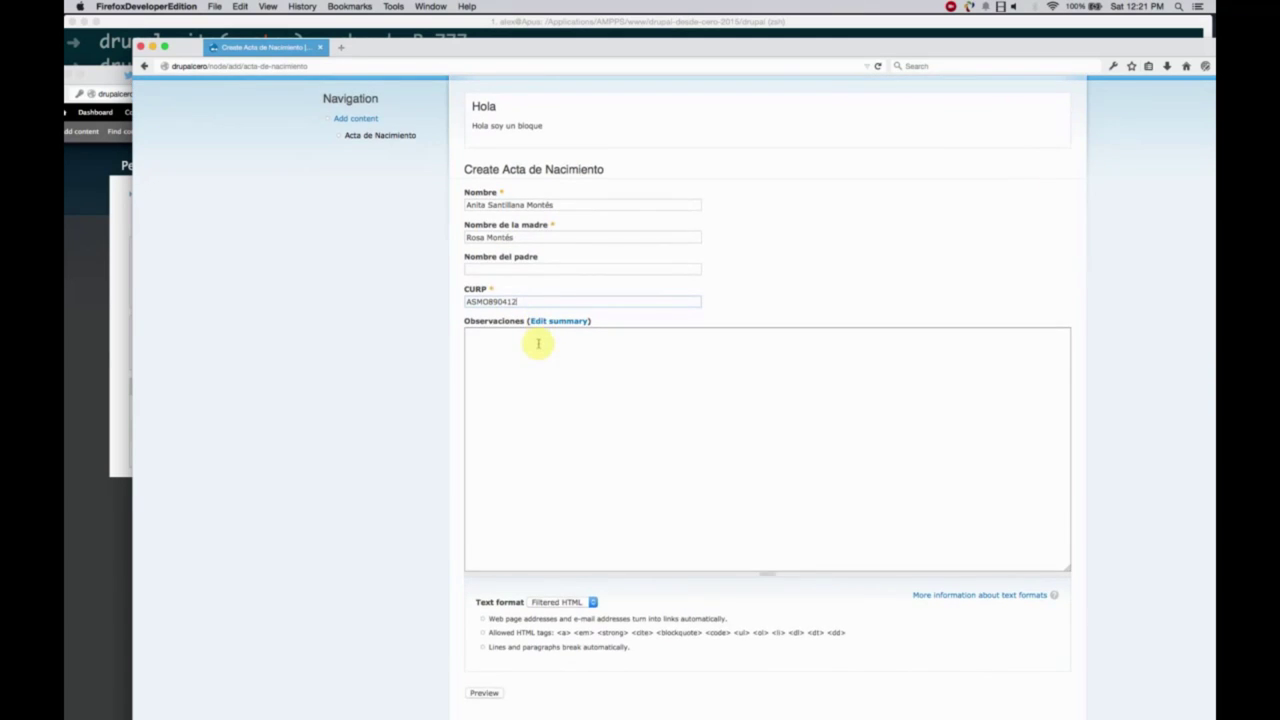
pyautogui.scroll(-1, 538, 343)
# - Preview the new Acta de Nacimiento and then save it
pyautogui.click(482, 658)
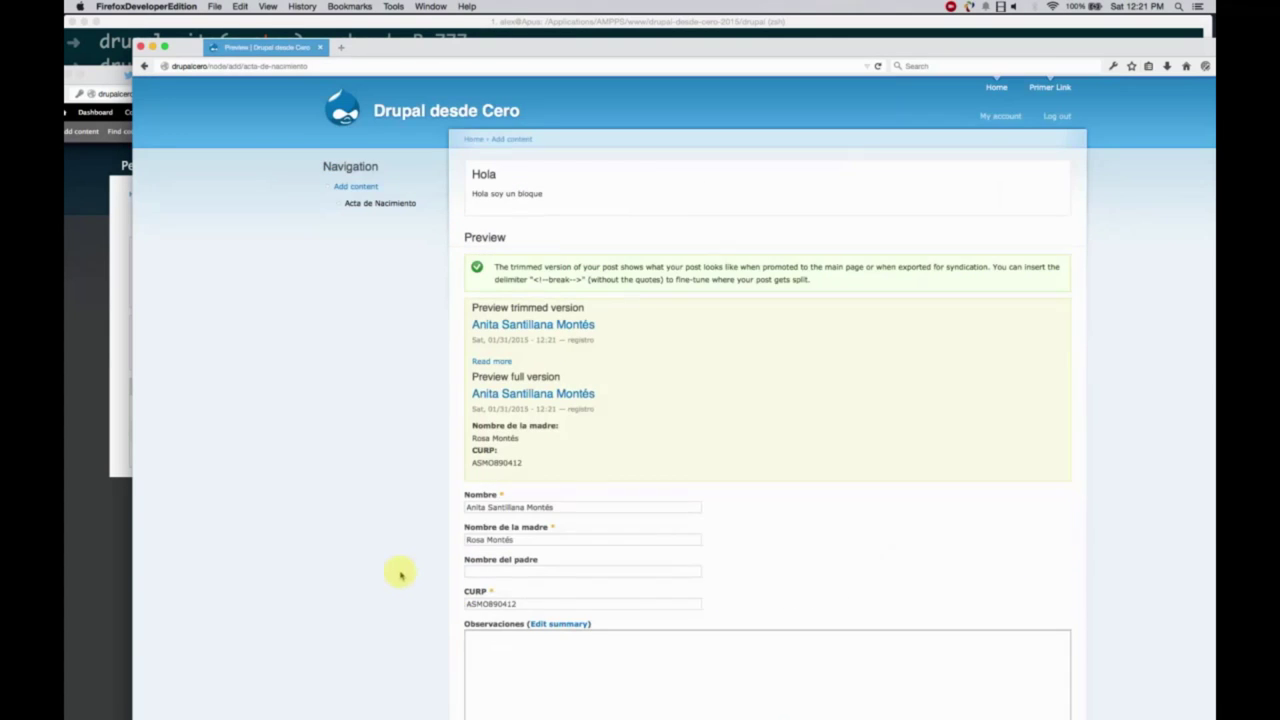
pyautogui.scroll(-8, 543, 334)
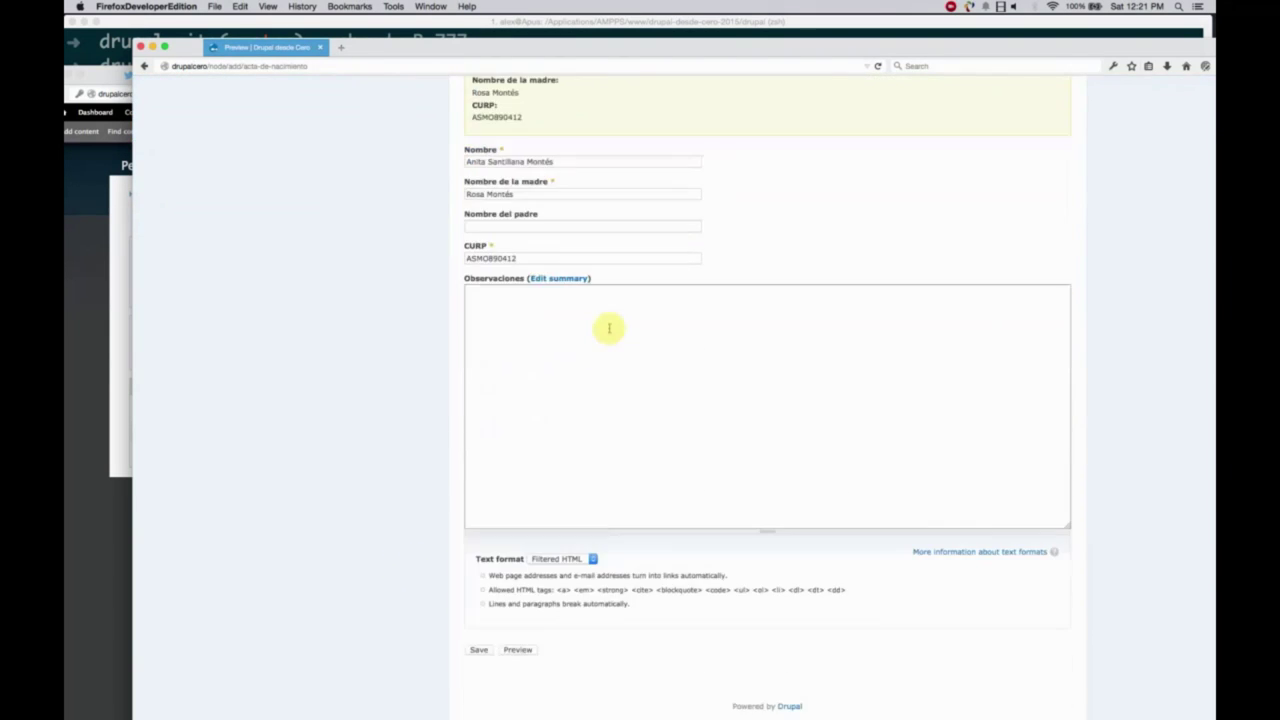
pyautogui.click(479, 650)
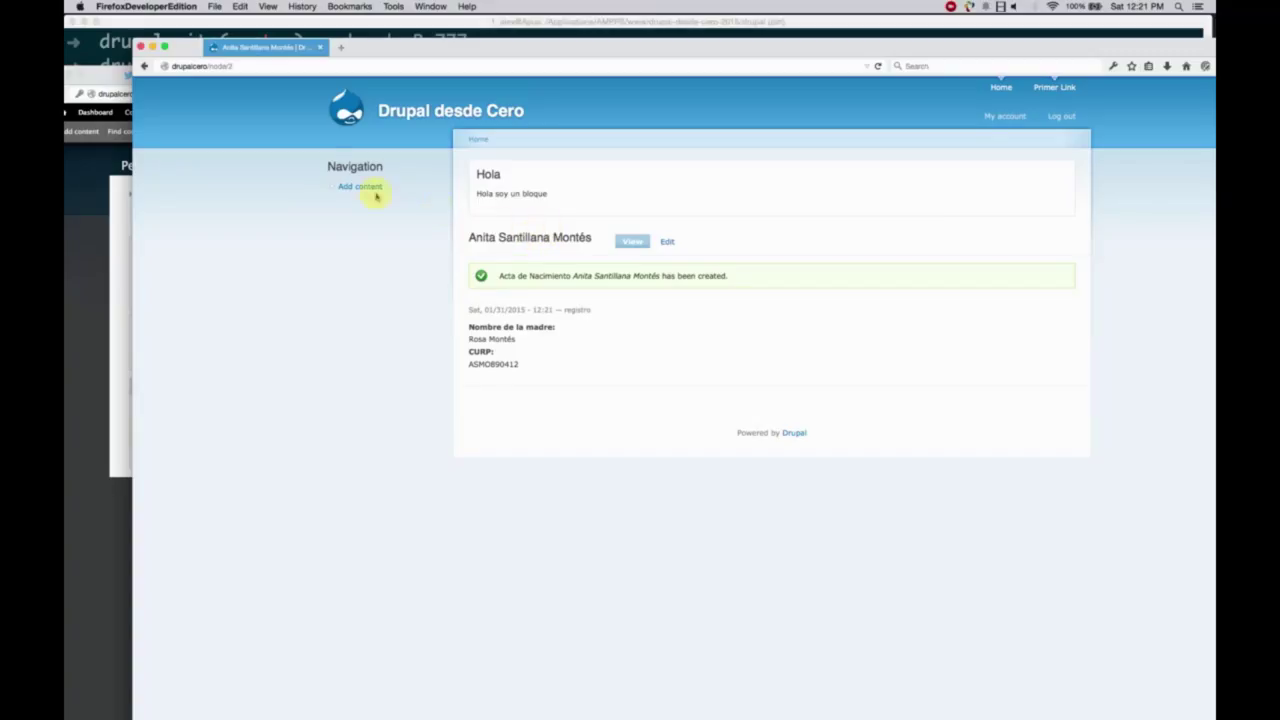
# - Go to the Home page to see the new record listed above the admin's article
pyautogui.click(1005, 87)
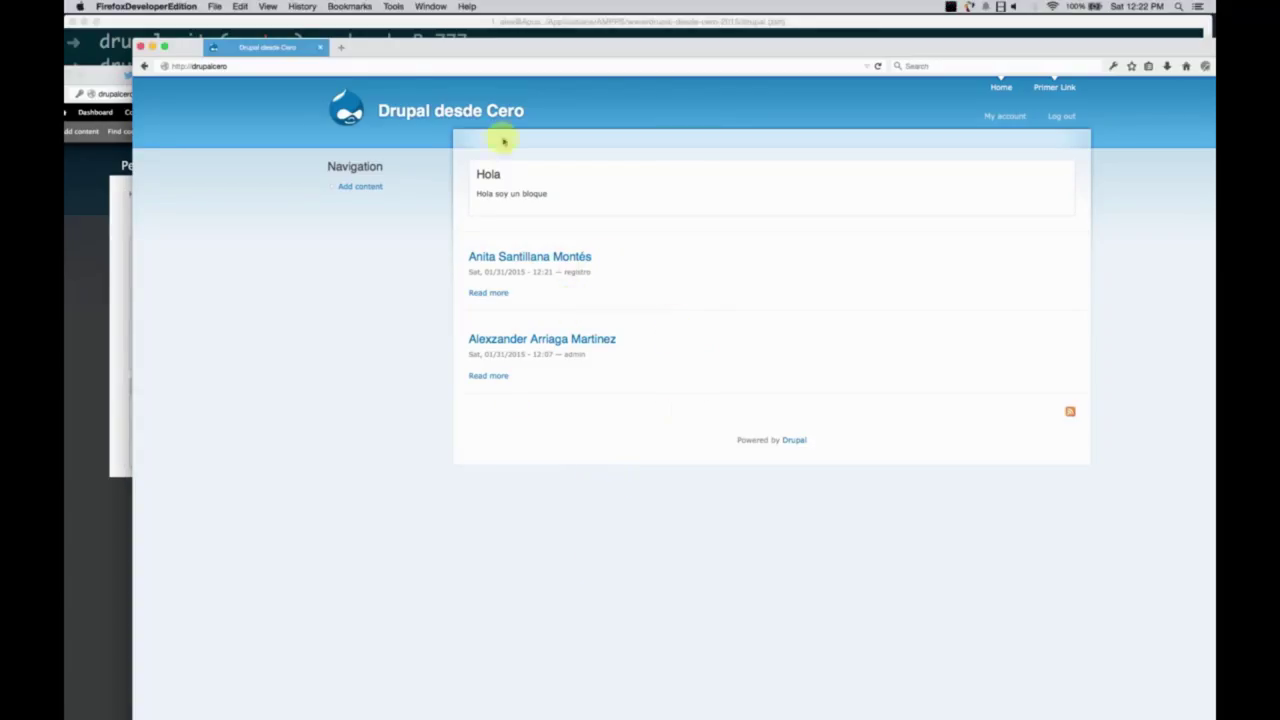
# - Log registro out and close that Firefox window
pyautogui.click(1045, 119)
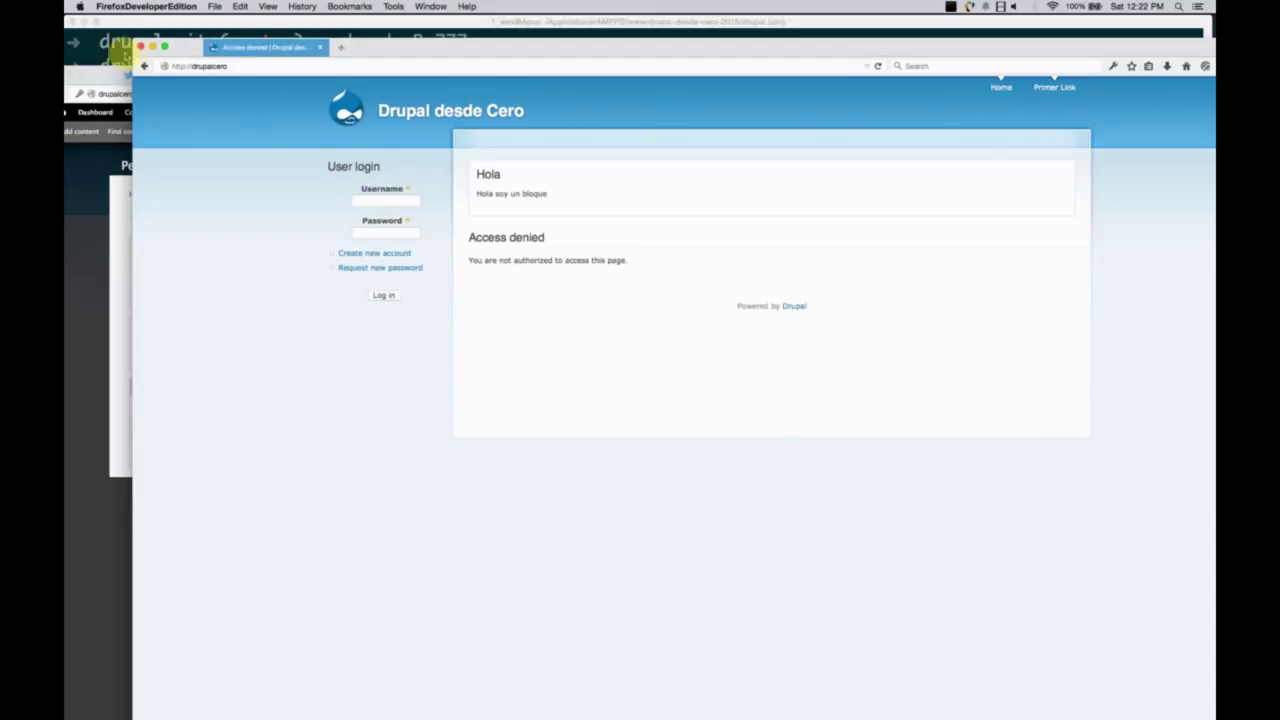
pyautogui.click(141, 47)
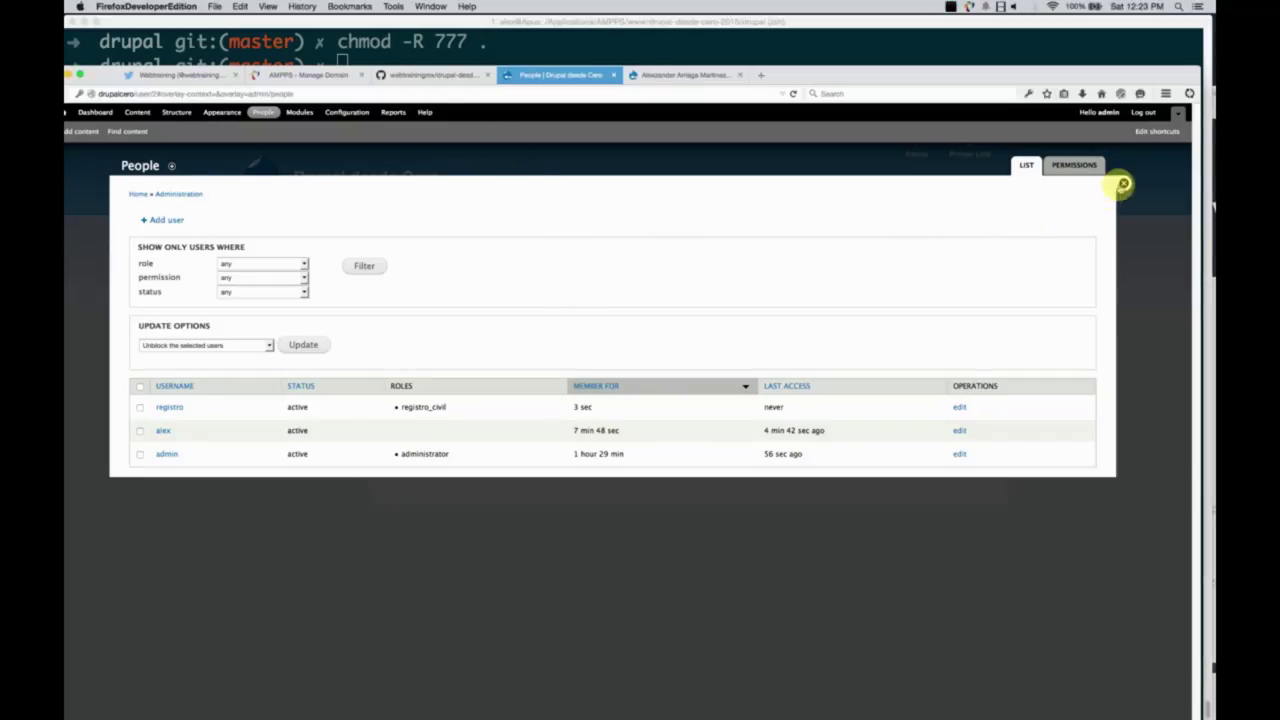
# - Close the People overlay and return to the front page to see the registro birth record
pyautogui.click(1123, 183)
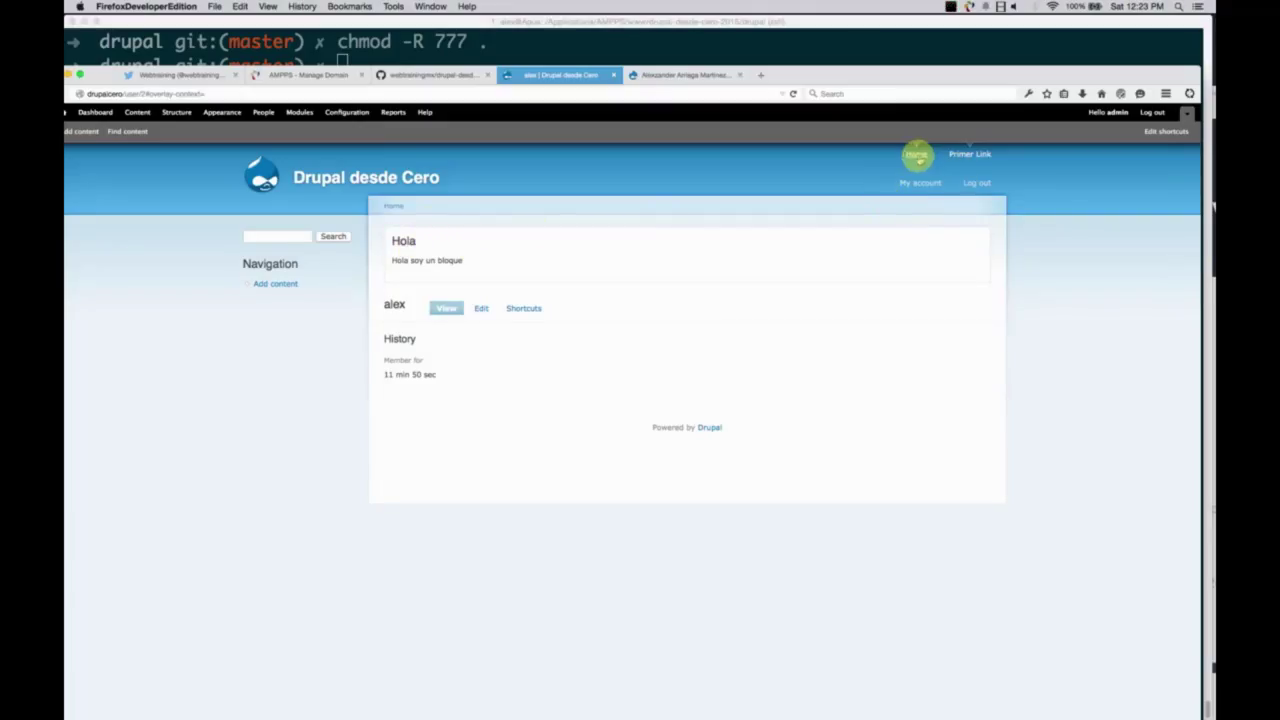
pyautogui.click(917, 154)
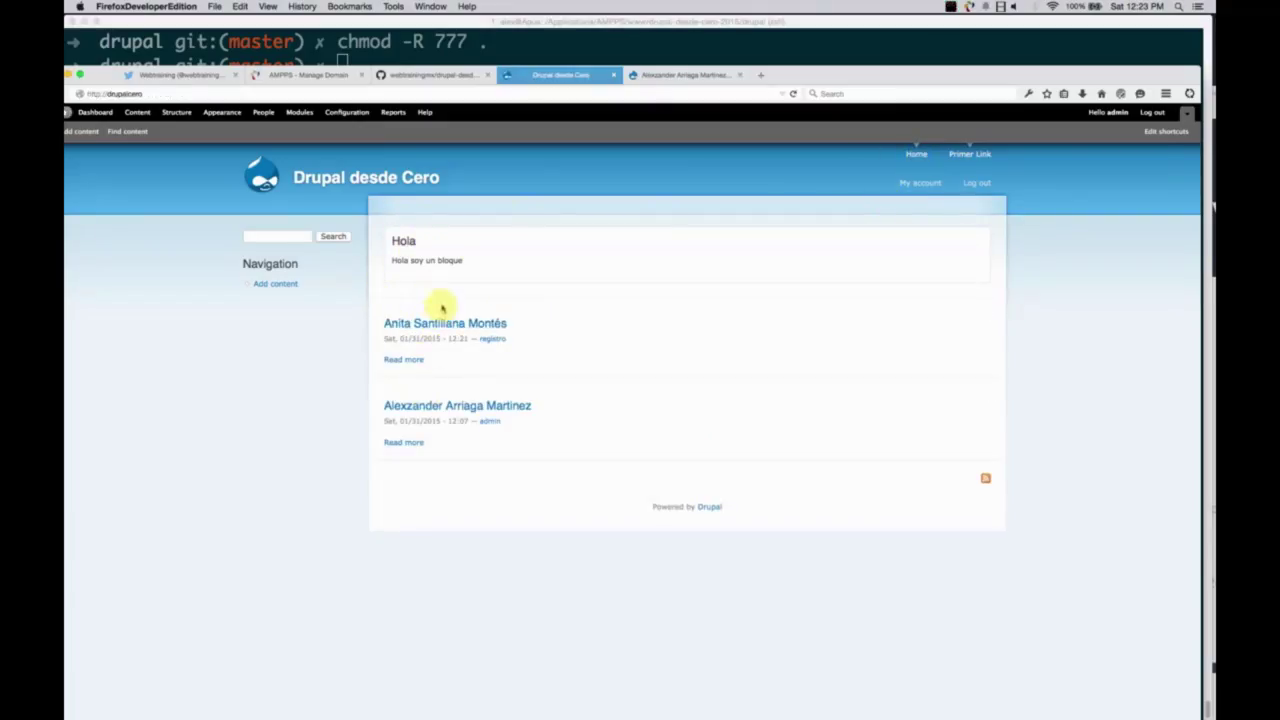